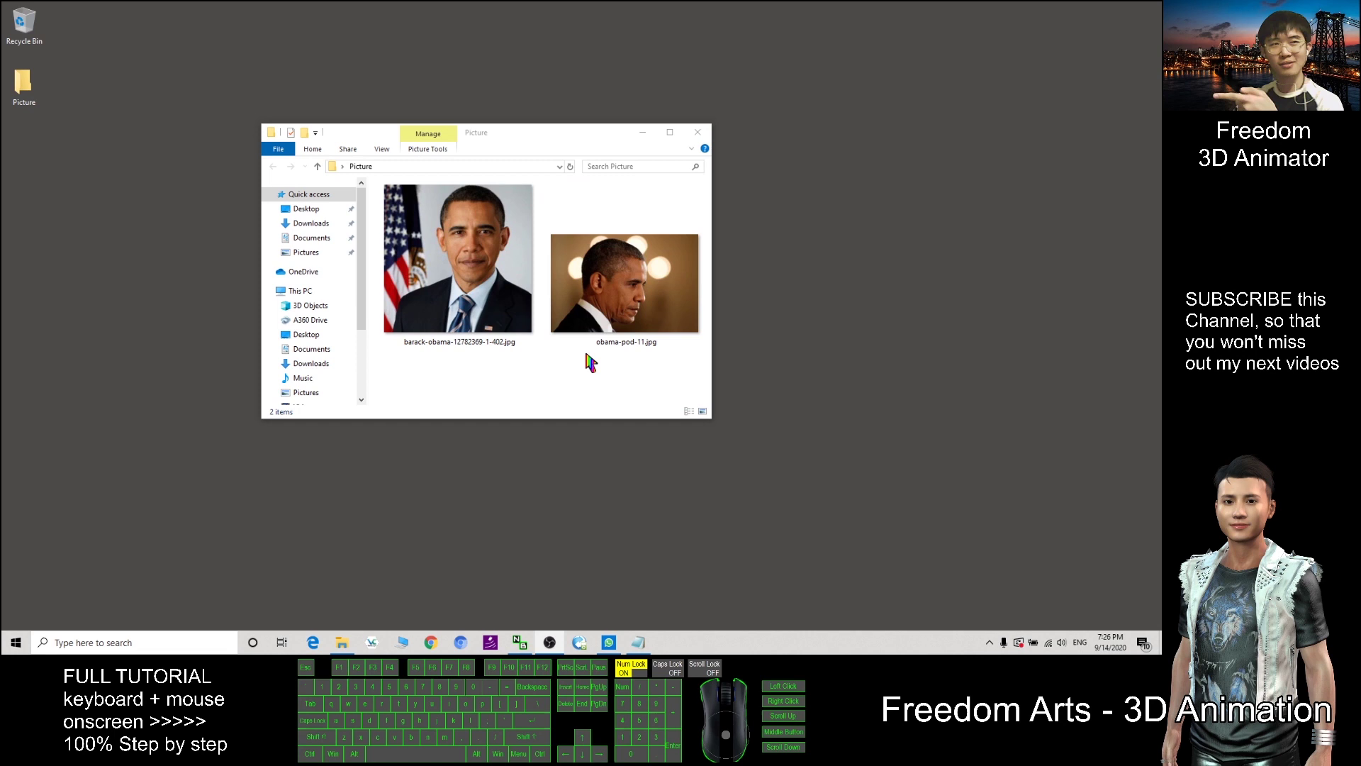
Examine the front and profile portrait photos in the Picture folder.
{"action": "left_click_drag", "start_coordinate": [423, 389], "coordinate": [661, 267]}
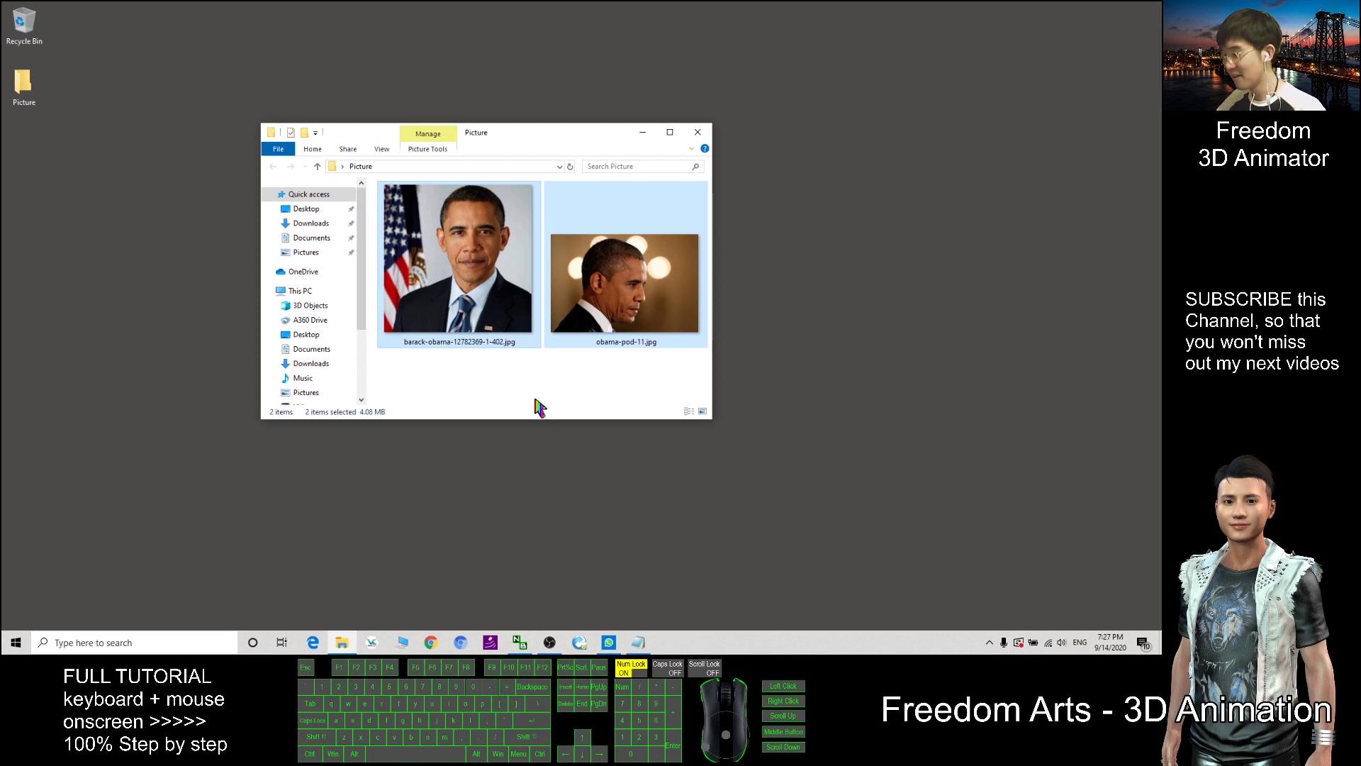
{"action": "left_click", "coordinate": [496, 390]}
{"action": "left_click", "coordinate": [525, 314]}
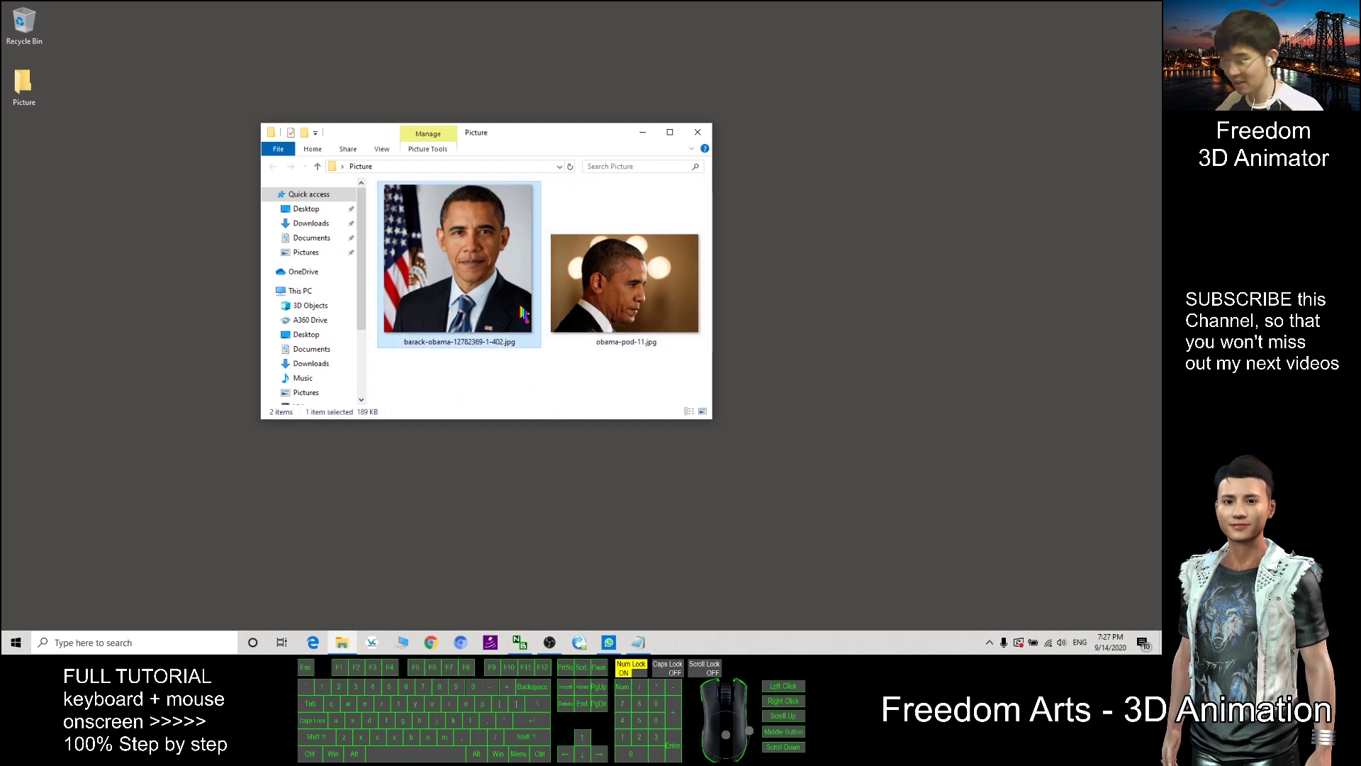
{"action": "left_click", "coordinate": [636, 290]}
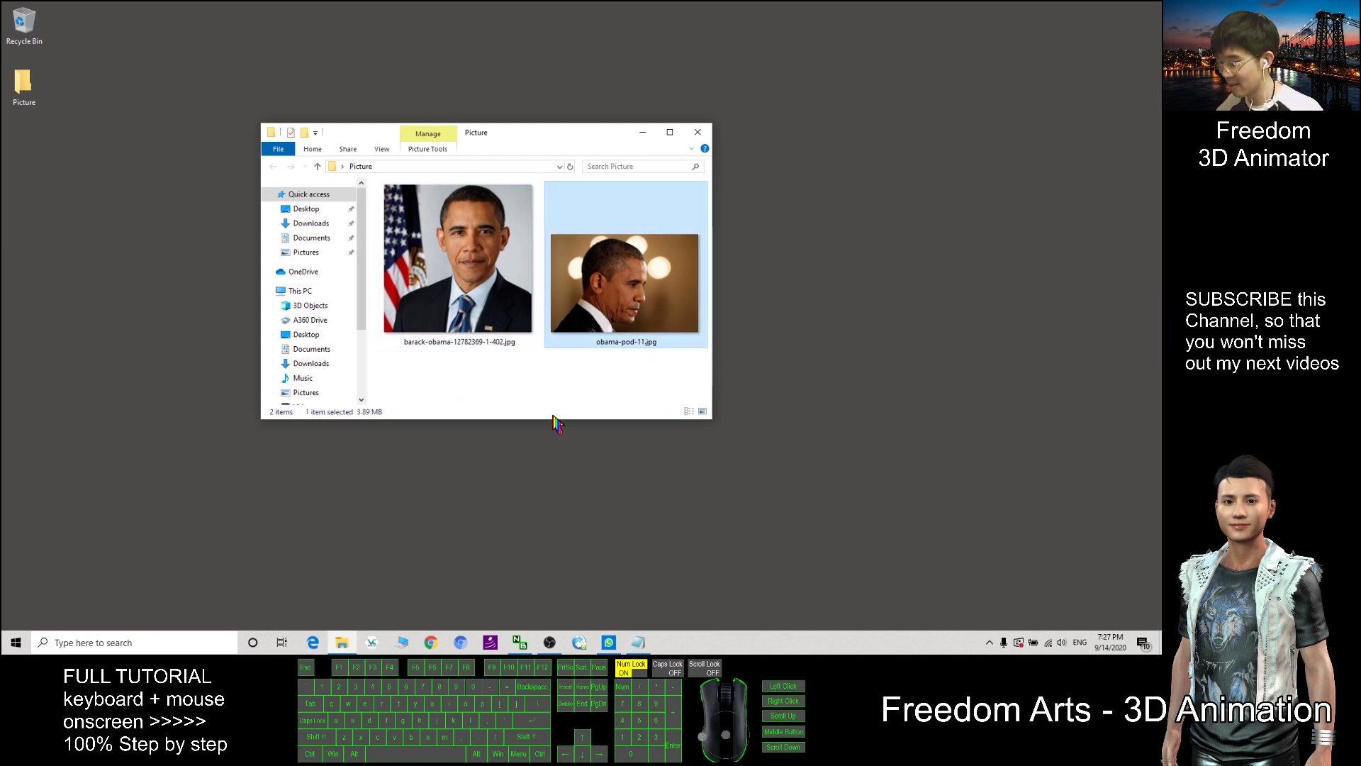
Launch FaceGen Artist Pro 3 64bit and arrange its window beside the Picture folder window.
{"action": "left_click", "coordinate": [172, 643]}
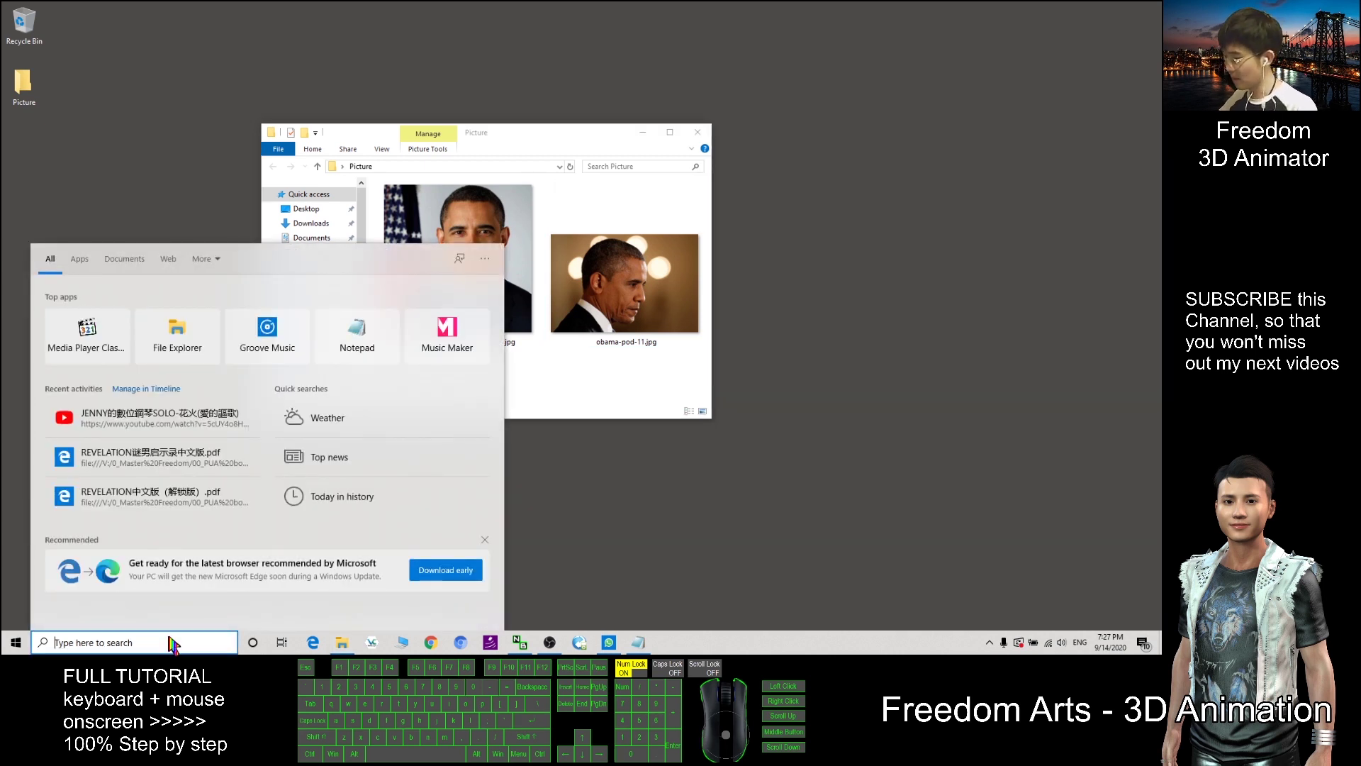
{"action": "type", "text": "fac"}
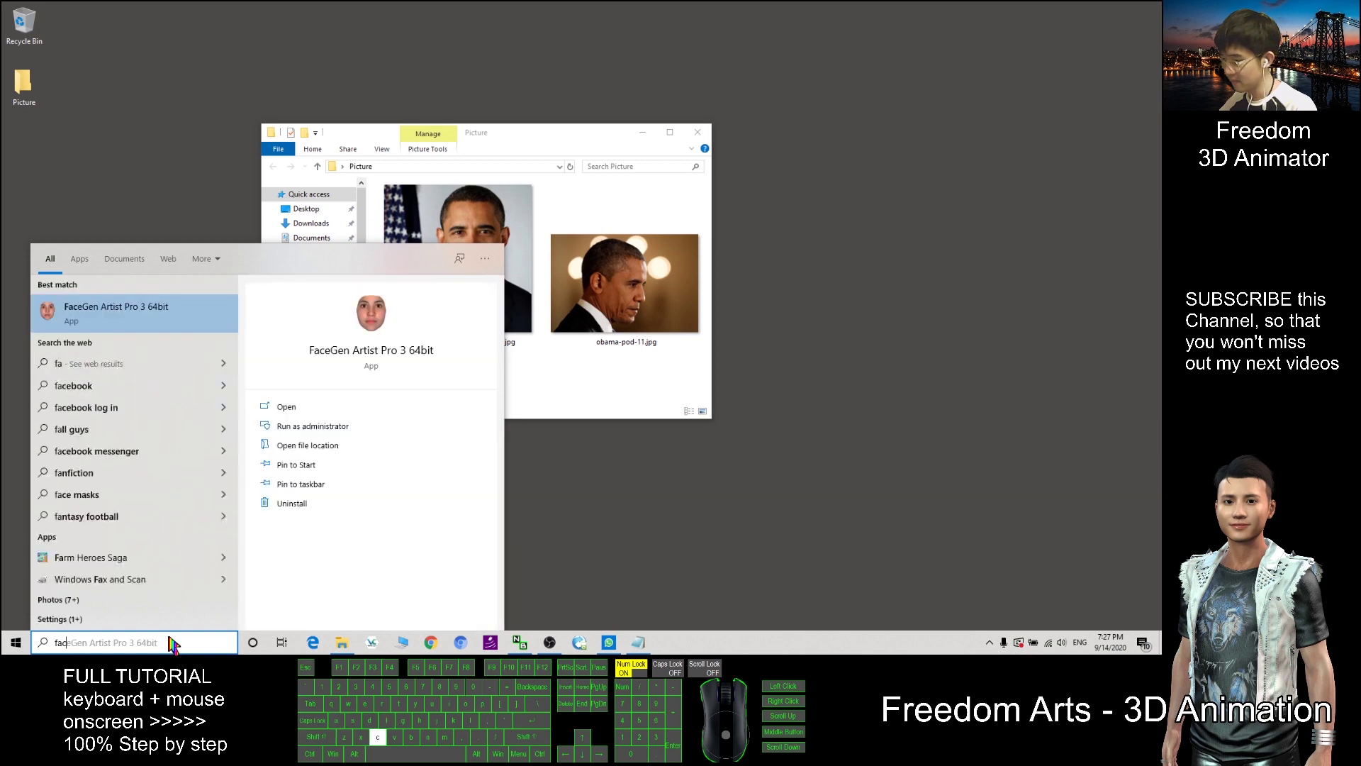
{"action": "key", "text": "BackSpace"}
{"action": "type", "text": "face"}
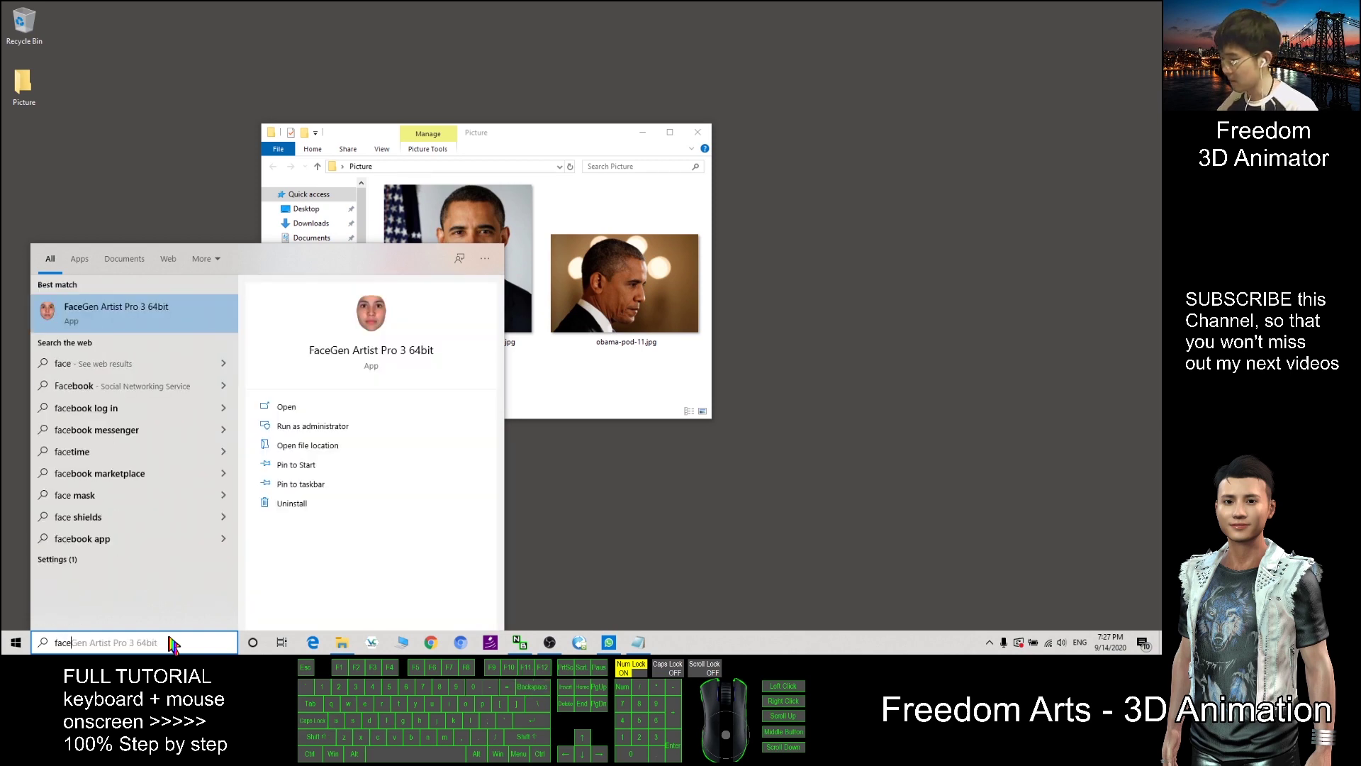
{"action": "left_click", "coordinate": [116, 321]}
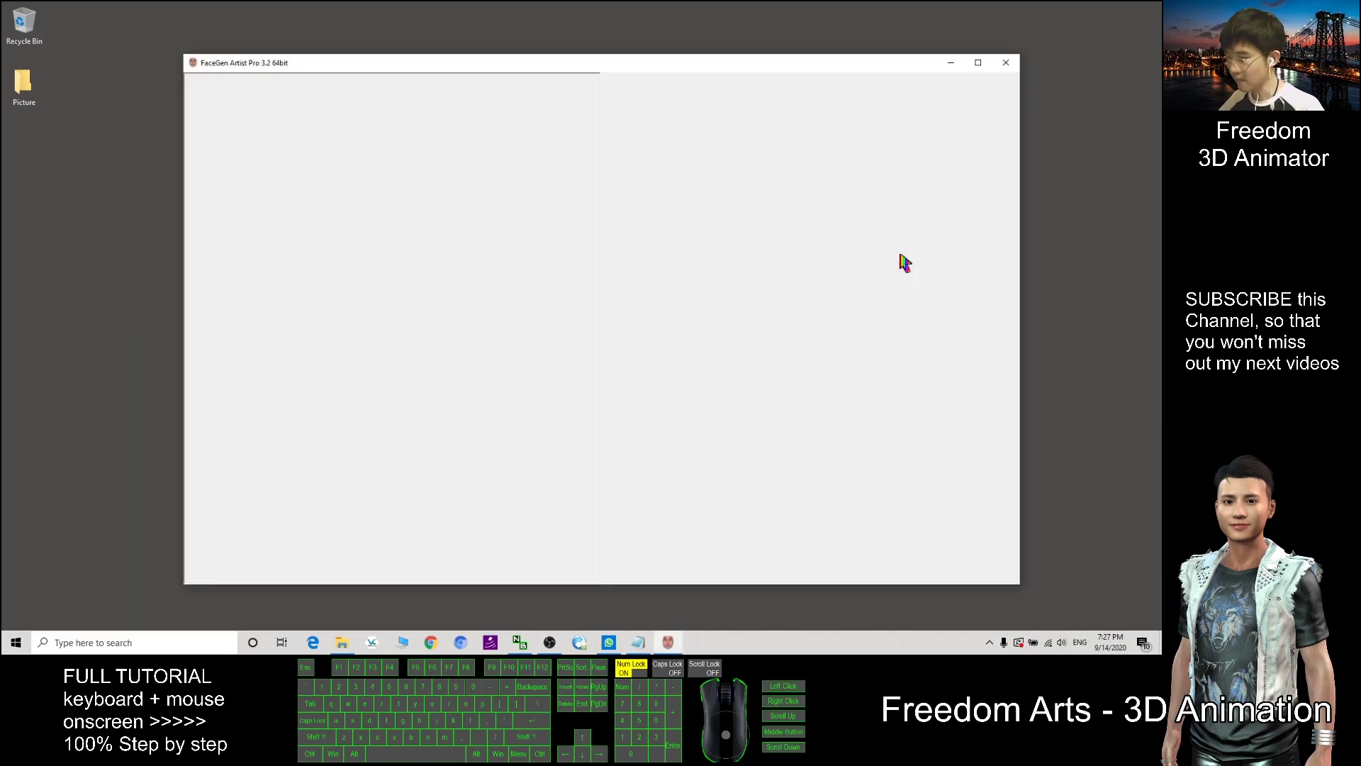
{"action": "left_click_drag", "start_coordinate": [661, 66], "coordinate": [800, 52]}
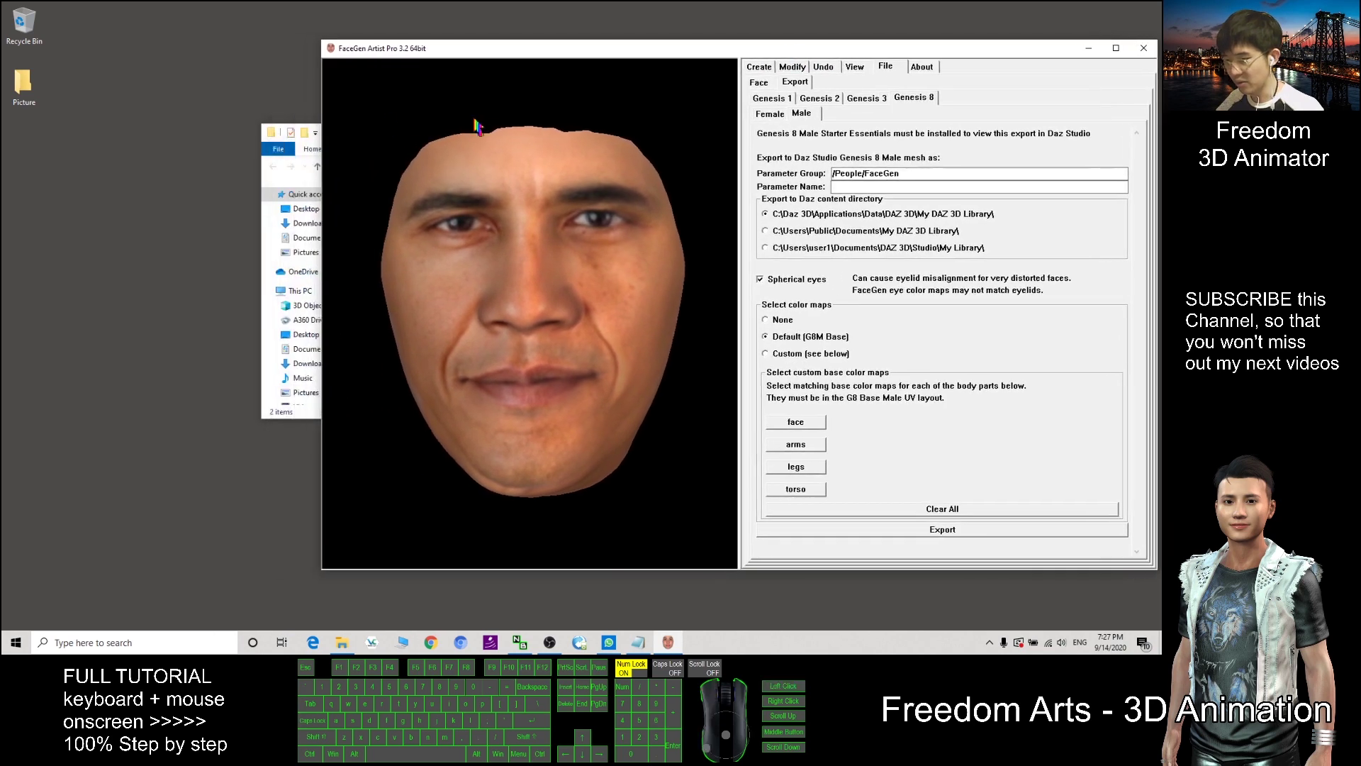
{"action": "left_click", "coordinate": [319, 153]}
{"action": "left_click_drag", "start_coordinate": [514, 136], "coordinate": [296, 155]}
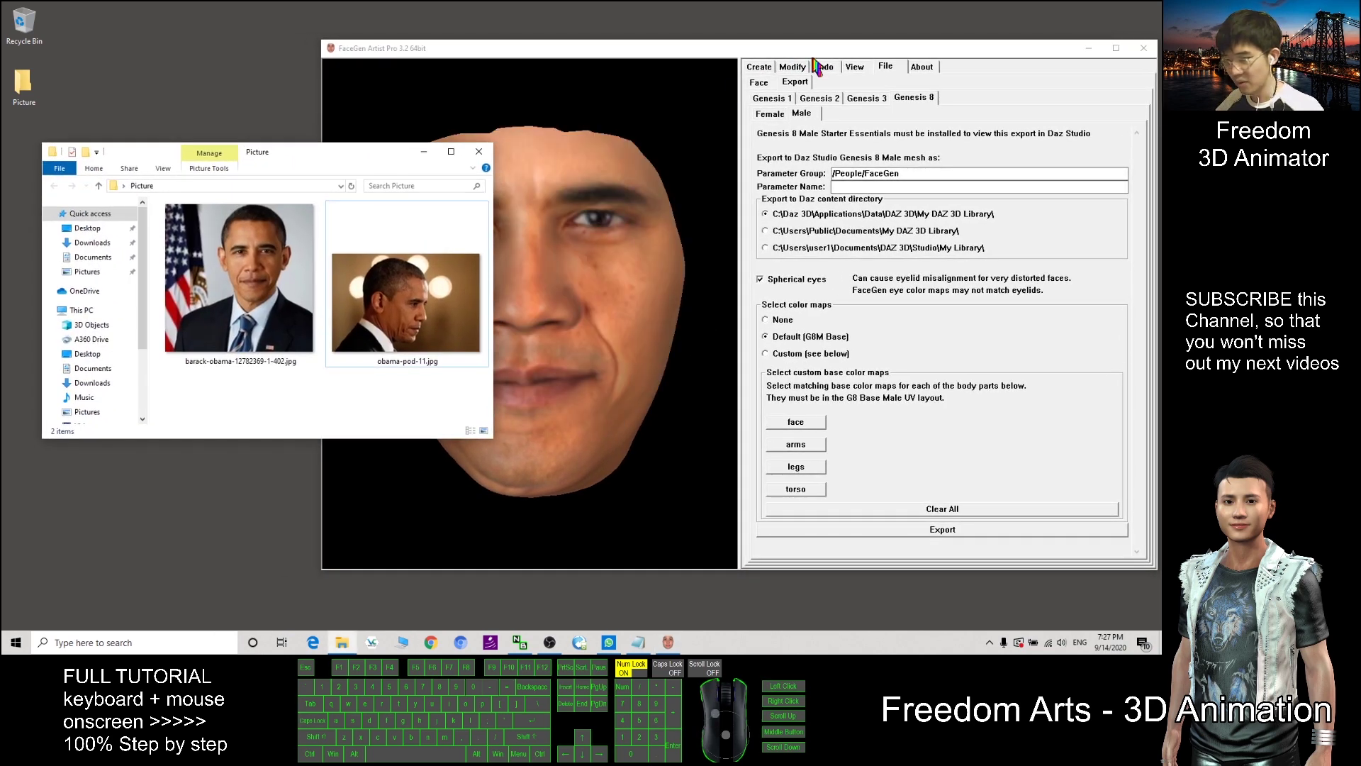
{"action": "left_click", "coordinate": [815, 68]}
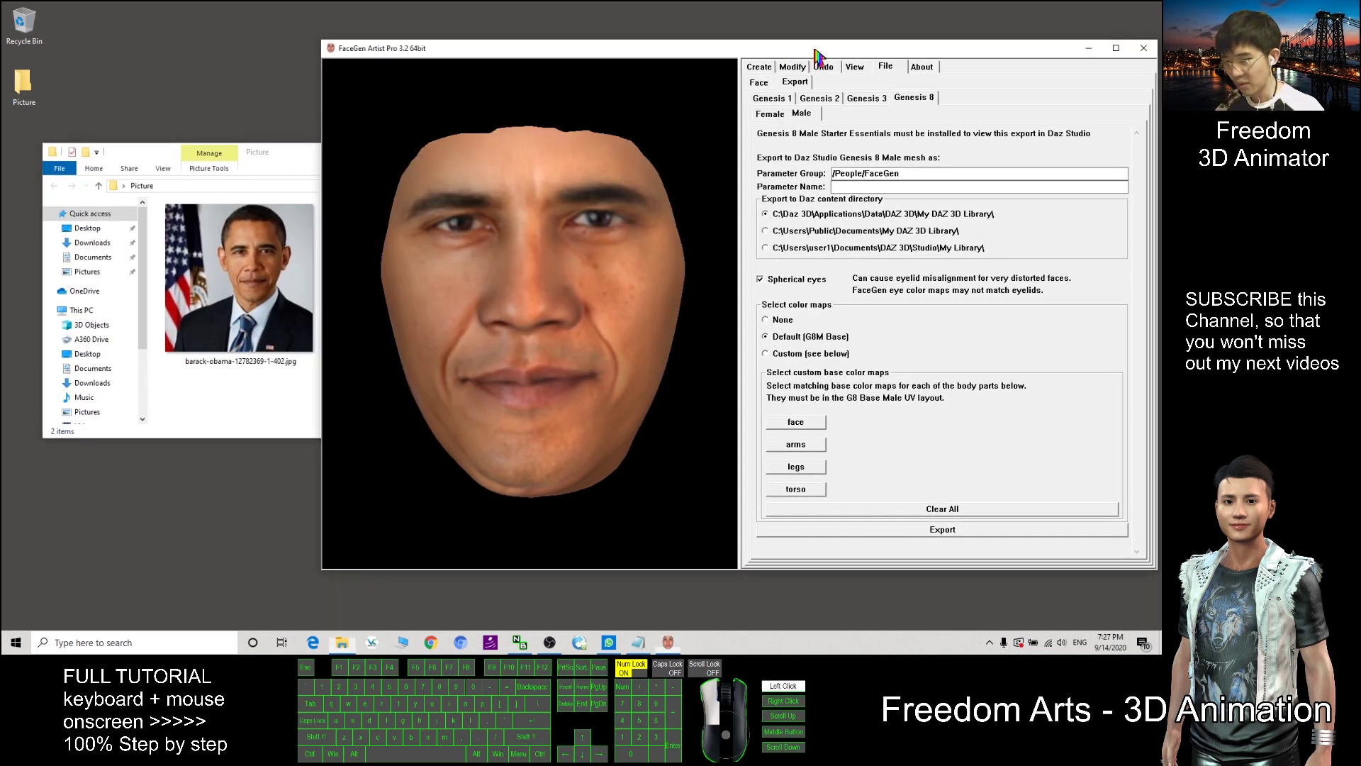
Start loading a front photo for face creation and close the Picture folder window covering the file chooser.
{"action": "left_click", "coordinate": [760, 67]}
{"action": "left_click", "coordinate": [846, 213]}
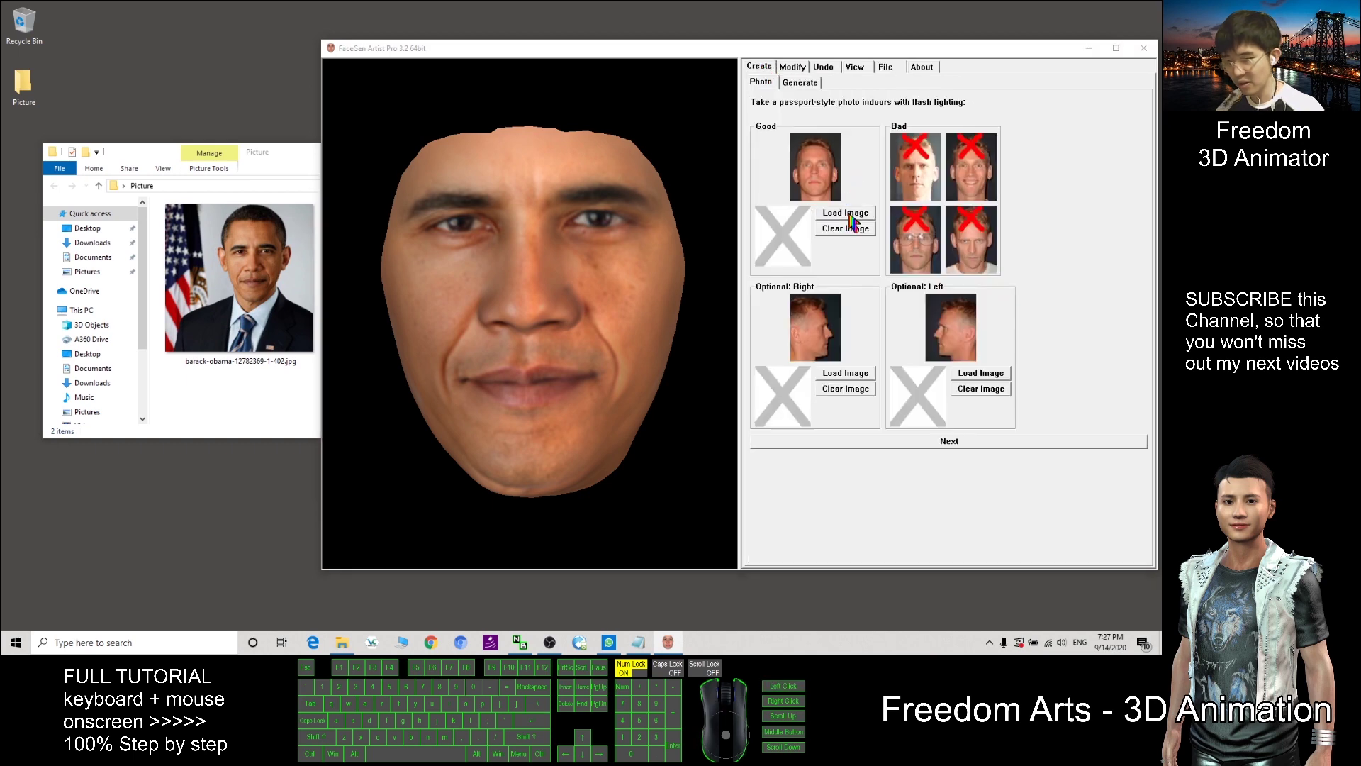
{"action": "left_click", "coordinate": [295, 163]}
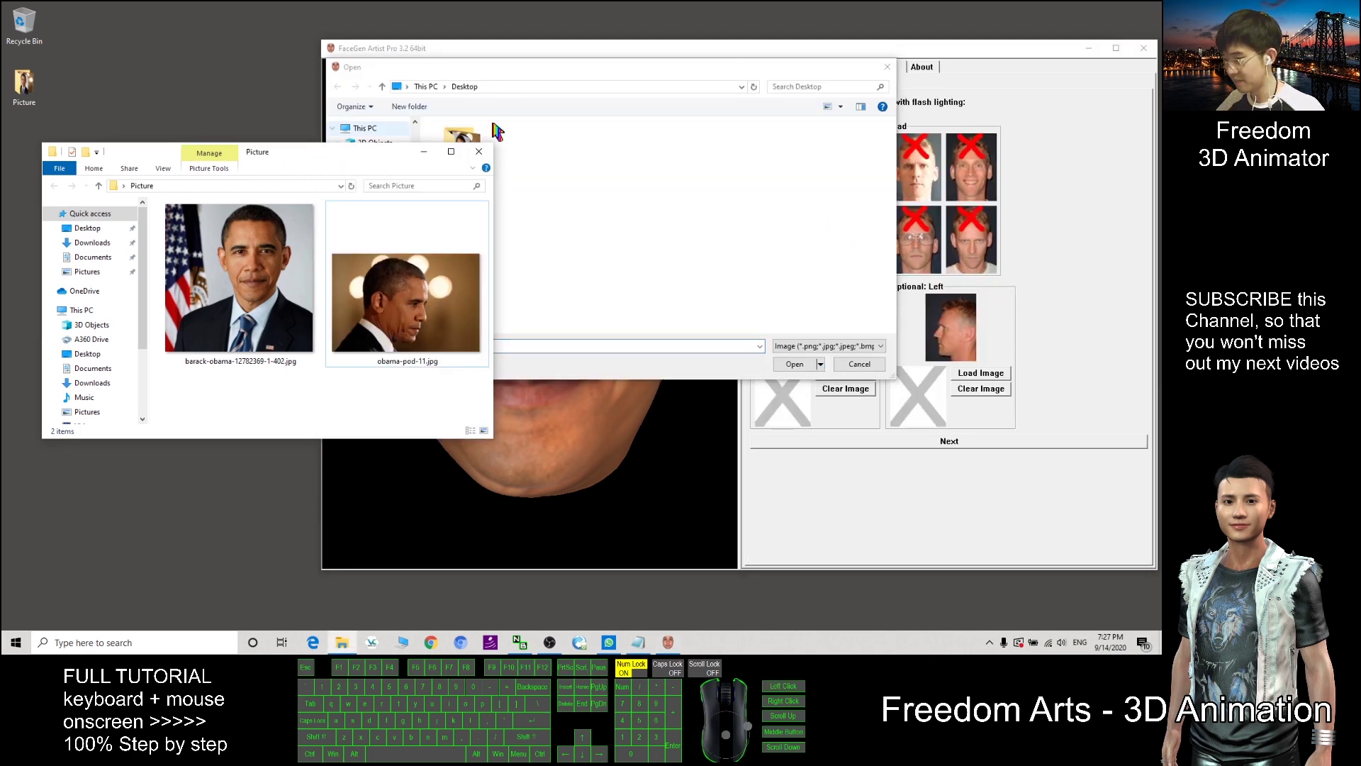
{"action": "left_click_drag", "start_coordinate": [383, 159], "coordinate": [331, 178]}
{"action": "left_click", "coordinate": [425, 169]}
{"action": "left_click", "coordinate": [464, 152]}
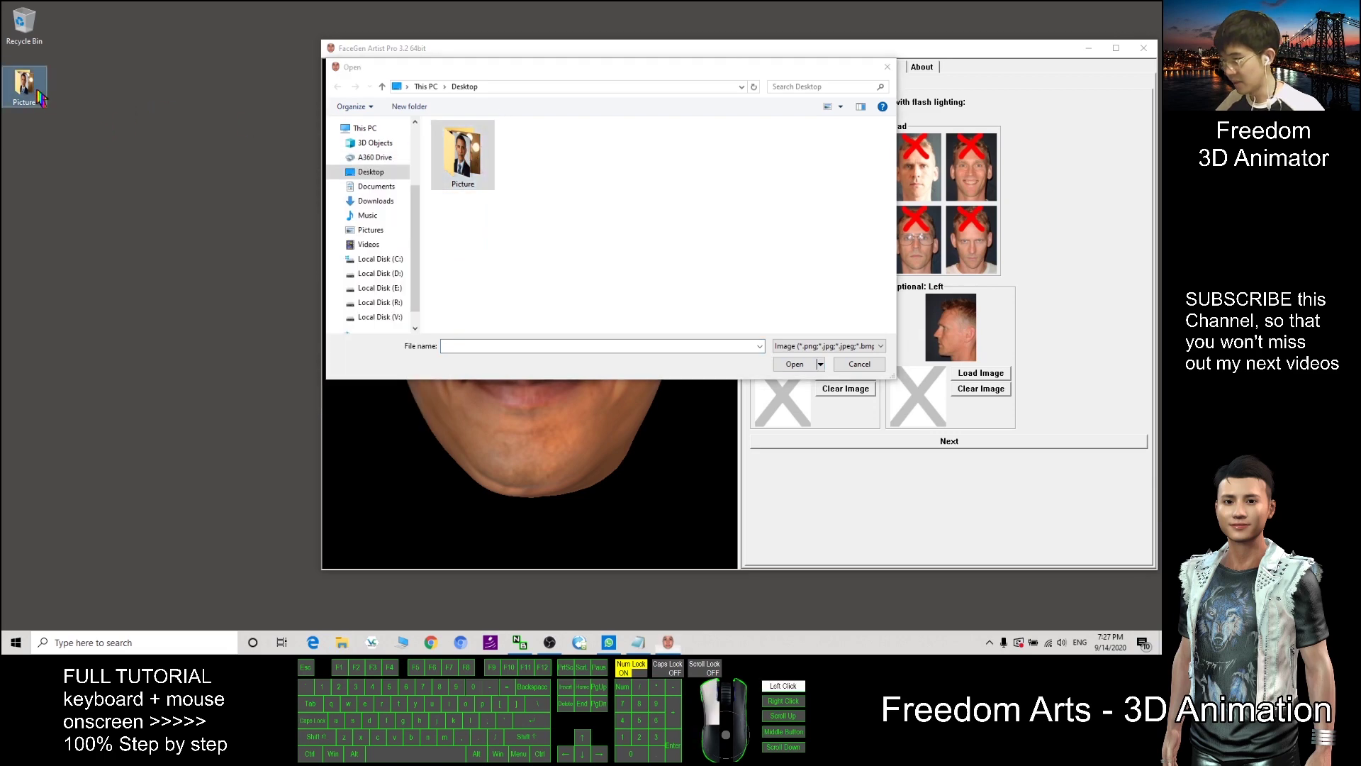
{"action": "double_click", "coordinate": [24, 84]}
{"action": "left_click", "coordinate": [530, 167]}
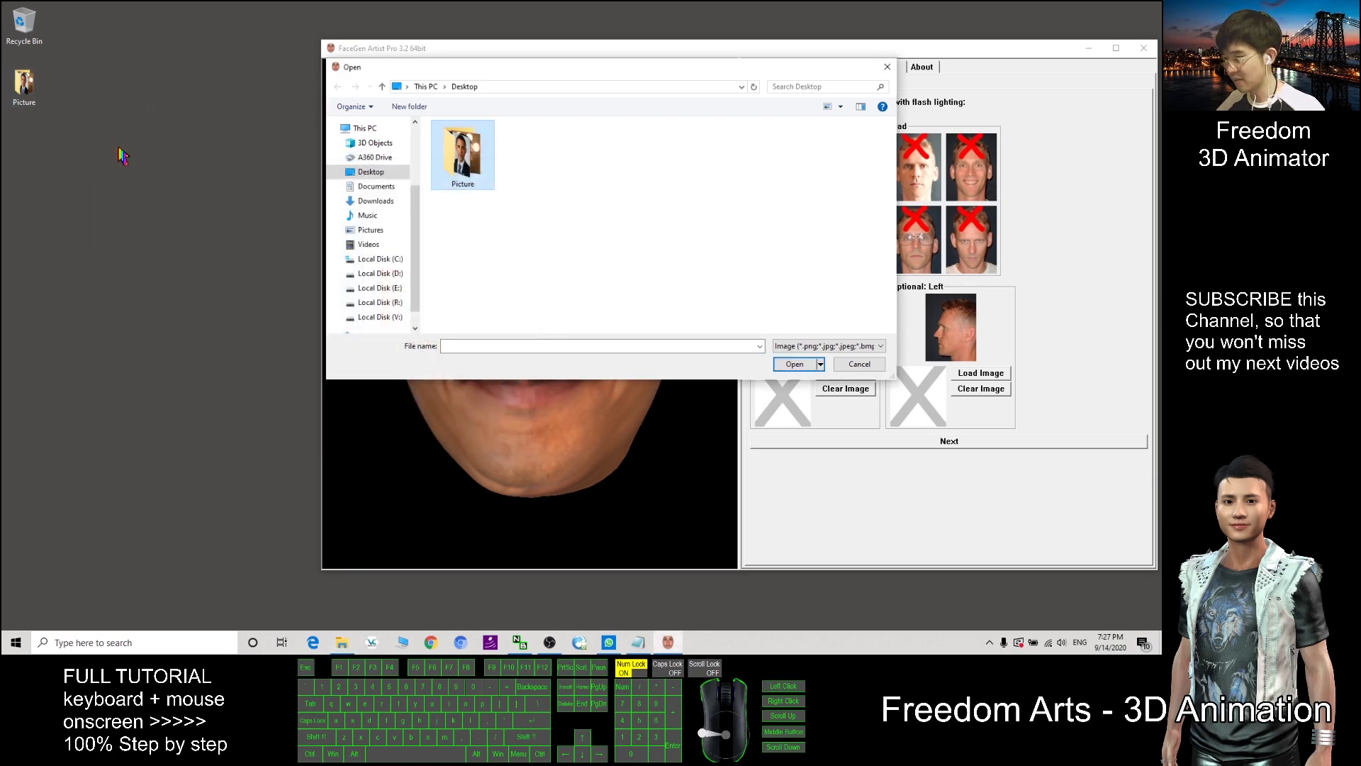
Load barack-obama-12782369-1-402.jpg from the desktop's Picture folder as the front photo.
{"action": "double_click", "coordinate": [489, 162]}
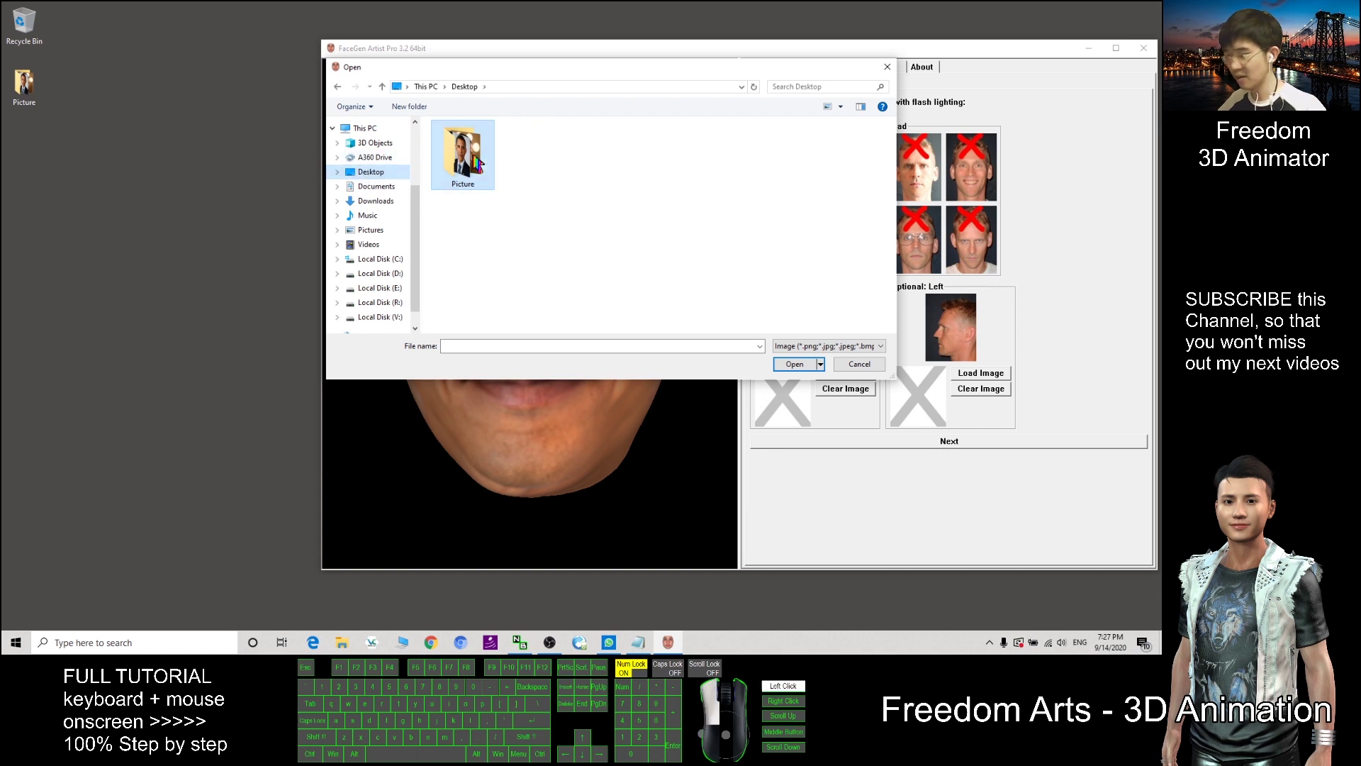
{"action": "left_click_drag", "start_coordinate": [662, 71], "coordinate": [496, 84]}
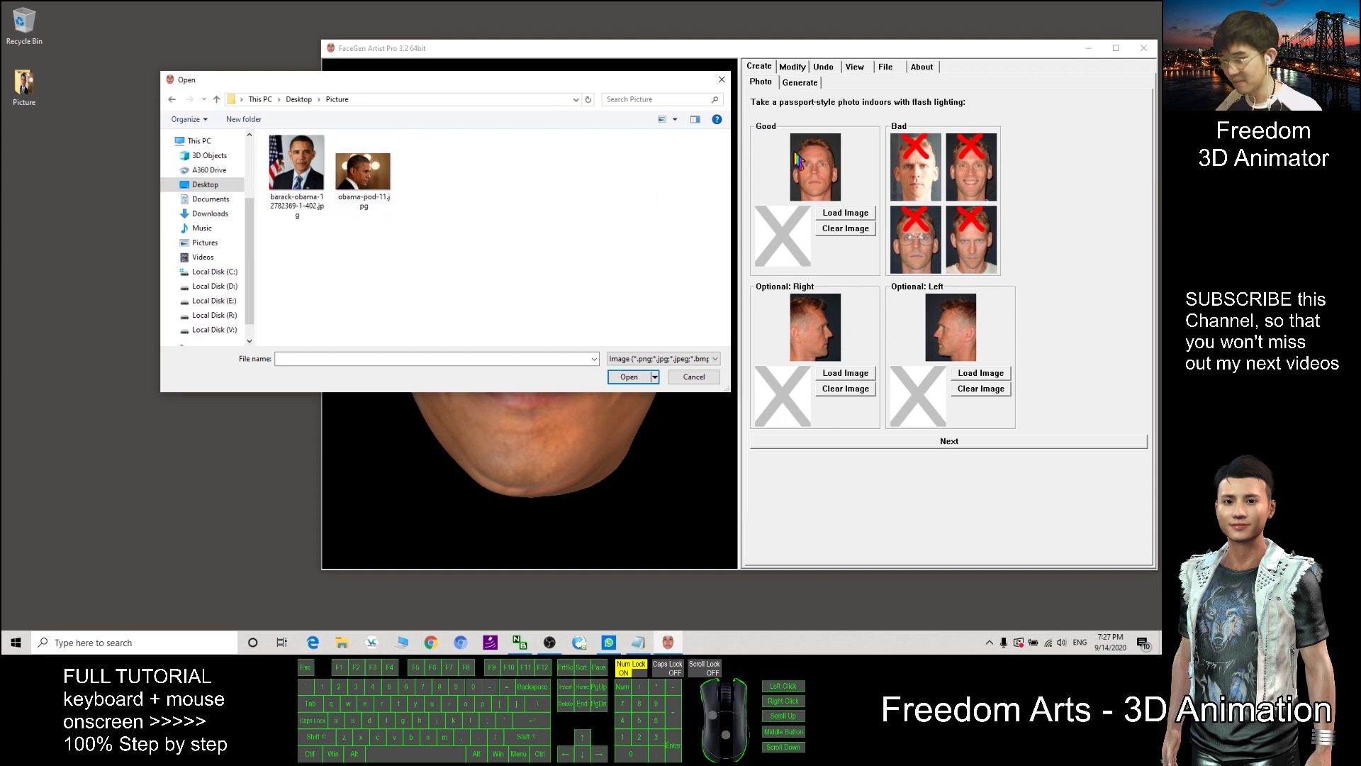
{"action": "left_click", "coordinate": [308, 168]}
{"action": "double_click", "coordinate": [308, 168]}
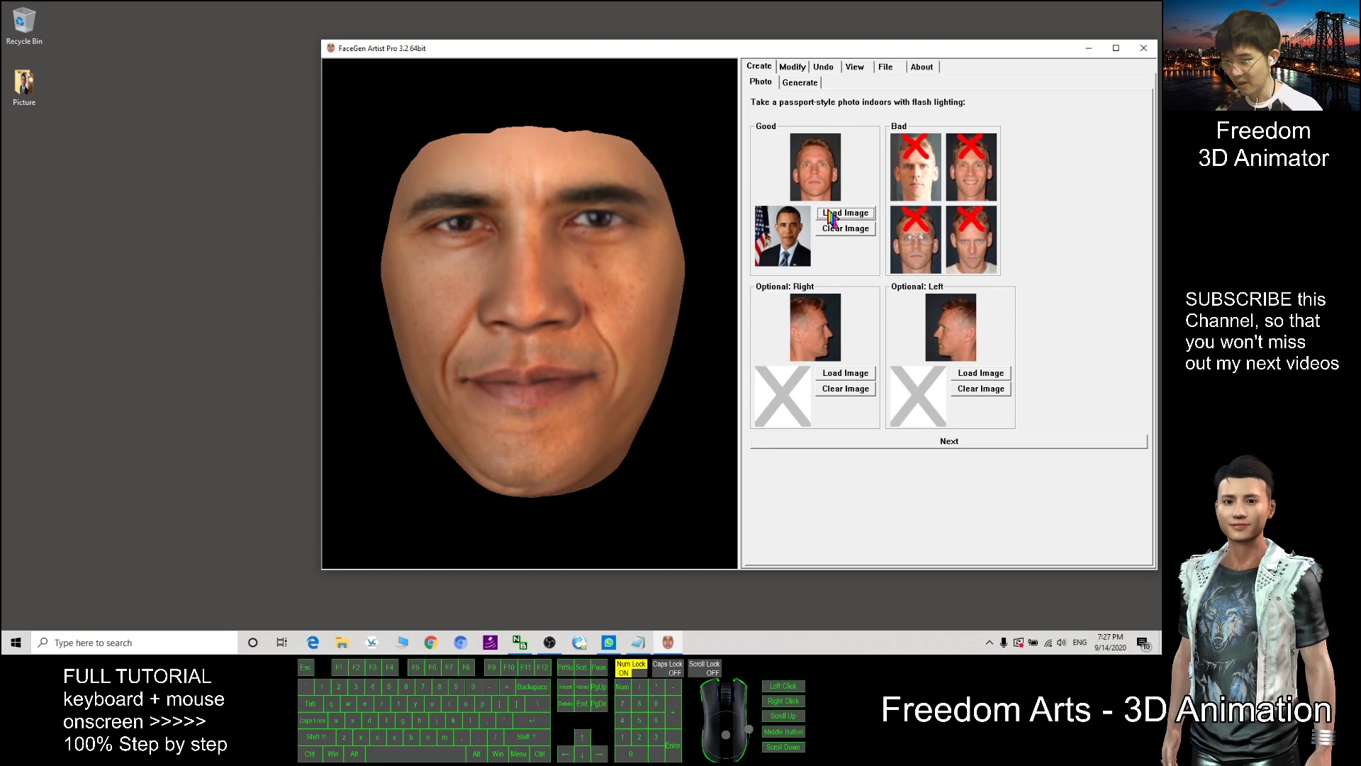
Load obama-pod-11.jpg as the optional right-side photo.
{"action": "left_click", "coordinate": [844, 373]}
{"action": "left_click", "coordinate": [360, 168]}
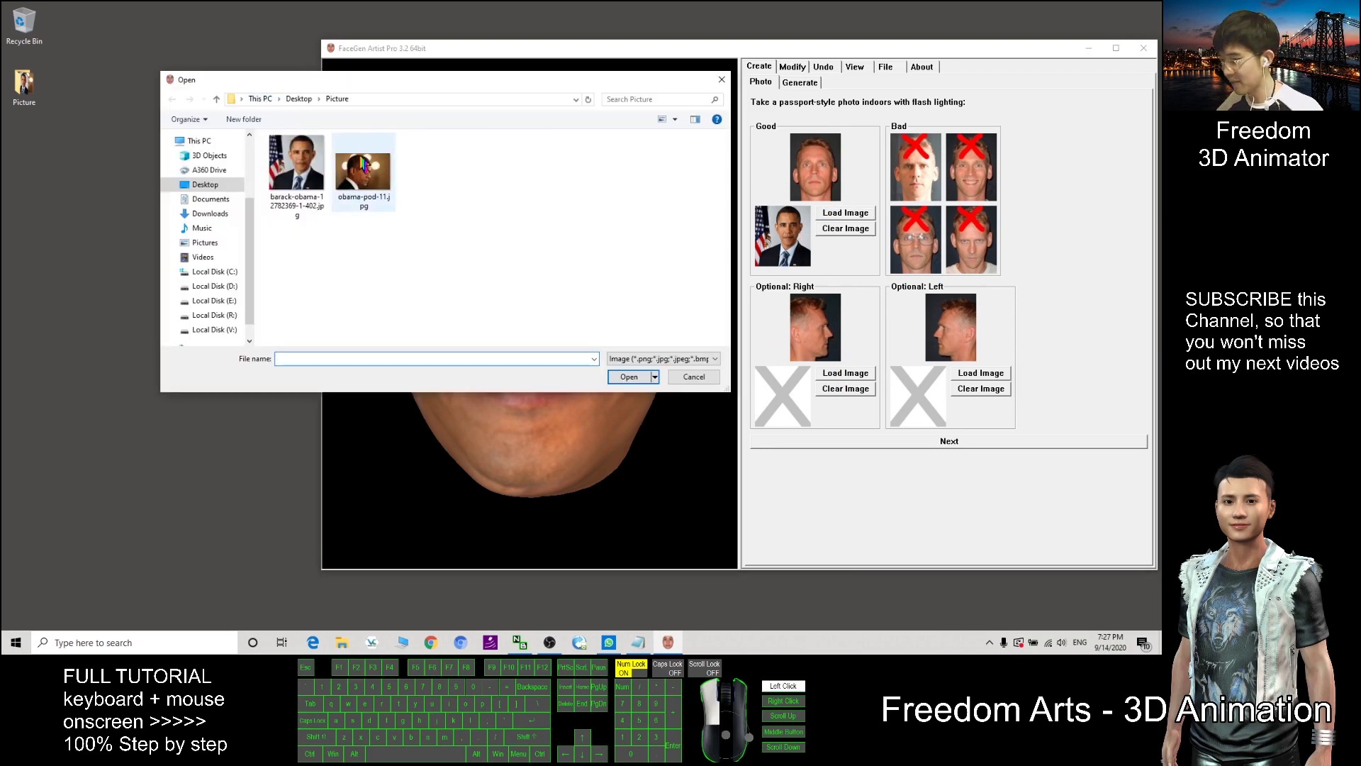
{"action": "double_click", "coordinate": [360, 168]}
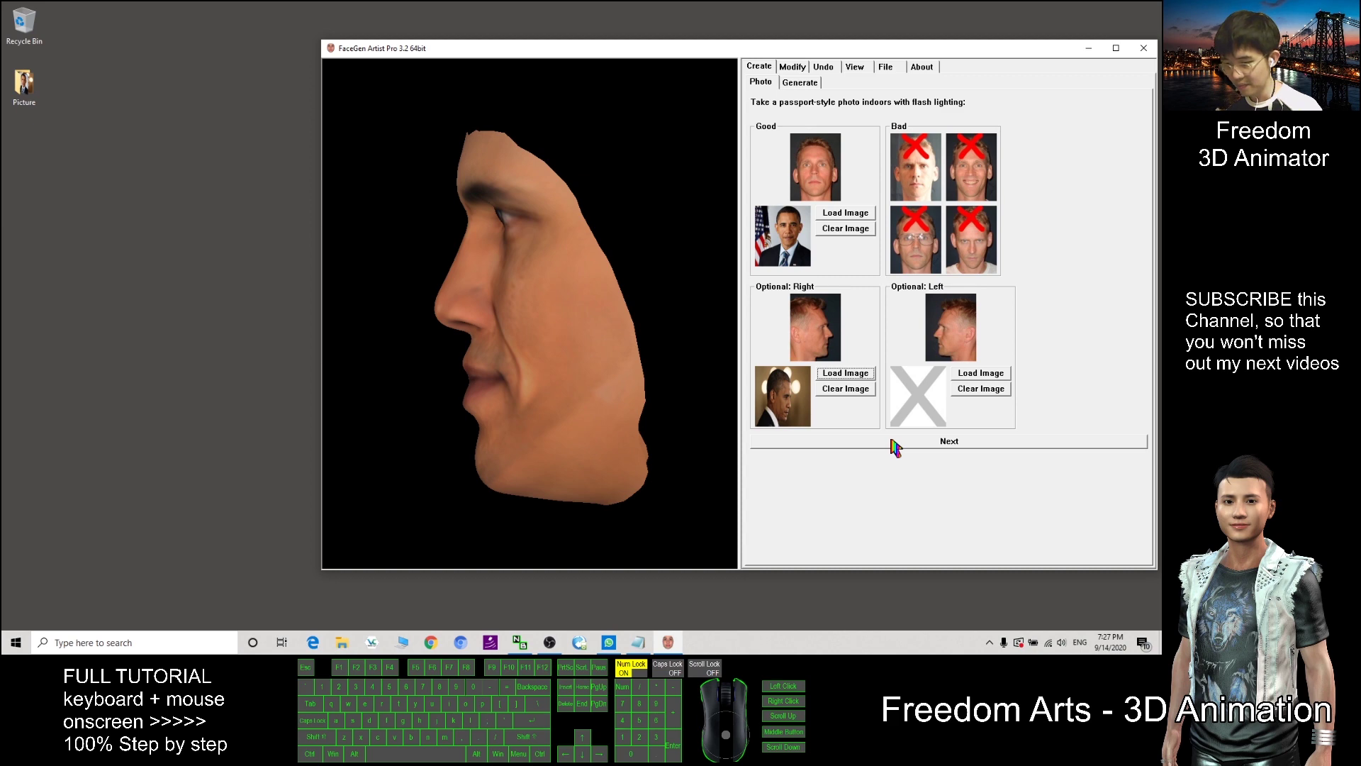
Proceed to landmark placement in a maximized window and mark both eye centres, both nose sides and both mouth corners on the front photo.
{"action": "left_click", "coordinate": [926, 441]}
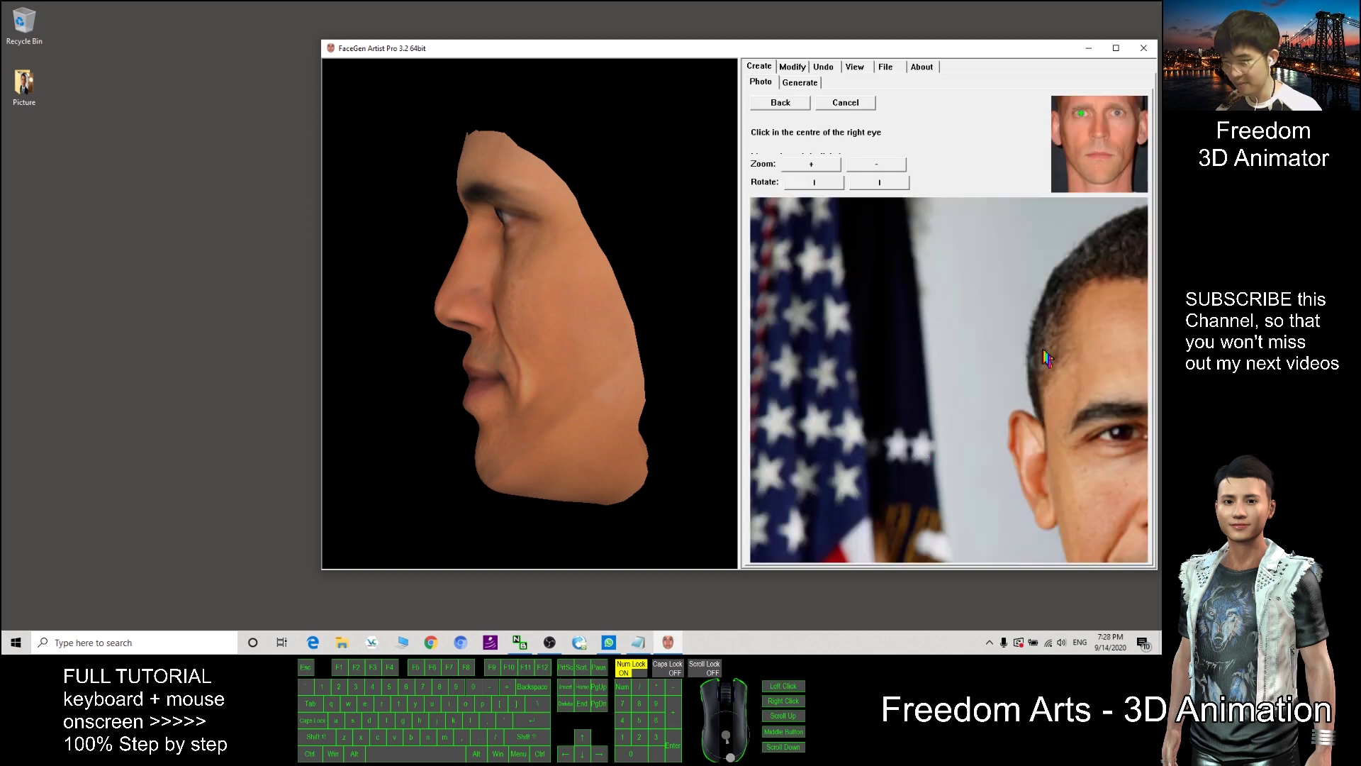
{"action": "double_click", "coordinate": [953, 50]}
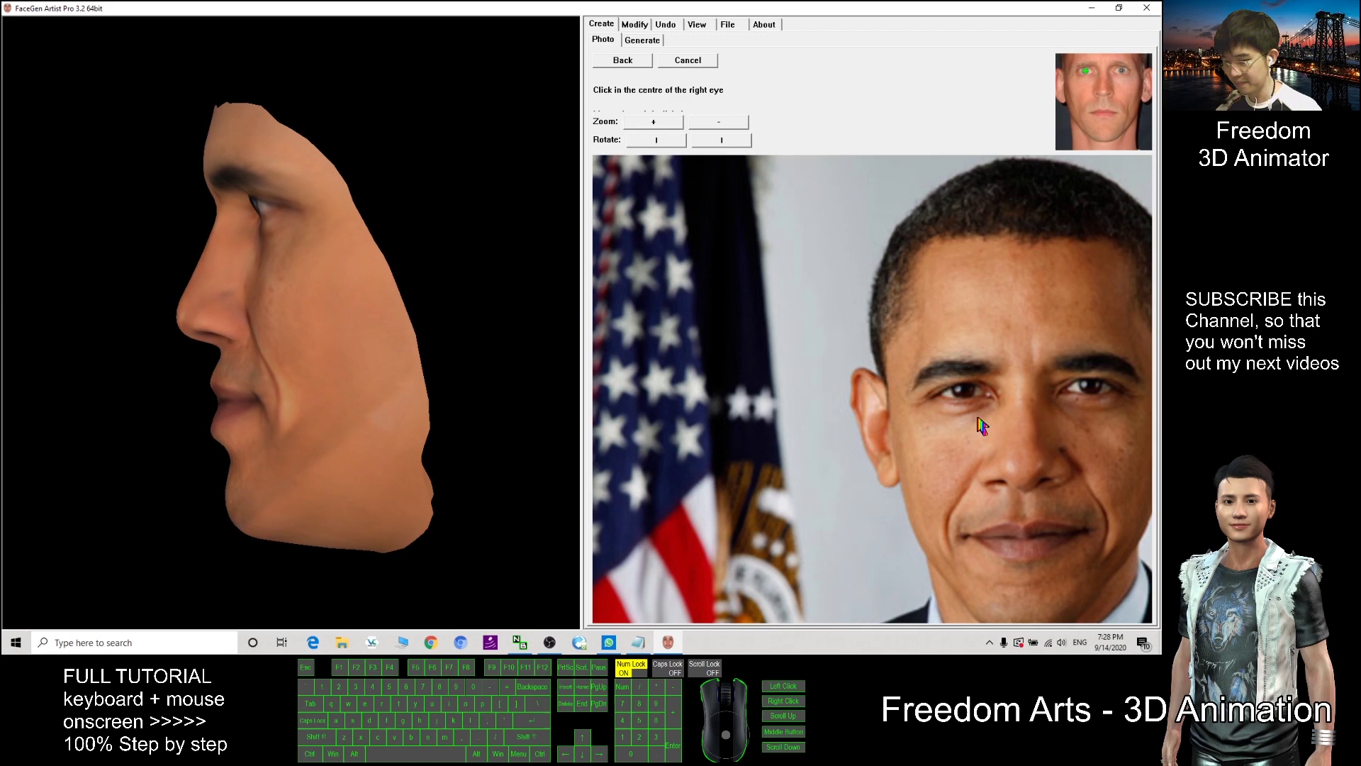
{"action": "left_click_drag", "start_coordinate": [980, 425], "coordinate": [837, 417]}
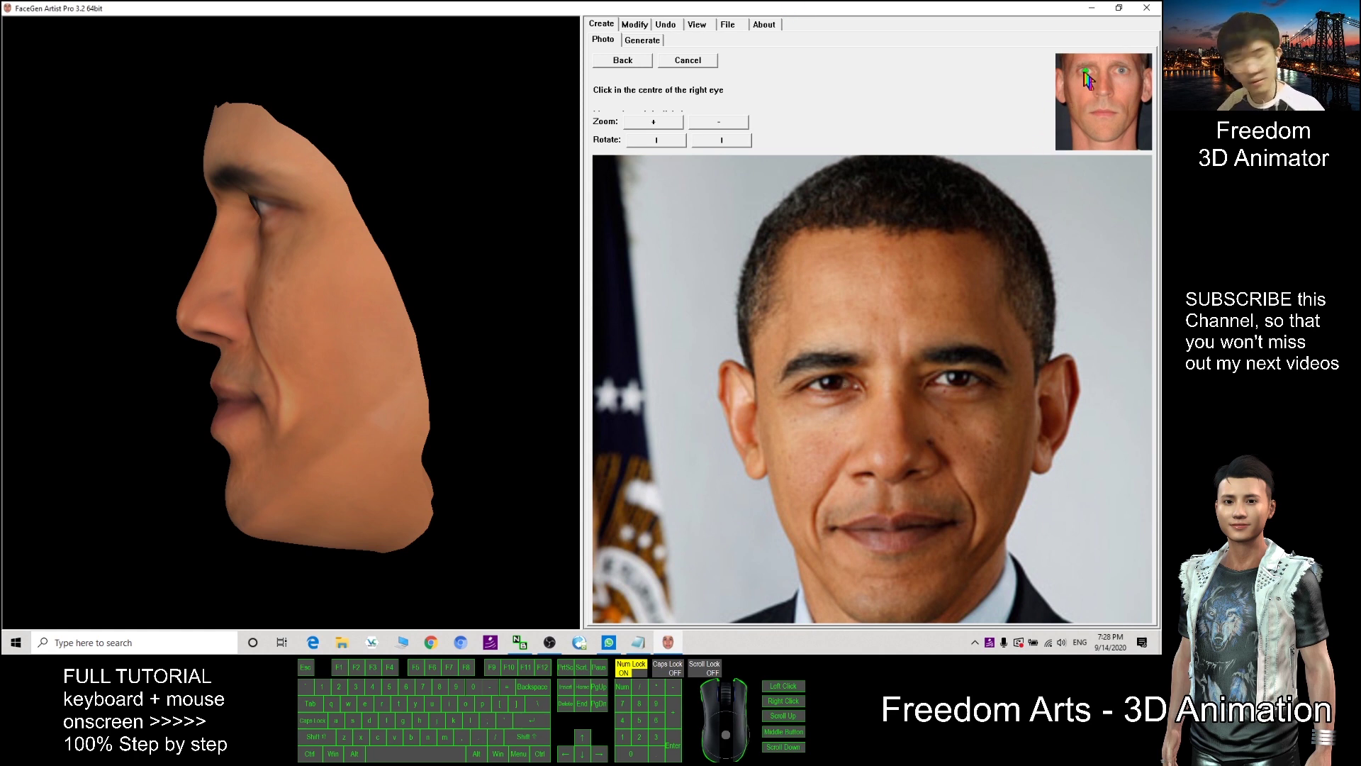
{"action": "left_click", "coordinate": [831, 383]}
{"action": "left_click", "coordinate": [958, 379]}
{"action": "left_click", "coordinate": [847, 471]}
{"action": "left_click", "coordinate": [939, 468]}
{"action": "left_click", "coordinate": [833, 529]}
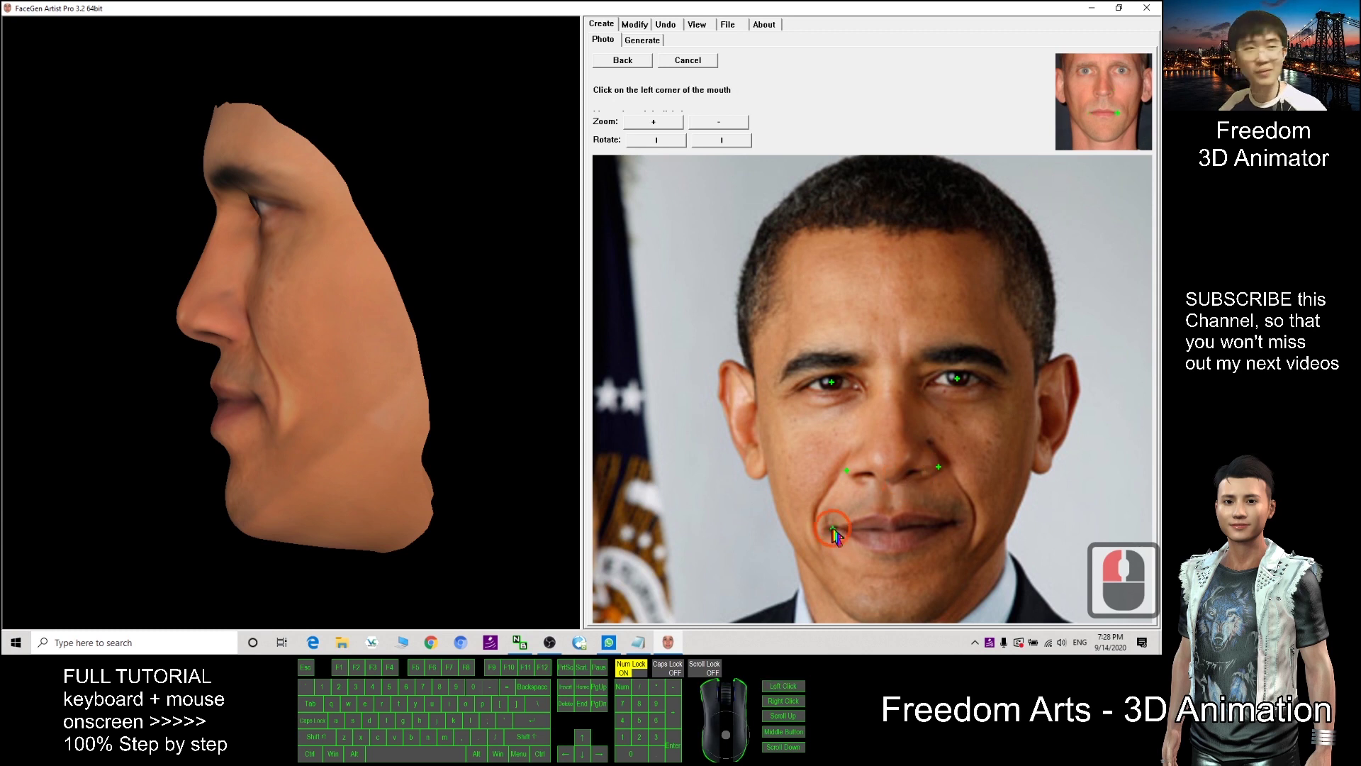
{"action": "left_click", "coordinate": [953, 521]}
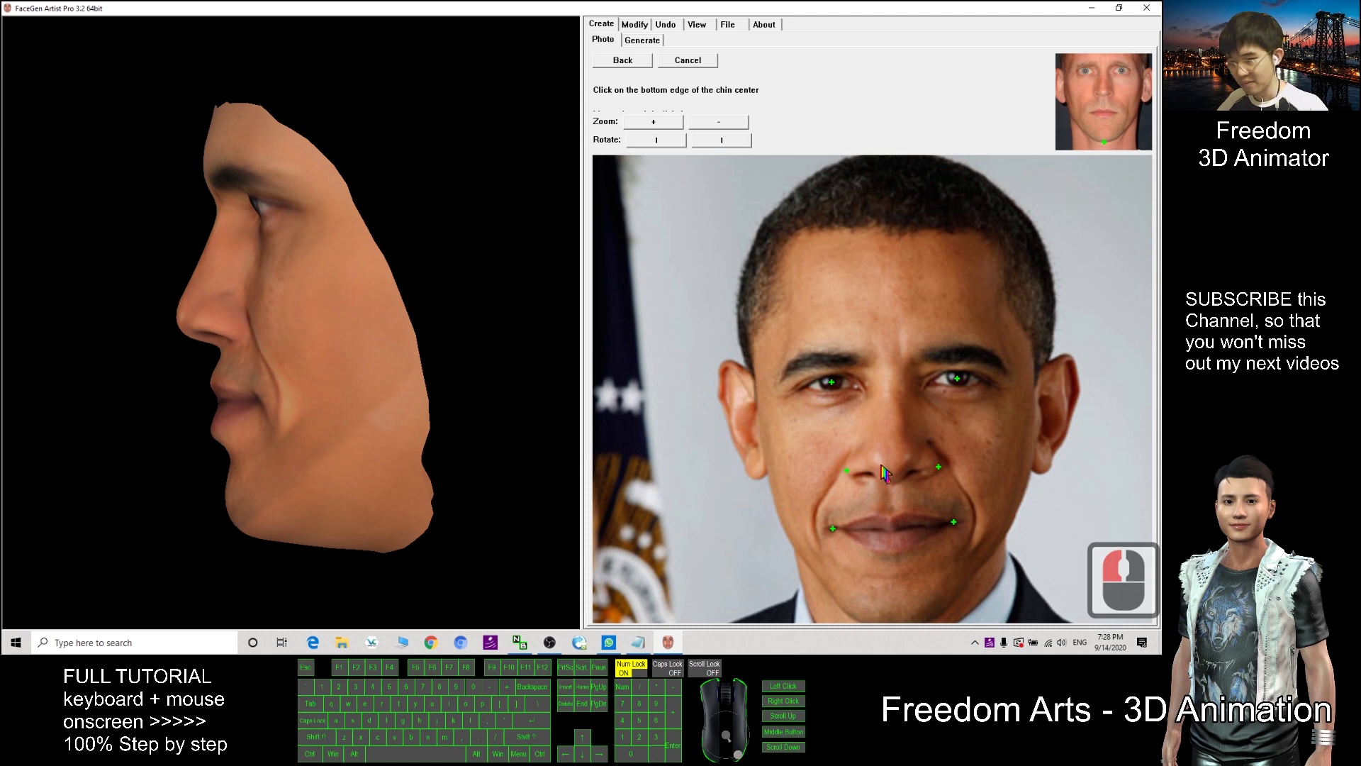
Mark the chin's bottom centre, both jawbone corners and both cheekbone outer edges on the front photo.
{"action": "left_click_drag", "start_coordinate": [886, 474], "coordinate": [874, 289]}
{"action": "left_click", "coordinate": [872, 459]}
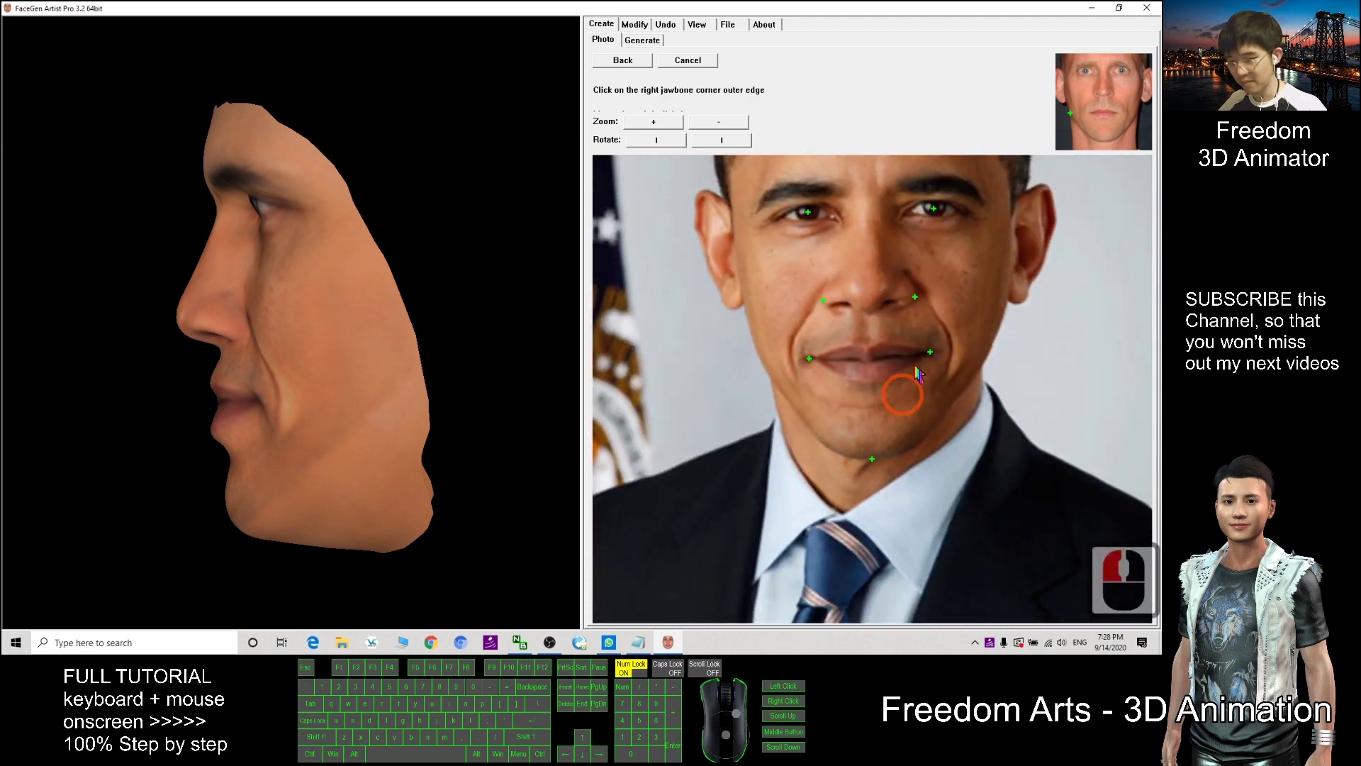
{"action": "left_click", "coordinate": [719, 121]}
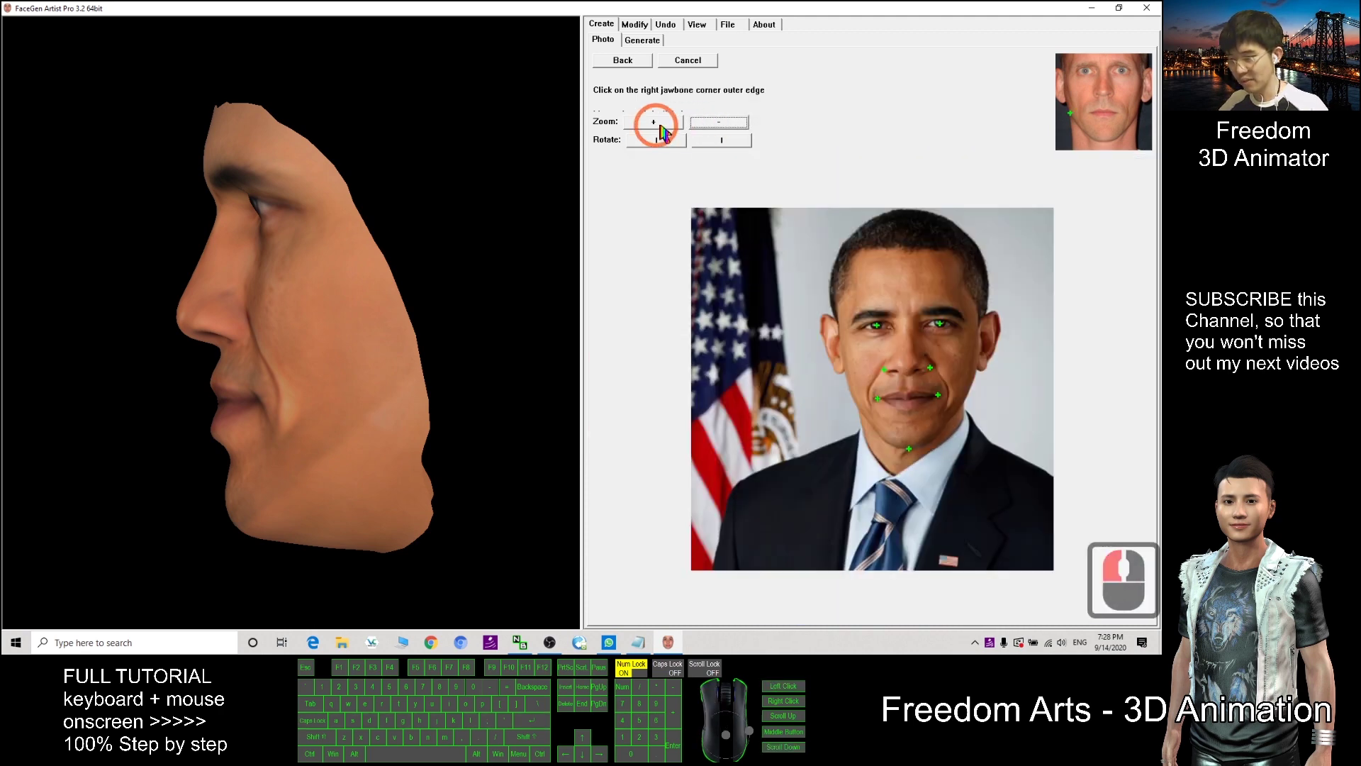
{"action": "left_click", "coordinate": [852, 398]}
{"action": "left_click", "coordinate": [965, 399]}
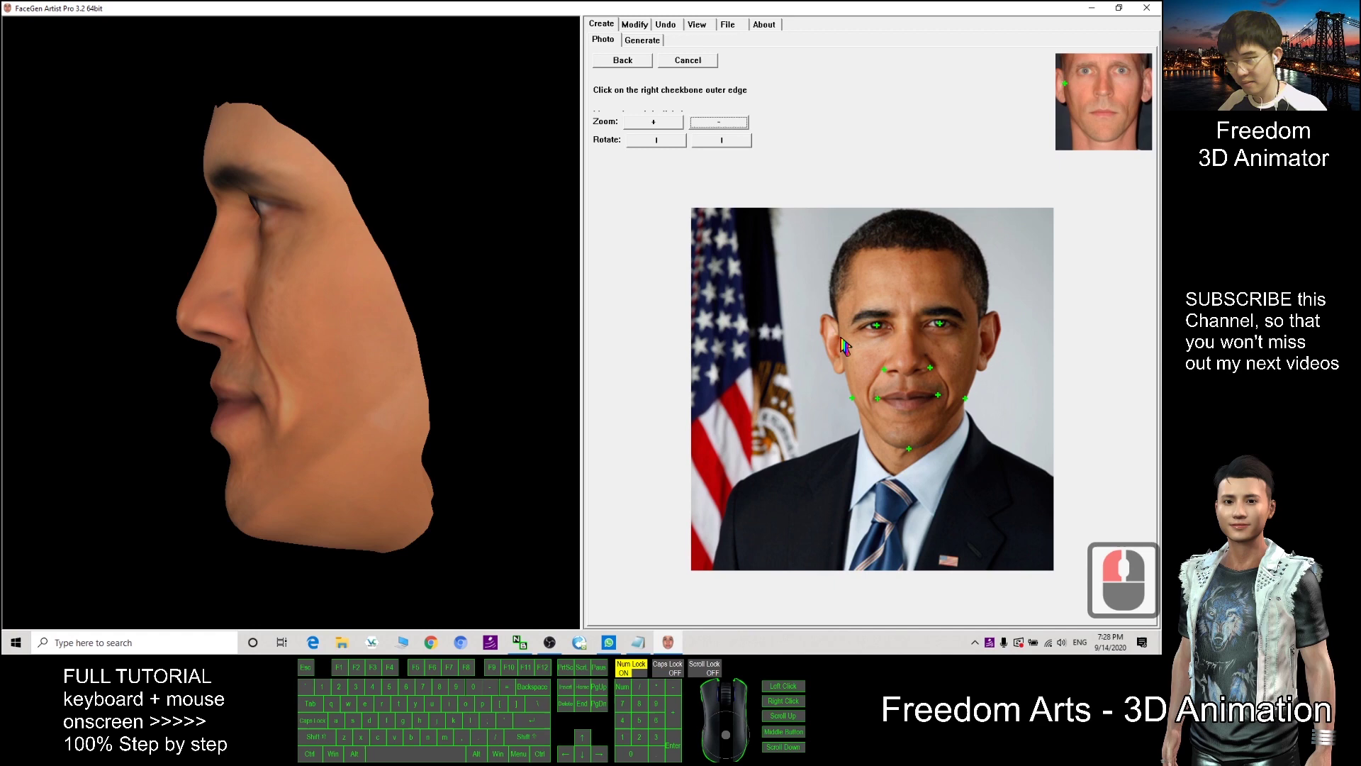
{"action": "left_click", "coordinate": [876, 344]}
{"action": "left_click", "coordinate": [977, 343]}
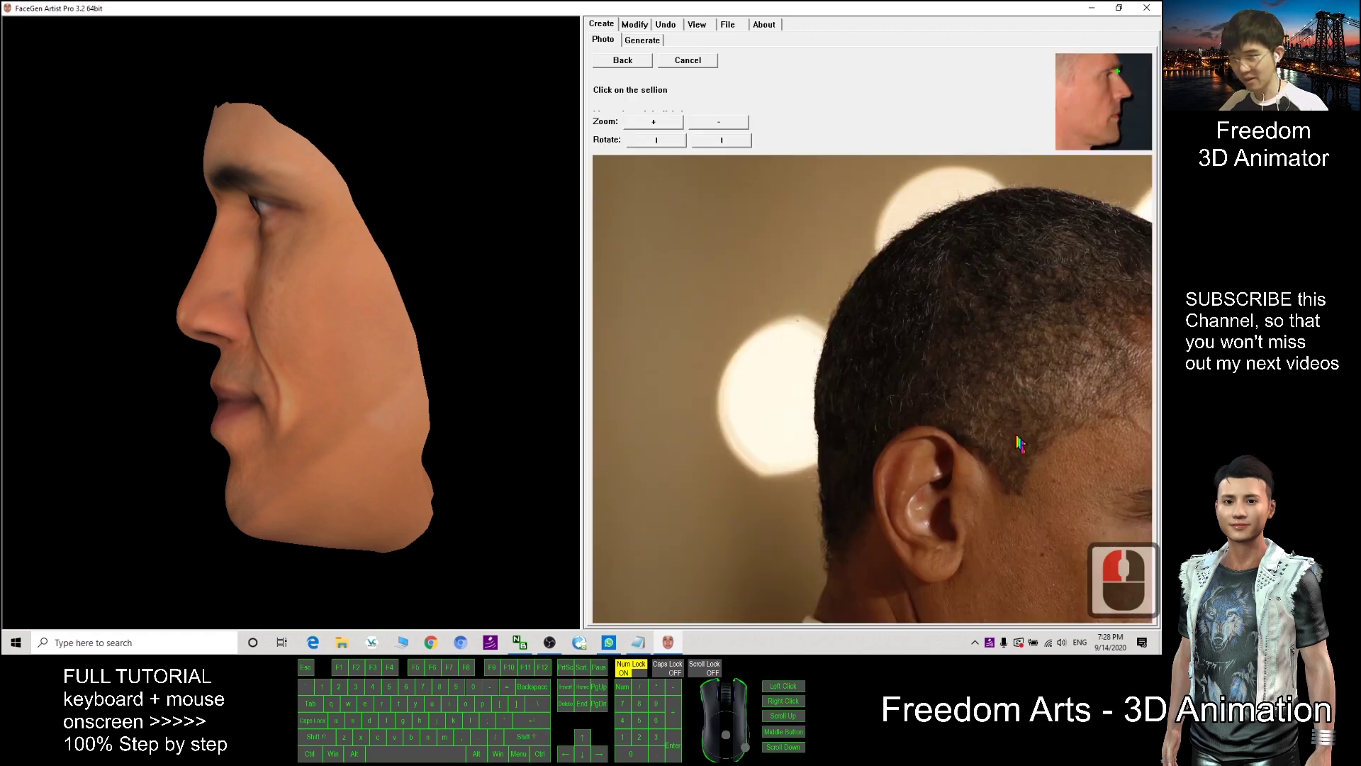
Mark the sellion, outer eye corner, nose bridge, nose tip and nose base on the right-side photo.
{"action": "scroll", "coordinate": [969, 389], "scroll_direction": "down", "scroll_amount": 3}
{"action": "left_click", "coordinate": [721, 122]}
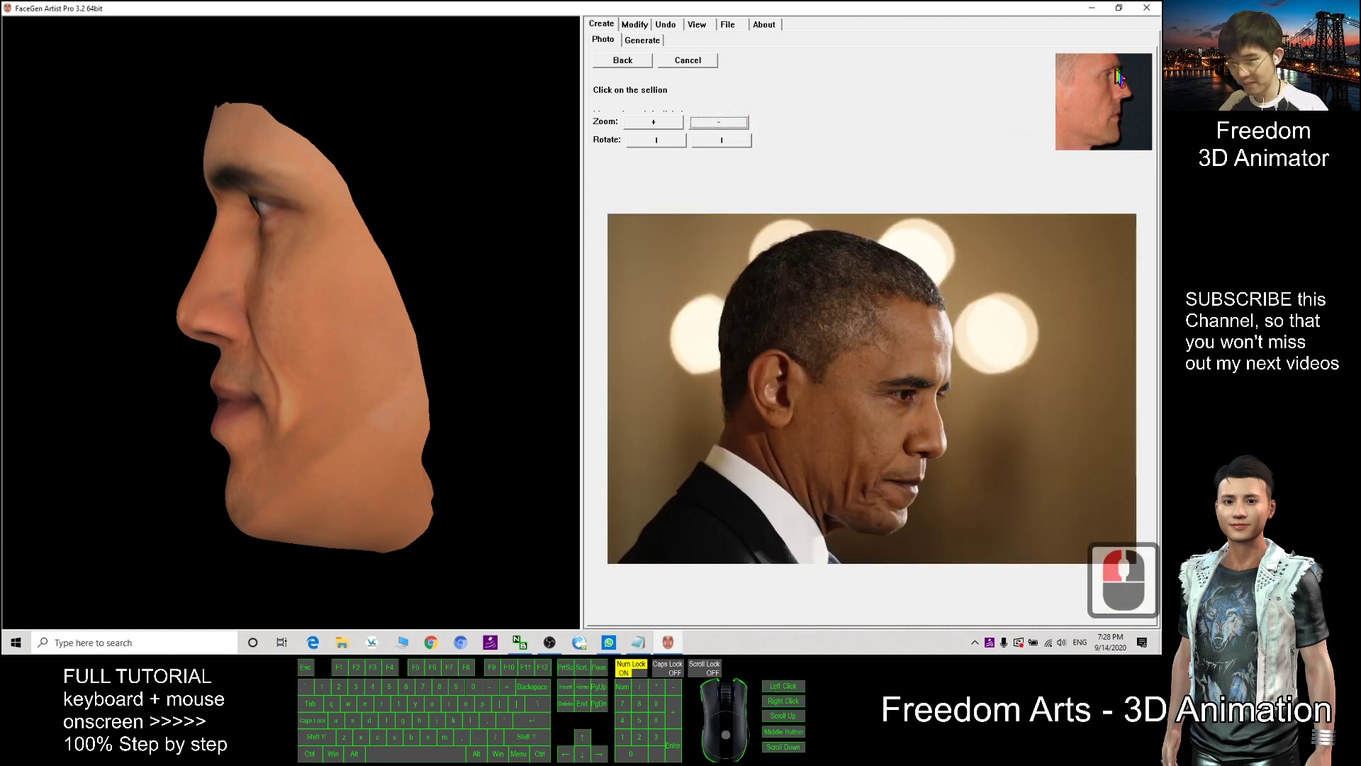
{"action": "left_click", "coordinate": [936, 393]}
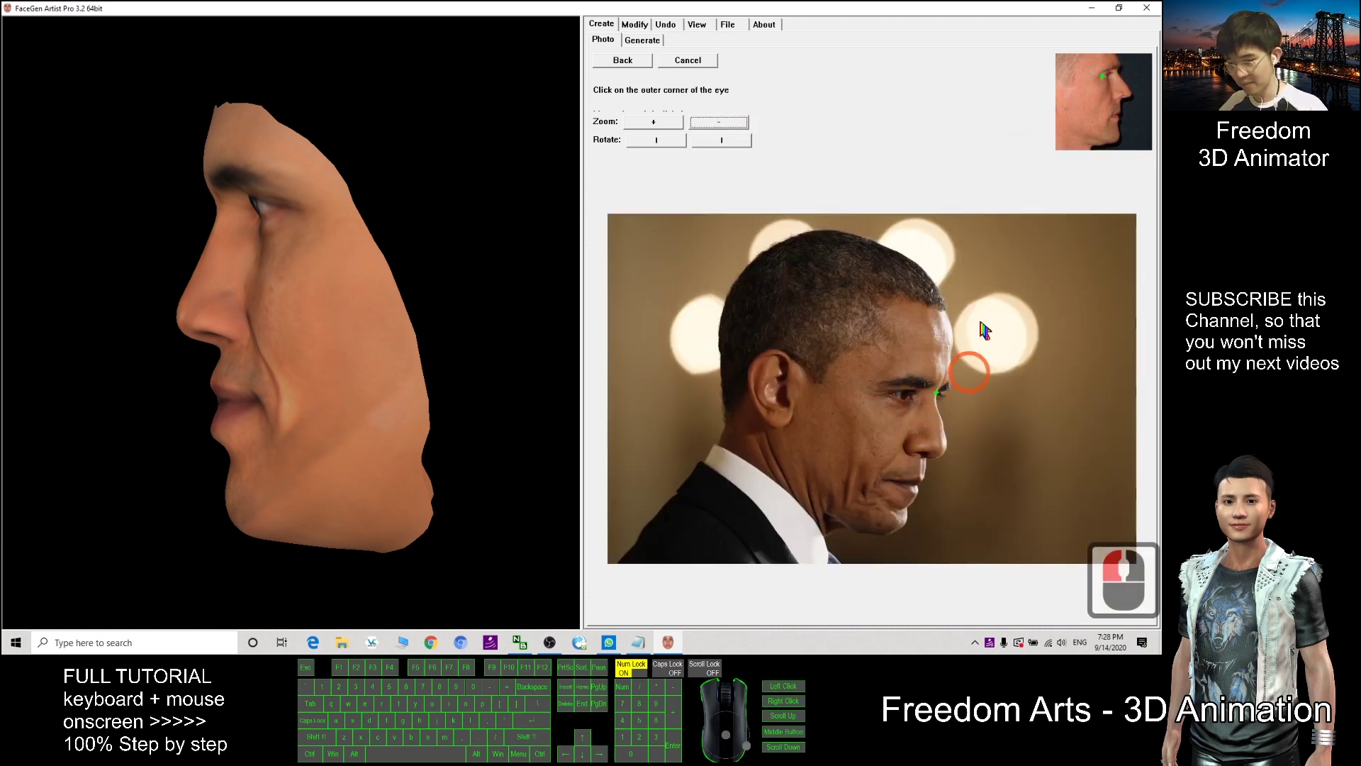
{"action": "left_click", "coordinate": [882, 392]}
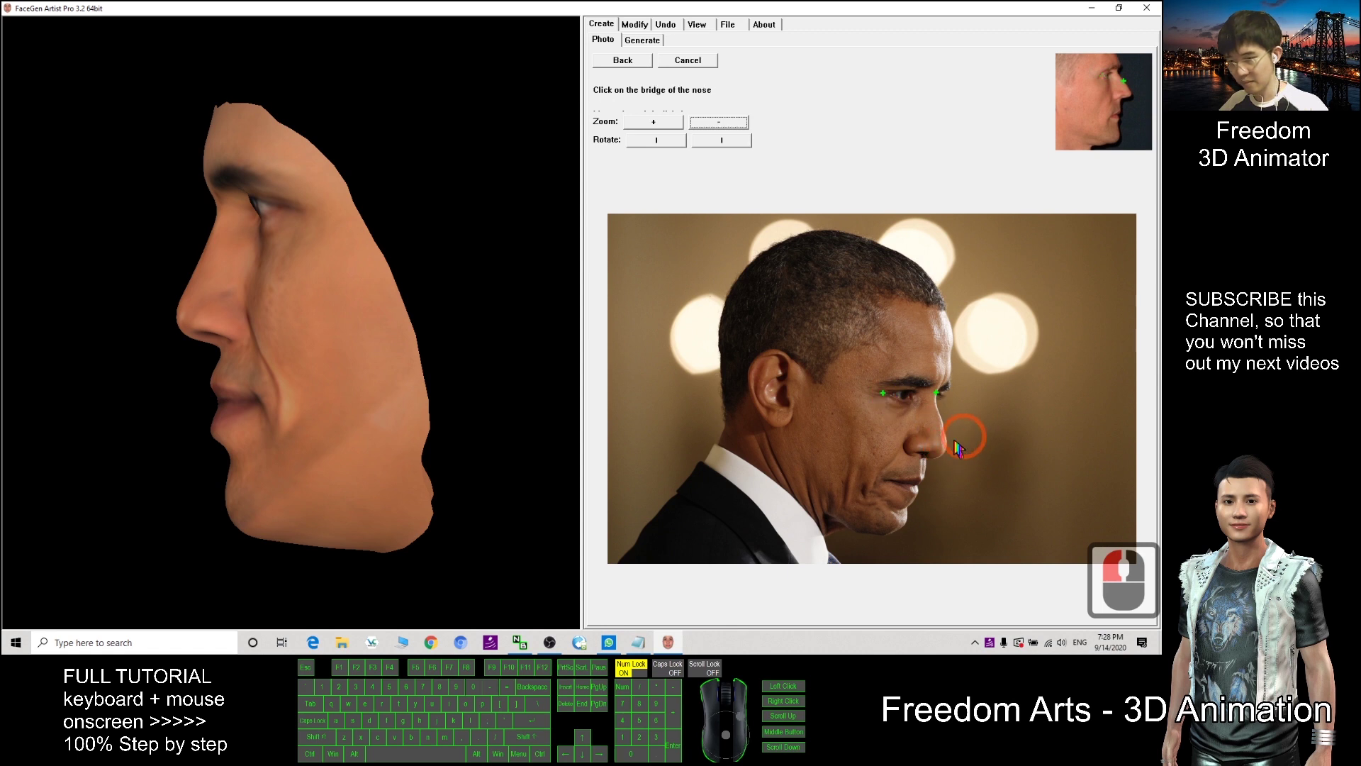
{"action": "left_click", "coordinate": [940, 417]}
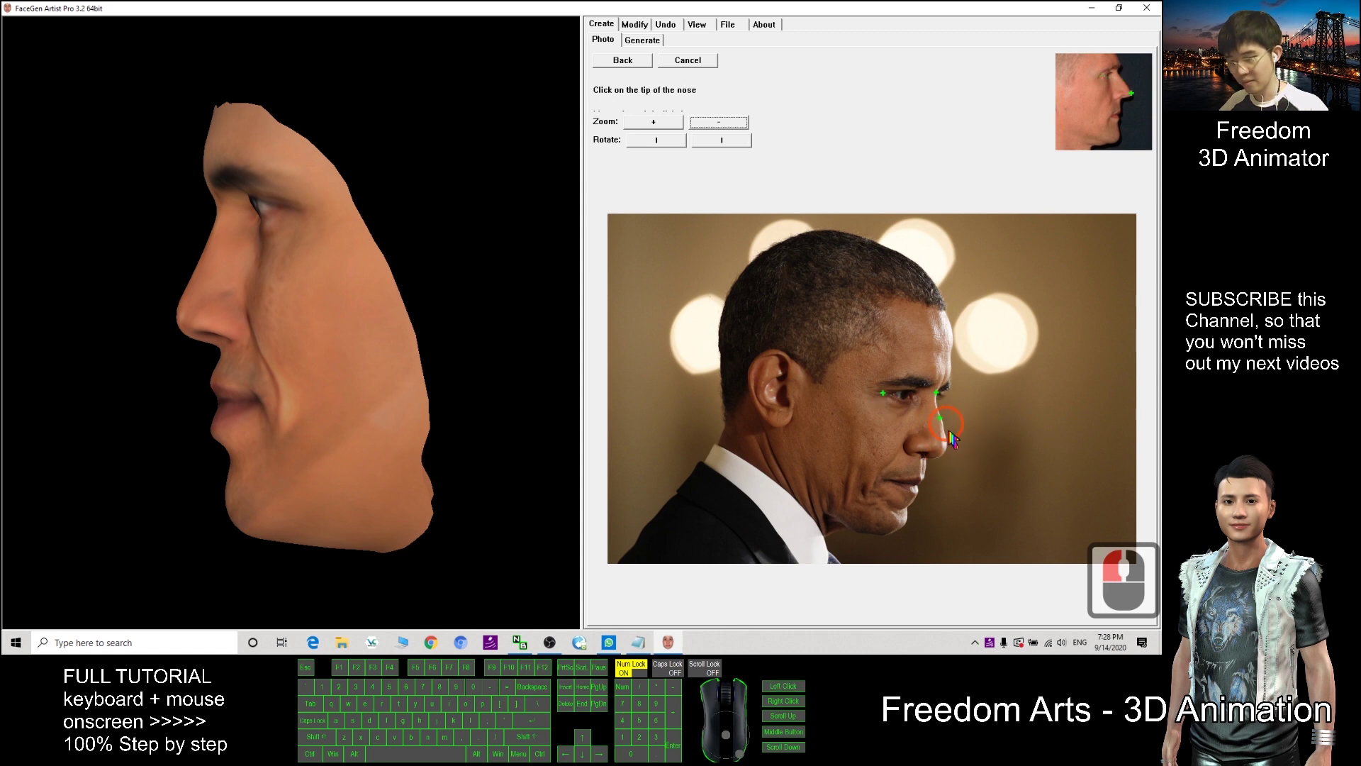
{"action": "left_click", "coordinate": [945, 451]}
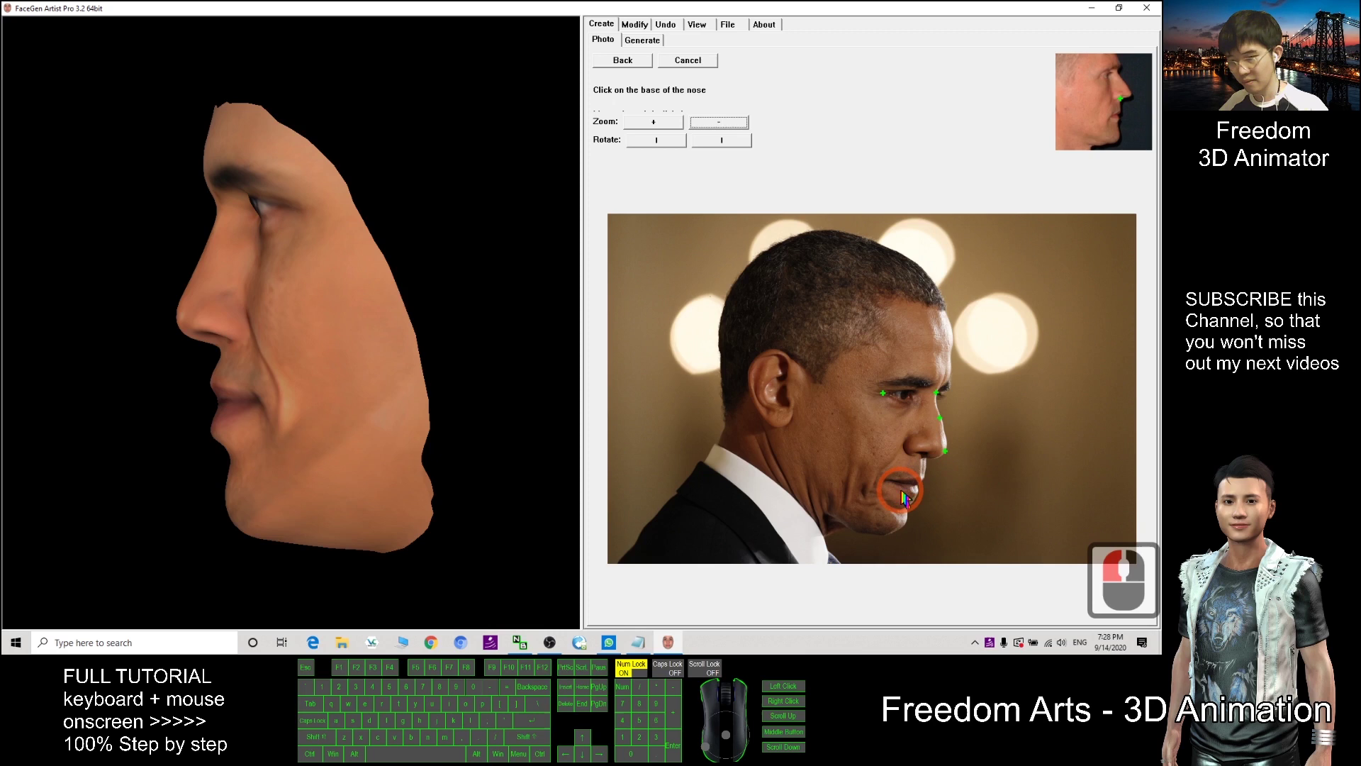
{"action": "left_click", "coordinate": [908, 452]}
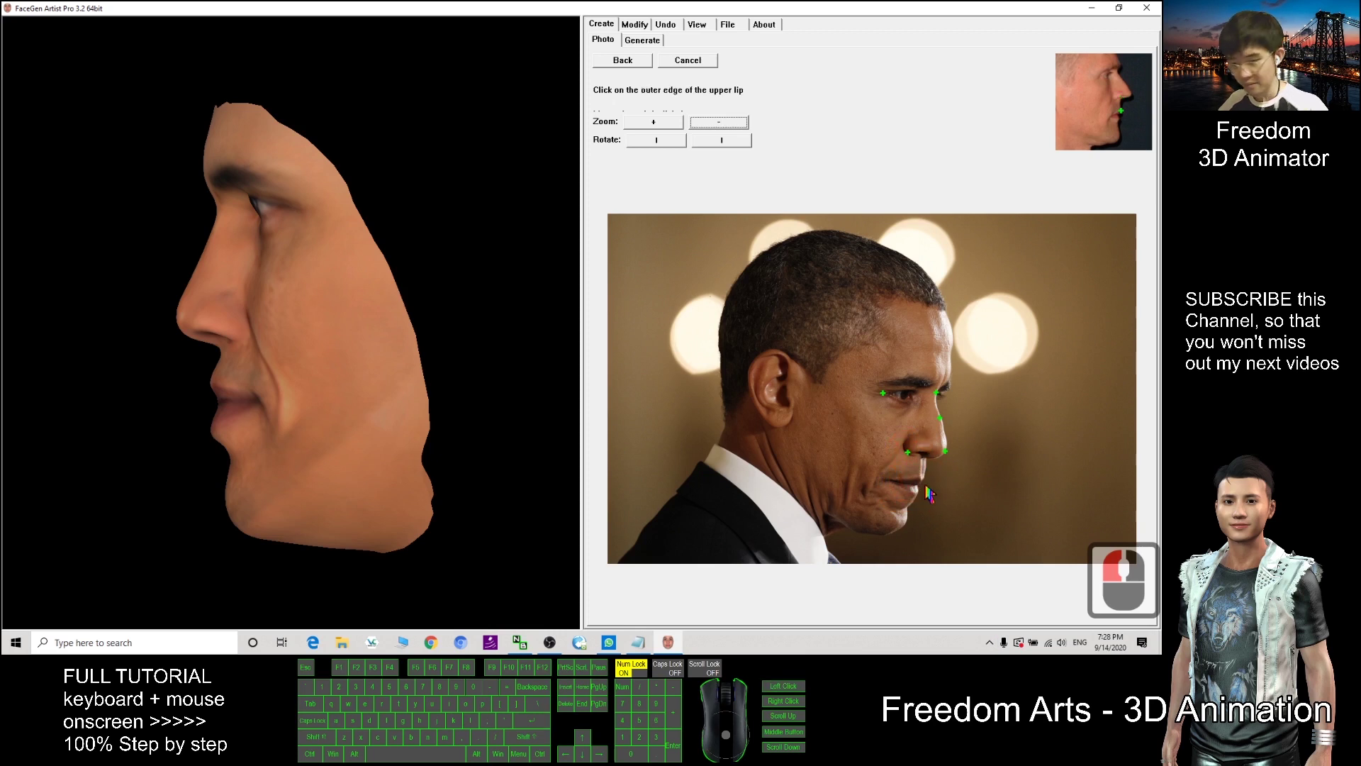
Mark the outer lip edges, chin and lower jaw edge on the right-side photo, and create the face from the photos.
{"action": "left_click", "coordinate": [922, 478]}
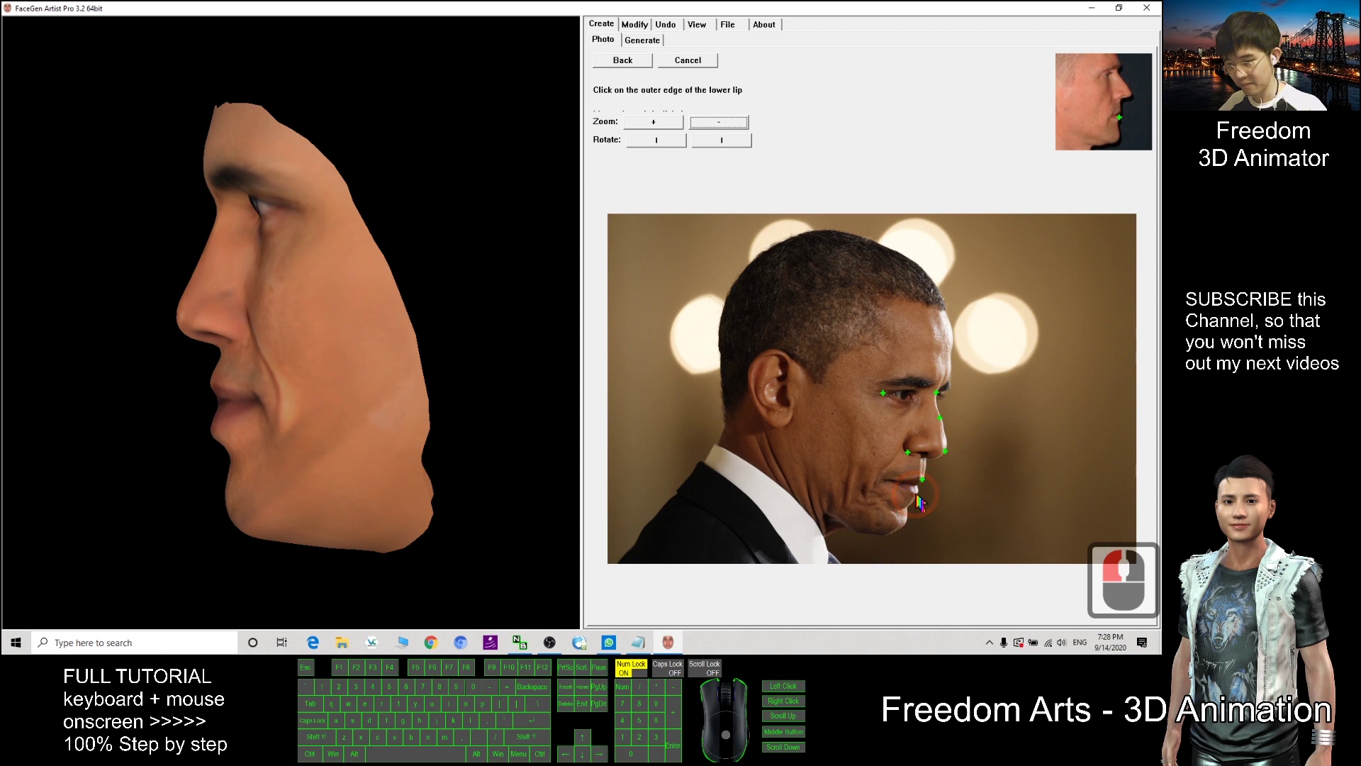
{"action": "left_click", "coordinate": [918, 491]}
{"action": "left_click", "coordinate": [907, 522]}
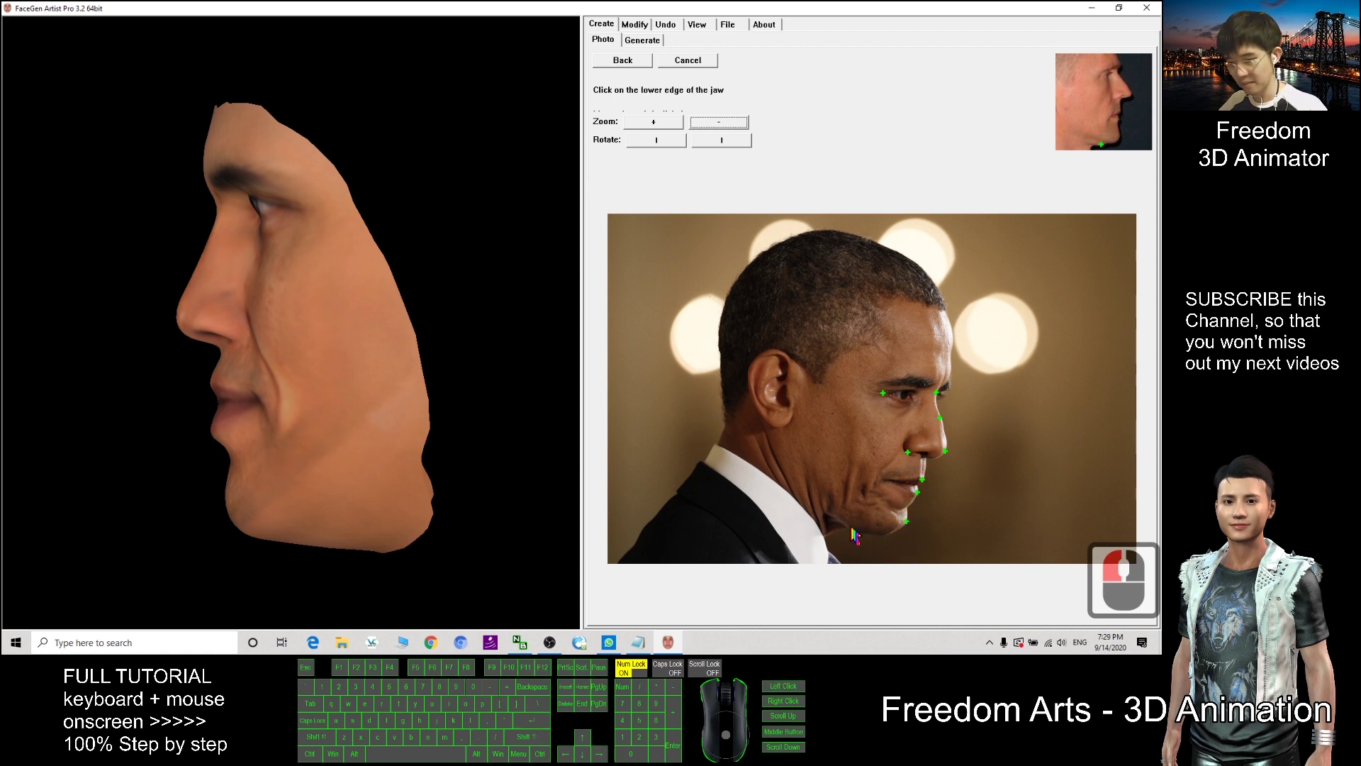
{"action": "left_click", "coordinate": [852, 531]}
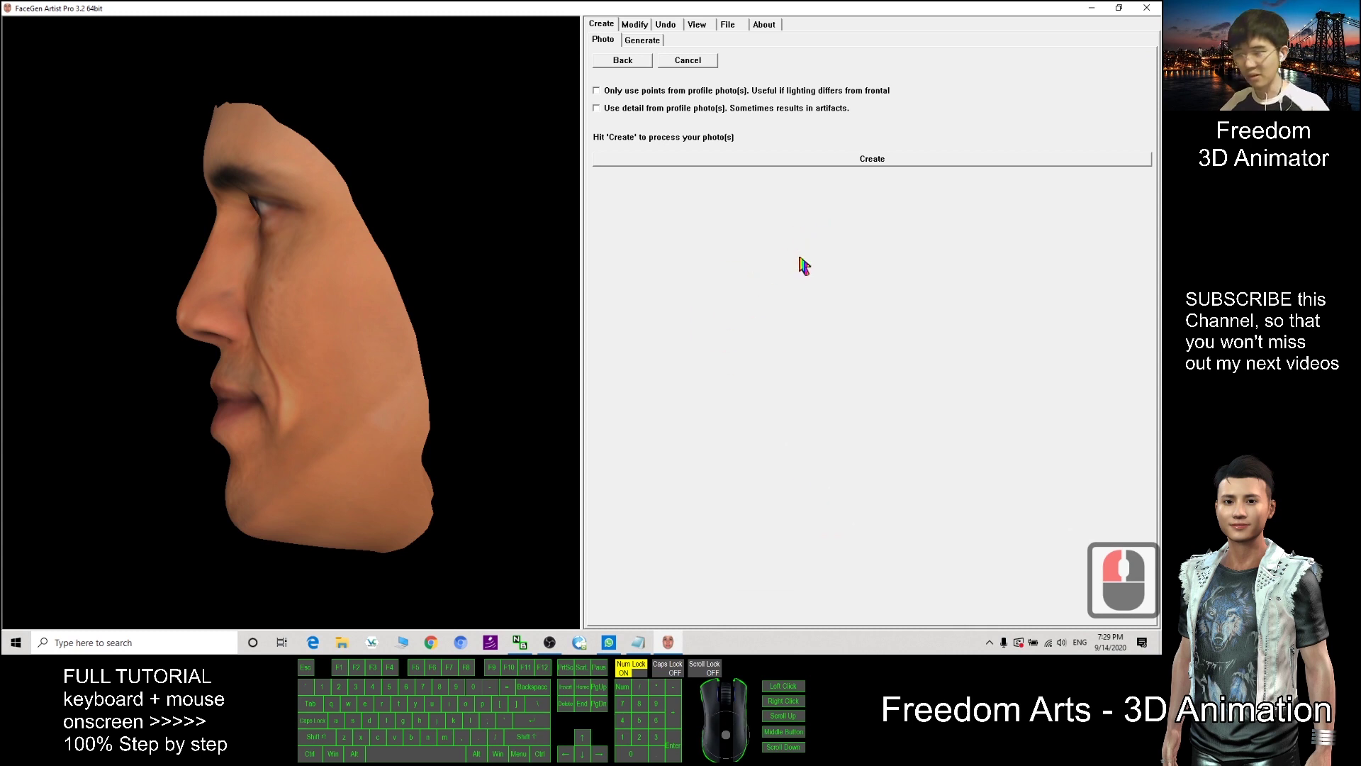
{"action": "left_click", "coordinate": [885, 162]}
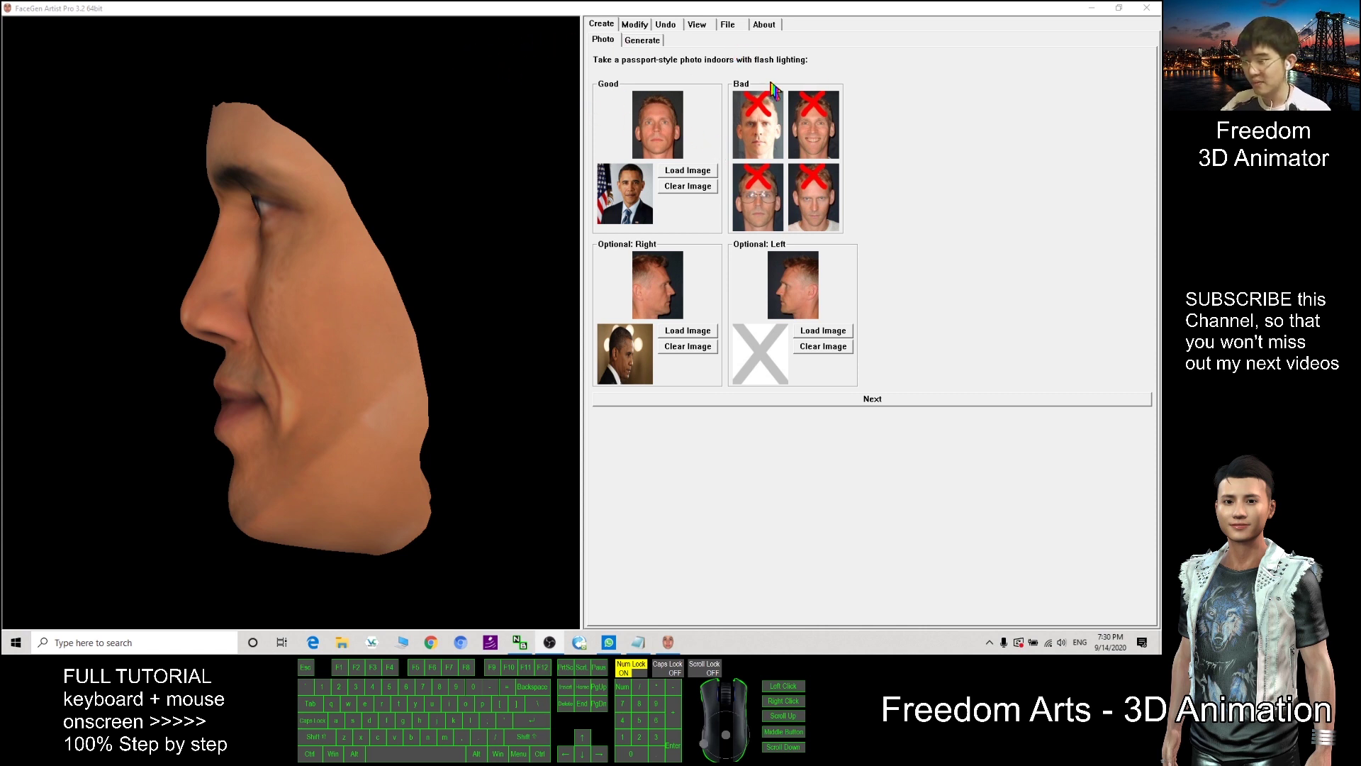
Export the face to the Daz Genesis 8 Male mesh with the parameter name obama003.
{"action": "left_click", "coordinate": [731, 28]}
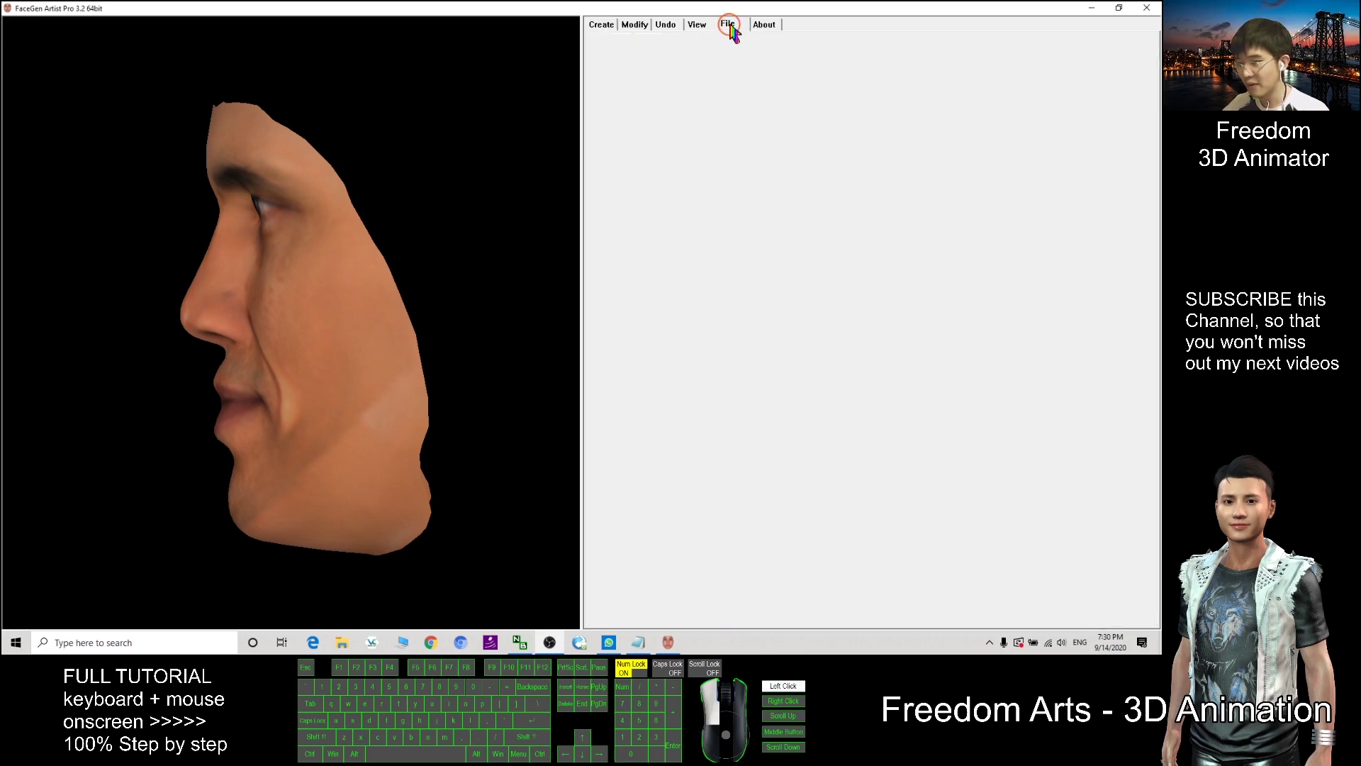
{"action": "left_click", "coordinate": [638, 41]}
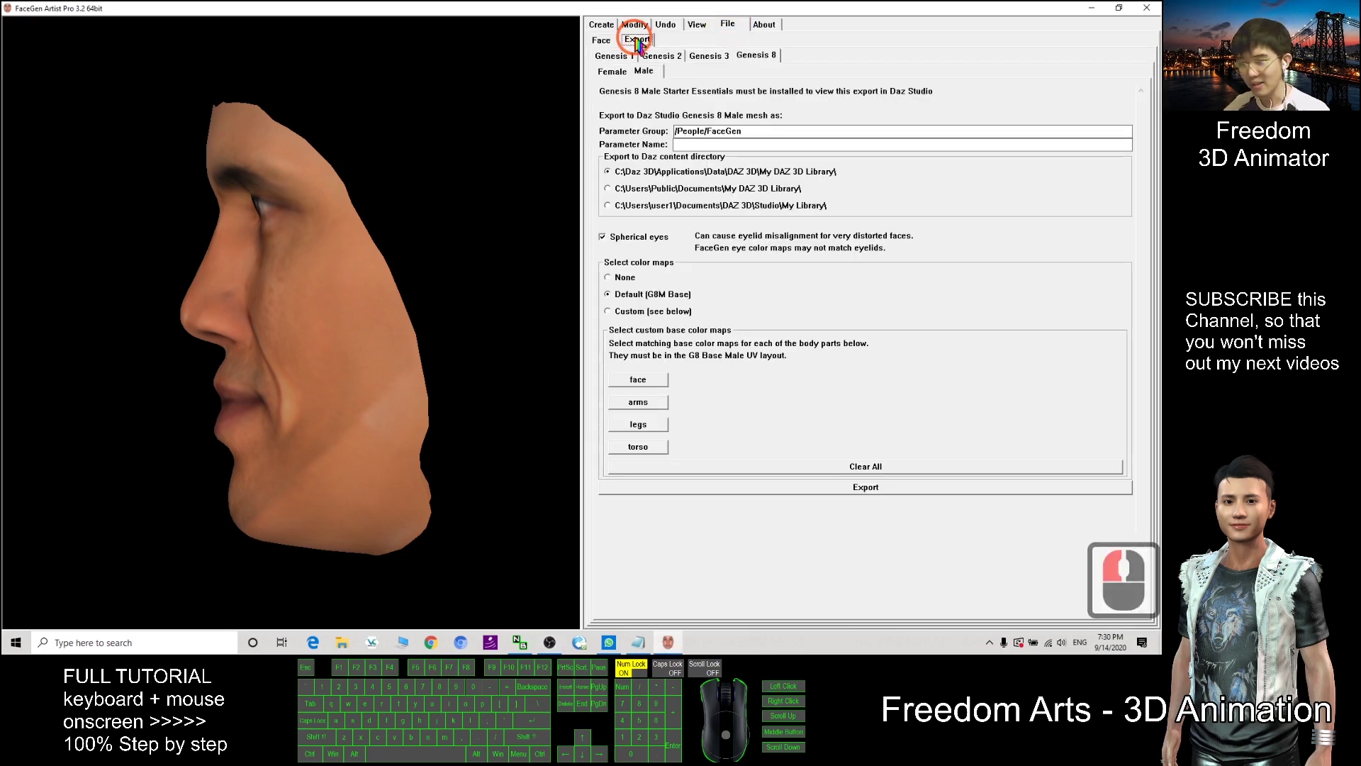
{"action": "left_click", "coordinate": [754, 60]}
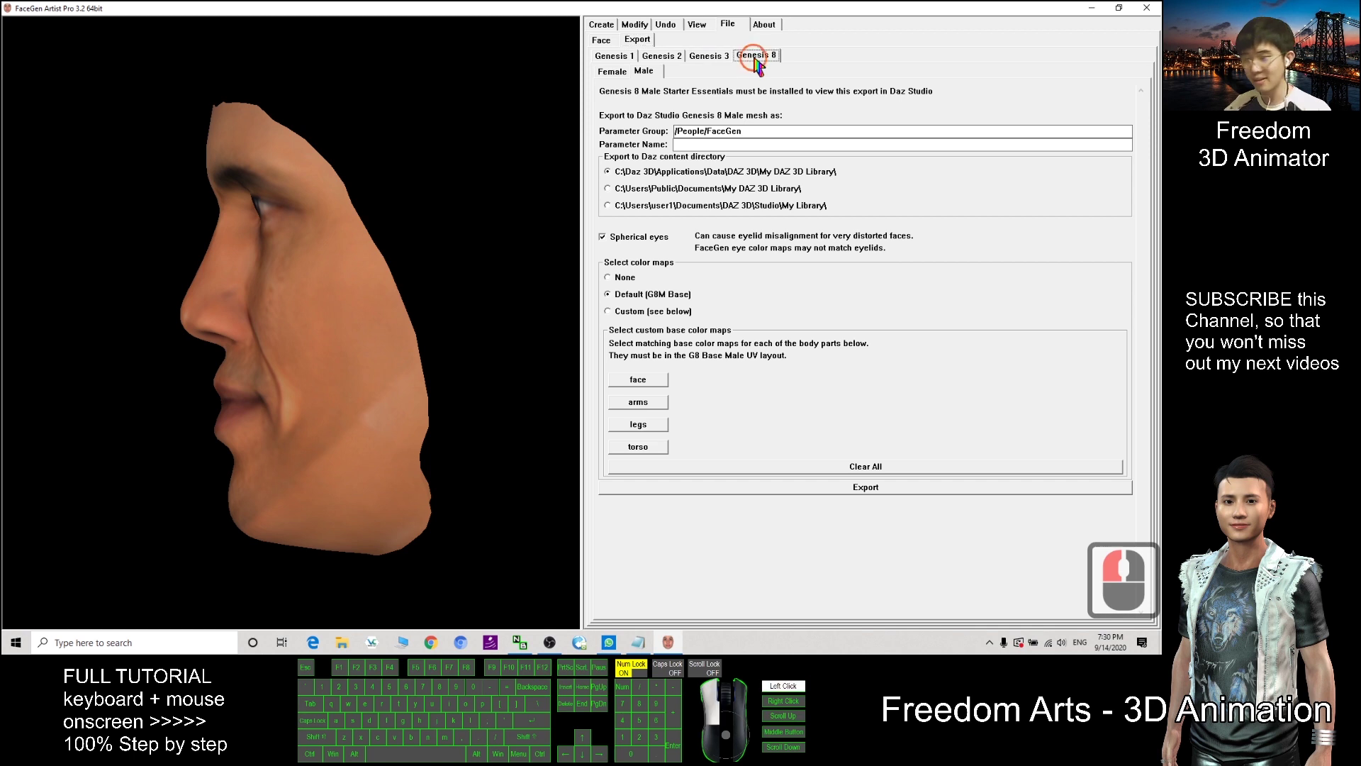
{"action": "left_click", "coordinate": [682, 145]}
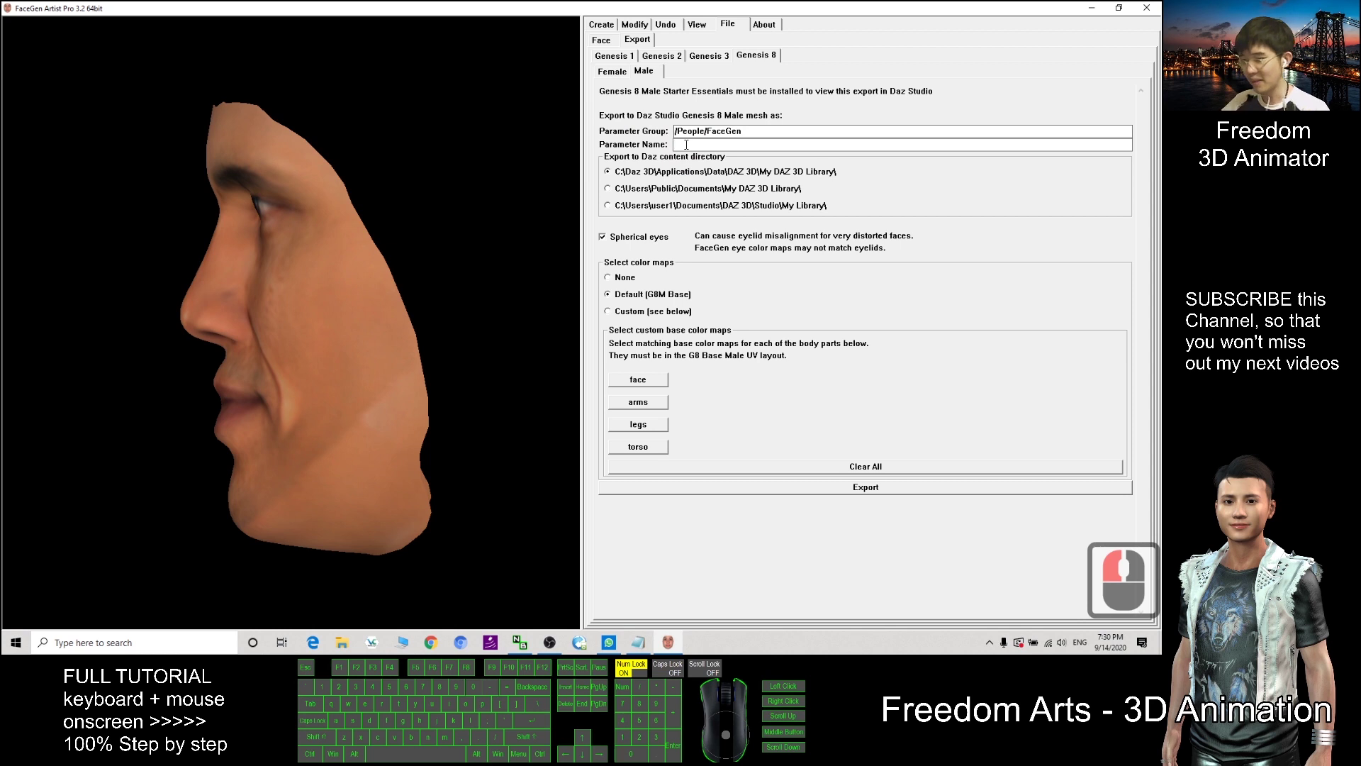
{"action": "type", "text": "obama"}
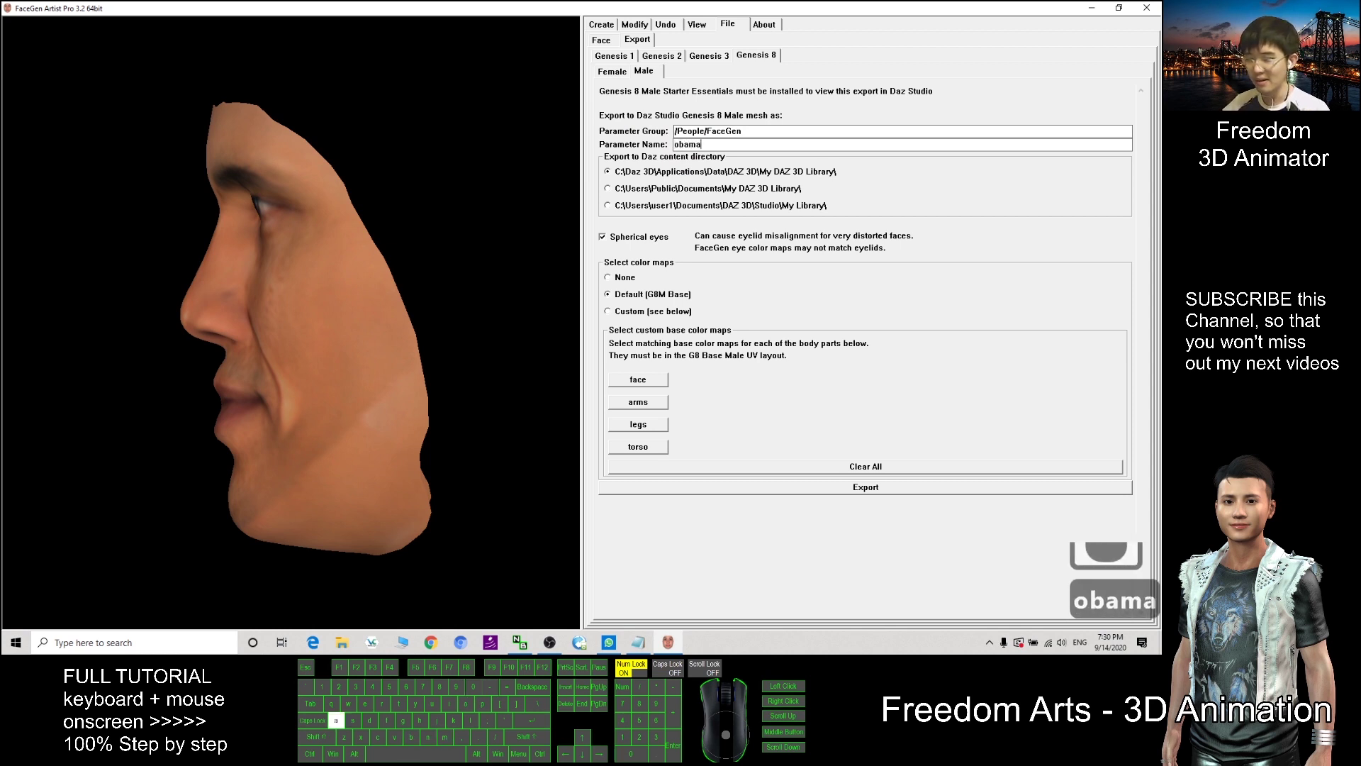
{"action": "type", "text": "002"}
{"action": "key", "text": "BackSpace"}
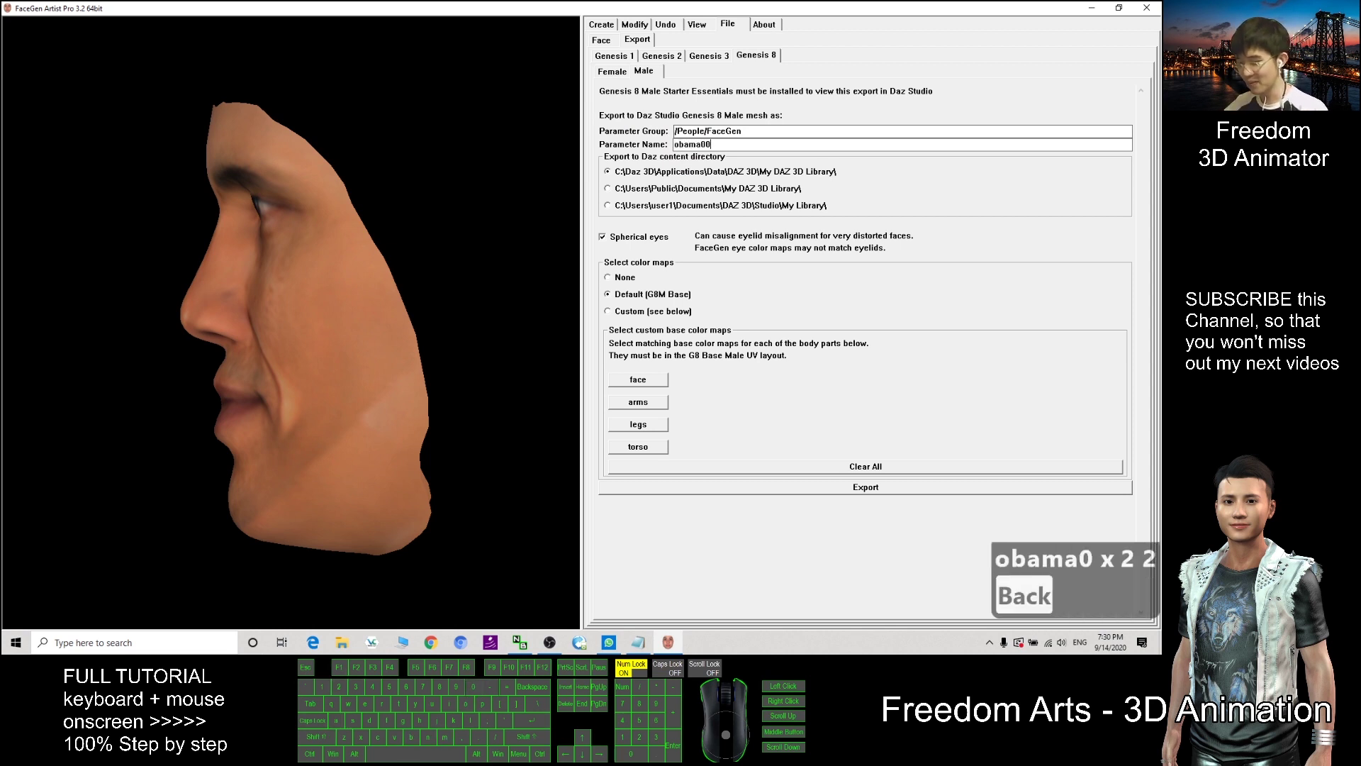
{"action": "left_click", "coordinate": [729, 141]}
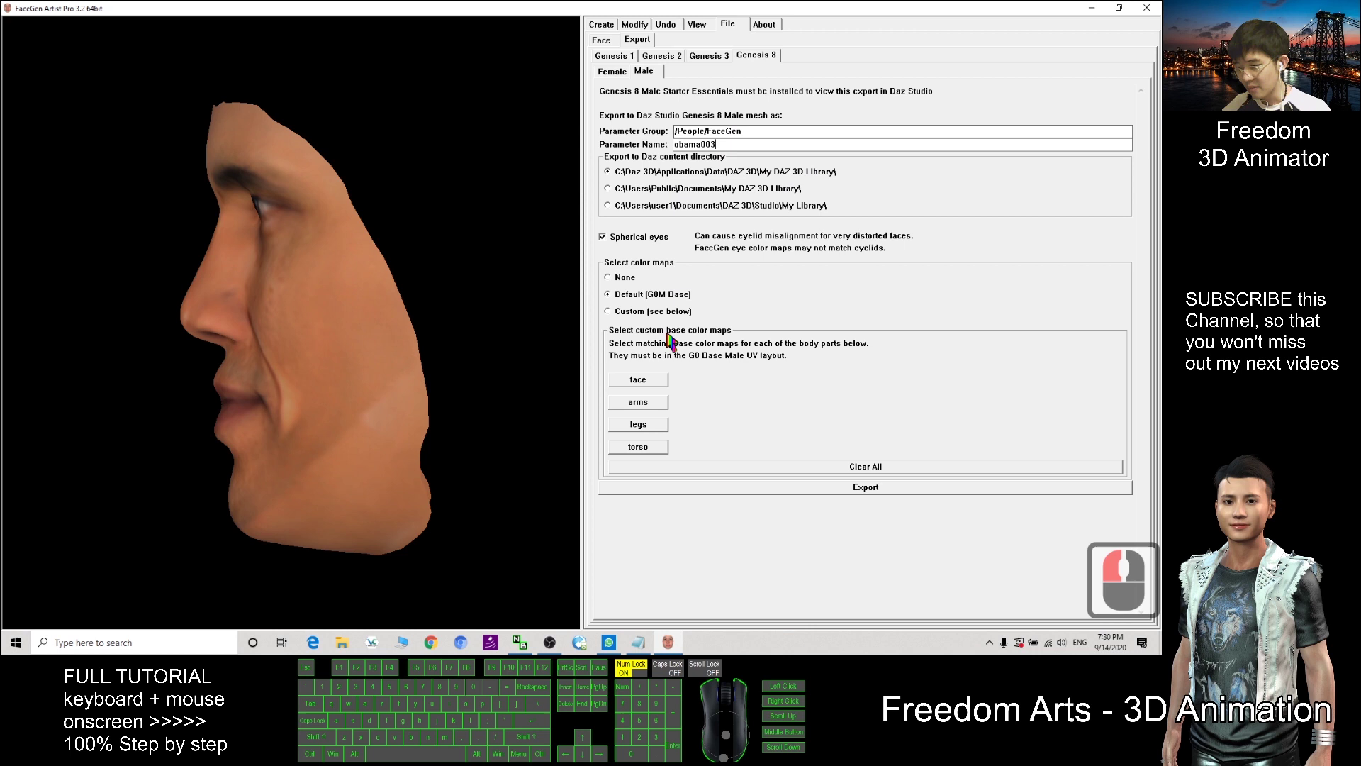
{"action": "left_click", "coordinate": [870, 491]}
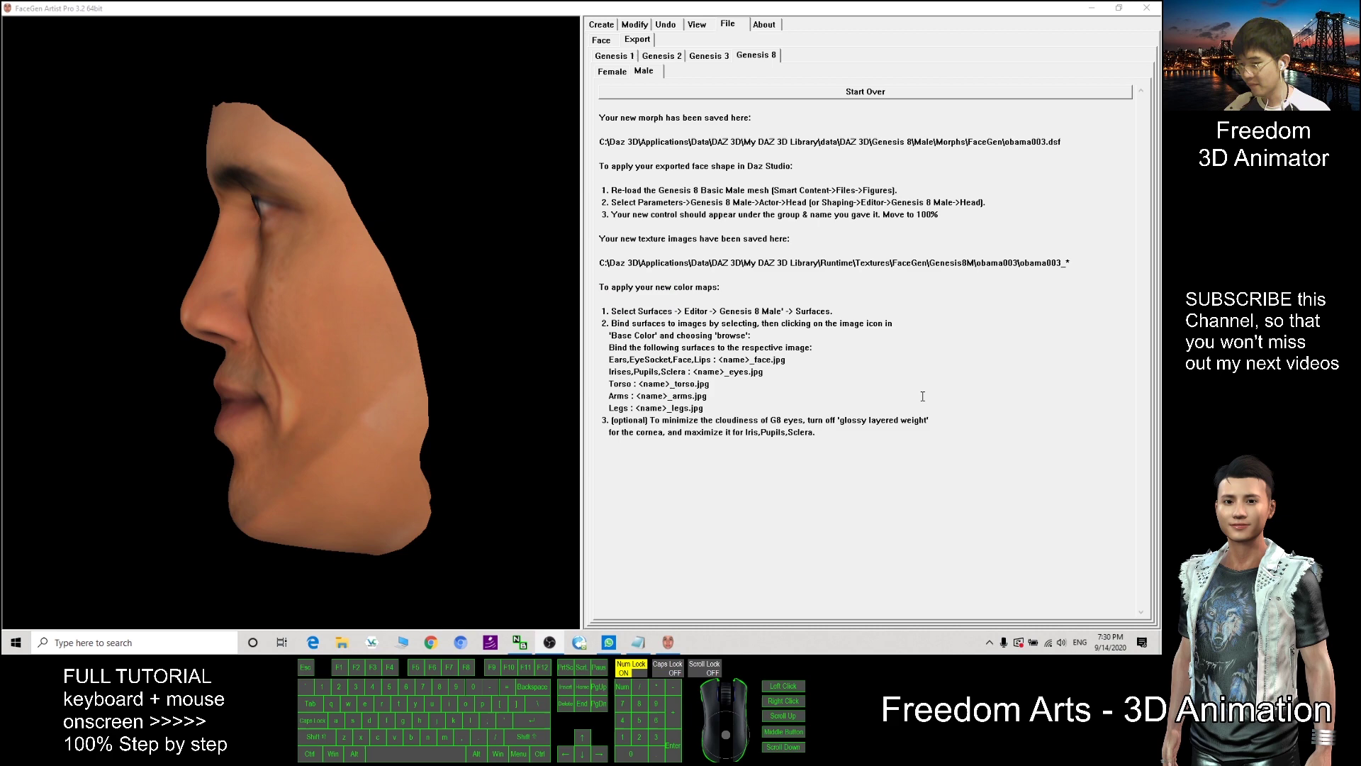
Launch DAZ Studio 4.12, minimize FaceGen and dismiss the Welcome window.
{"action": "left_click", "coordinate": [112, 642]}
{"action": "type", "text": "daz"}
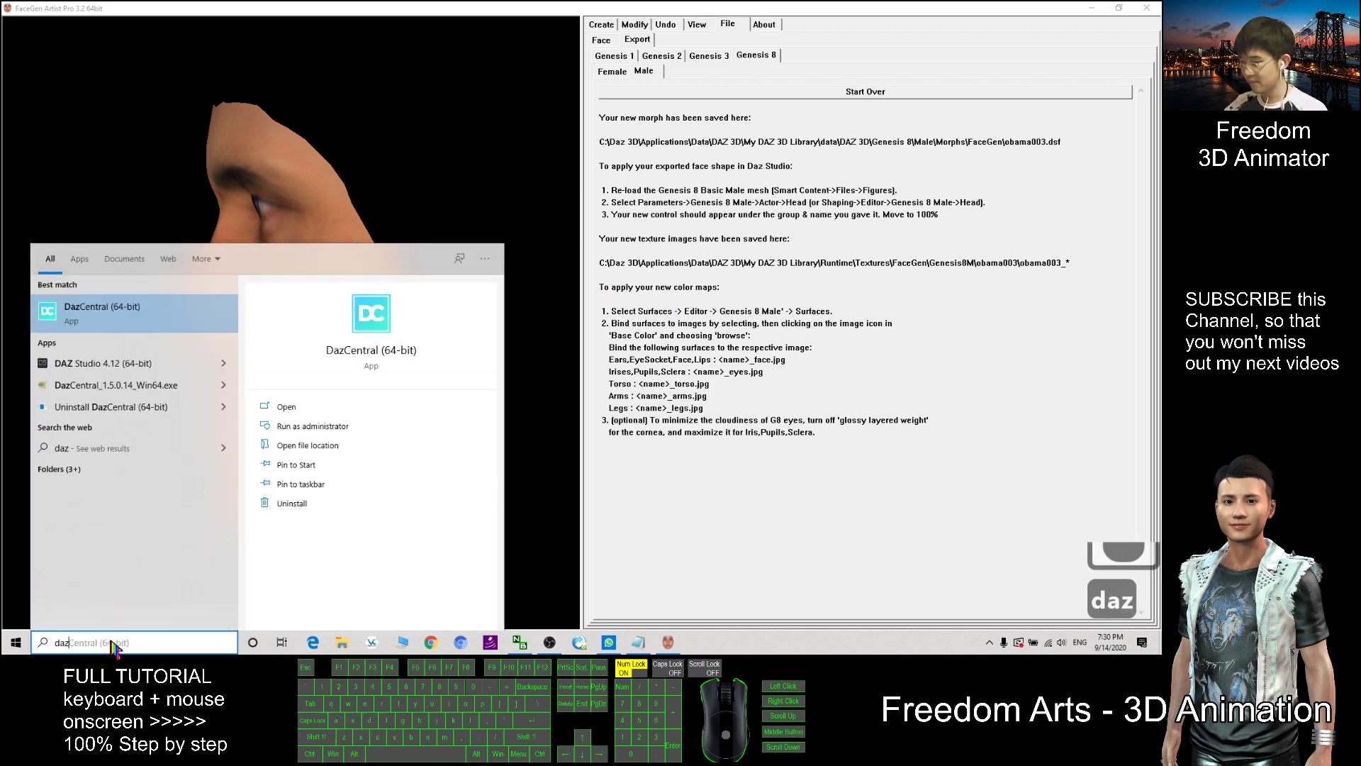
{"action": "left_click", "coordinate": [92, 366]}
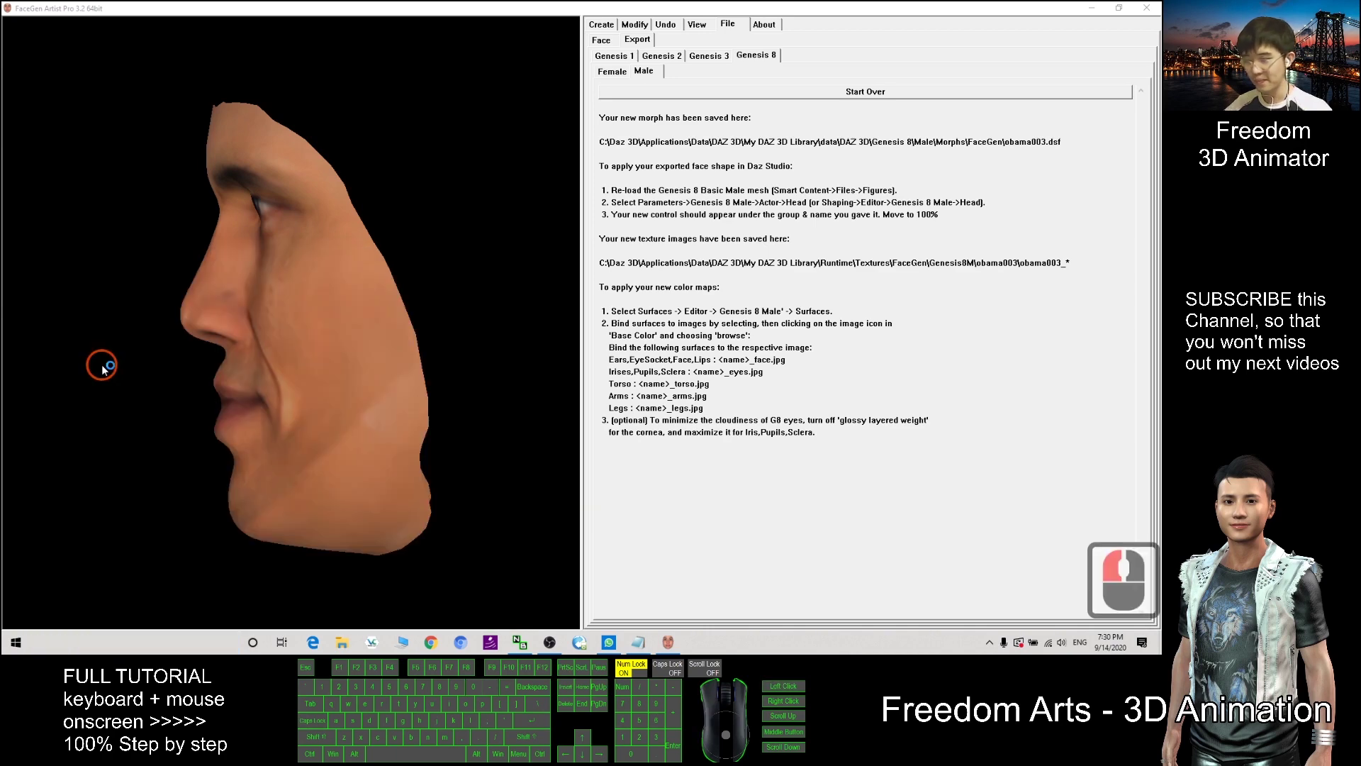
{"action": "left_click", "coordinate": [1092, 7]}
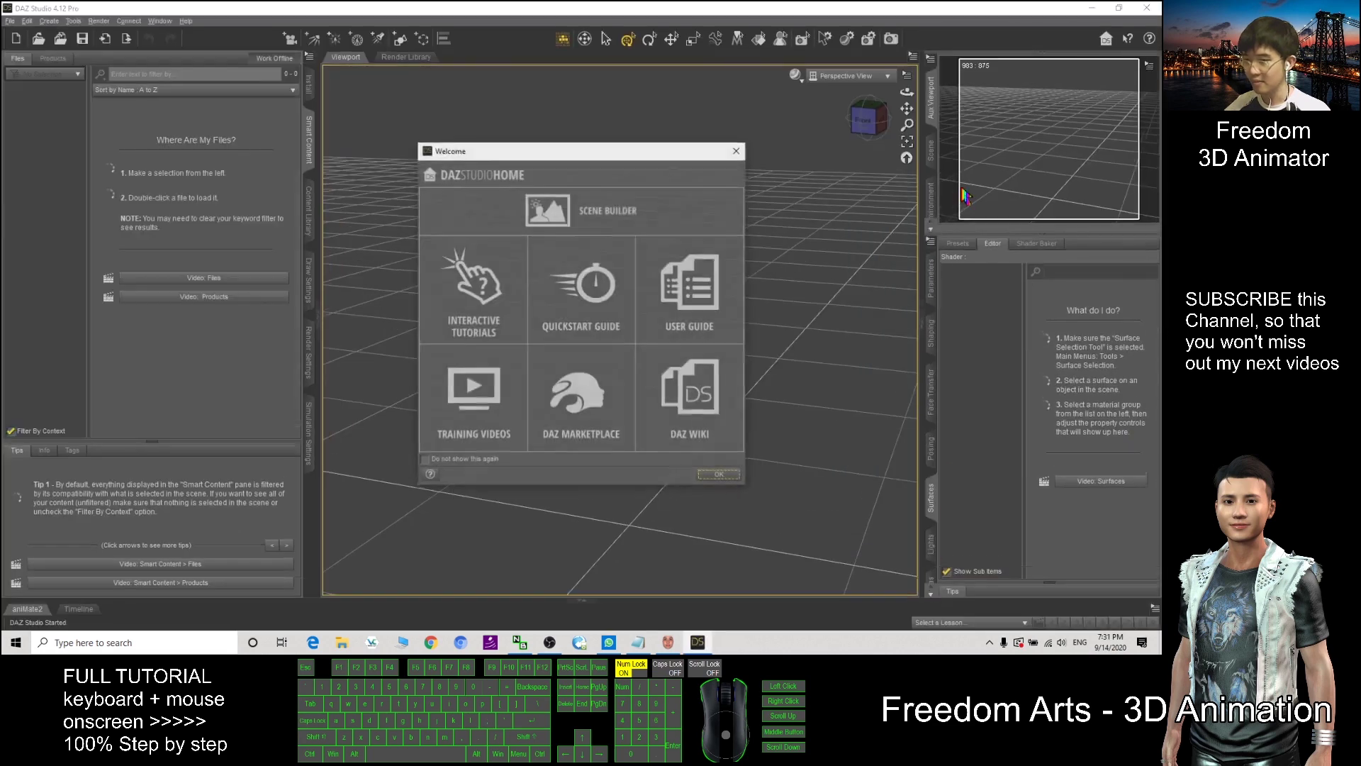
{"action": "left_click", "coordinate": [737, 150]}
Load the Genesis 8 Male Dev Load figure and apply the MDL Base MAT All Maps material to it.
{"action": "left_click", "coordinate": [28, 112]}
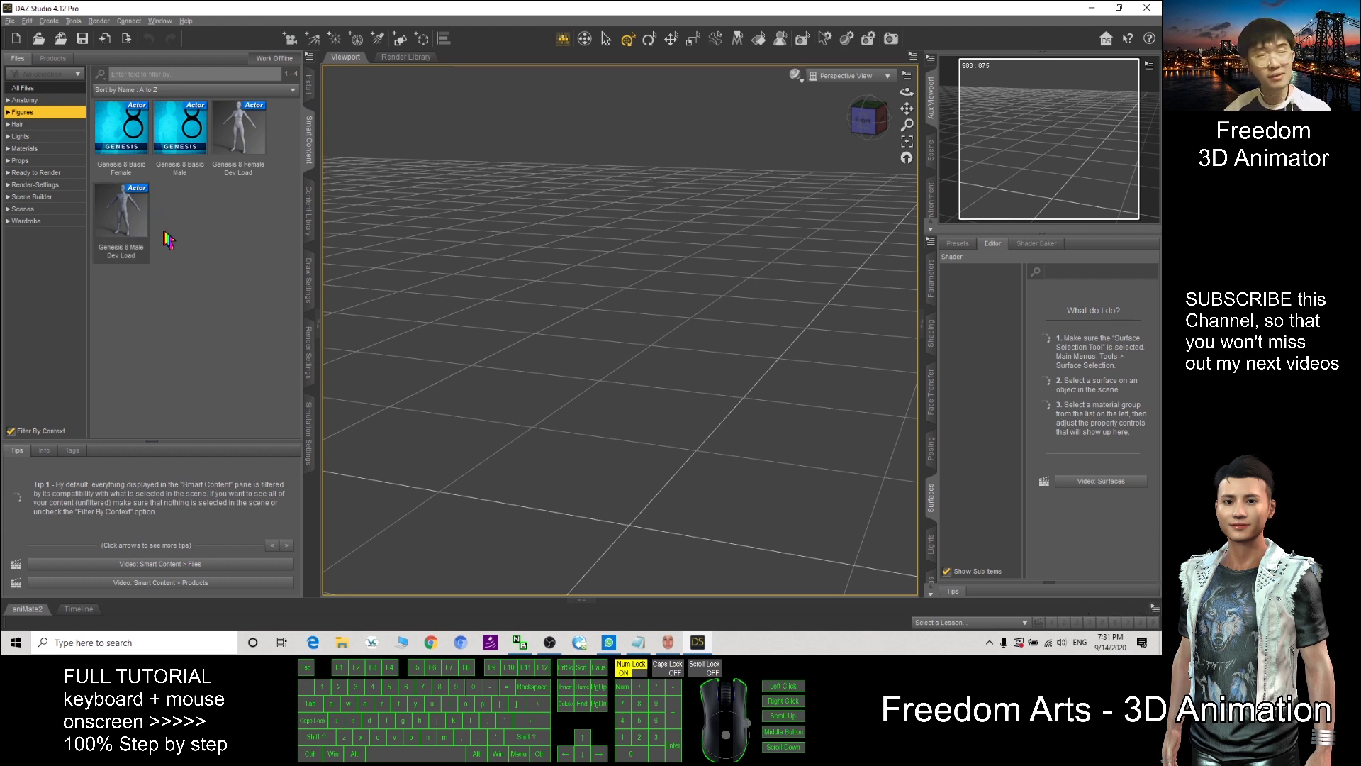
{"action": "double_click", "coordinate": [131, 215]}
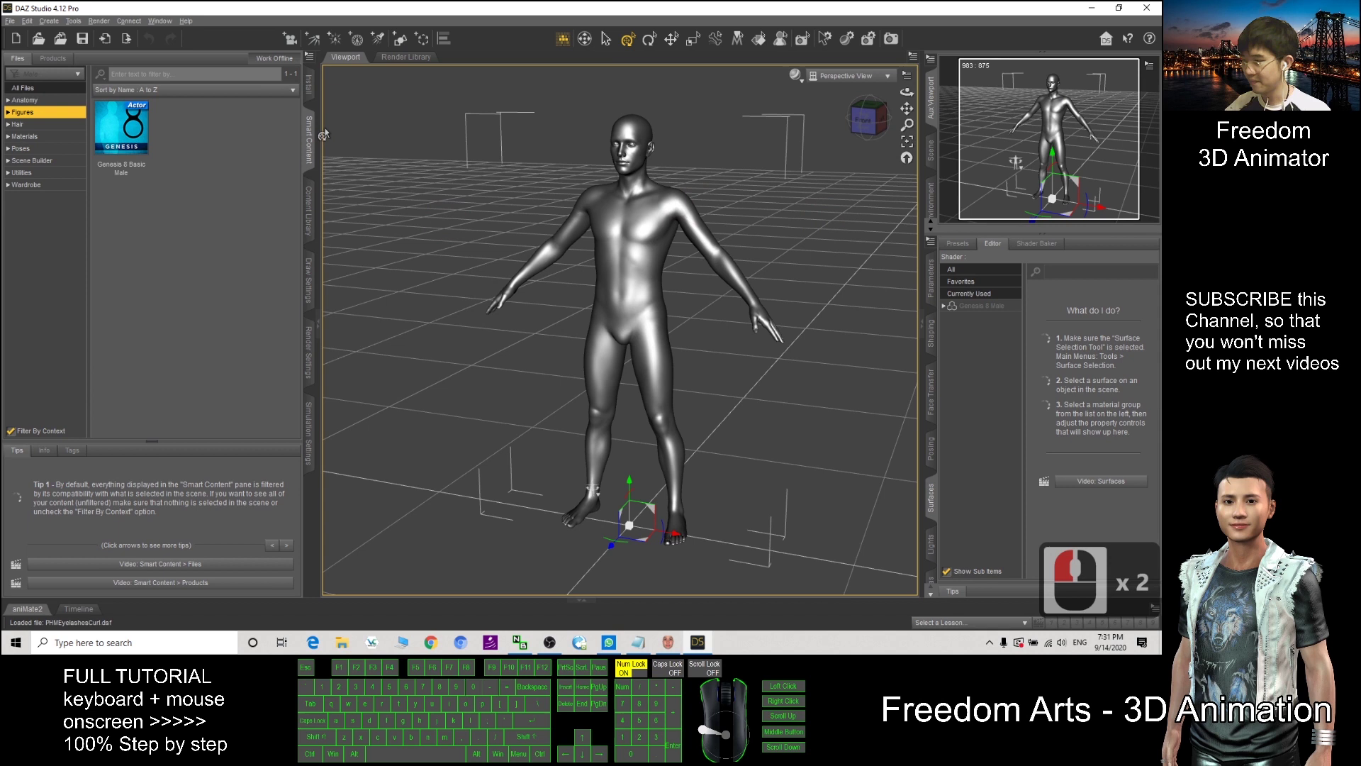
{"action": "left_click", "coordinate": [25, 137]}
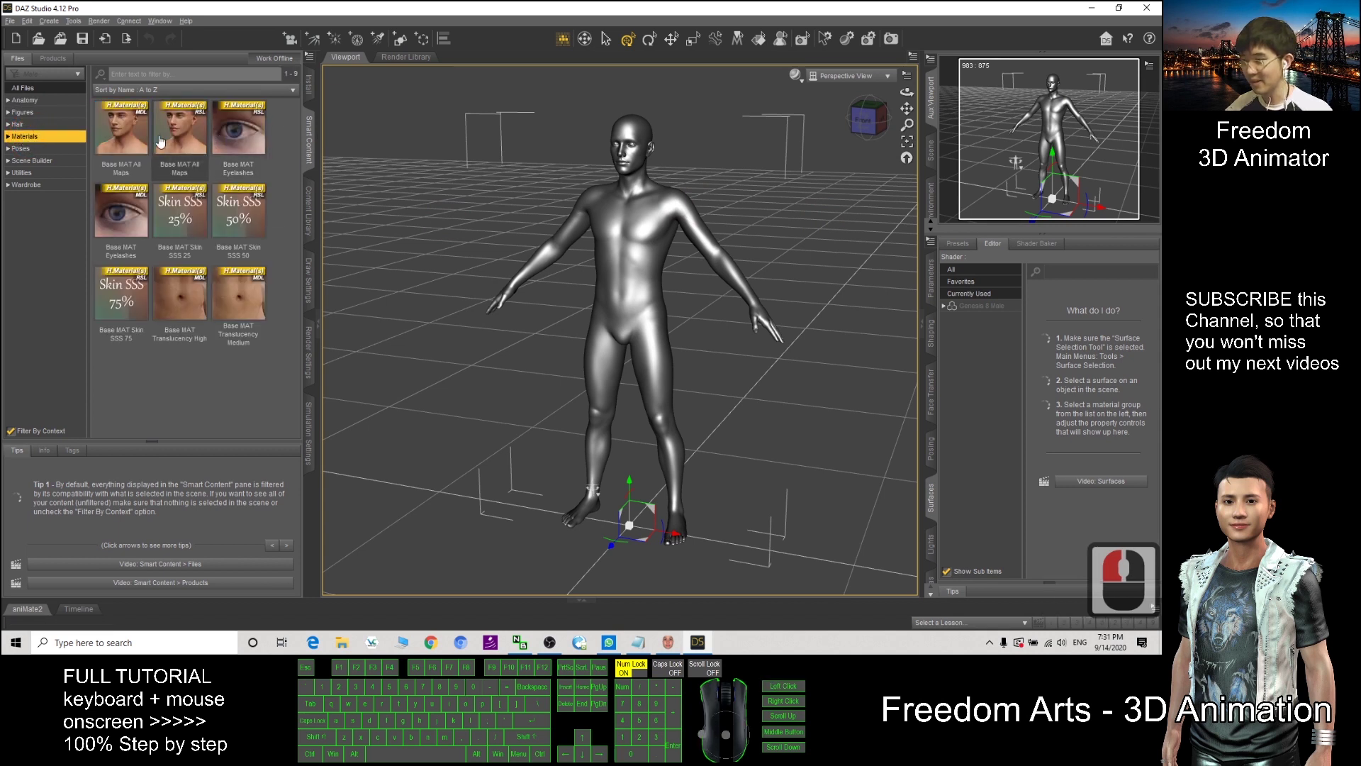
{"action": "double_click", "coordinate": [128, 144]}
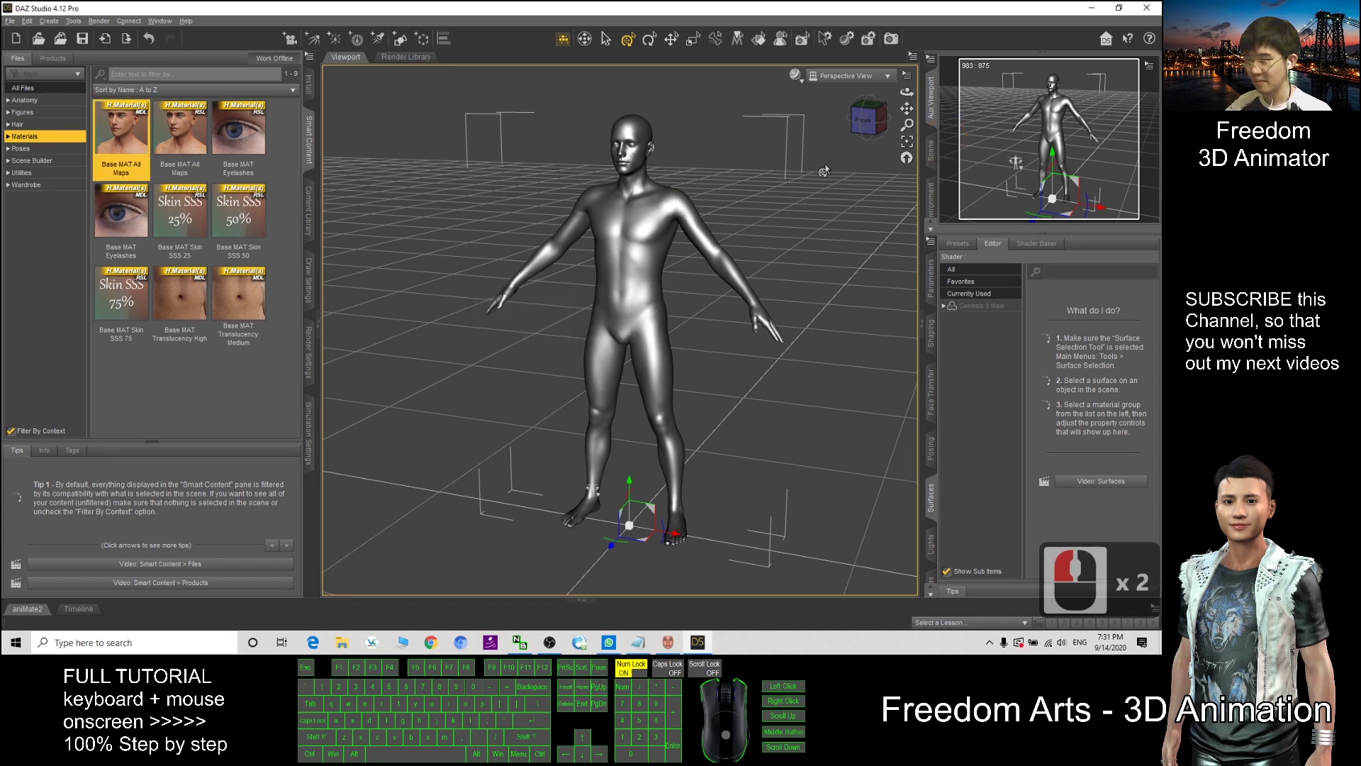
Examine the figure's head and upper body, compare them with the FaceGen face in three-quarter view, and return to DAZ Studio.
{"action": "scroll", "coordinate": [748, 205], "scroll_direction": "up", "scroll_amount": 20}
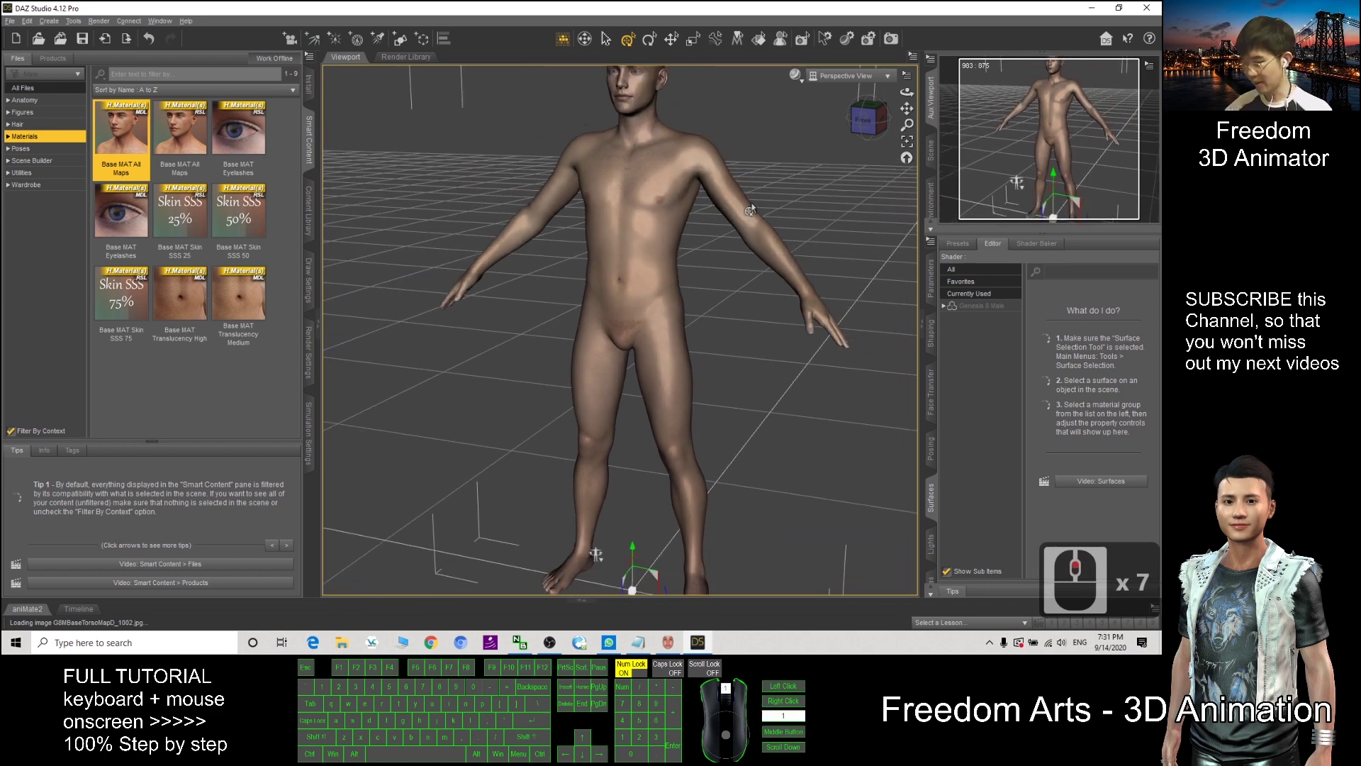
{"action": "scroll", "coordinate": [777, 202], "scroll_direction": "down", "scroll_amount": 7}
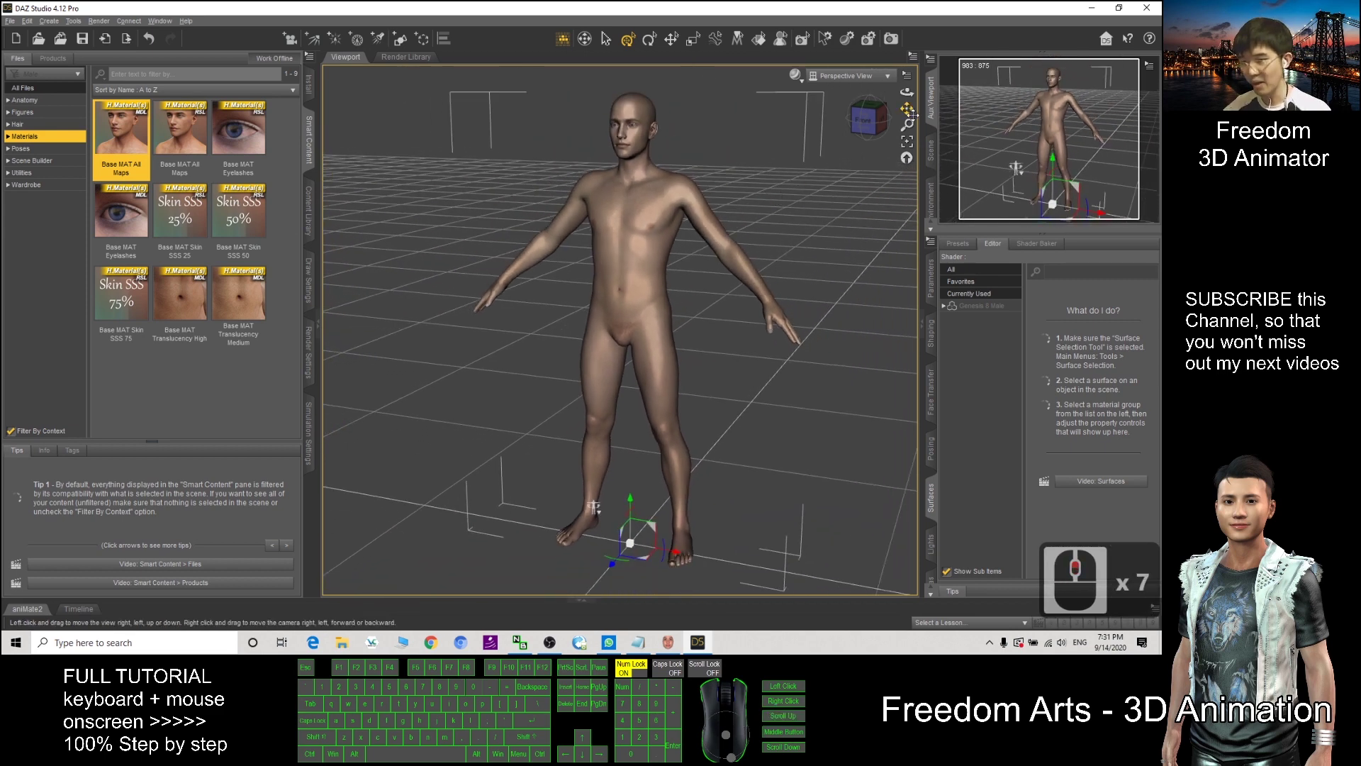
{"action": "scroll", "coordinate": [666, 305], "scroll_direction": "up", "scroll_amount": 3}
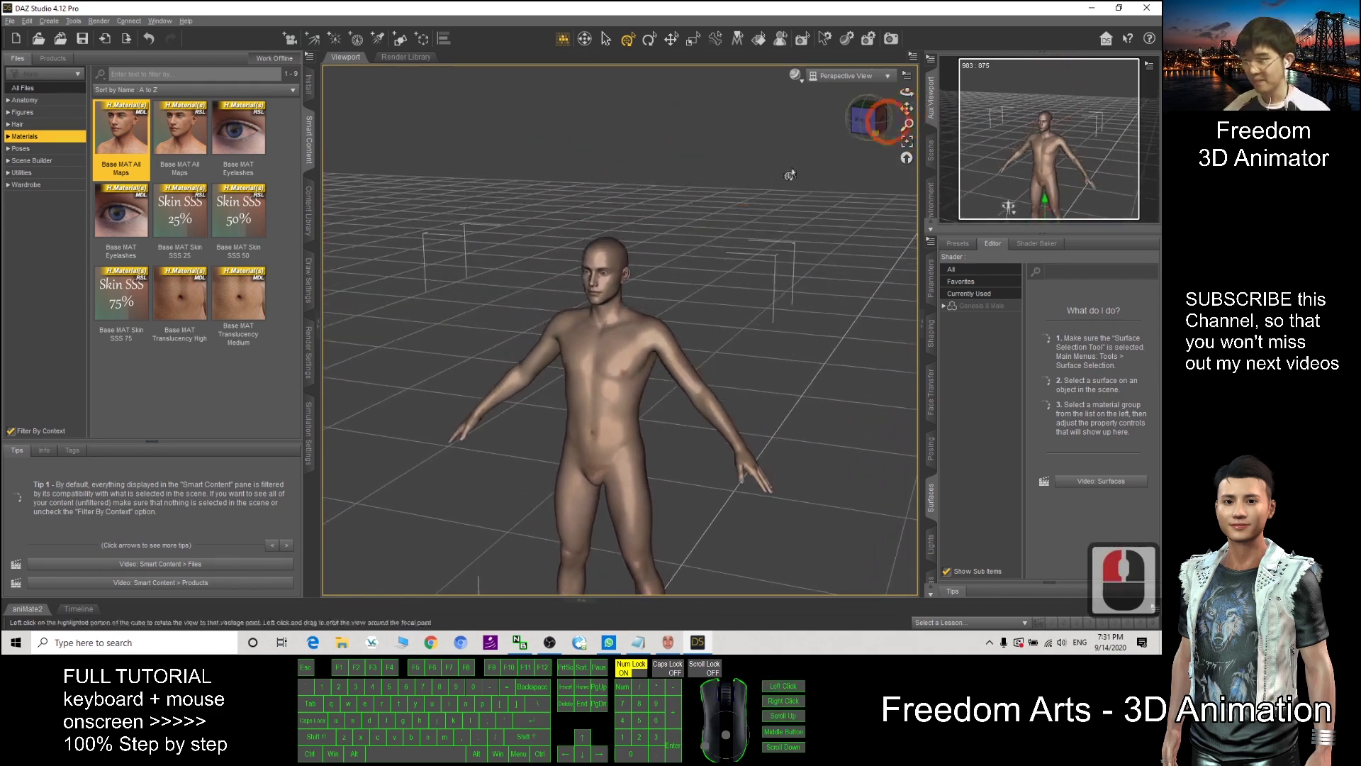
{"action": "scroll", "coordinate": [666, 304], "scroll_direction": "down", "scroll_amount": 19}
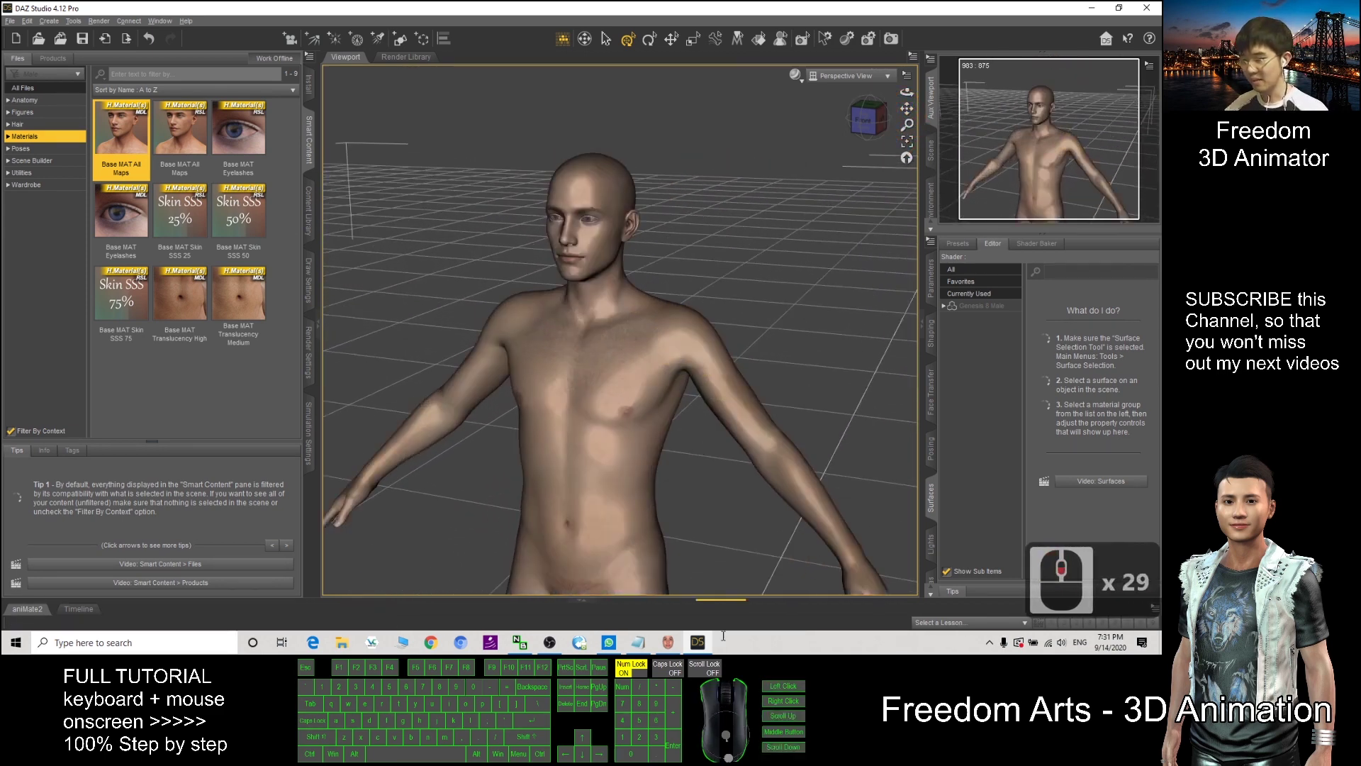
{"action": "left_click", "coordinate": [670, 642]}
{"action": "left_click_drag", "start_coordinate": [578, 565], "coordinate": [419, 266]}
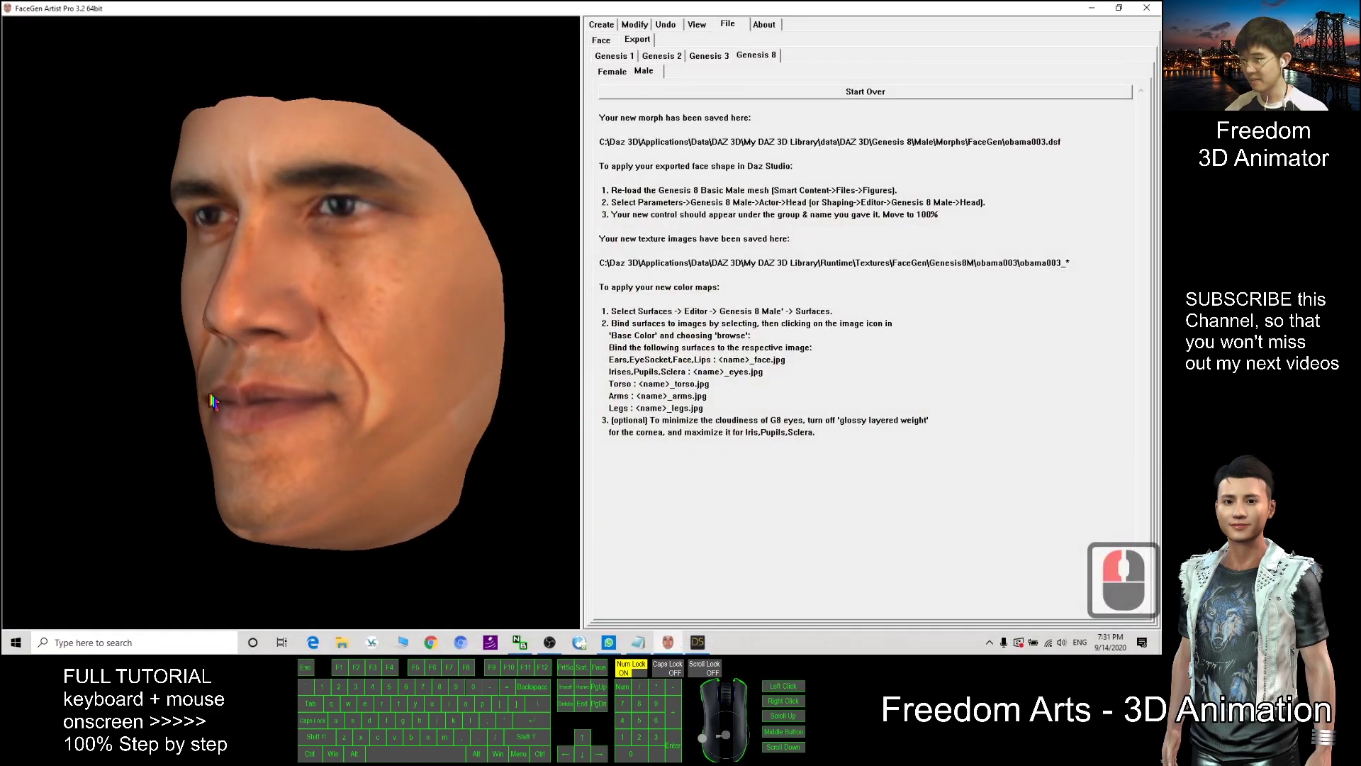
{"action": "left_click", "coordinate": [1092, 14]}
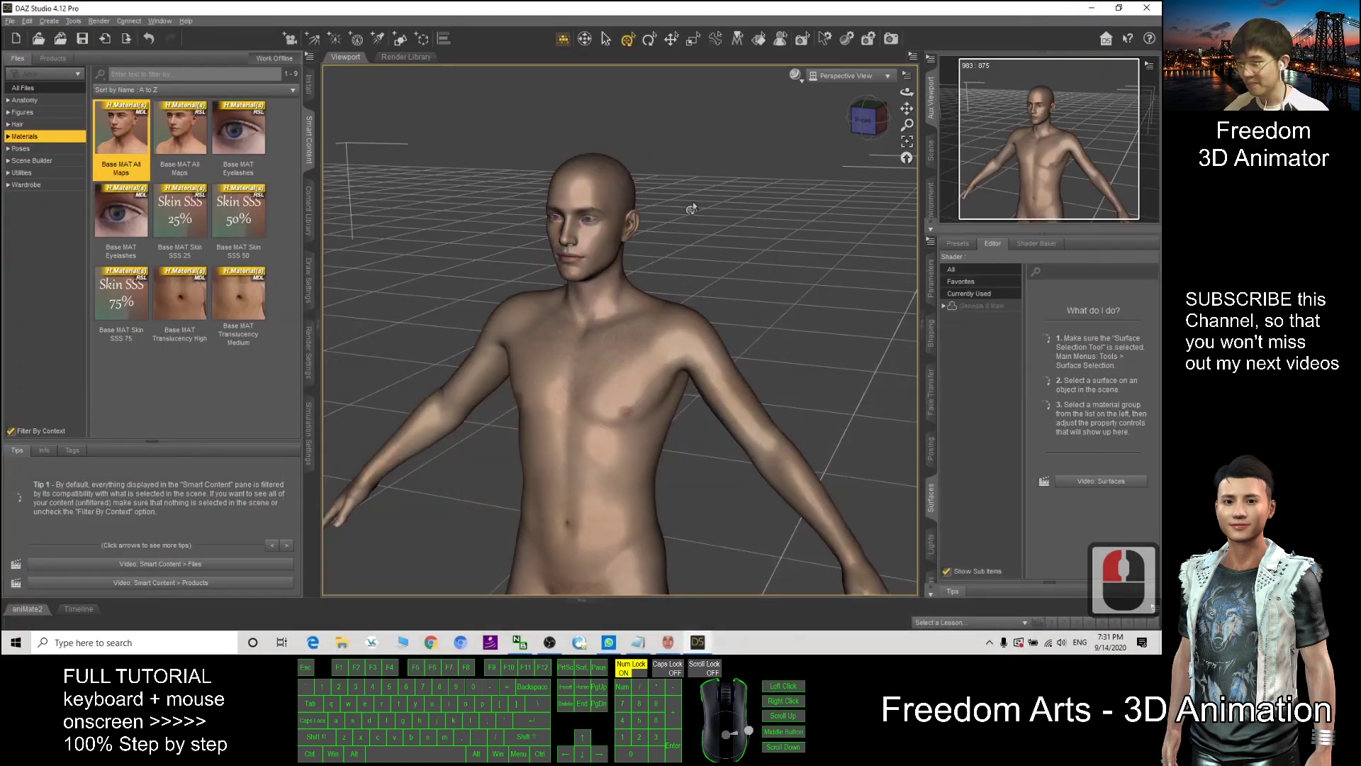
Find the obama morphs in the Genesis 8 Male's parameters and set obama003 to 100%.
{"action": "scroll", "coordinate": [703, 210], "scroll_direction": "up", "scroll_amount": 5}
{"action": "scroll", "coordinate": [703, 210], "scroll_direction": "up", "scroll_amount": 7}
{"action": "scroll", "coordinate": [677, 213], "scroll_direction": "down", "scroll_amount": 4}
{"action": "scroll", "coordinate": [681, 211], "scroll_direction": "up", "scroll_amount": 3}
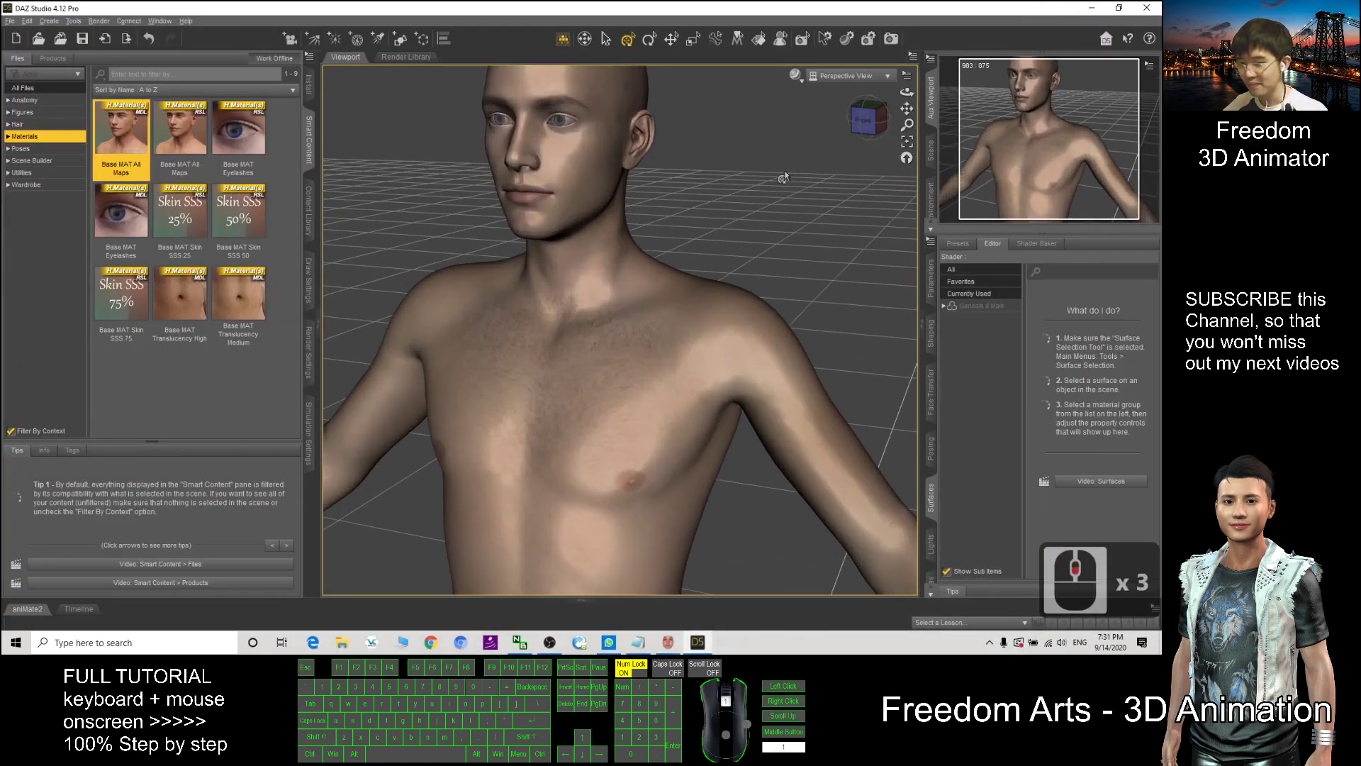
{"action": "left_click_drag", "start_coordinate": [908, 109], "coordinate": [907, 110]}
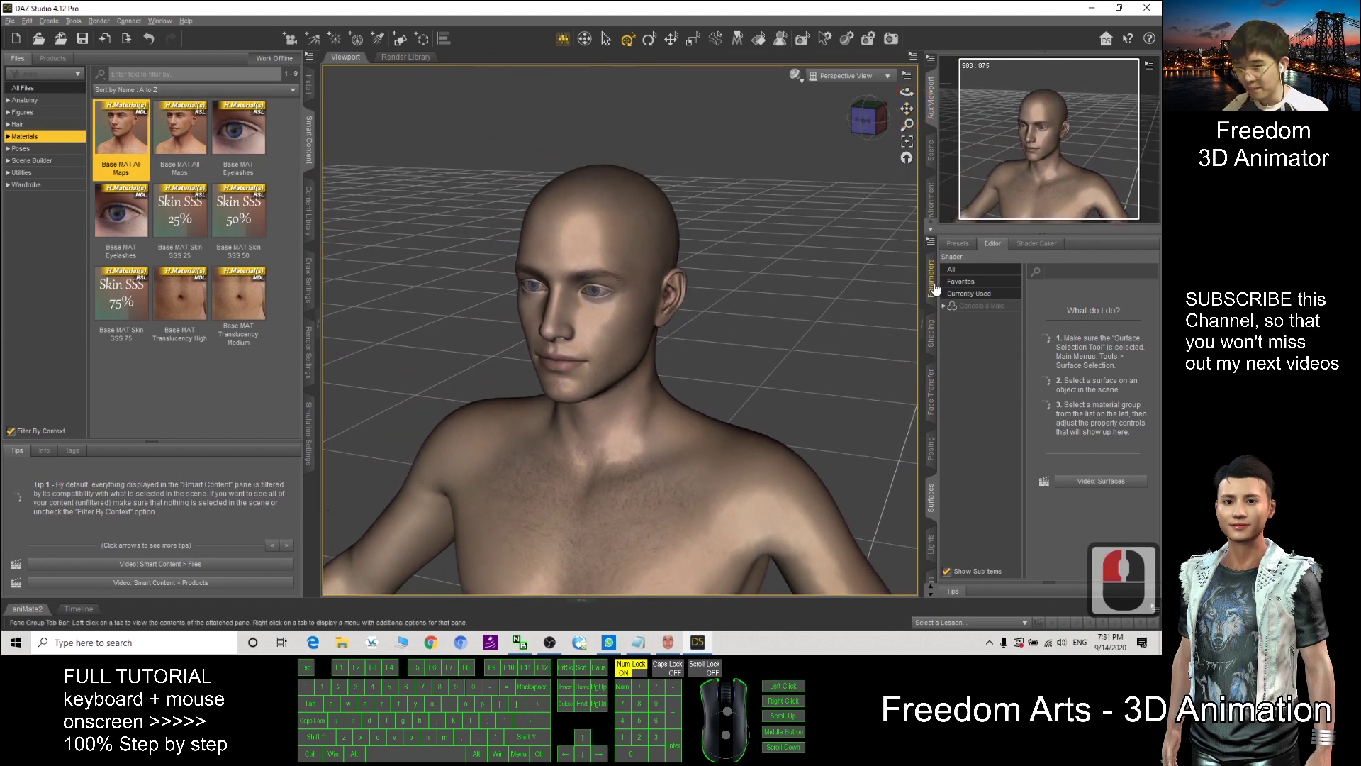
{"action": "left_click", "coordinate": [933, 283]}
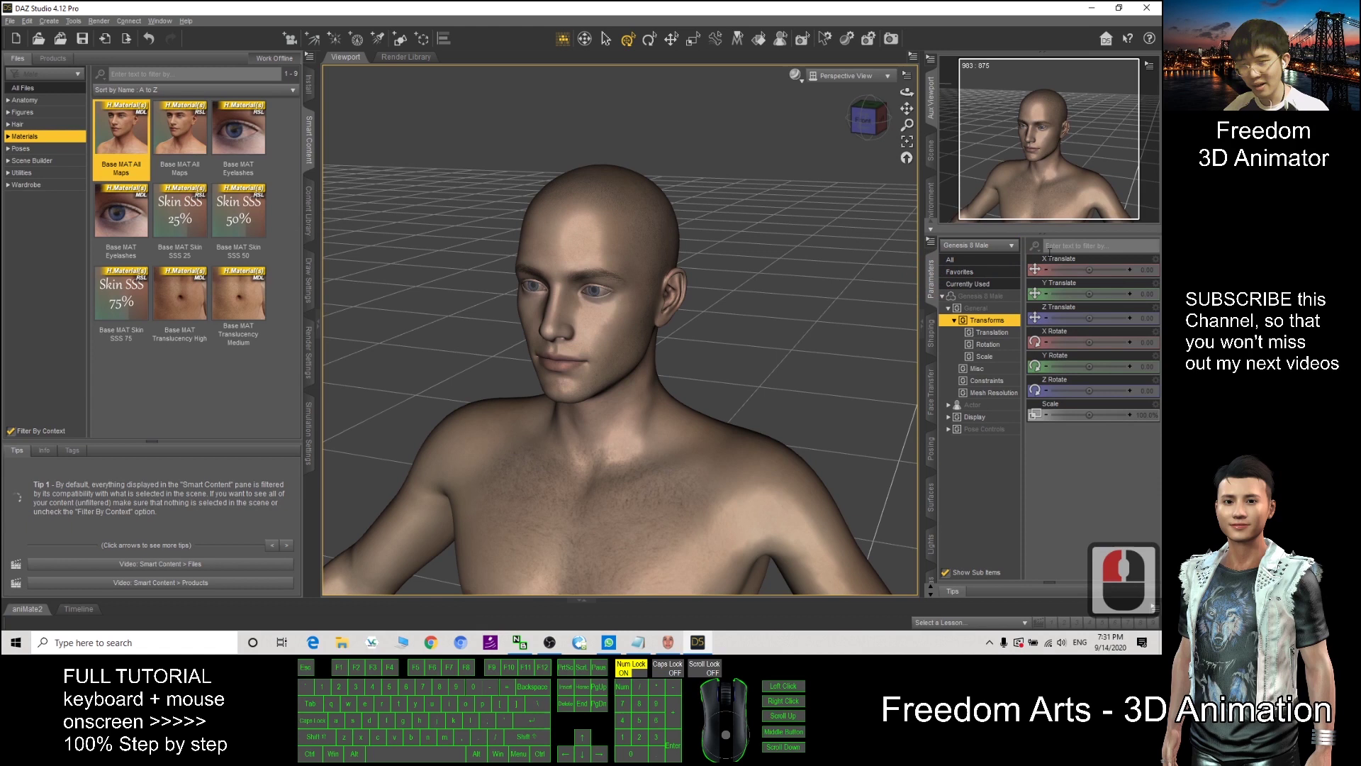
{"action": "left_click", "coordinate": [975, 245]}
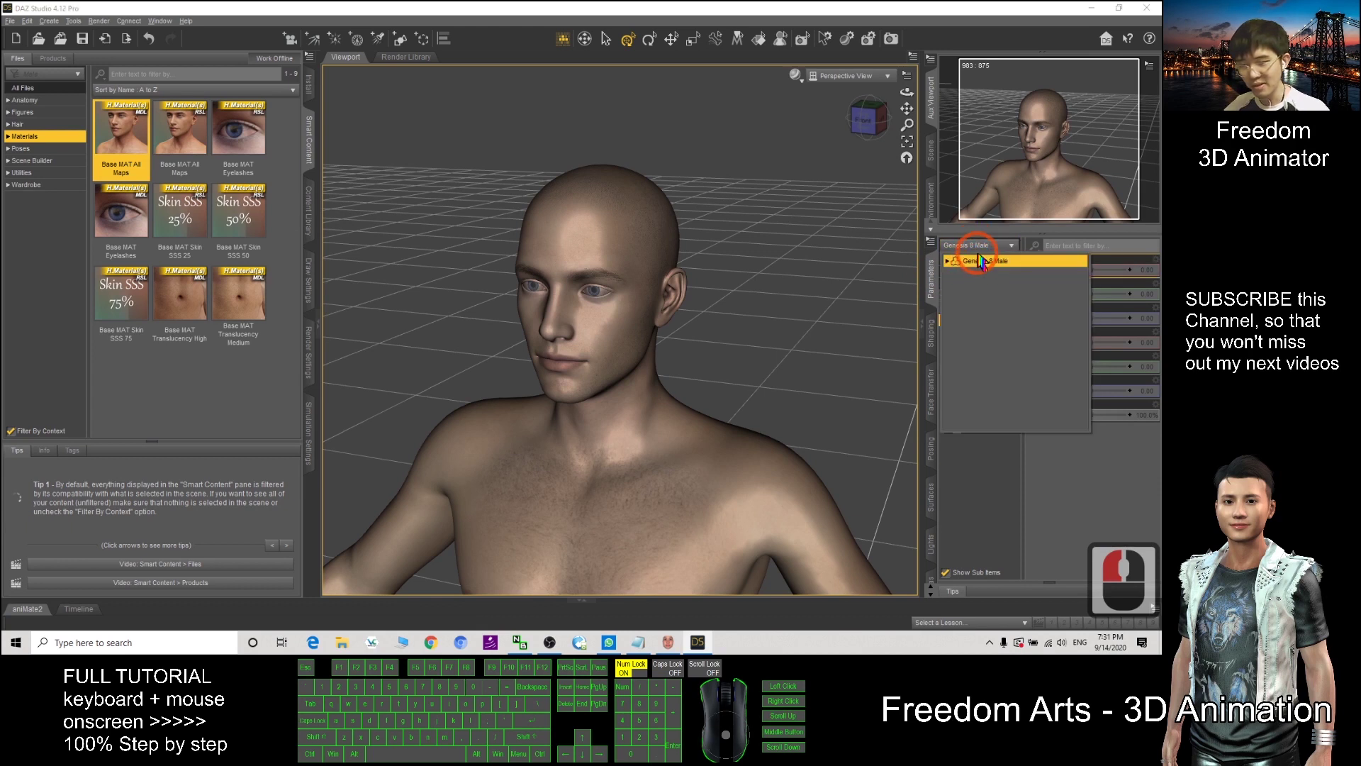
{"action": "left_click", "coordinate": [982, 262]}
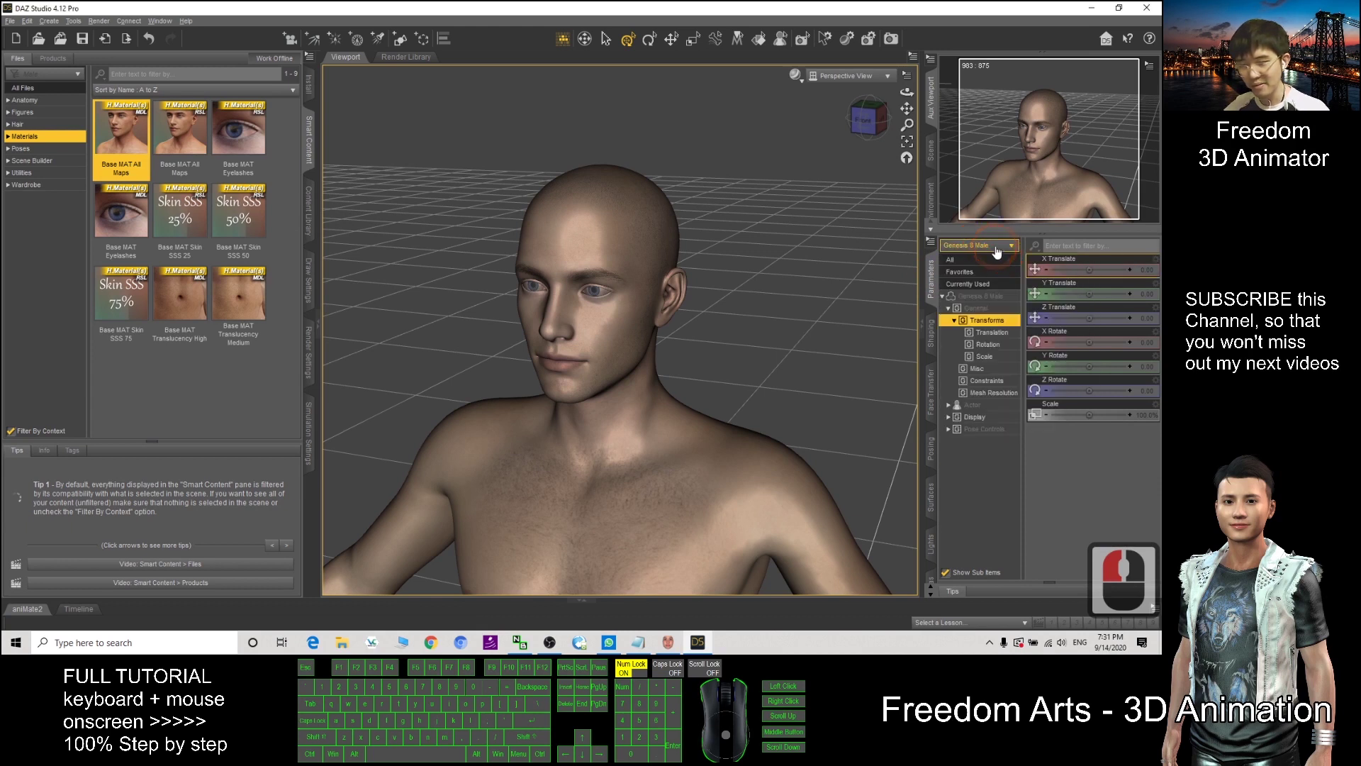
{"action": "left_click", "coordinate": [984, 297]}
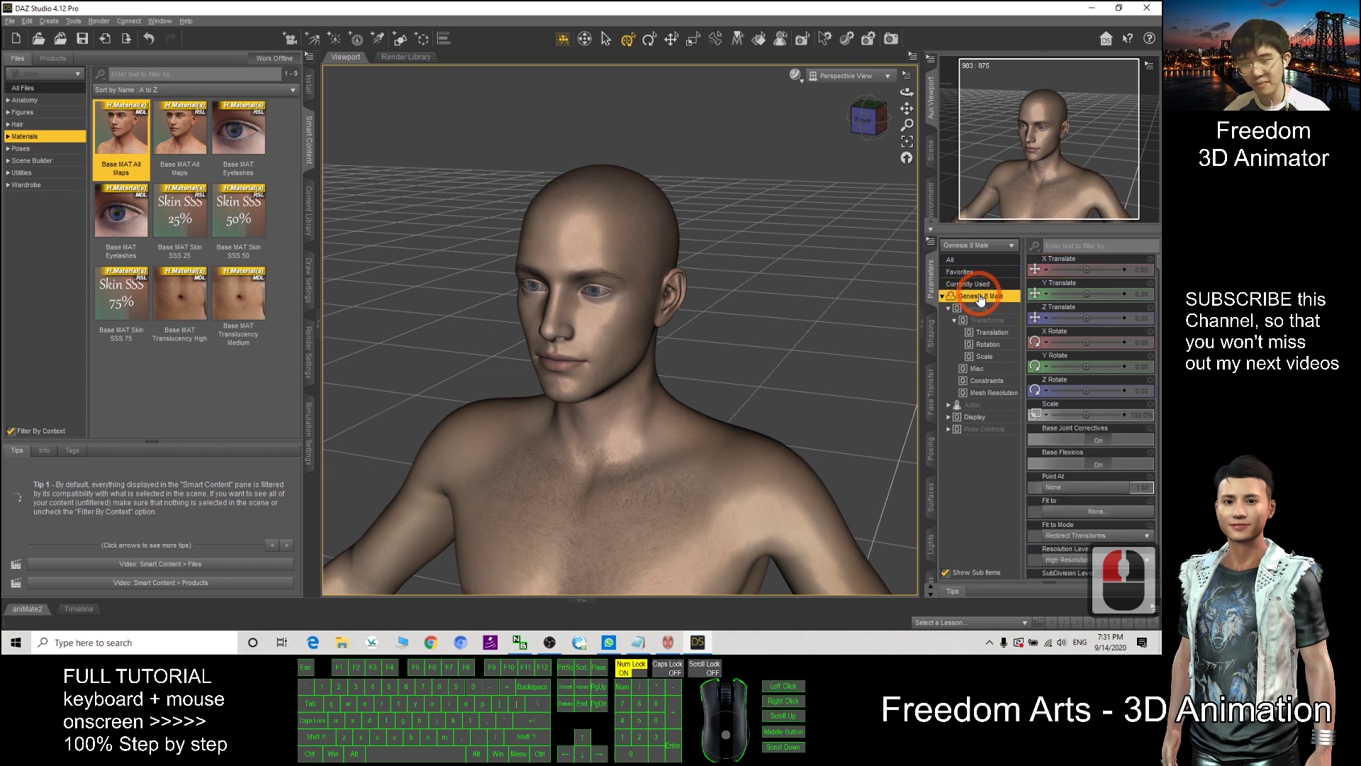
{"action": "left_click", "coordinate": [1081, 245]}
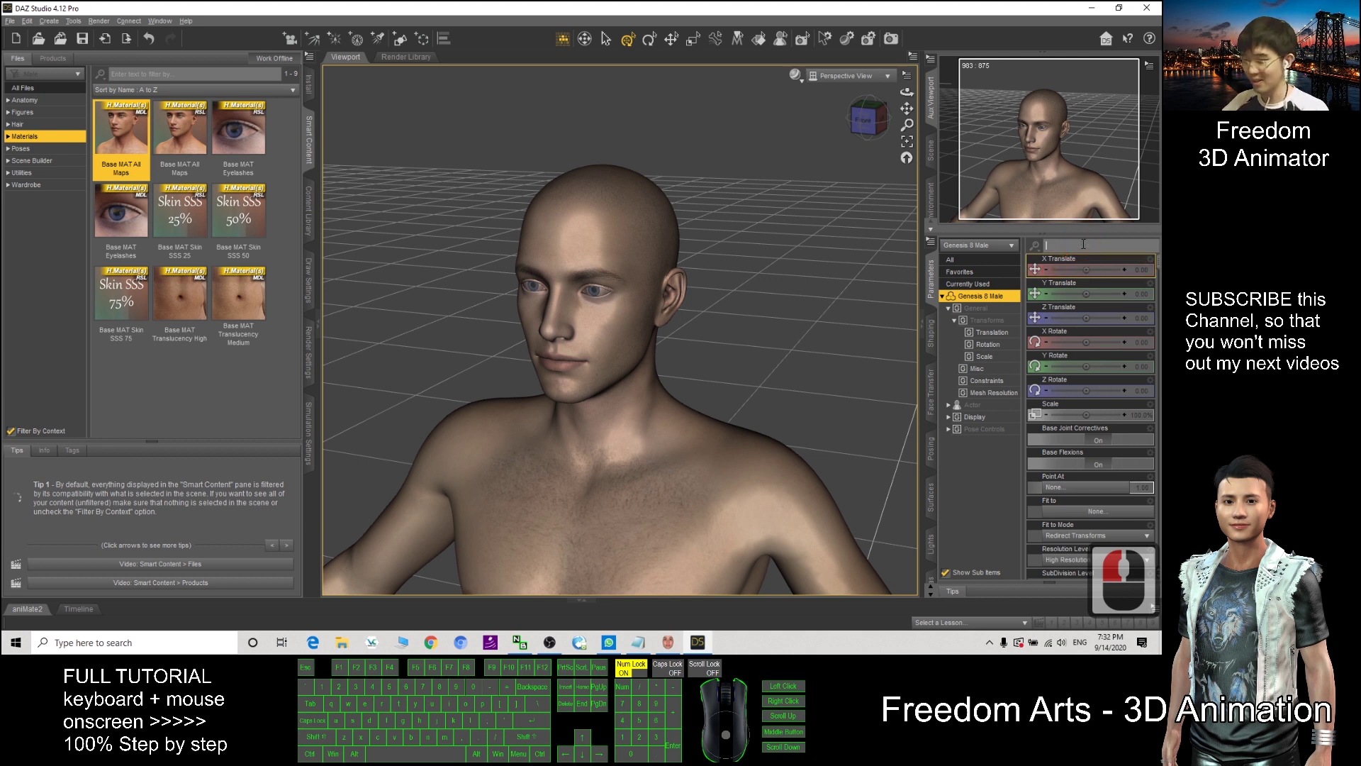
{"action": "type", "text": "obama"}
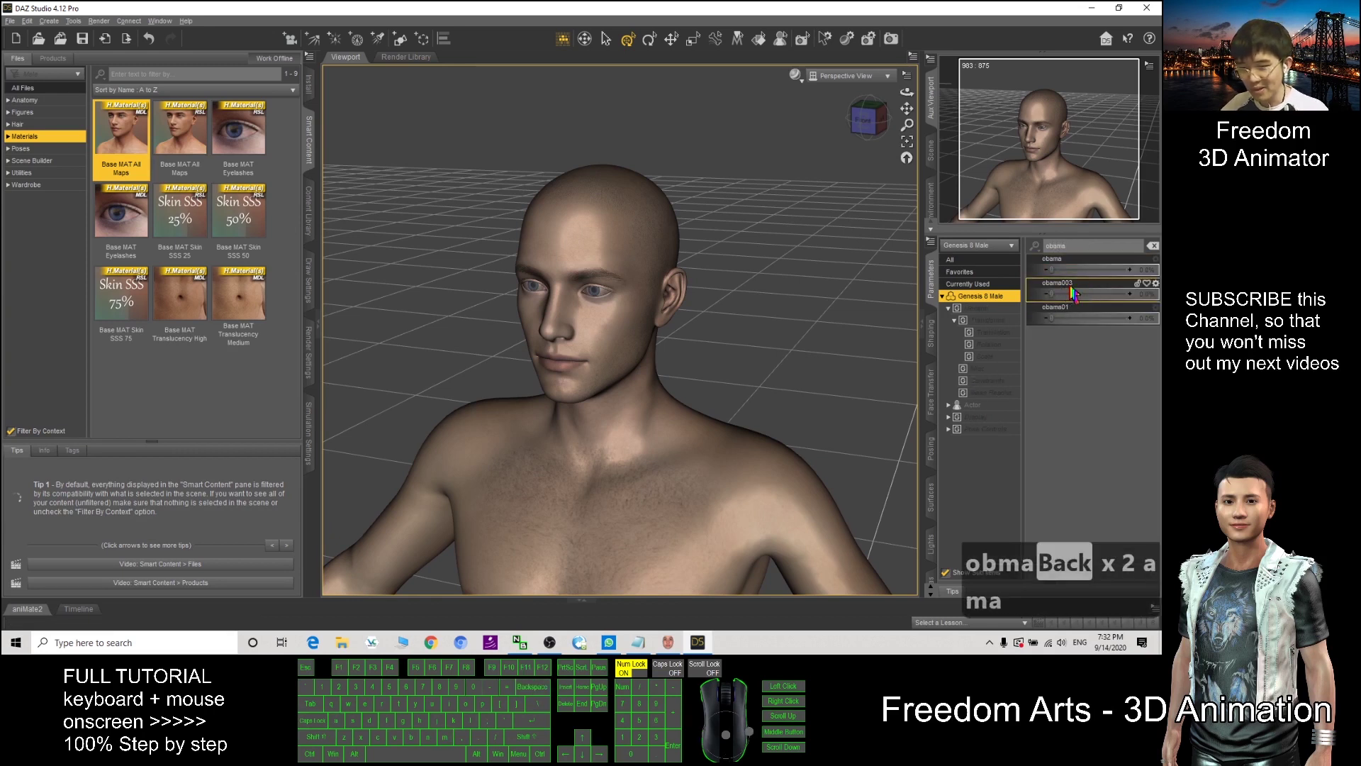
{"action": "left_click_drag", "start_coordinate": [1052, 294], "coordinate": [1133, 294]}
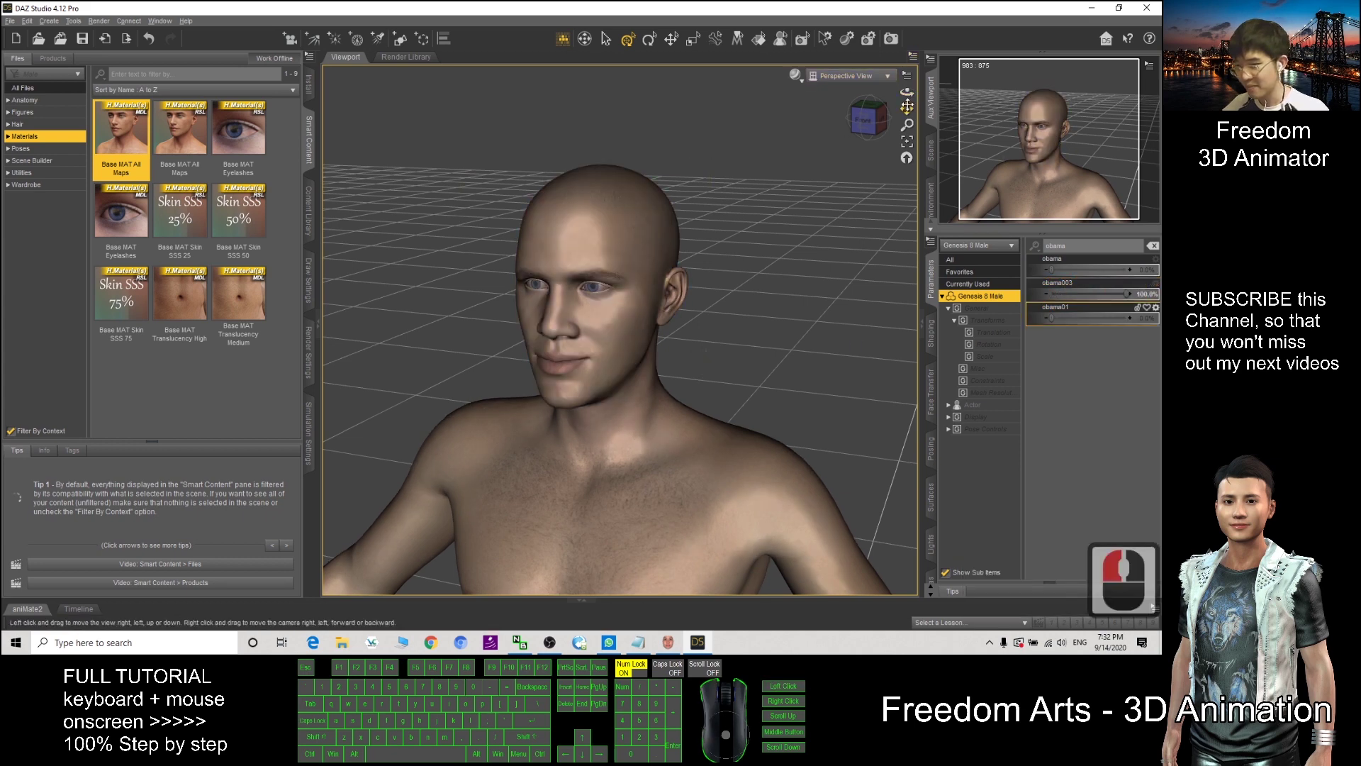
Examine the morphed head from the front and in three-quarter view, and switch to FaceGen Artist Pro.
{"action": "left_click_drag", "start_coordinate": [907, 92], "coordinate": [638, 213]}
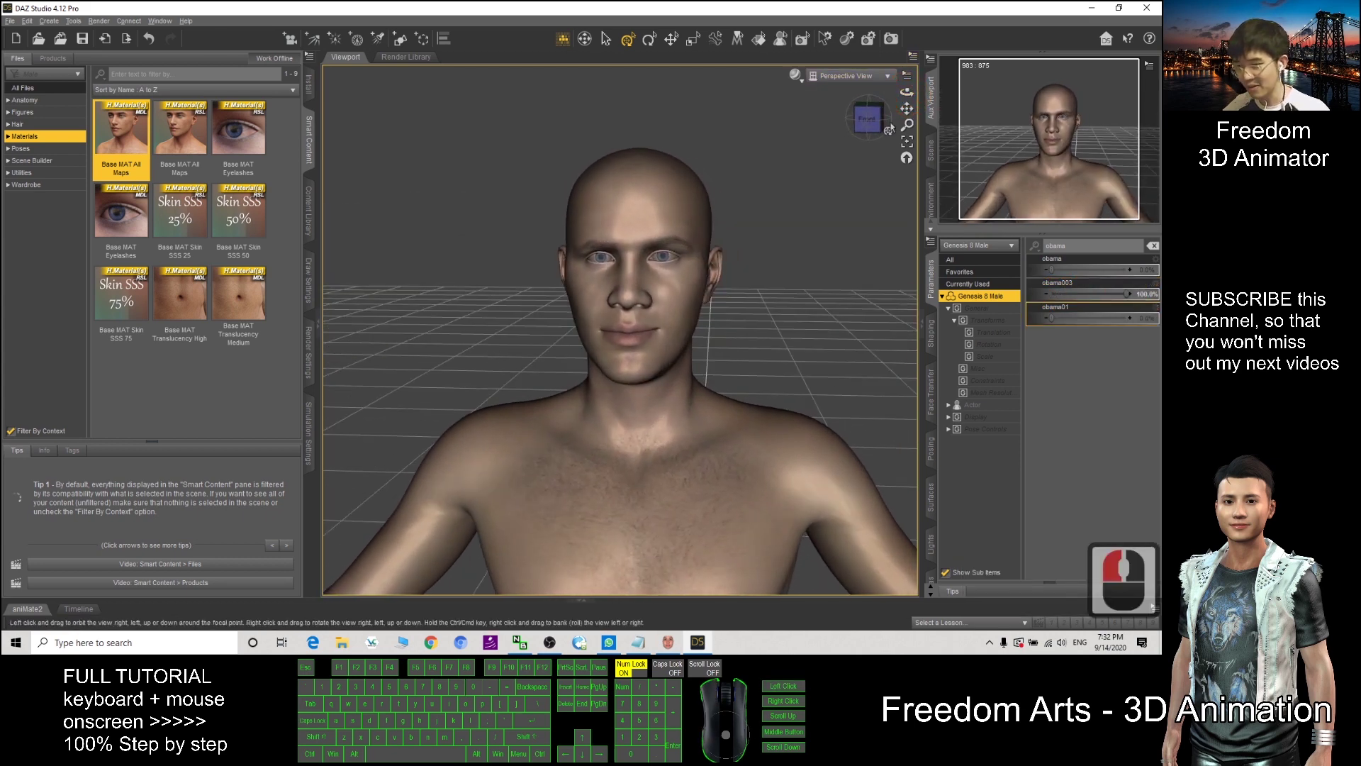
{"action": "left_click_drag", "start_coordinate": [907, 125], "coordinate": [904, 139]}
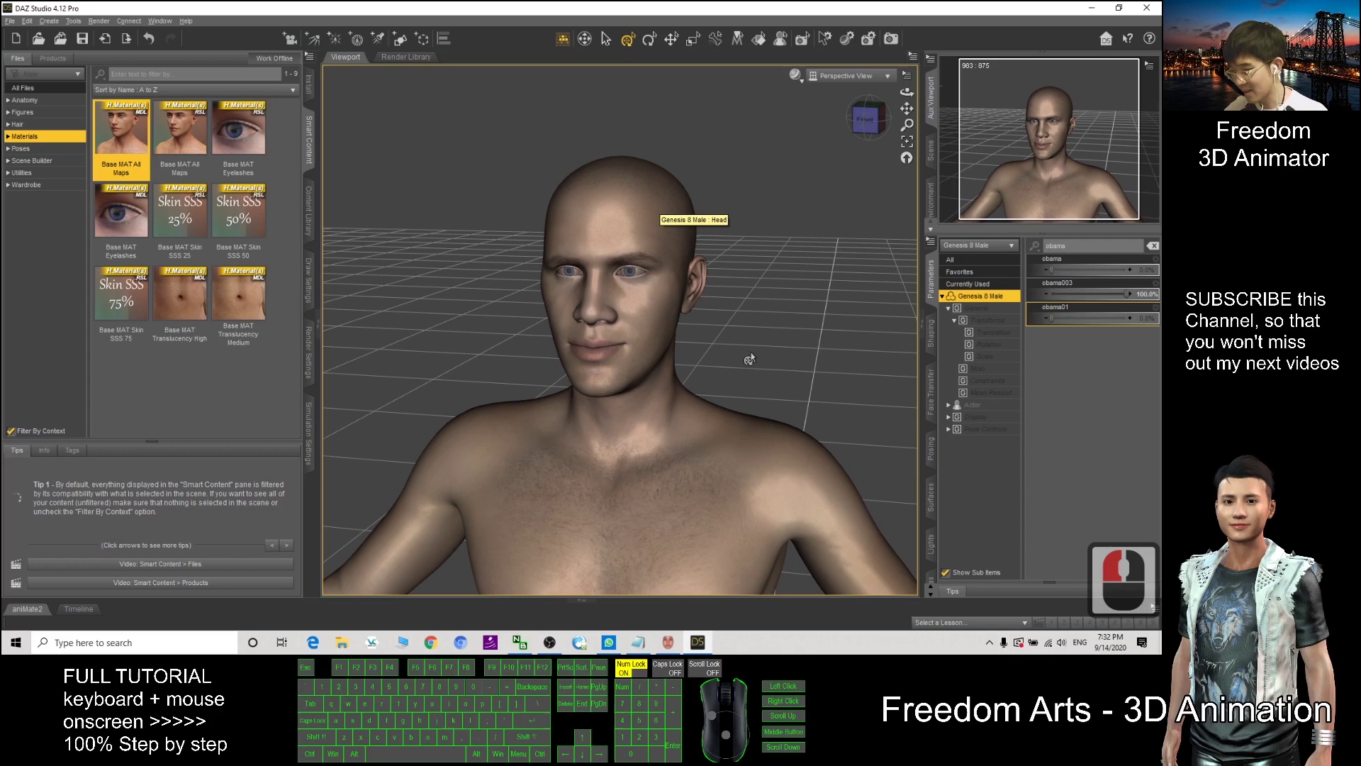
{"action": "left_click", "coordinate": [668, 642]}
{"action": "left_click", "coordinate": [715, 178]}
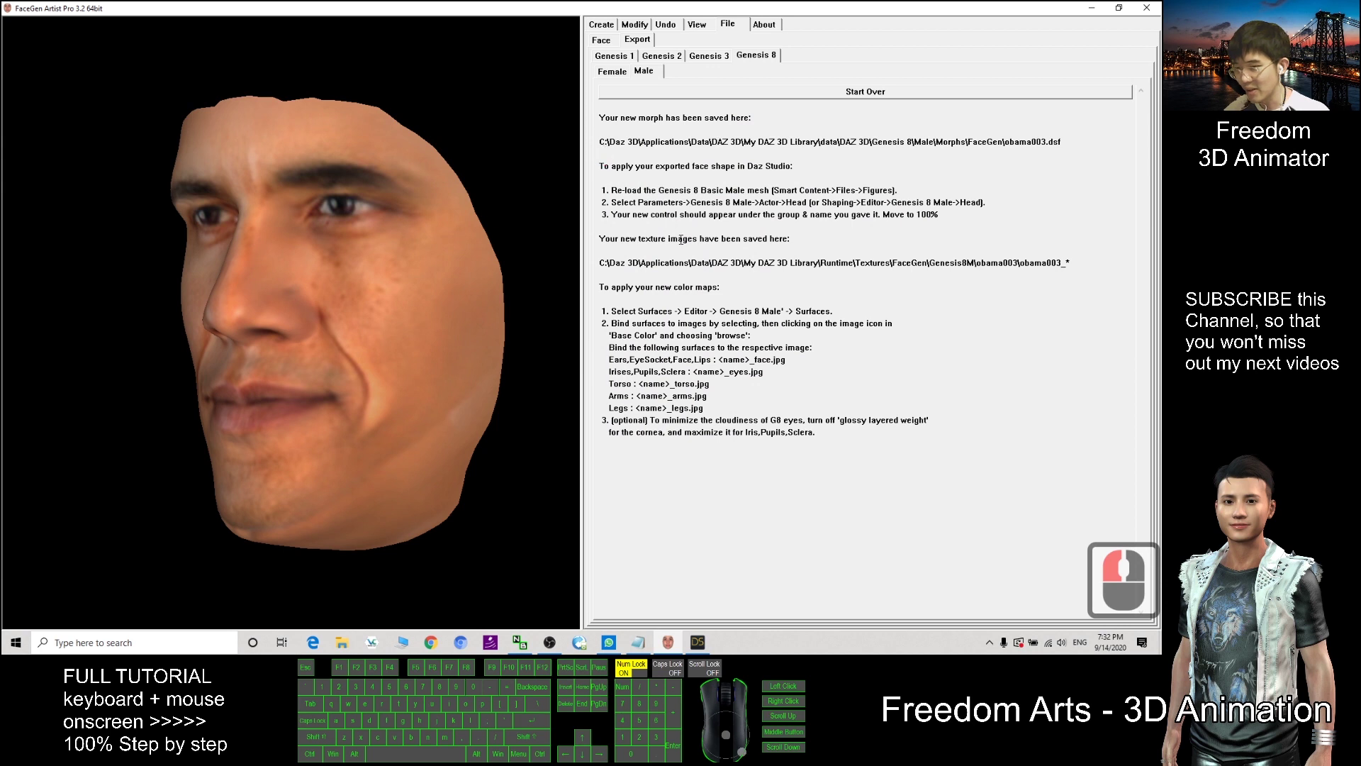
Copy the saved texture images' path through the obama003 file prefix and minimize FaceGen.
{"action": "left_click_drag", "start_coordinate": [671, 240], "coordinate": [775, 240]}
{"action": "left_click", "coordinate": [775, 240]}
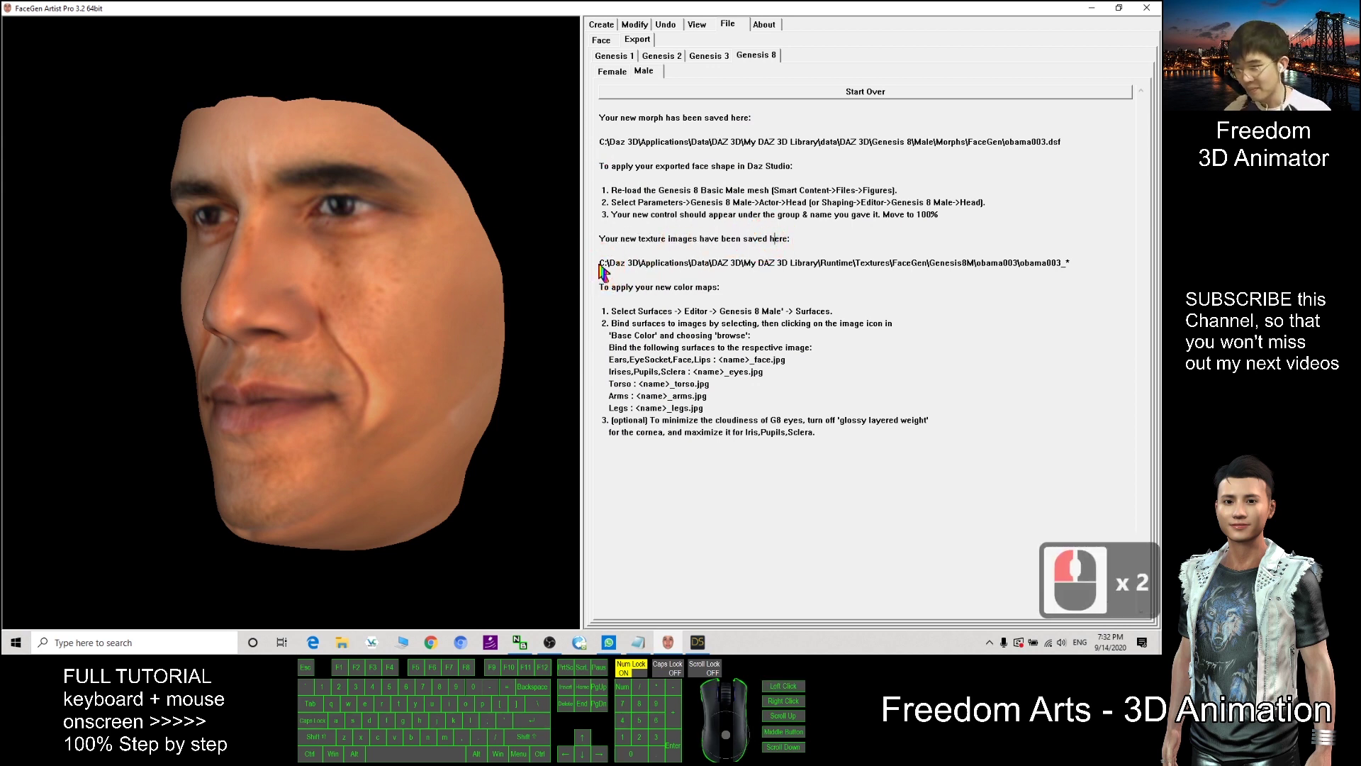
{"action": "left_click_drag", "start_coordinate": [600, 262], "coordinate": [1062, 263]}
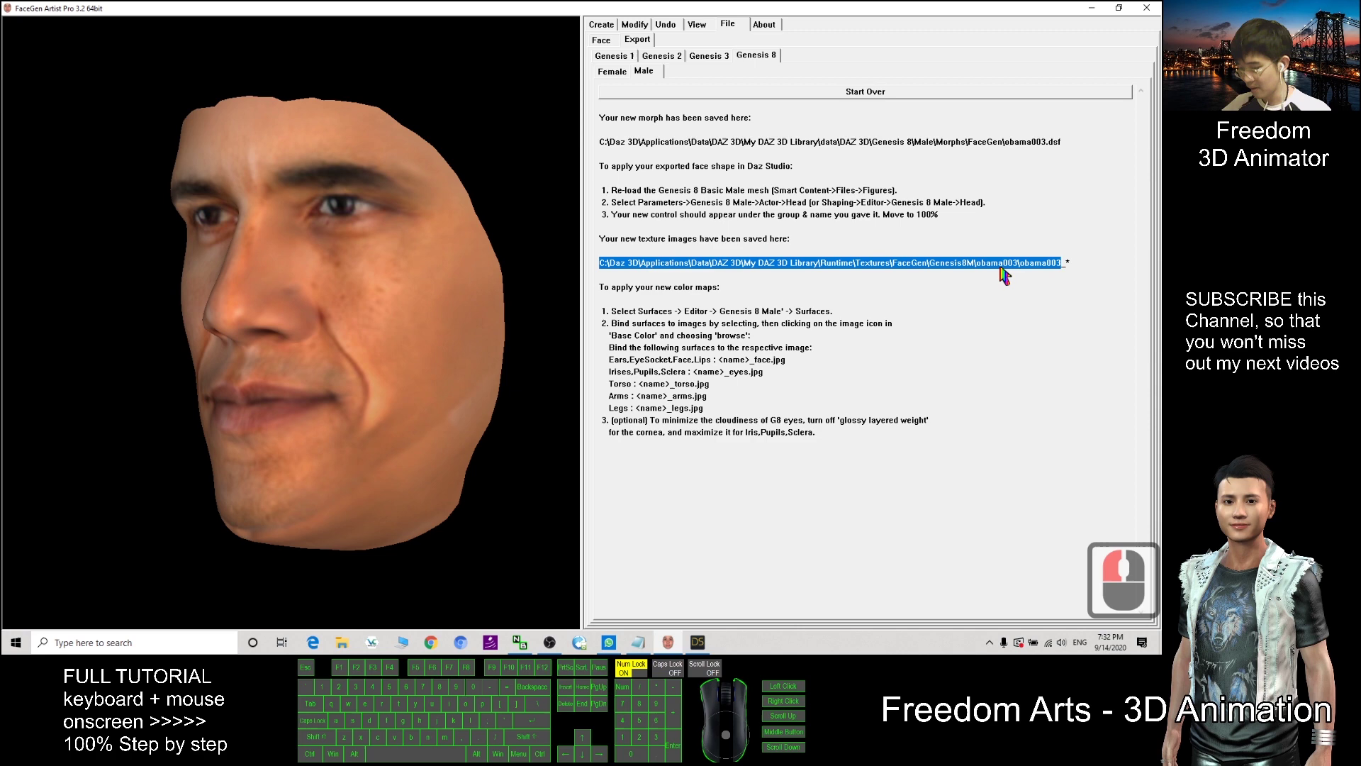
{"action": "key", "text": "ctrl+c"}
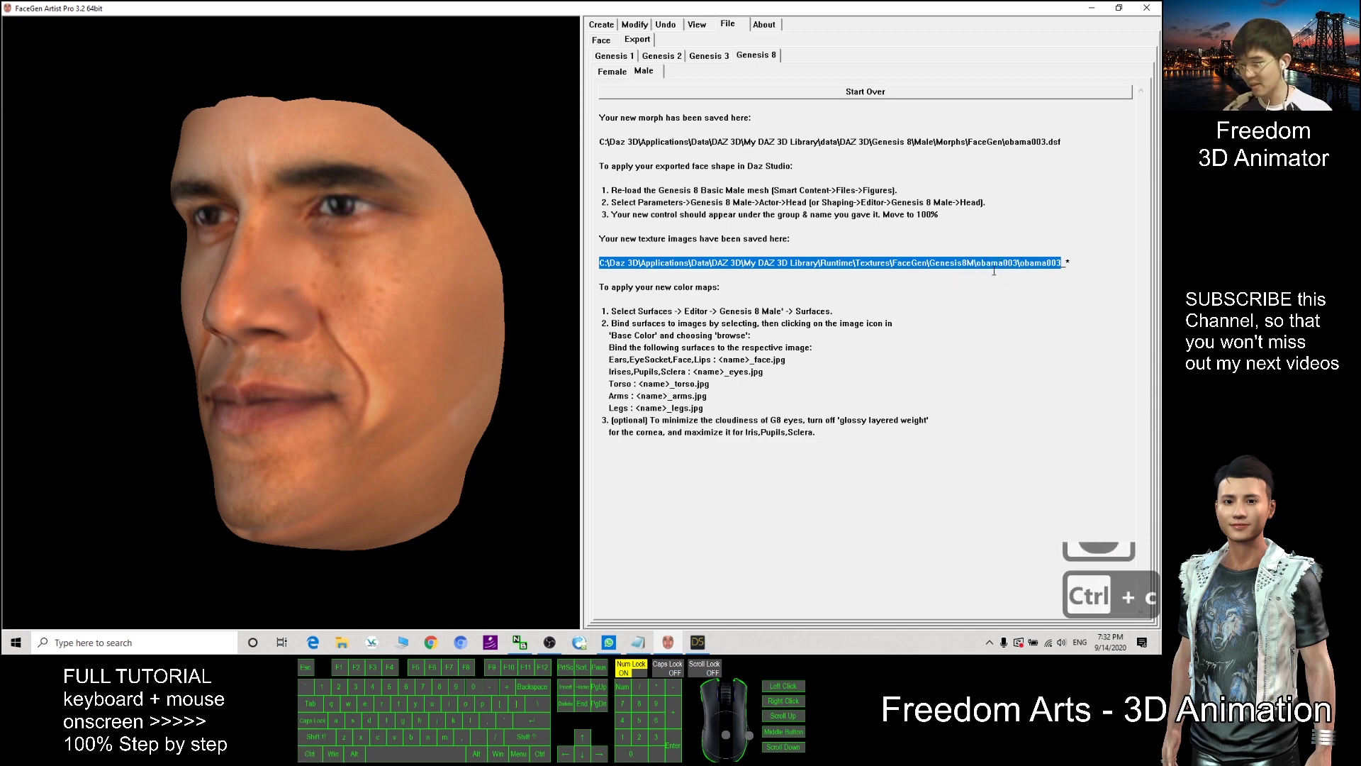
{"action": "left_click", "coordinate": [1093, 8]}
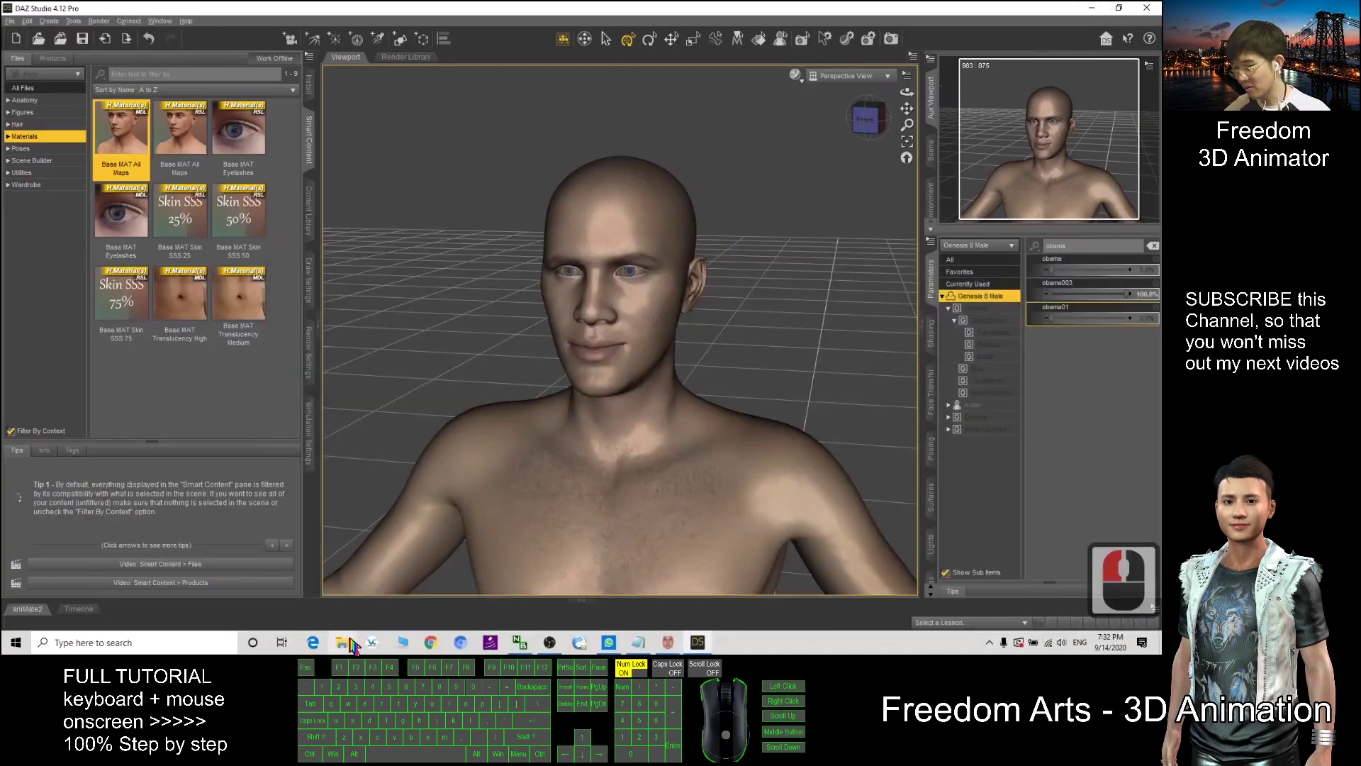
Try to open the copied texture path in a new File Explorer window.
{"action": "right_click", "coordinate": [347, 643]}
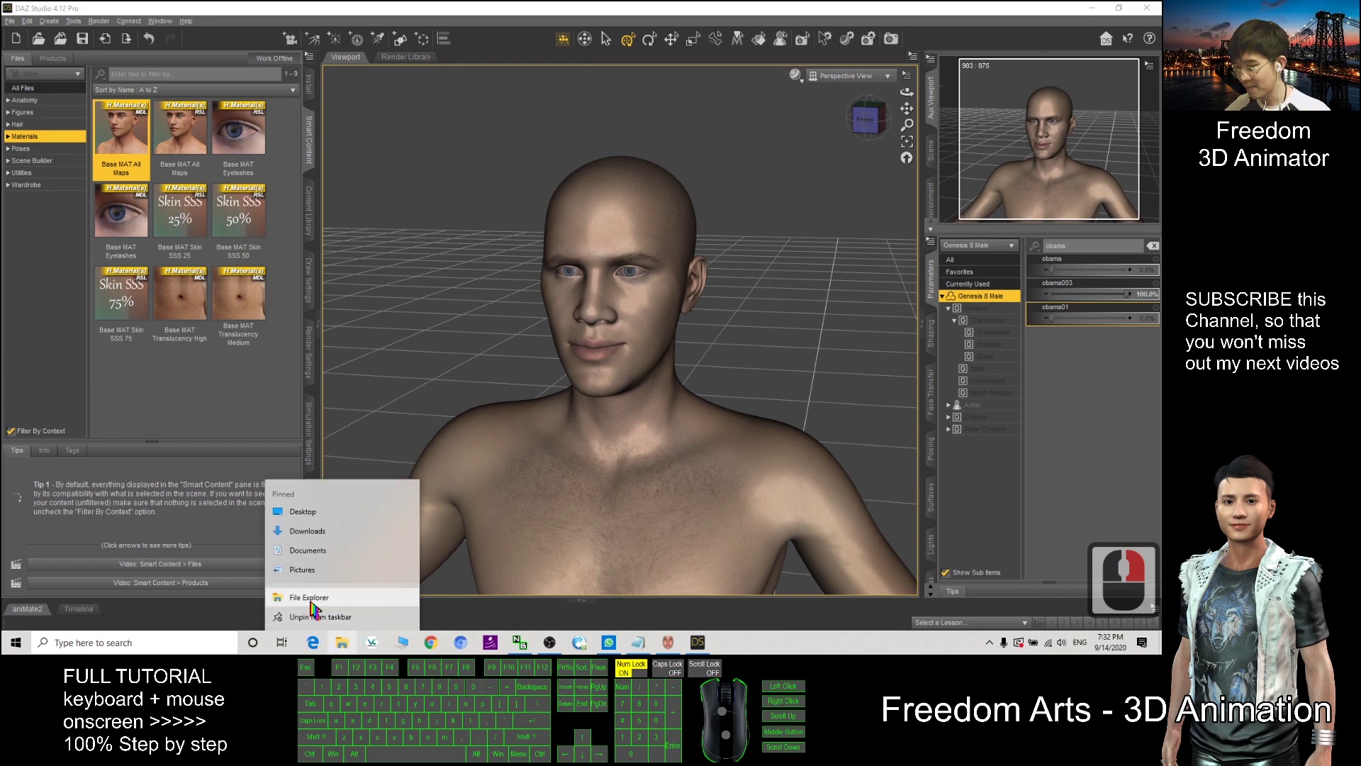
{"action": "left_click", "coordinate": [307, 600]}
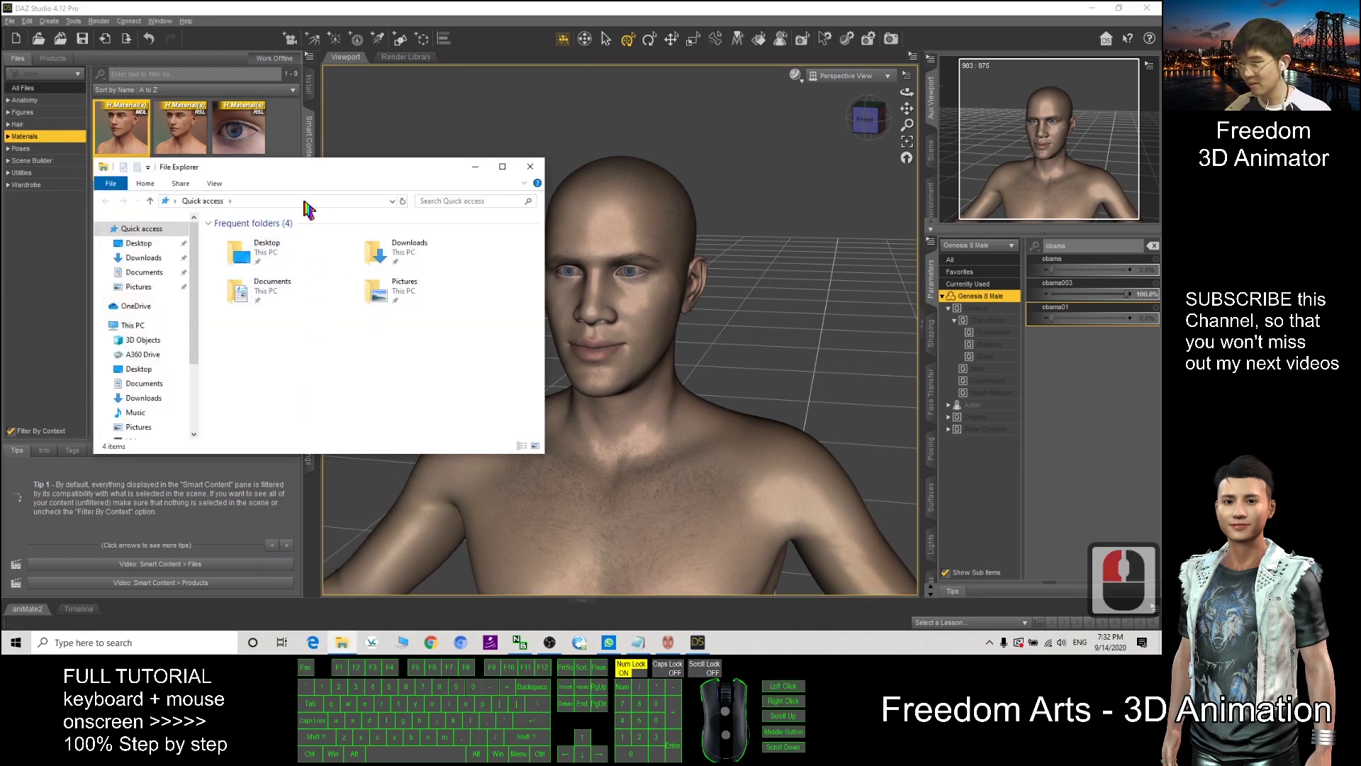
{"action": "left_click", "coordinate": [271, 198]}
{"action": "key", "text": "ctrl+v"}
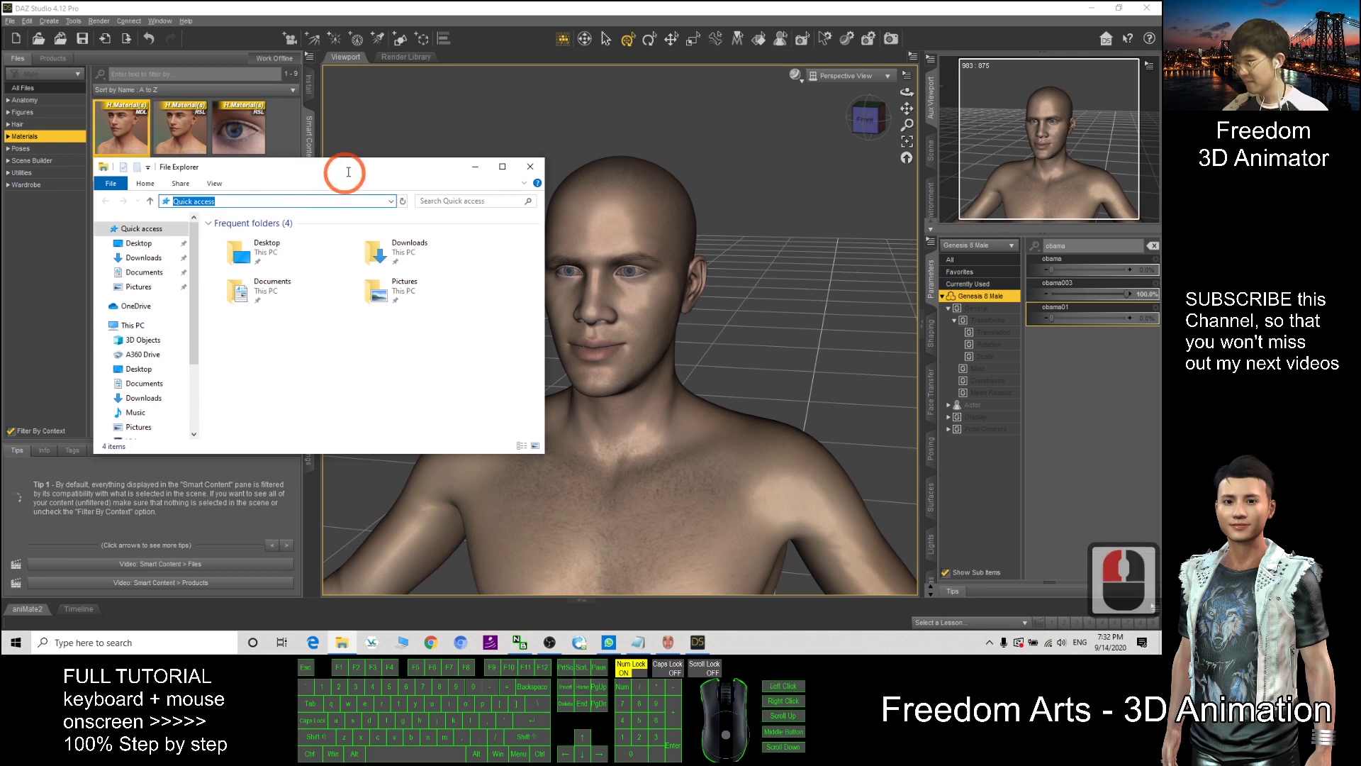
{"action": "double_click", "coordinate": [246, 203]}
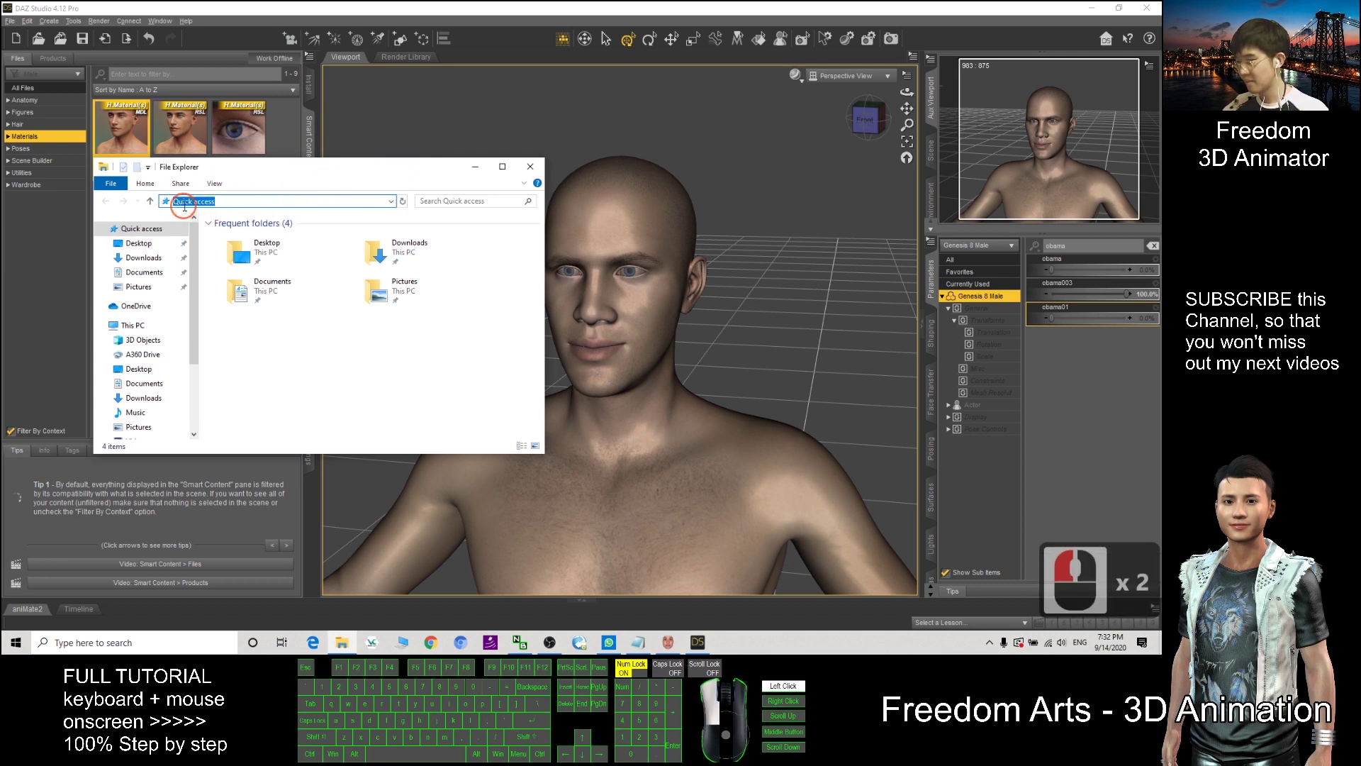
{"action": "double_click", "coordinate": [295, 360]}
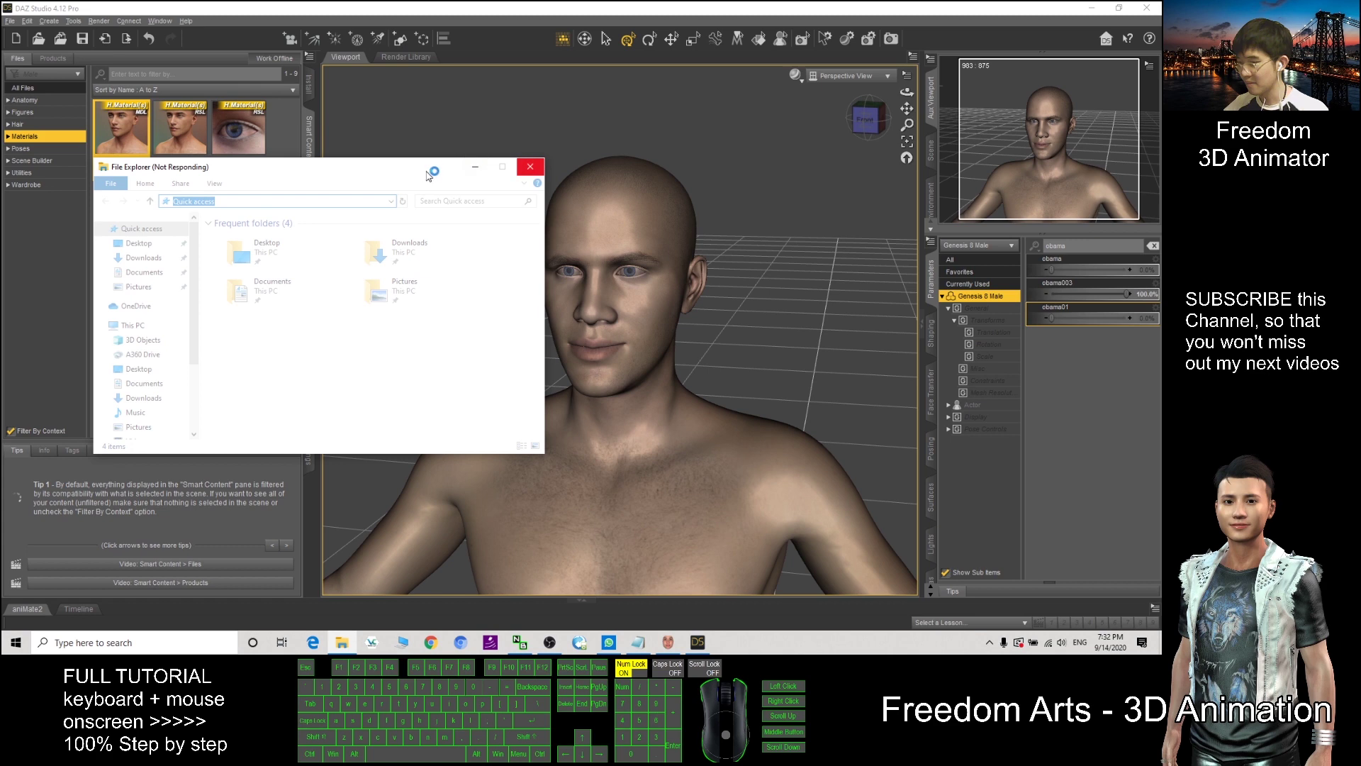
{"action": "left_click", "coordinate": [459, 177]}
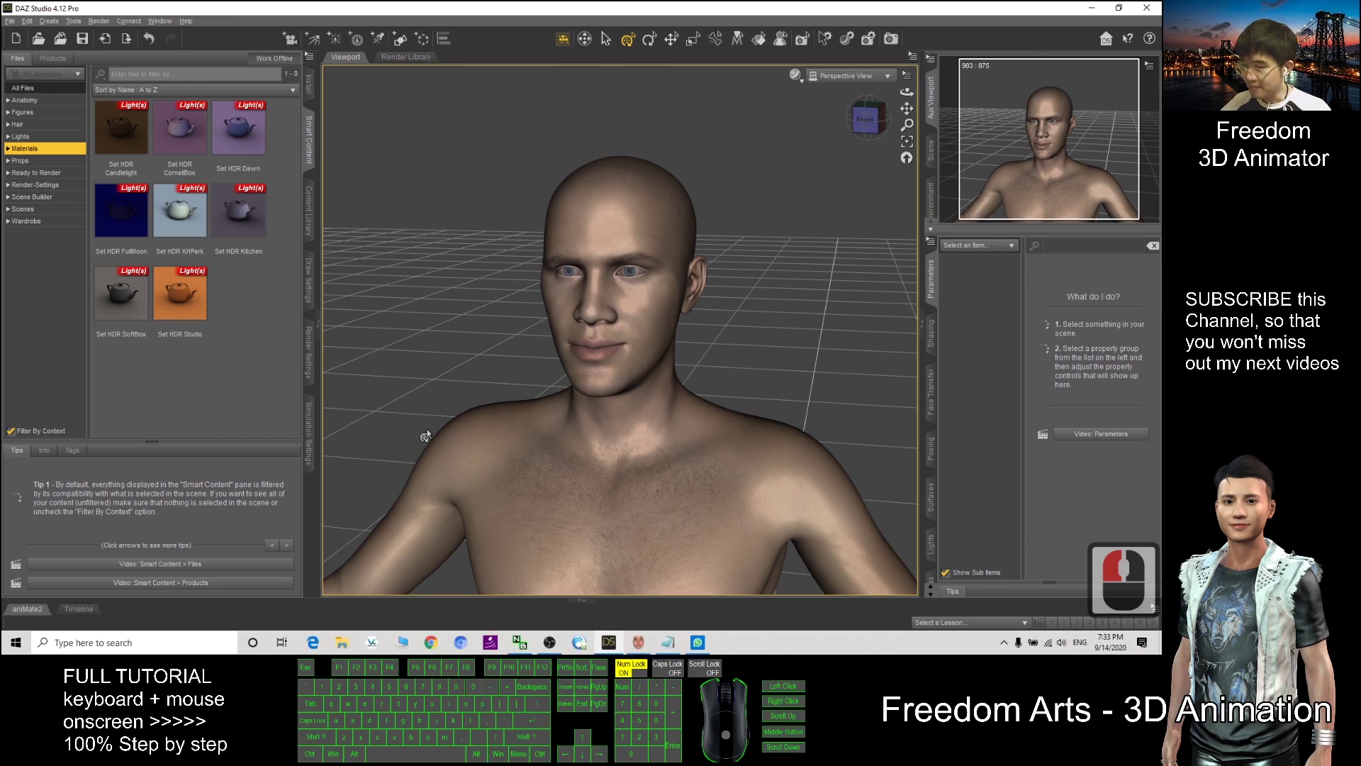
Open a new File Explorer window, and in FaceGen copy the texture path only up to the obama003 folder.
{"action": "right_click", "coordinate": [341, 645]}
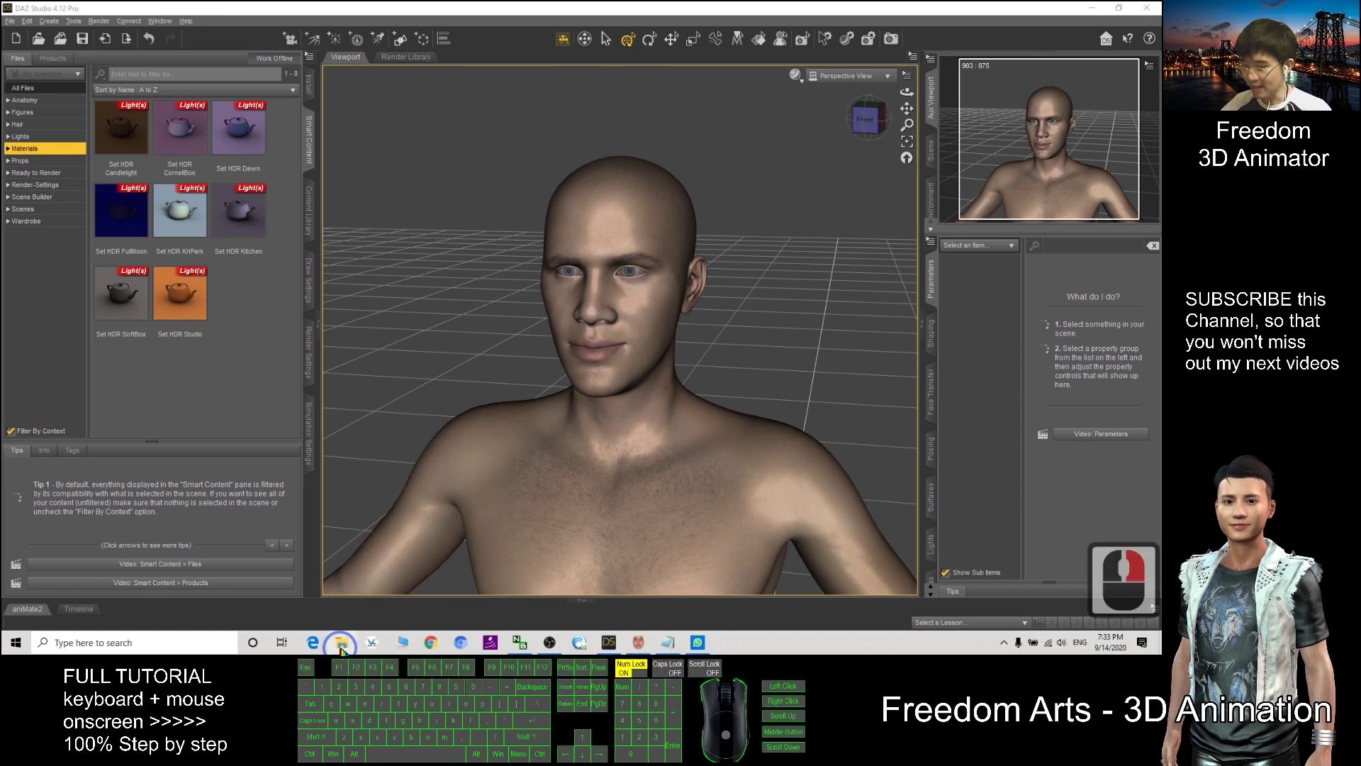
{"action": "left_click", "coordinate": [315, 599]}
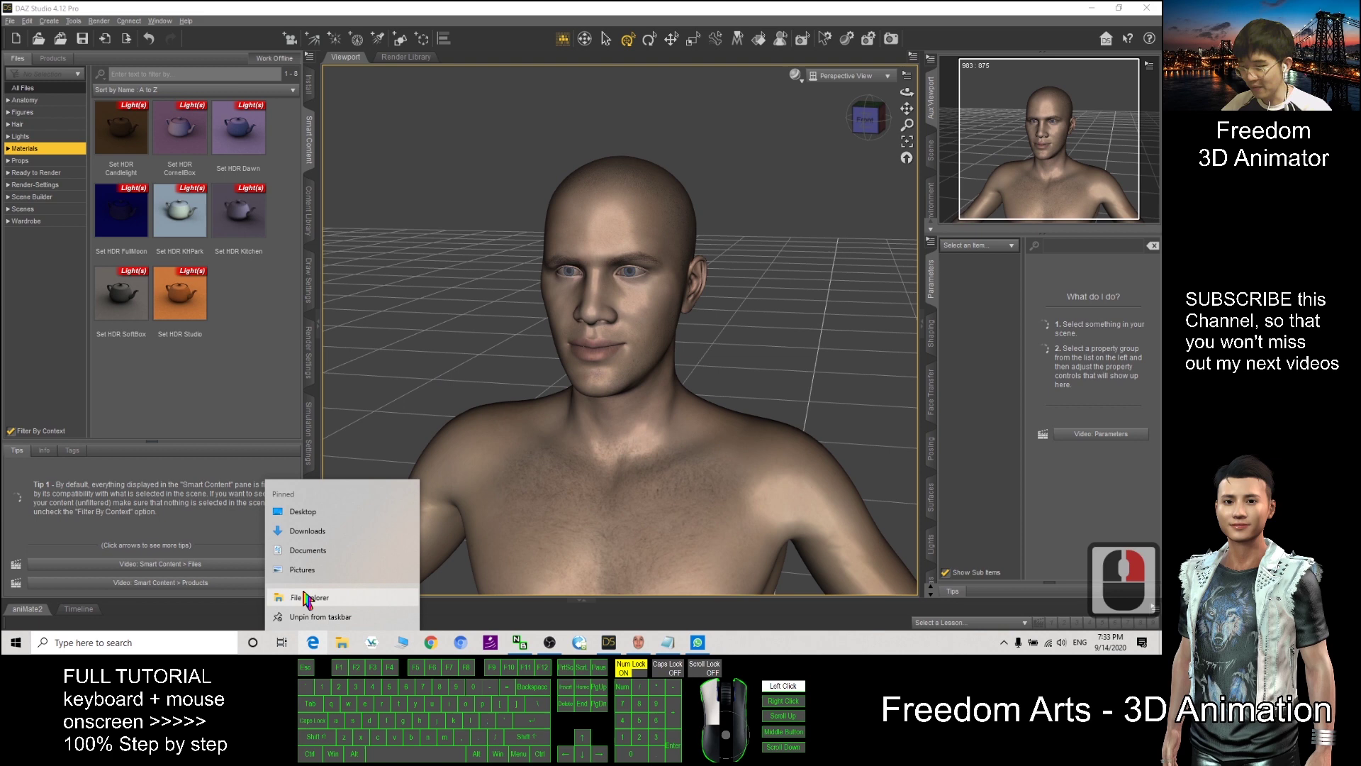
{"action": "left_click", "coordinate": [307, 202]}
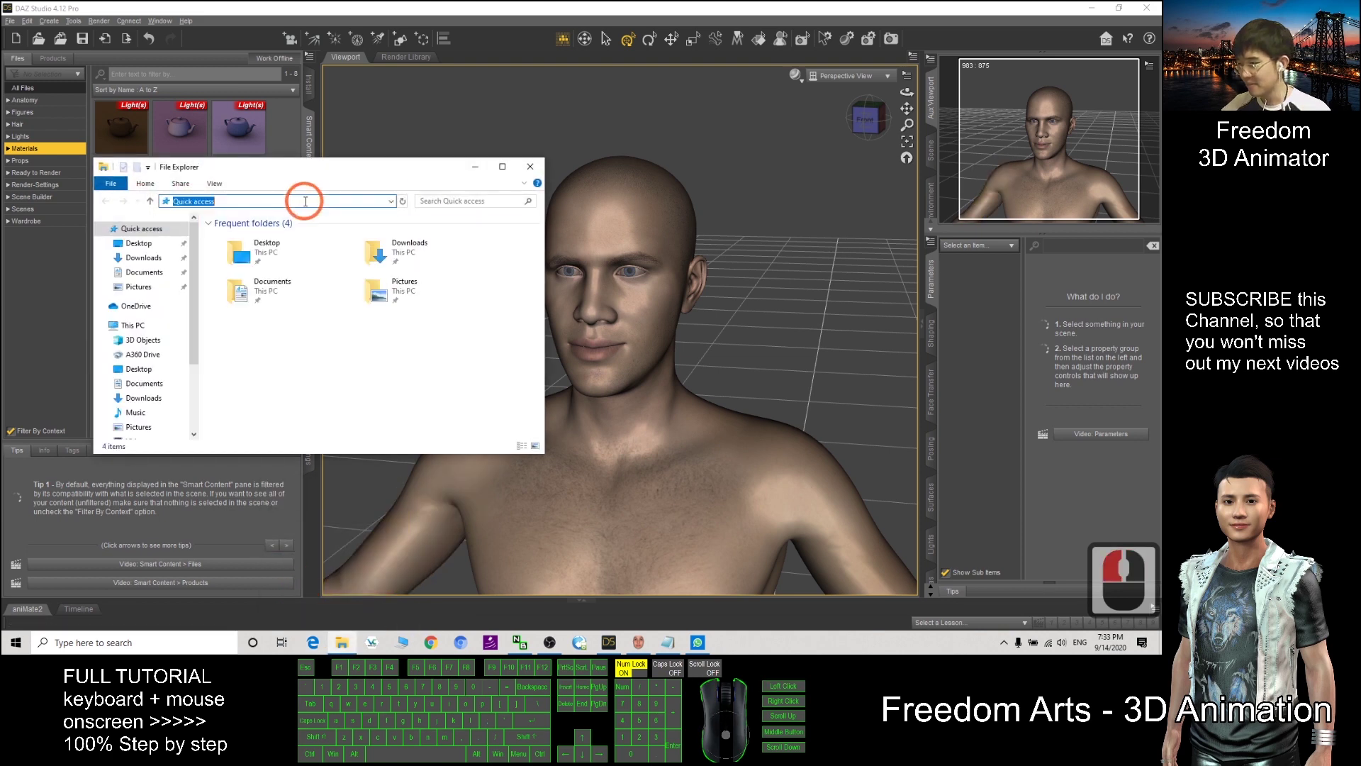
{"action": "left_click", "coordinate": [372, 169]}
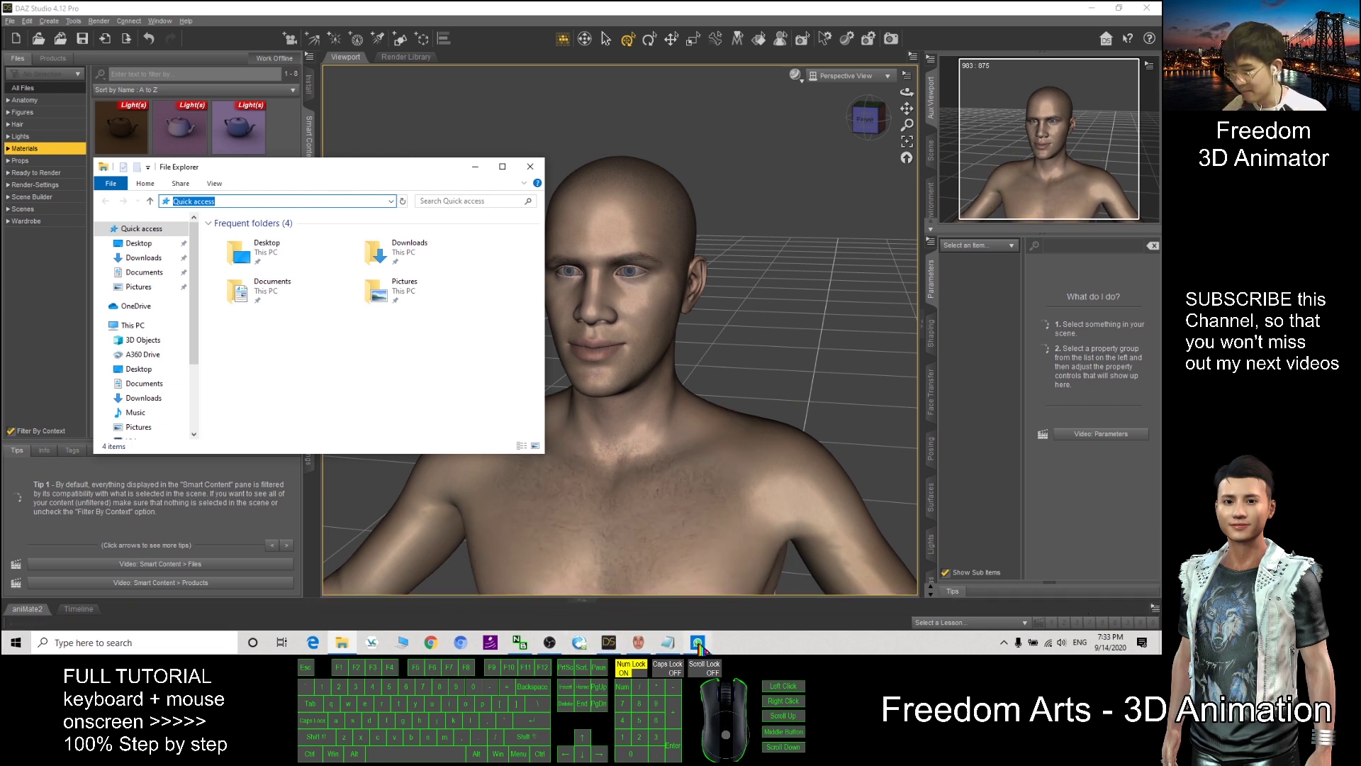
{"action": "left_click", "coordinate": [638, 642]}
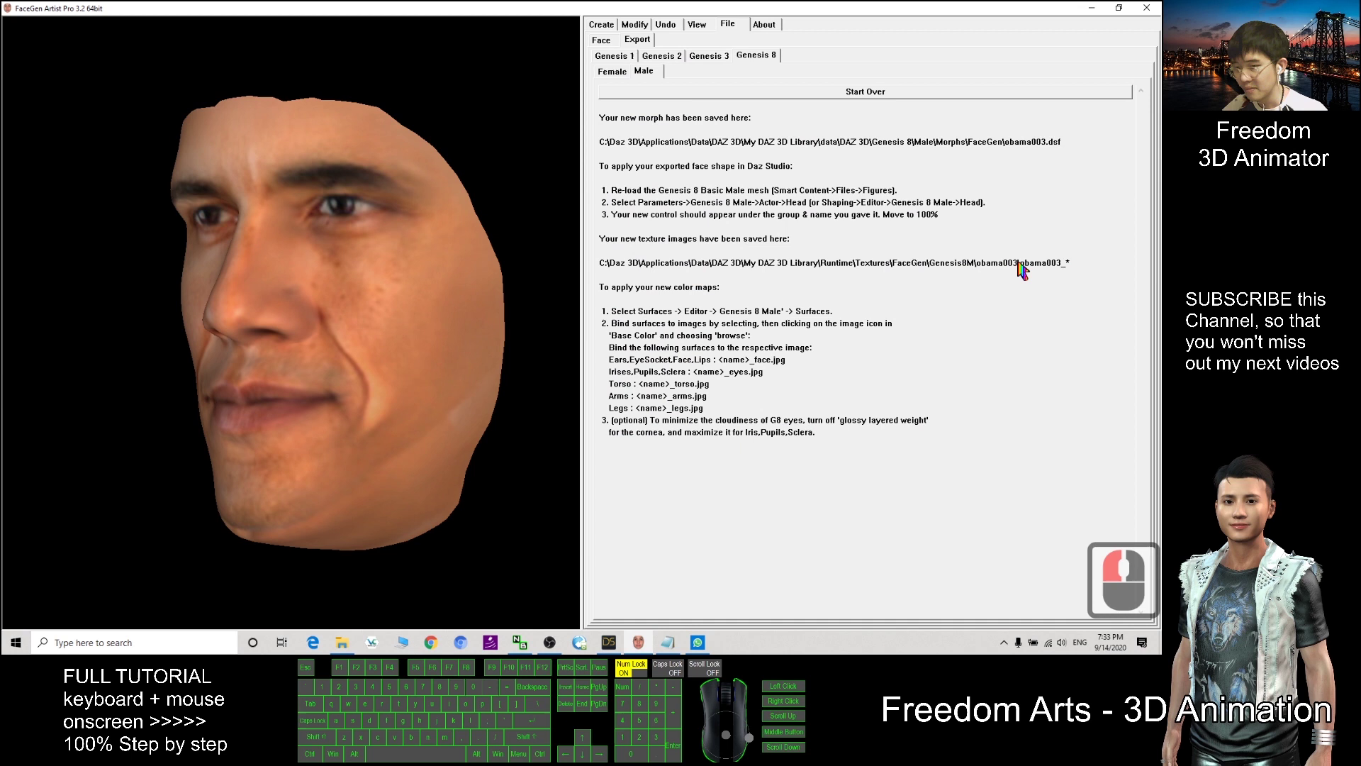
{"action": "double_click", "coordinate": [597, 264]}
{"action": "left_click_drag", "start_coordinate": [599, 264], "coordinate": [1021, 264]}
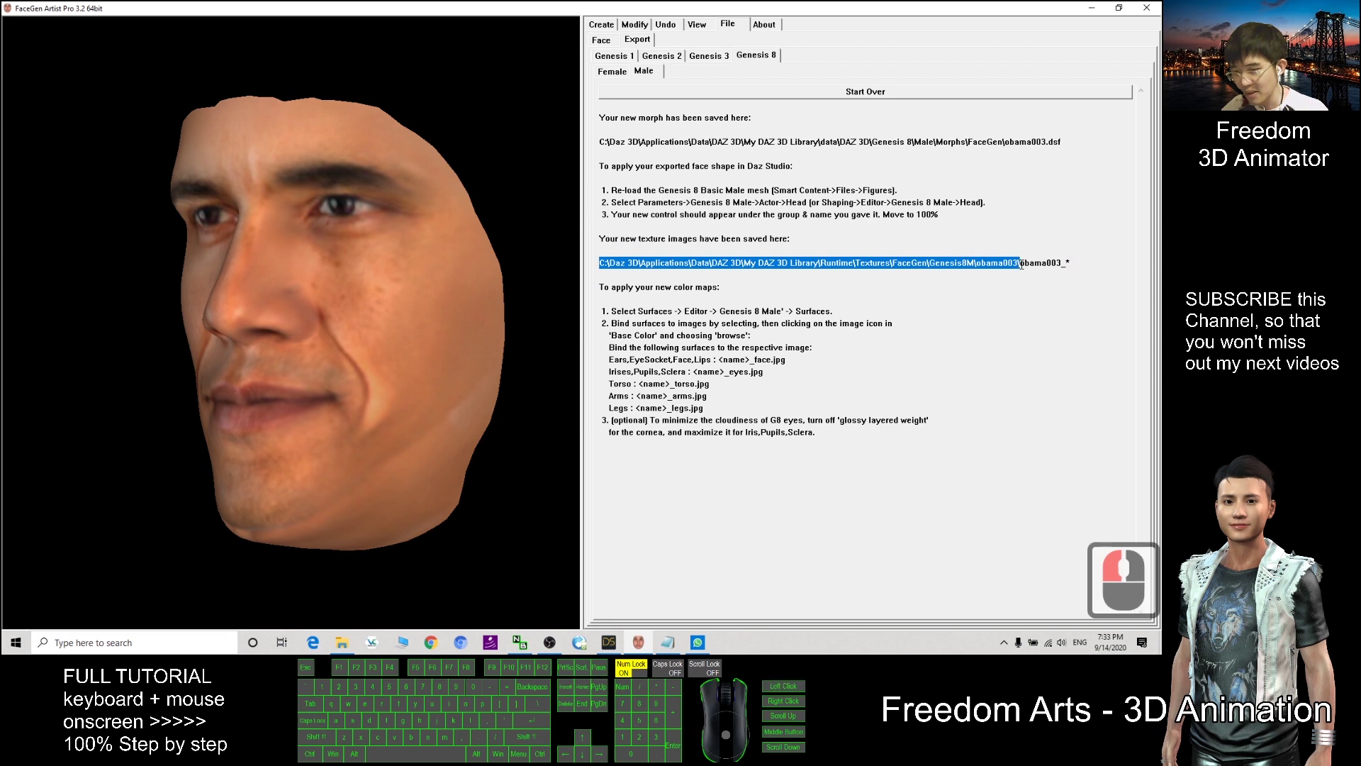
{"action": "key", "text": "ctrl+c"}
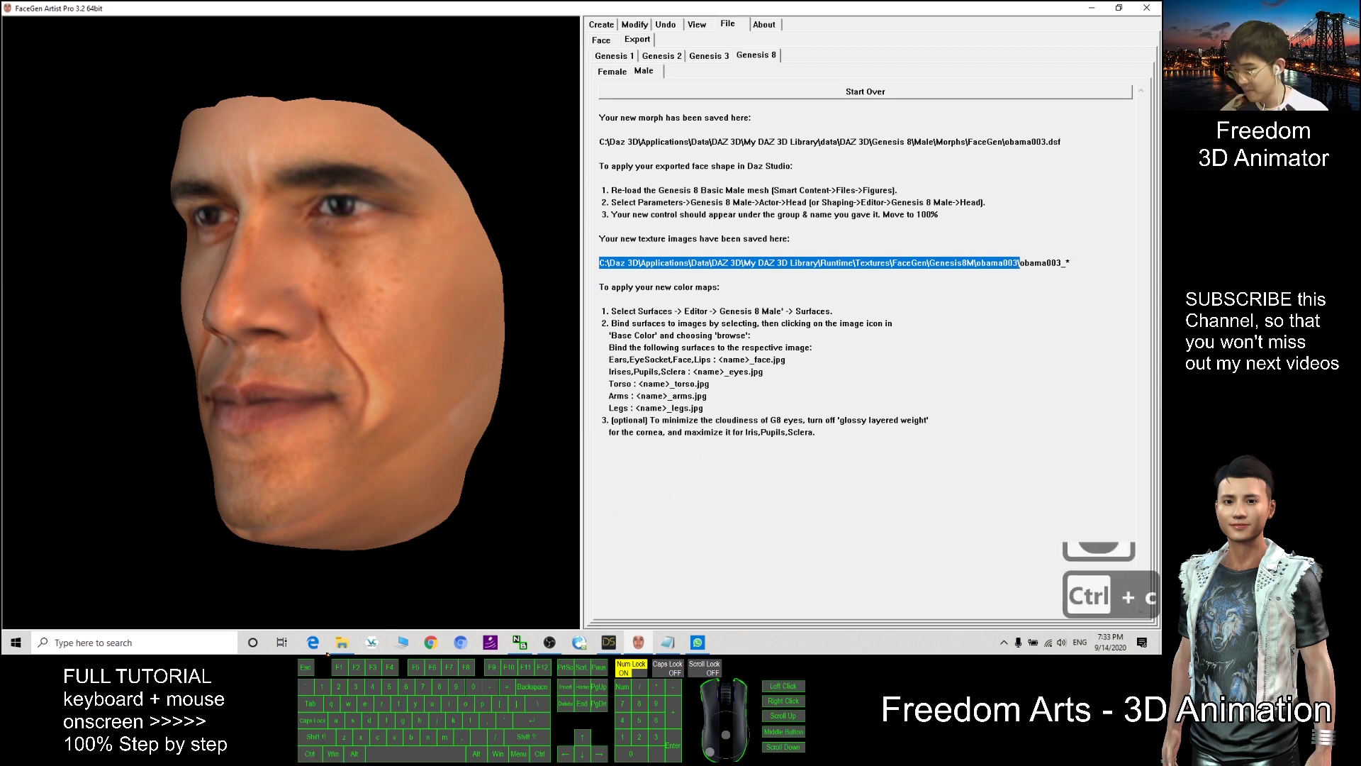
Go to the copied Textures\FaceGen\Genesis8M\obama003 folder in File Explorer.
{"action": "left_click", "coordinate": [342, 643]}
{"action": "left_click", "coordinate": [255, 200]}
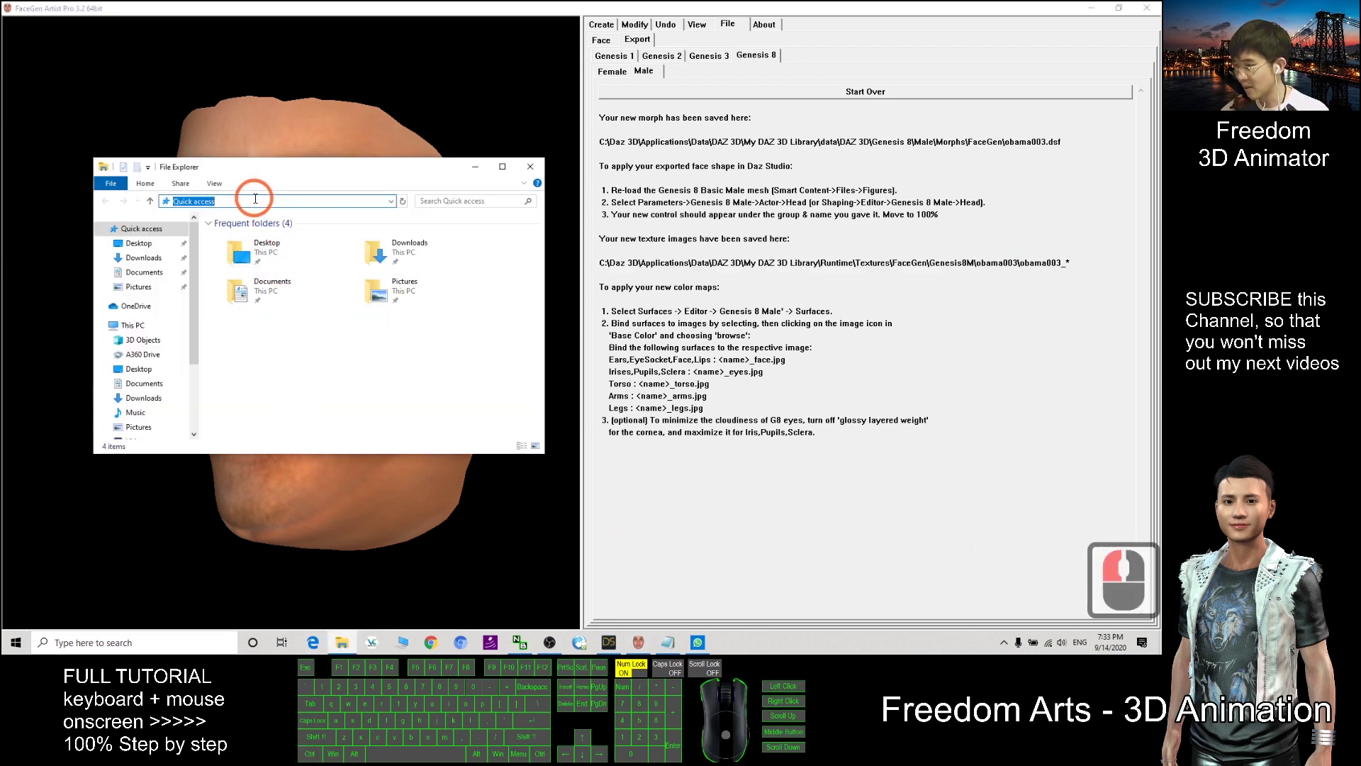
{"action": "key", "text": "ctrl+v"}
{"action": "left_click_drag", "start_coordinate": [410, 181], "coordinate": [538, 198]}
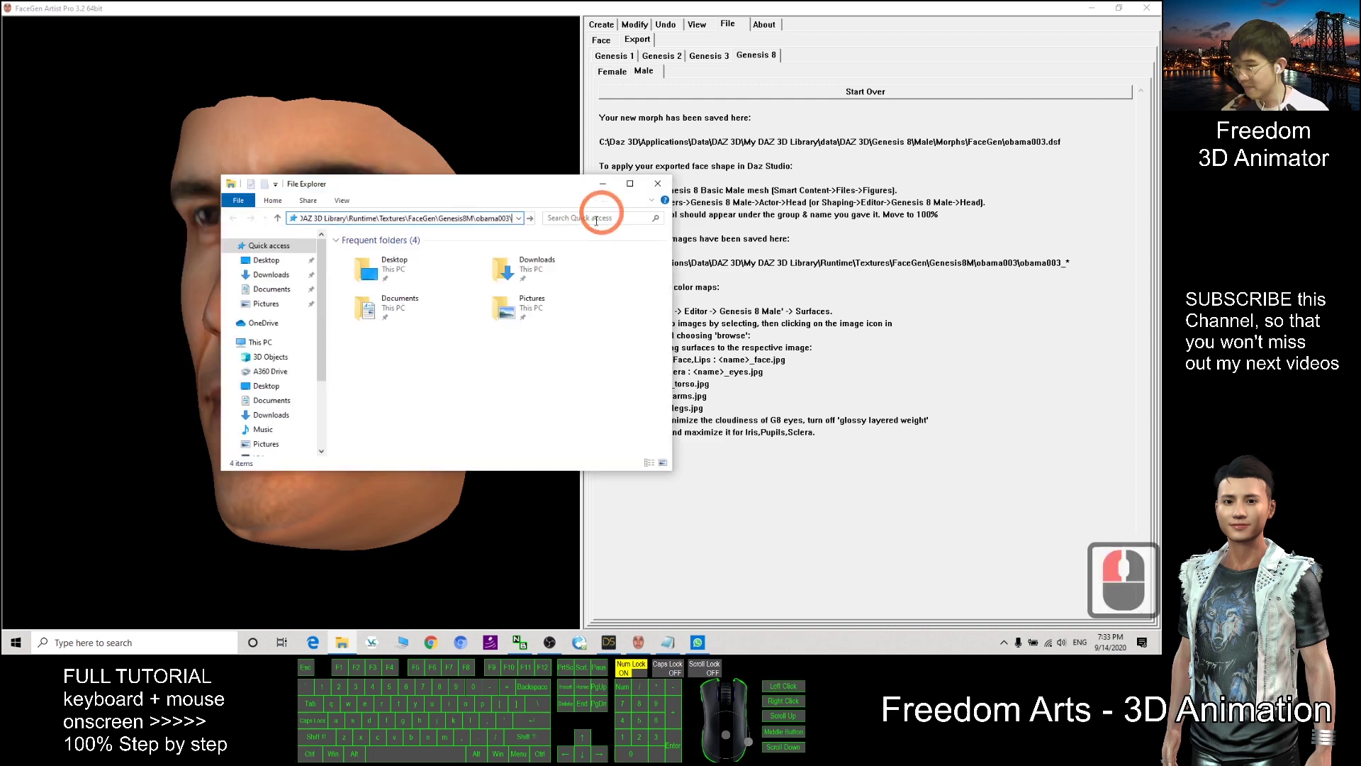
{"action": "key", "text": "ctrl+v"}
{"action": "key", "text": "Return"}
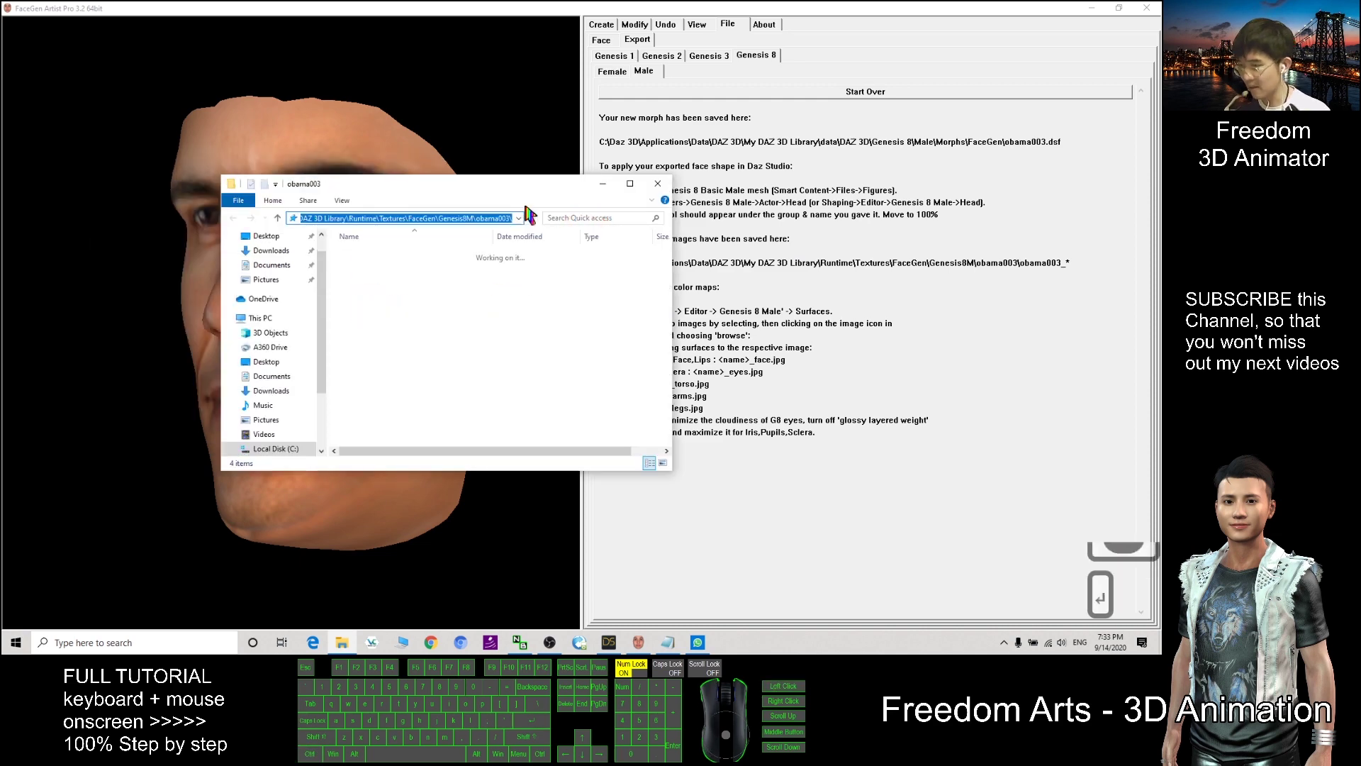
Reposition the obama003 folder window beside the FaceGen instructions and enlarge it so the full folder path fits.
{"action": "left_click_drag", "start_coordinate": [537, 190], "coordinate": [626, 115]}
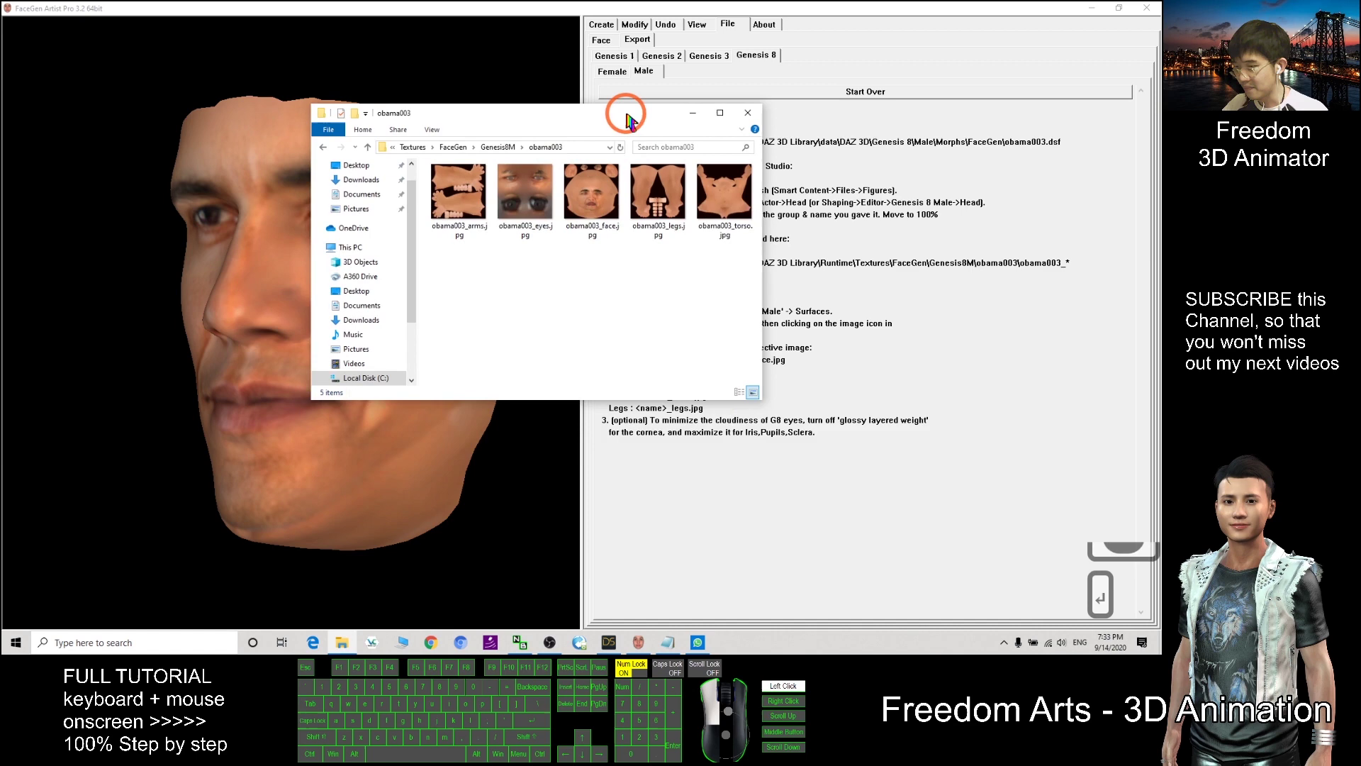
{"action": "left_click_drag", "start_coordinate": [712, 132], "coordinate": [575, 148]}
{"action": "left_click", "coordinate": [935, 253]}
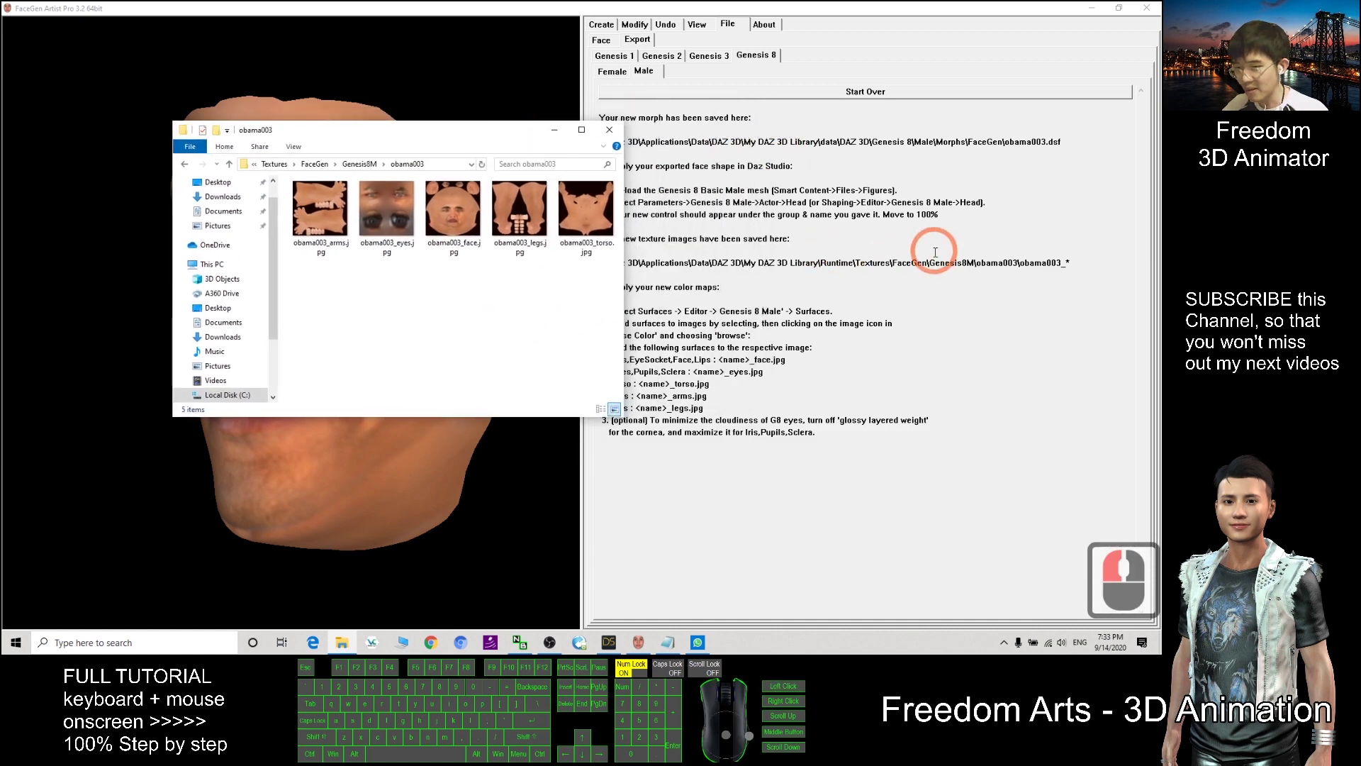
{"action": "left_click_drag", "start_coordinate": [617, 416], "coordinate": [763, 489]}
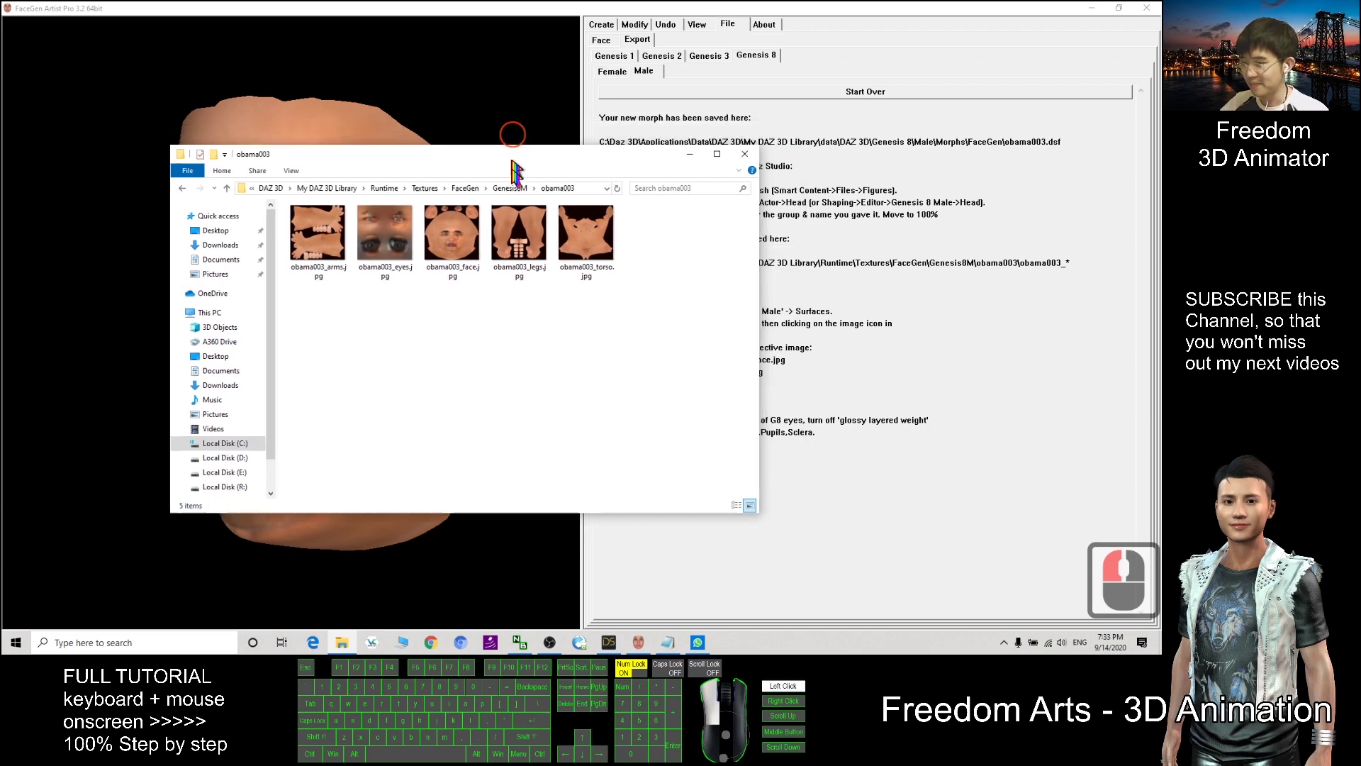
Switch from FaceGen to DAZ Studio, bring up the Surfaces settings, and select the Genesis 8 Male's head in the viewport.
{"action": "left_click_drag", "start_coordinate": [517, 135], "coordinate": [625, 226]}
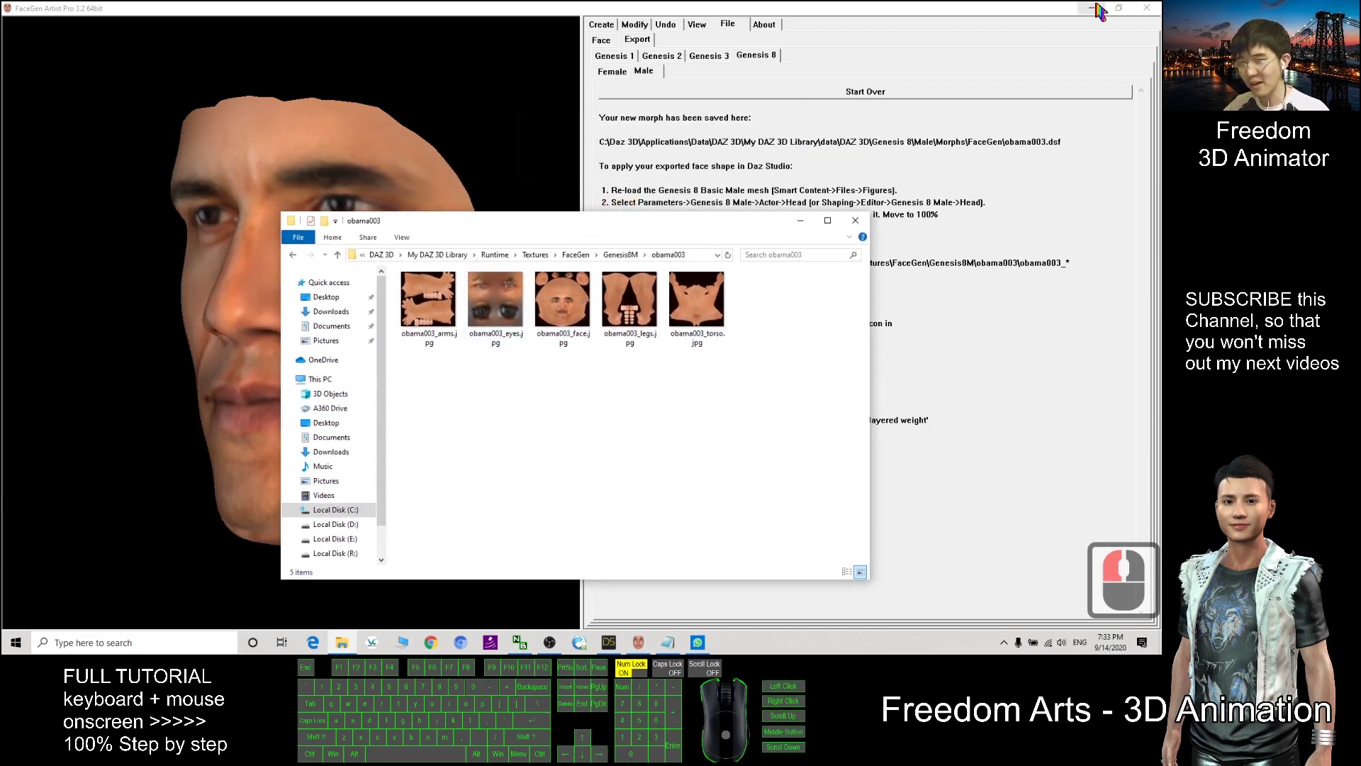
{"action": "left_click", "coordinate": [1095, 8]}
{"action": "left_click_drag", "start_coordinate": [721, 231], "coordinate": [383, 143]}
{"action": "left_click", "coordinate": [971, 344]}
{"action": "left_click", "coordinate": [613, 244]}
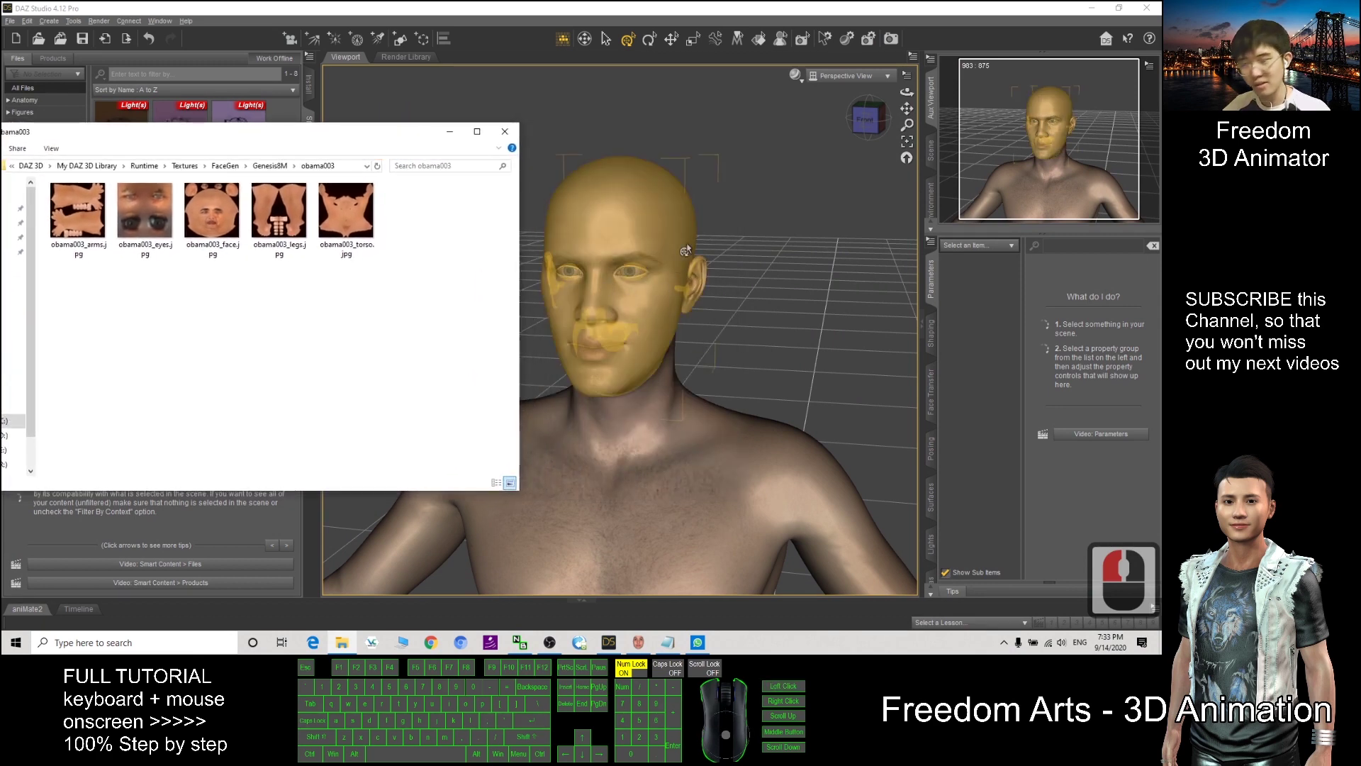
{"action": "left_click", "coordinate": [933, 495]}
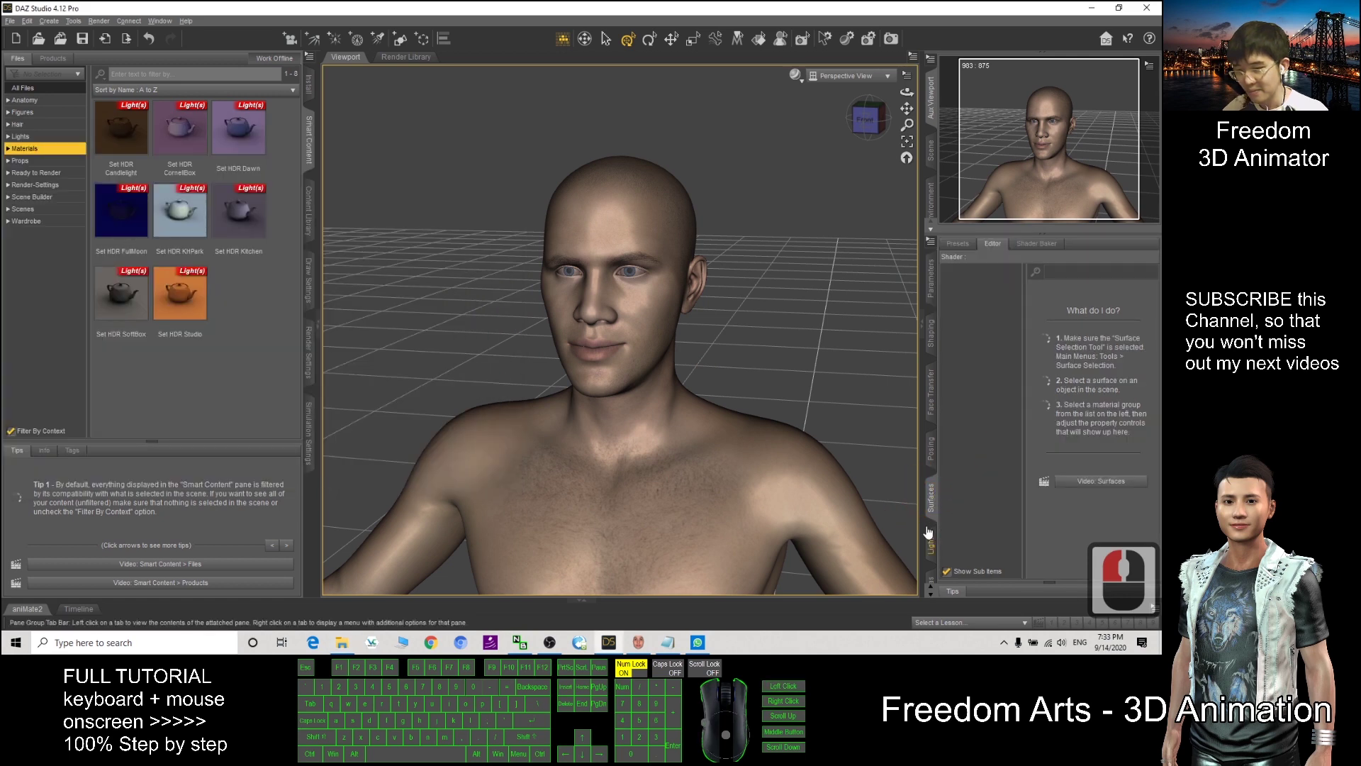
{"action": "left_click", "coordinate": [618, 308]}
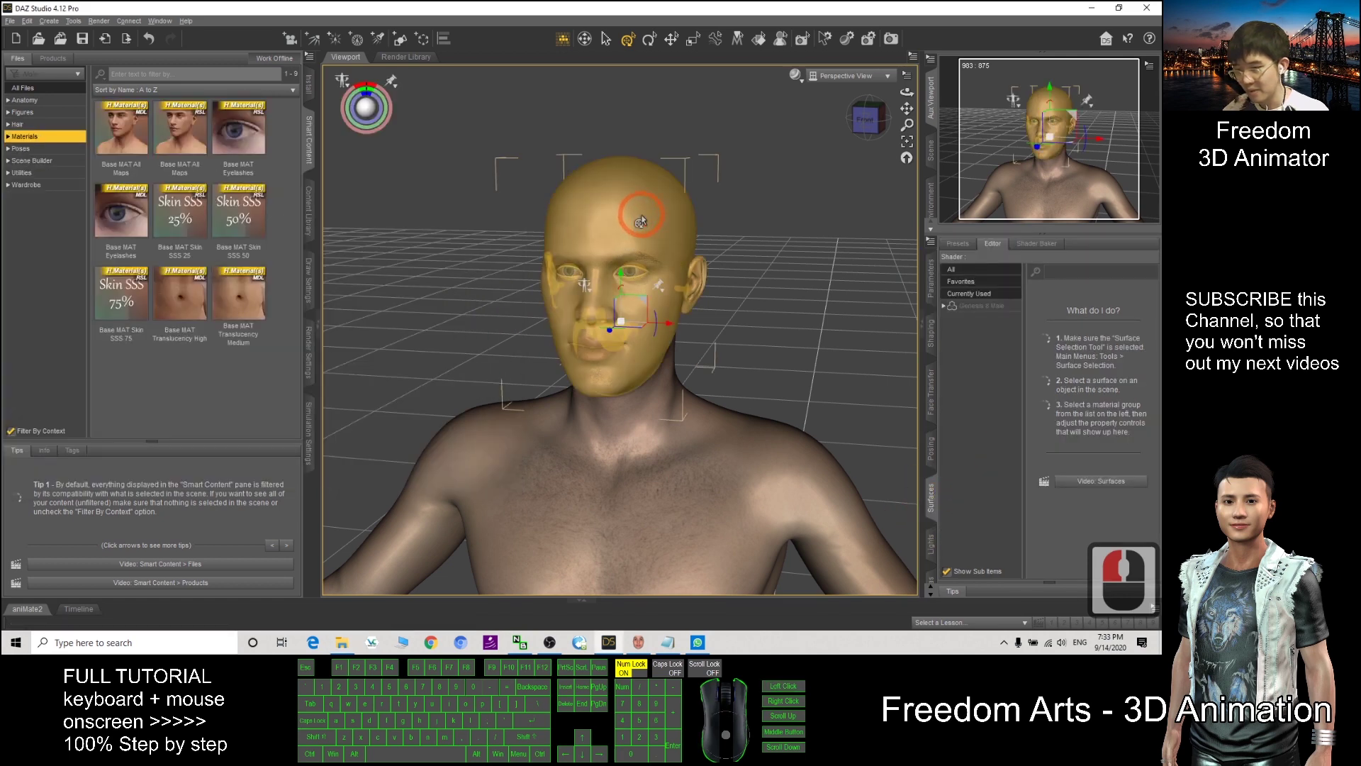
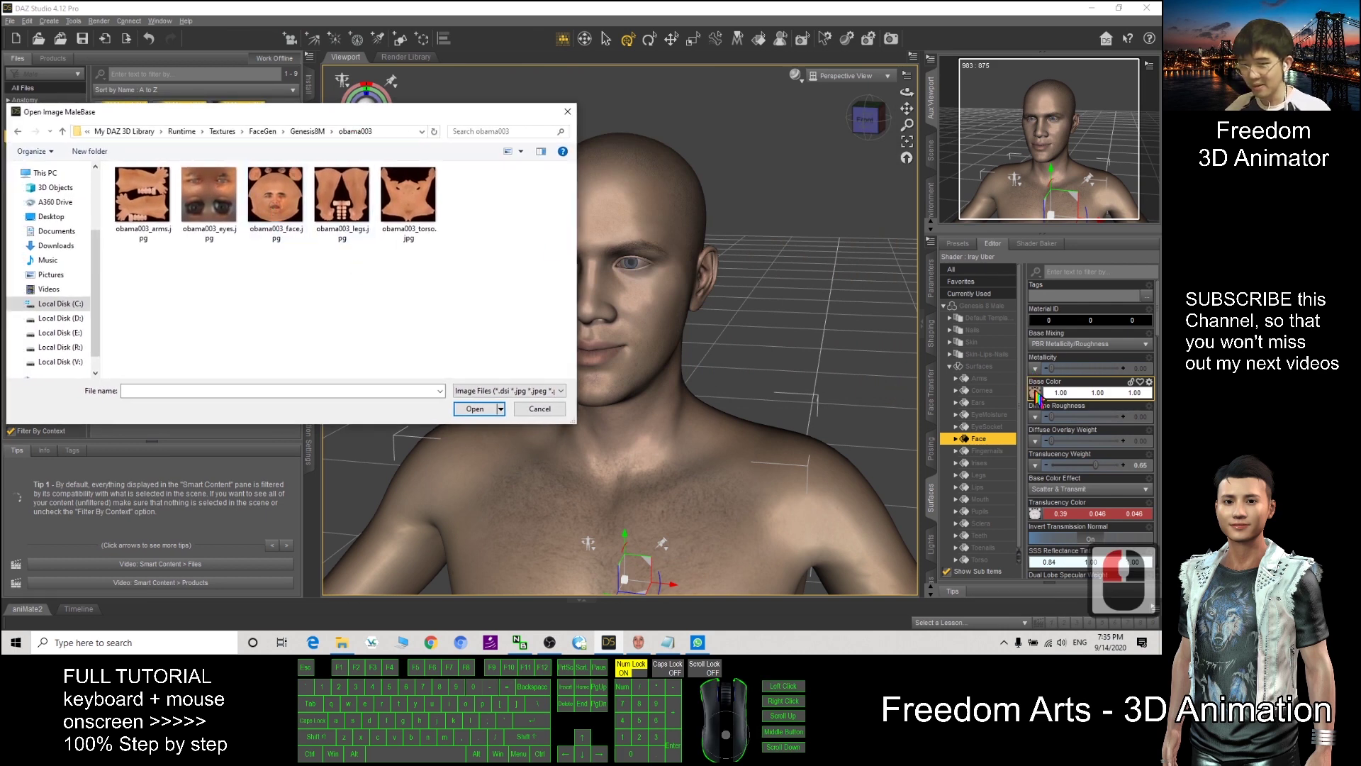
Load obama003_face.jpg as the Base Color image of the Face surface and inspect the face up close.
{"action": "double_click", "coordinate": [259, 211]}
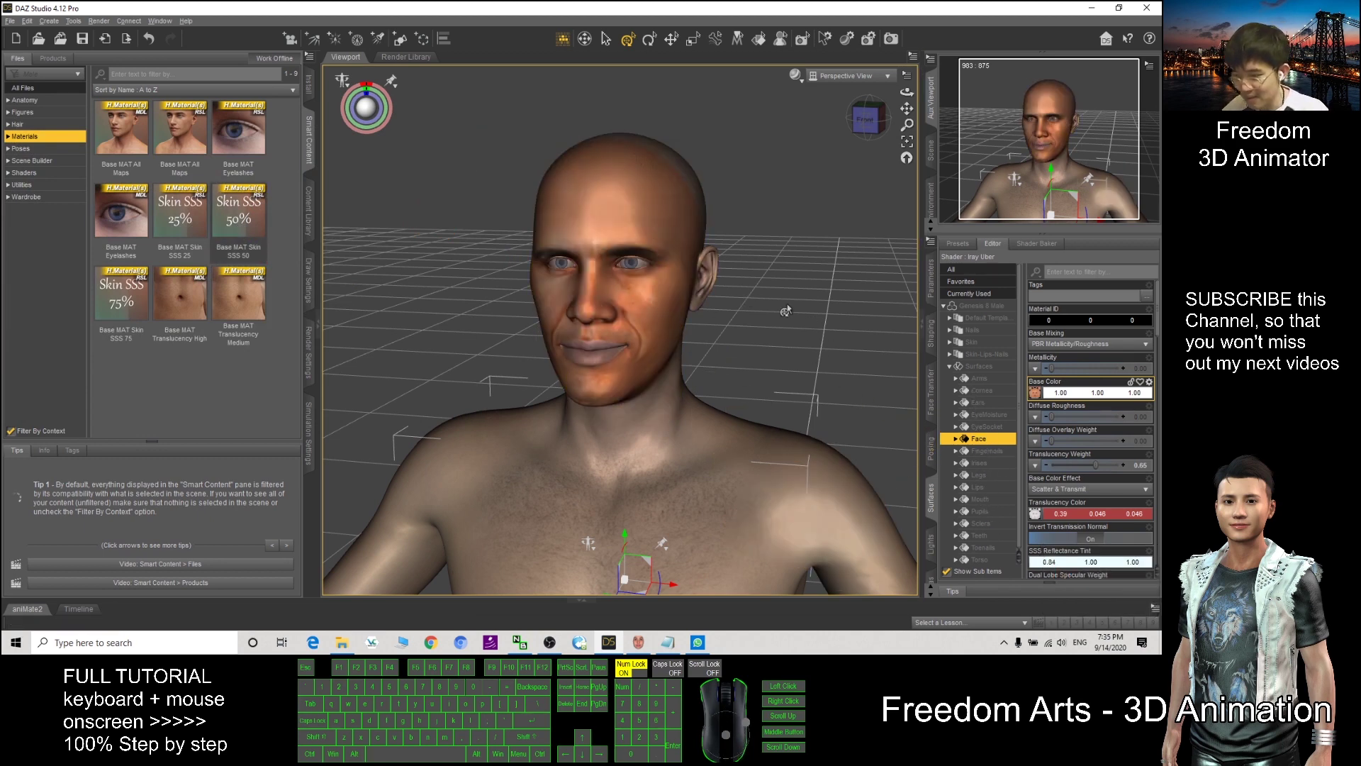
{"action": "scroll", "coordinate": [802, 341], "scroll_direction": "up", "scroll_amount": 5}
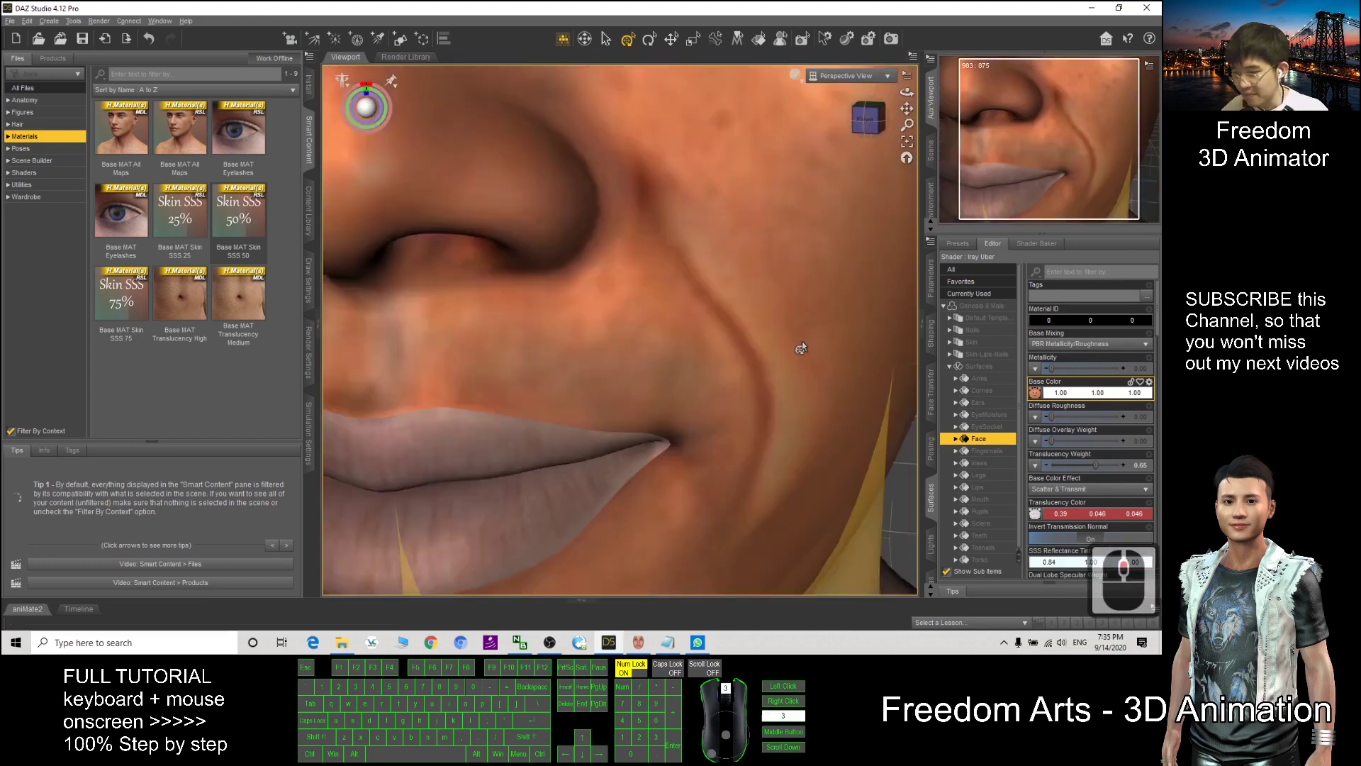
{"action": "scroll", "coordinate": [801, 341], "scroll_direction": "down", "scroll_amount": 10}
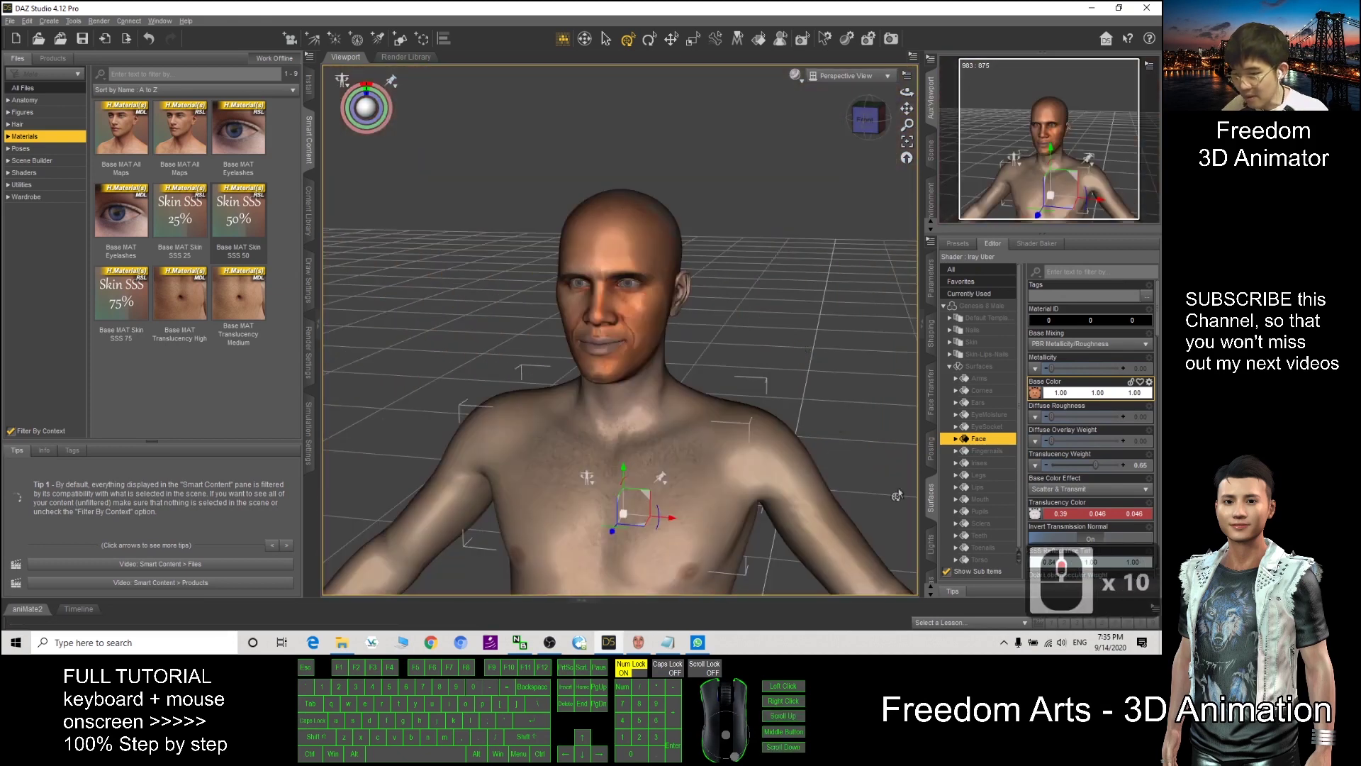
Set the Torso surface's Base Color image to obama003_torso.jpg from the FaceGen\Genesis8M\obama003 texture folder.
{"action": "left_click", "coordinate": [981, 560]}
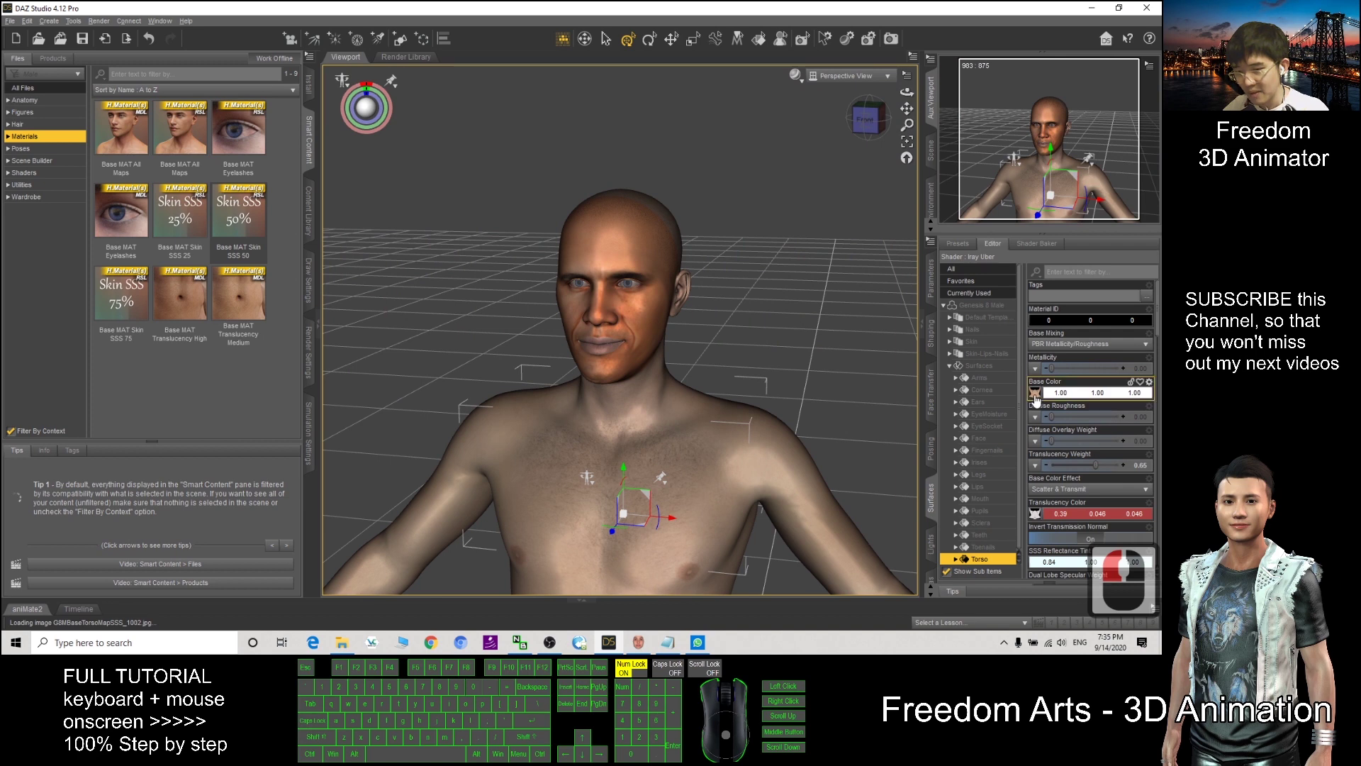
{"action": "left_click", "coordinate": [1035, 392]}
{"action": "left_click", "coordinate": [960, 347]}
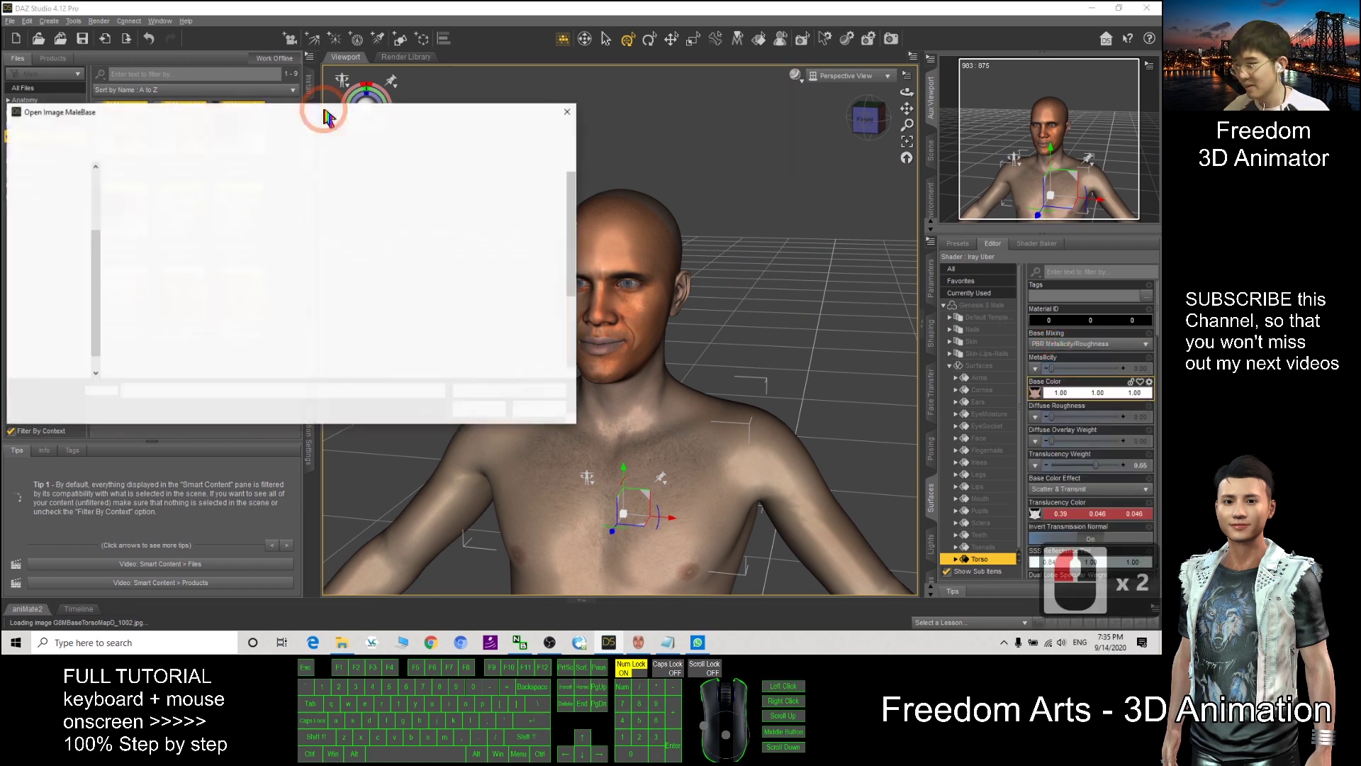
{"action": "left_click", "coordinate": [345, 128]}
{"action": "key", "text": "ctrl+c"}
{"action": "key", "text": "Return"}
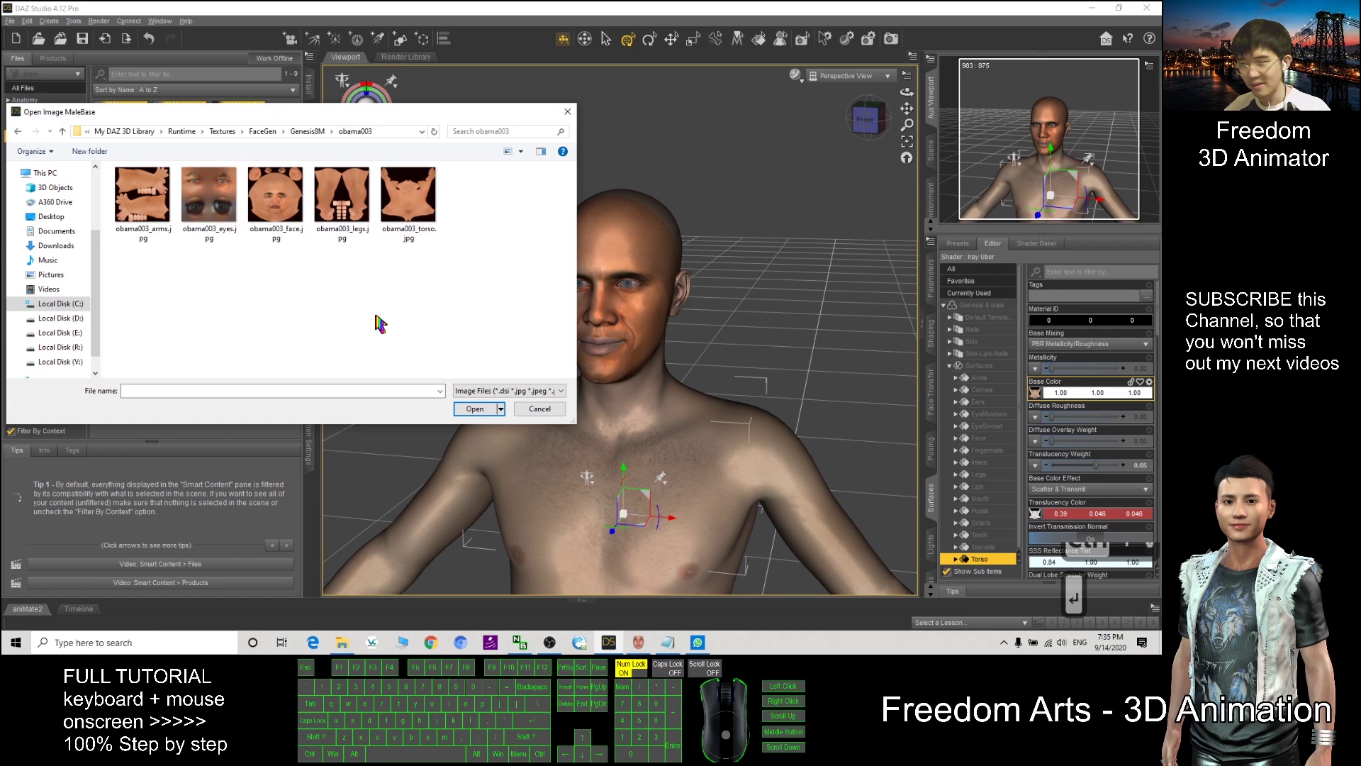
{"action": "double_click", "coordinate": [408, 195]}
Set the Arms surface's Base Color image to obama003_arms.jpg, browsing to the obama003 folder with the copied path.
{"action": "scroll", "coordinate": [756, 390], "scroll_direction": "up", "scroll_amount": 3}
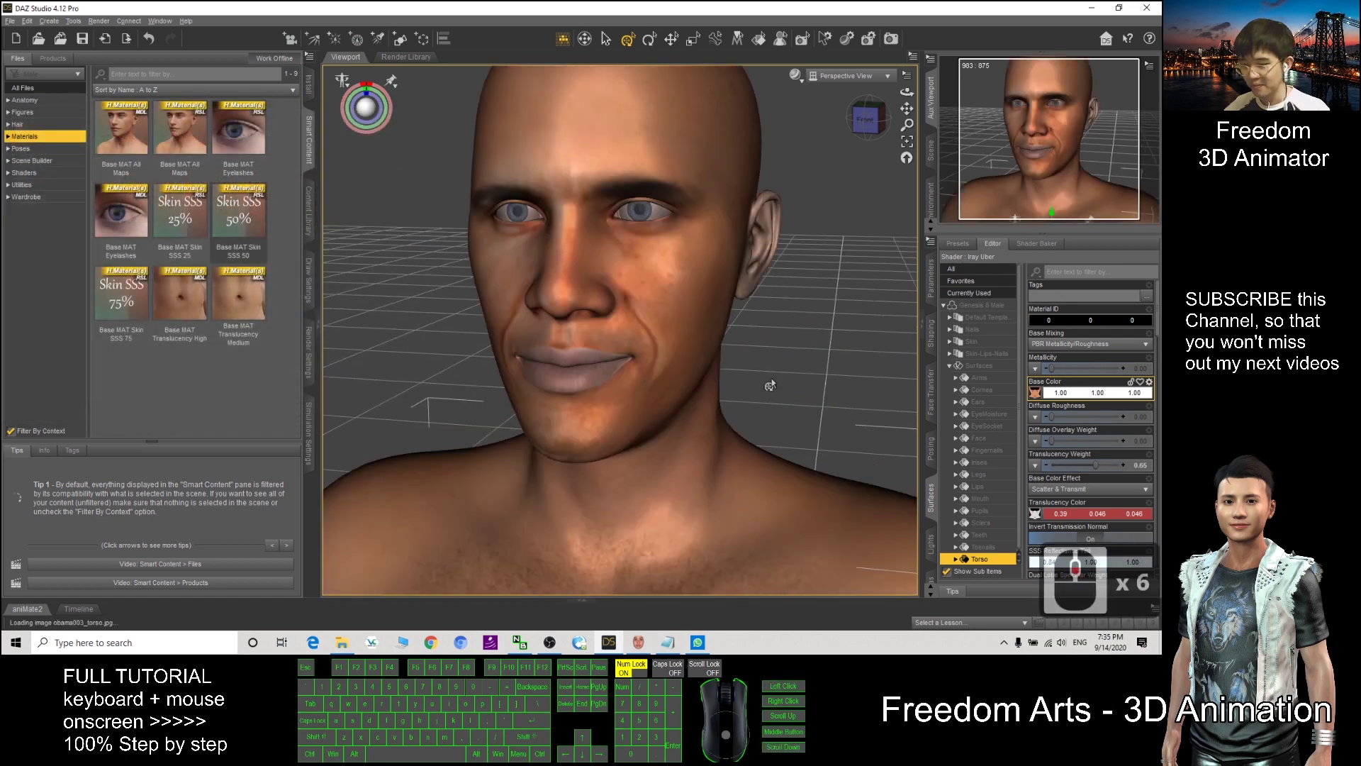
{"action": "scroll", "coordinate": [738, 408], "scroll_direction": "down", "scroll_amount": 13}
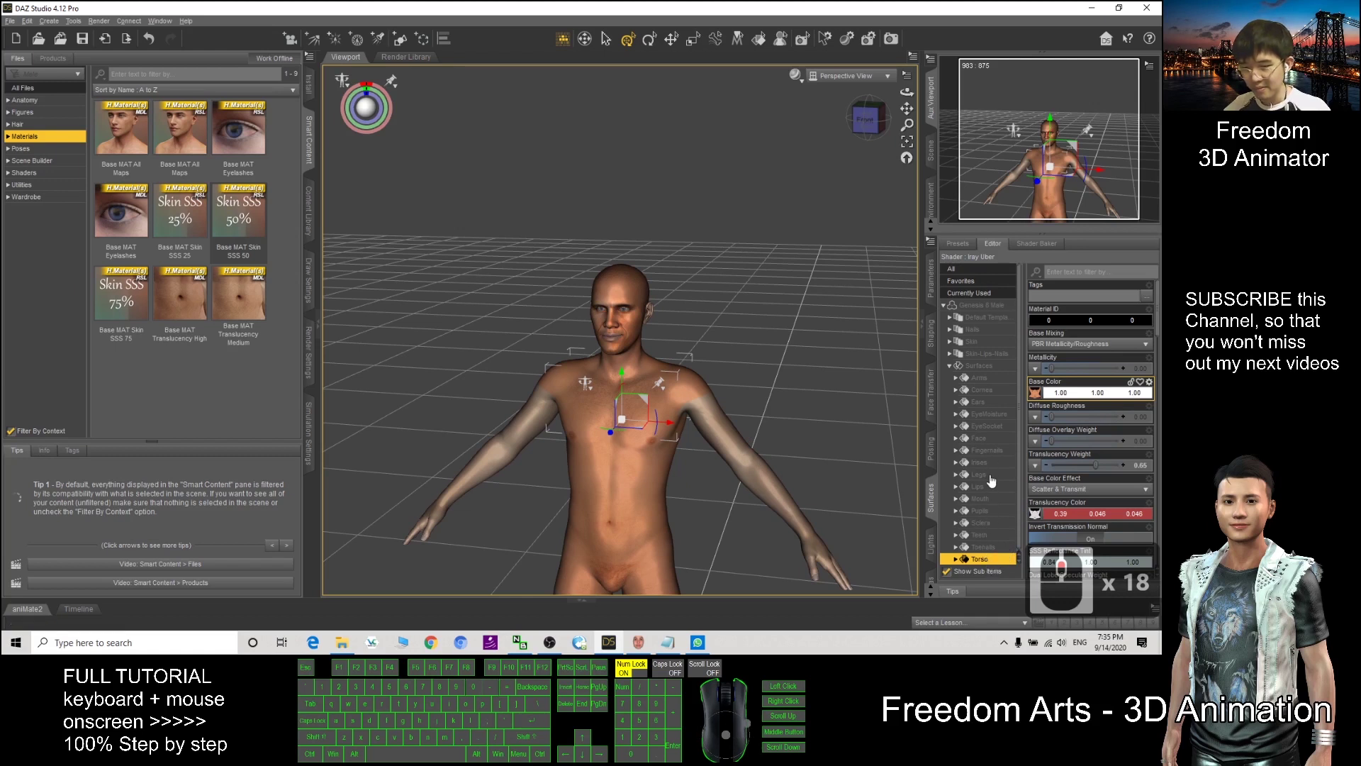
{"action": "left_click", "coordinate": [982, 381]}
{"action": "left_click", "coordinate": [1033, 393]}
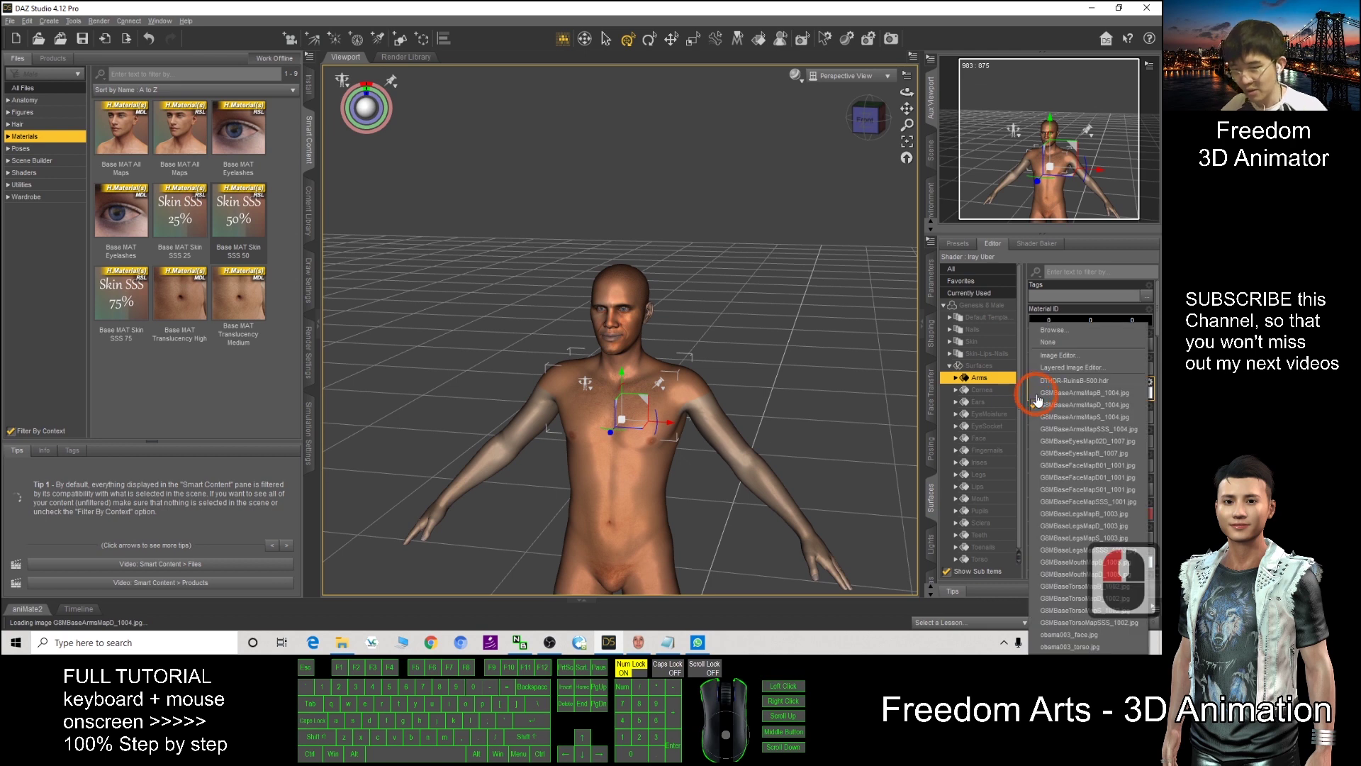
{"action": "left_click", "coordinate": [1050, 333]}
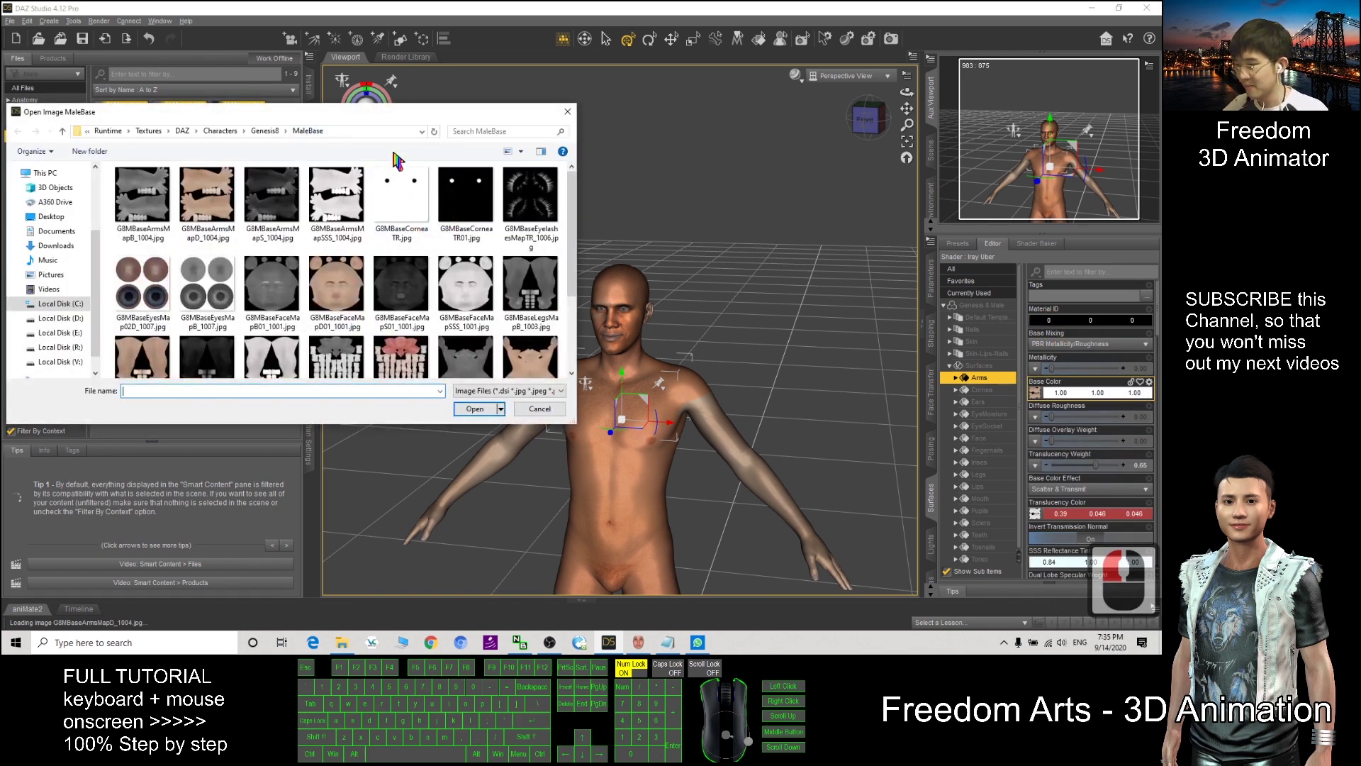
{"action": "left_click", "coordinate": [362, 135]}
{"action": "key", "text": "ctrl+v"}
{"action": "key", "text": "Return"}
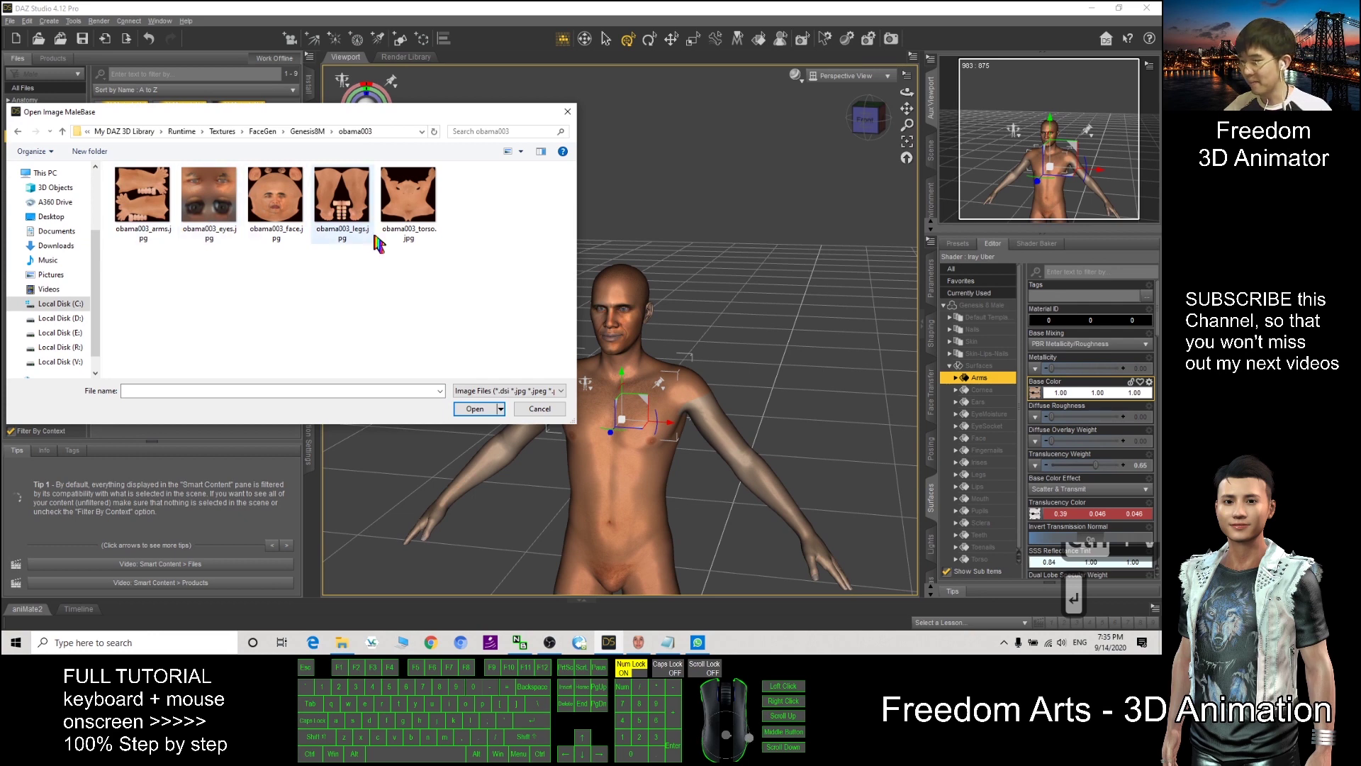
{"action": "double_click", "coordinate": [144, 198]}
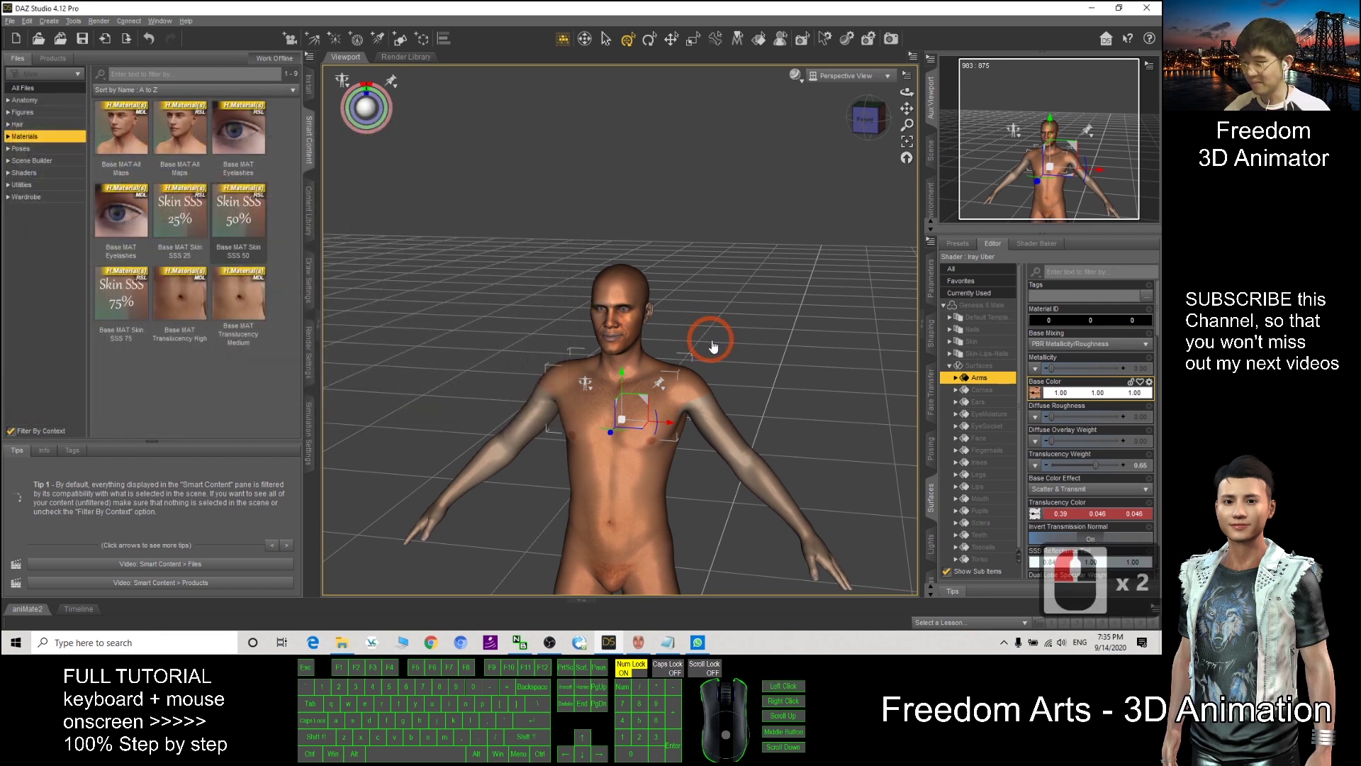
Set the Legs surface's Base Color image to obama003_legs.jpg from the copied obama003 folder path.
{"action": "left_click_drag", "start_coordinate": [906, 108], "coordinate": [907, 107]}
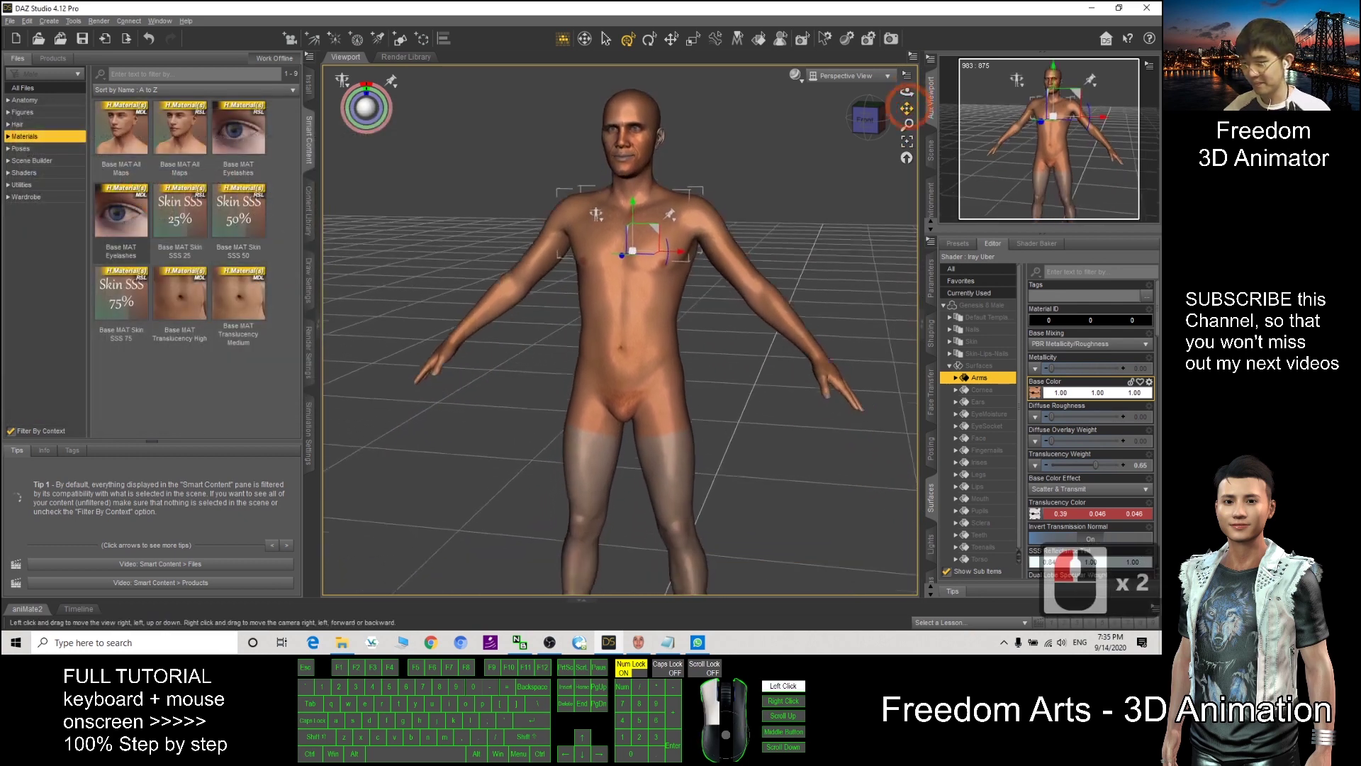
{"action": "scroll", "coordinate": [678, 396], "scroll_direction": "down", "scroll_amount": 11}
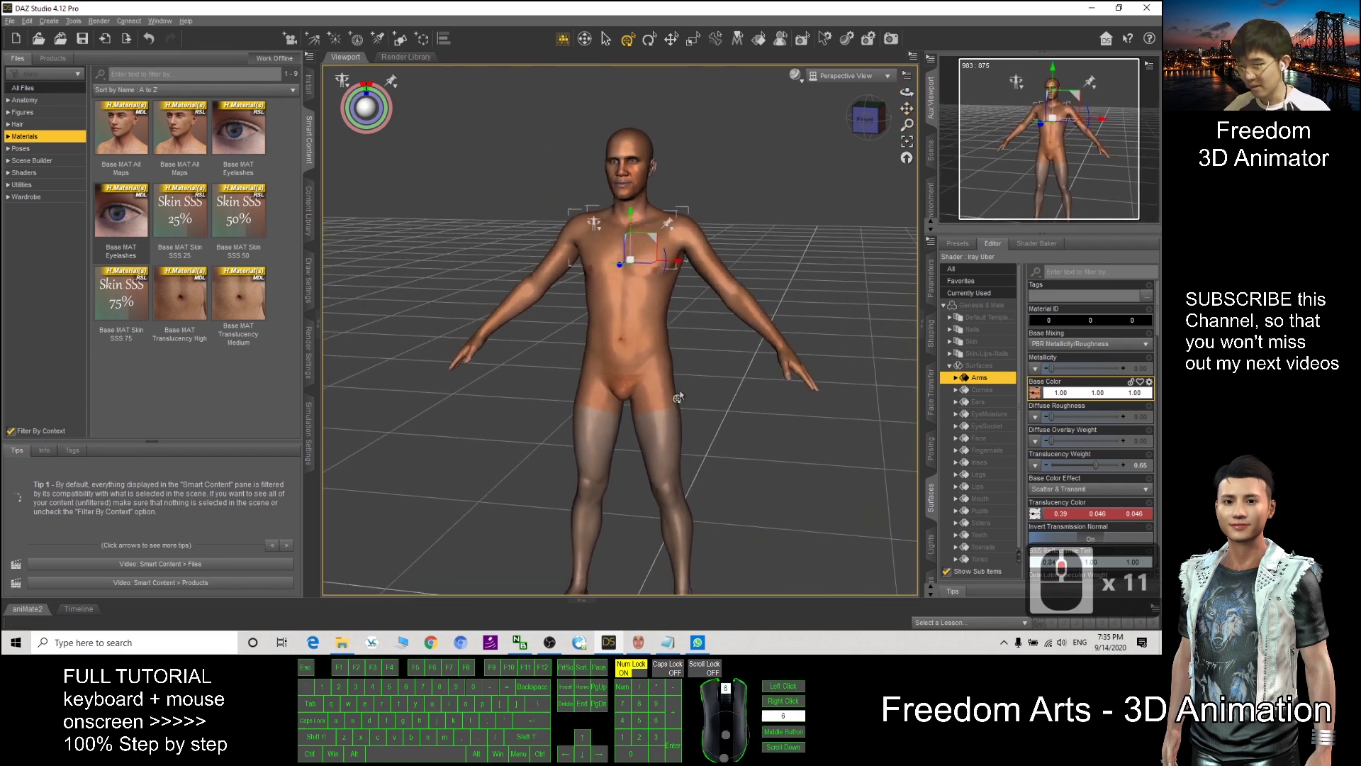
{"action": "scroll", "coordinate": [678, 397], "scroll_direction": "down", "scroll_amount": 6}
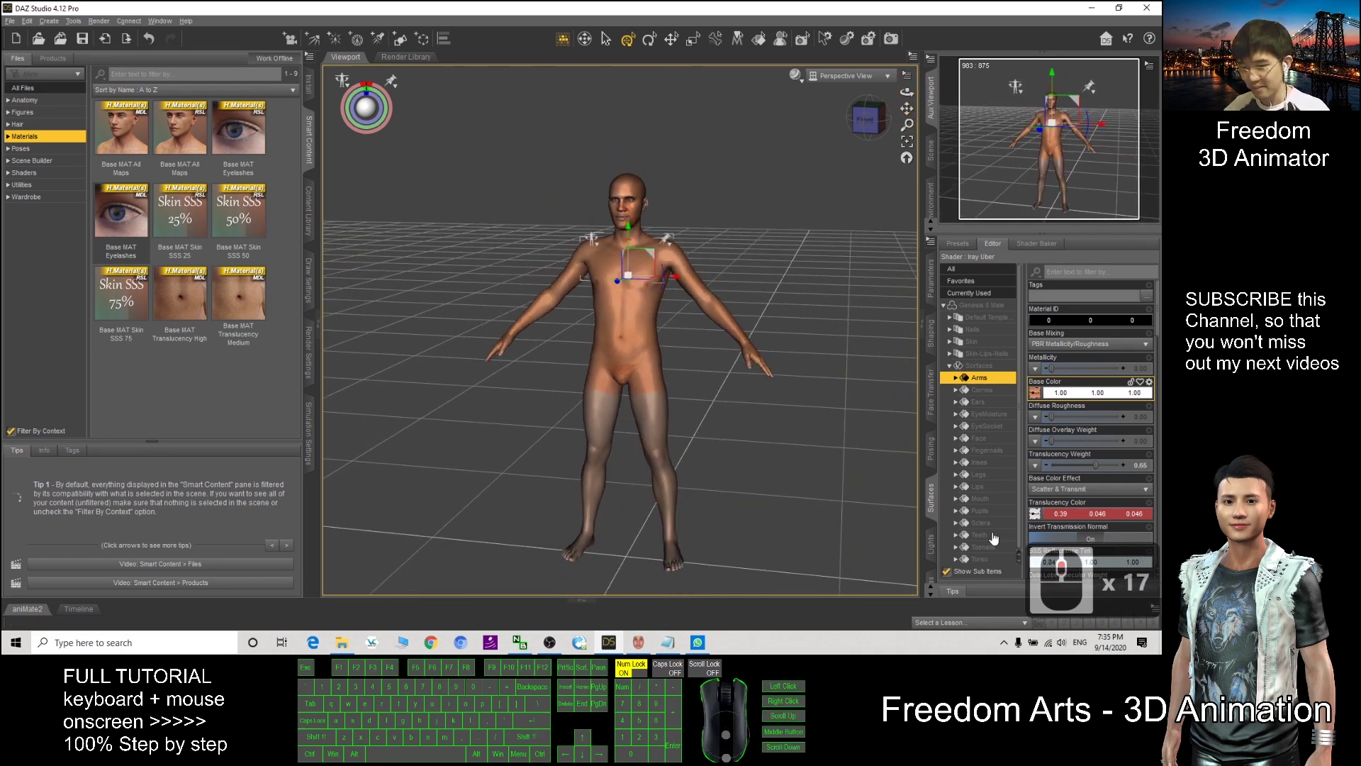
{"action": "left_click", "coordinate": [981, 474]}
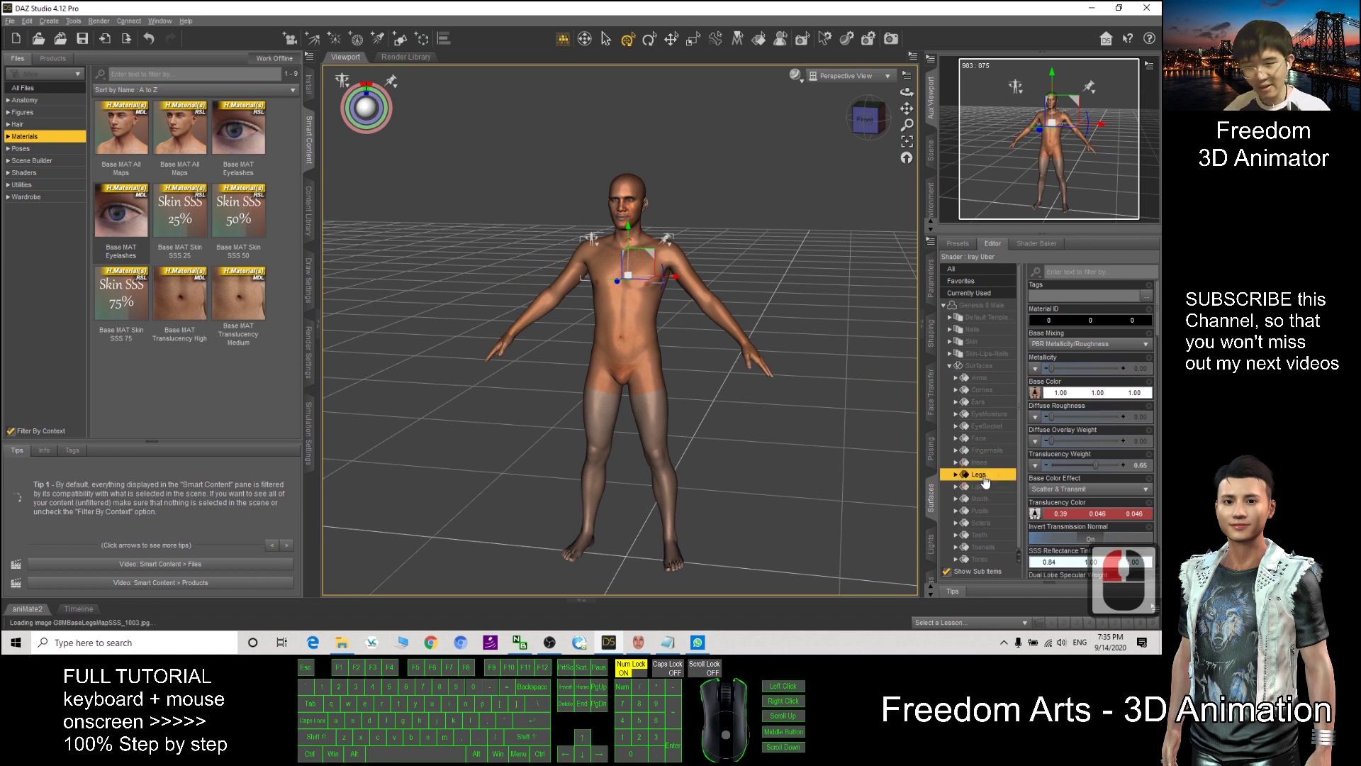
{"action": "left_click", "coordinate": [1036, 394]}
{"action": "left_click", "coordinate": [1061, 324]}
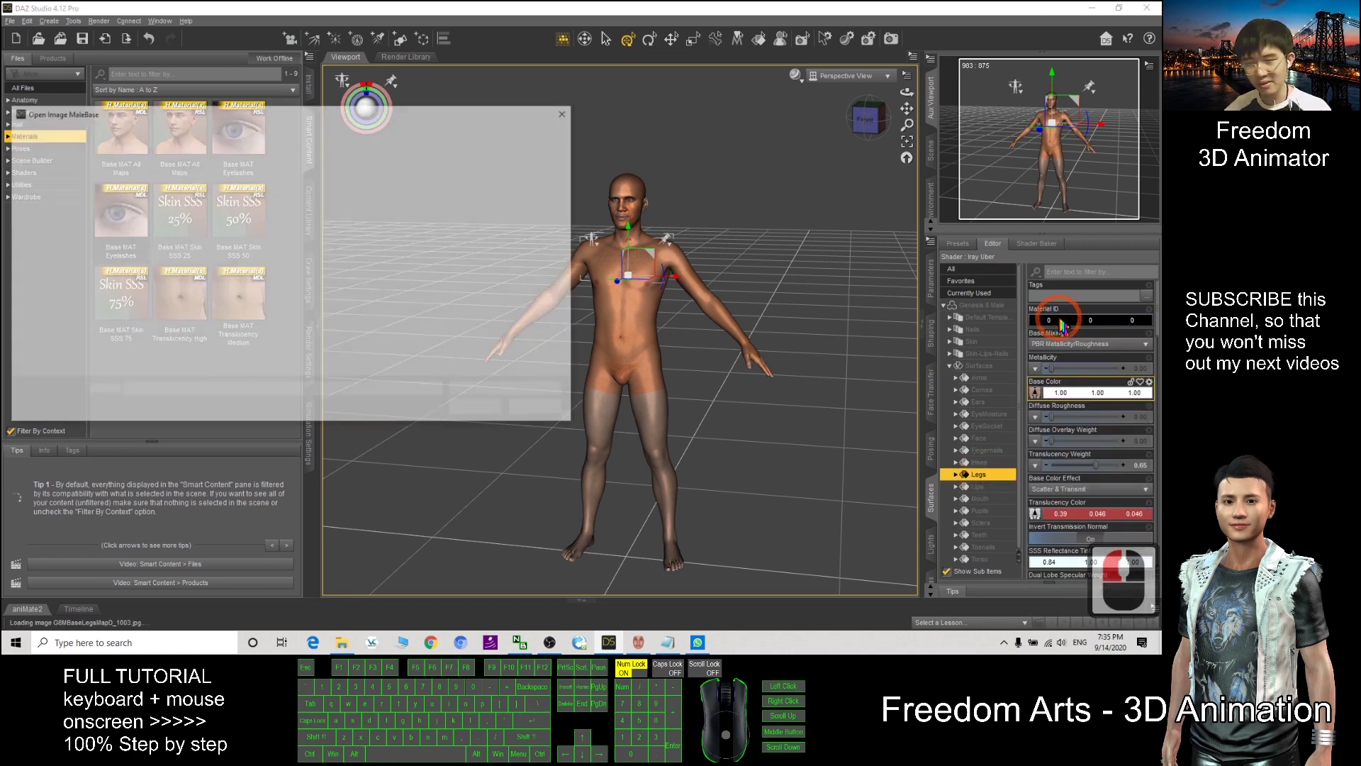
{"action": "left_click", "coordinate": [358, 131]}
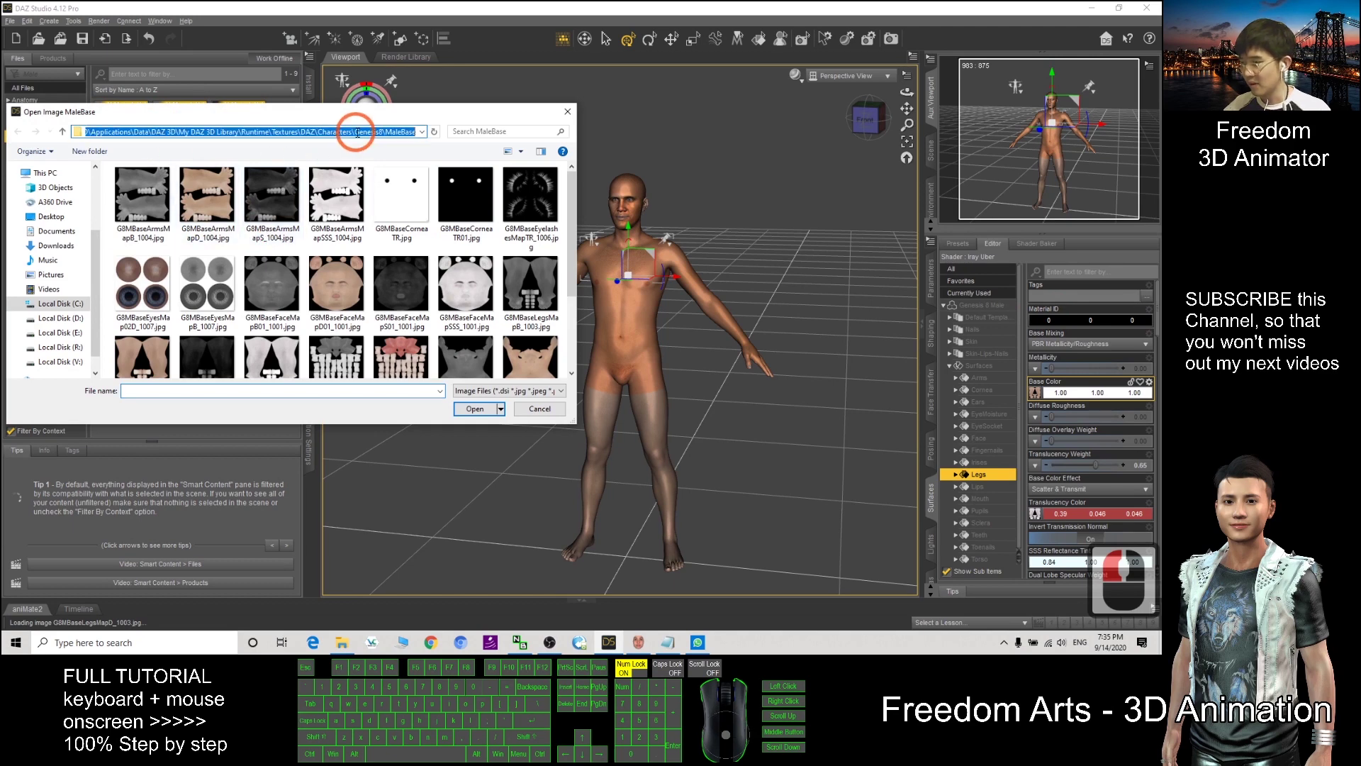
{"action": "key", "text": "ctrl+v"}
{"action": "key", "text": "Return"}
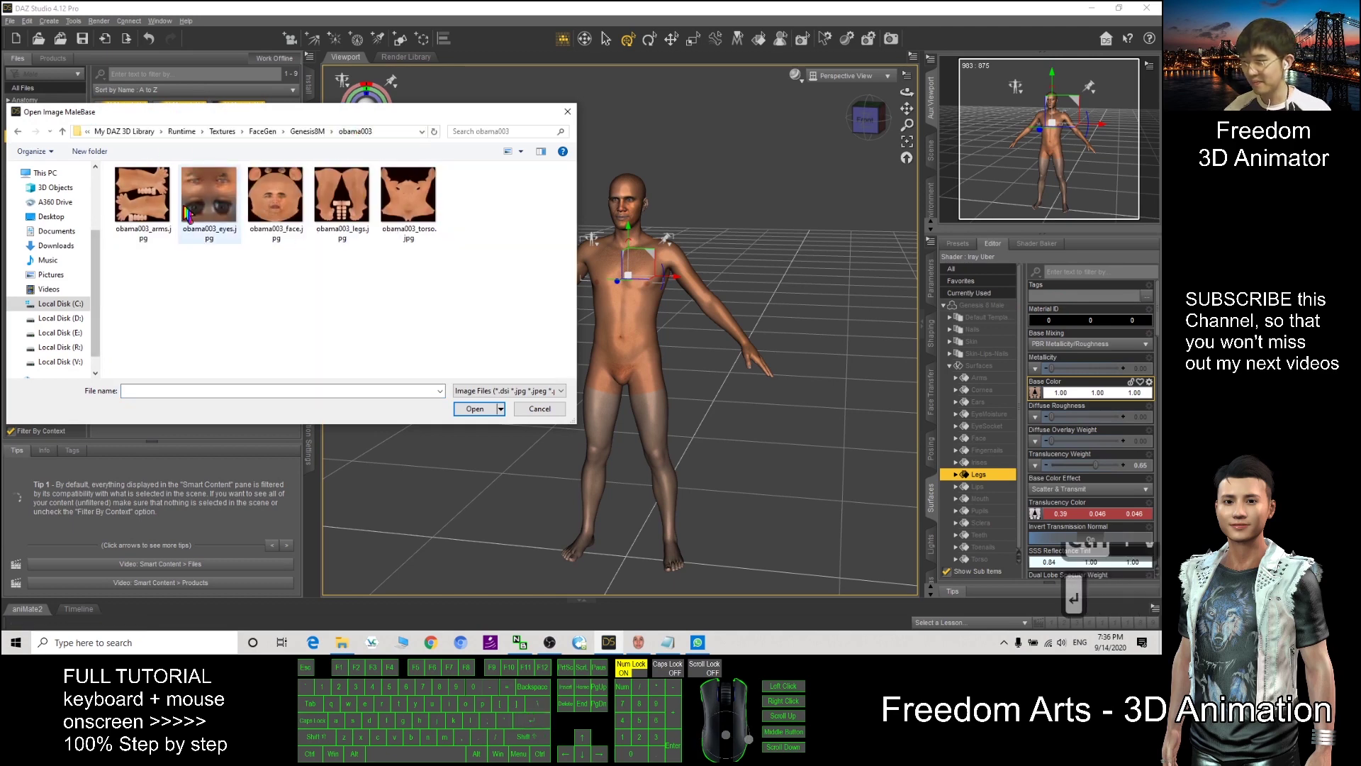
{"action": "double_click", "coordinate": [342, 195]}
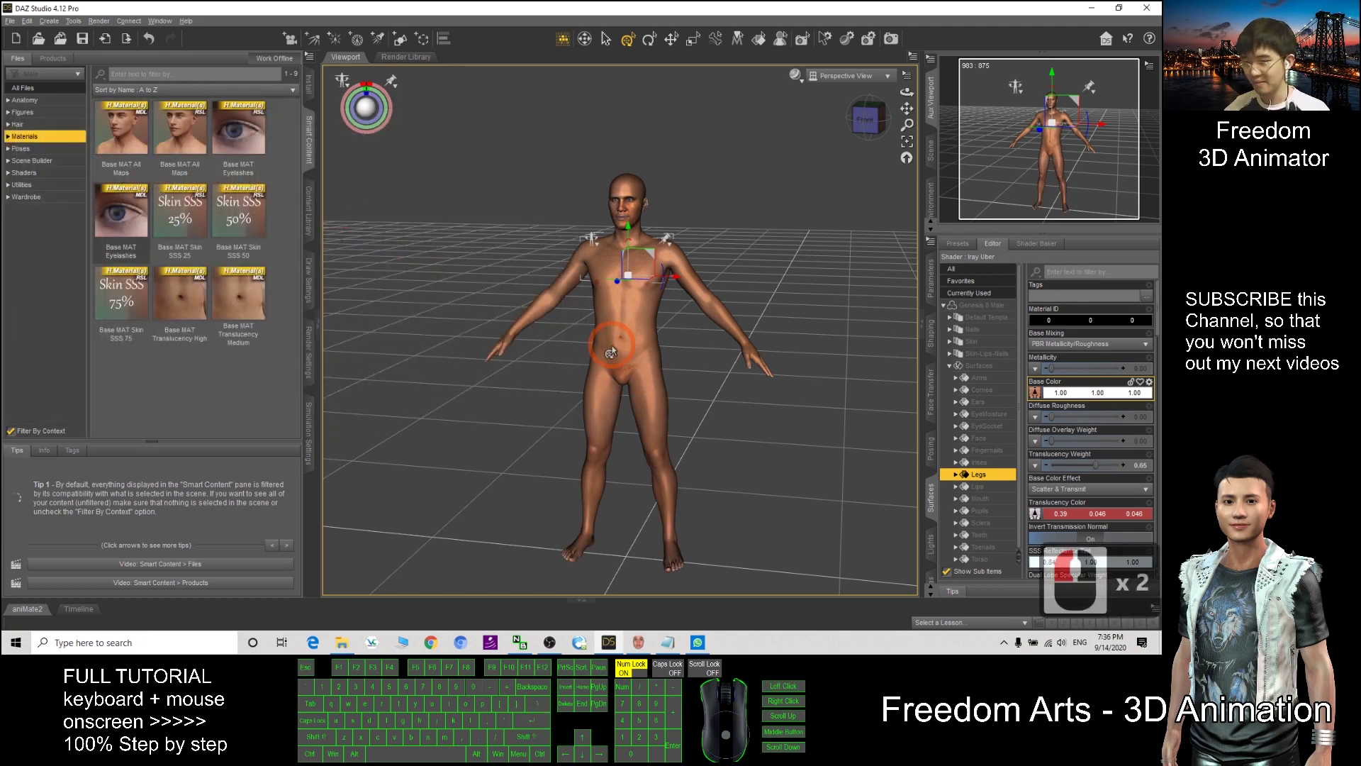
Check the body and head textures, and set the Ears surface's Base Color image to obama003_face.jpg from the obama003 folder.
{"action": "scroll", "coordinate": [771, 289], "scroll_direction": "up", "scroll_amount": 12}
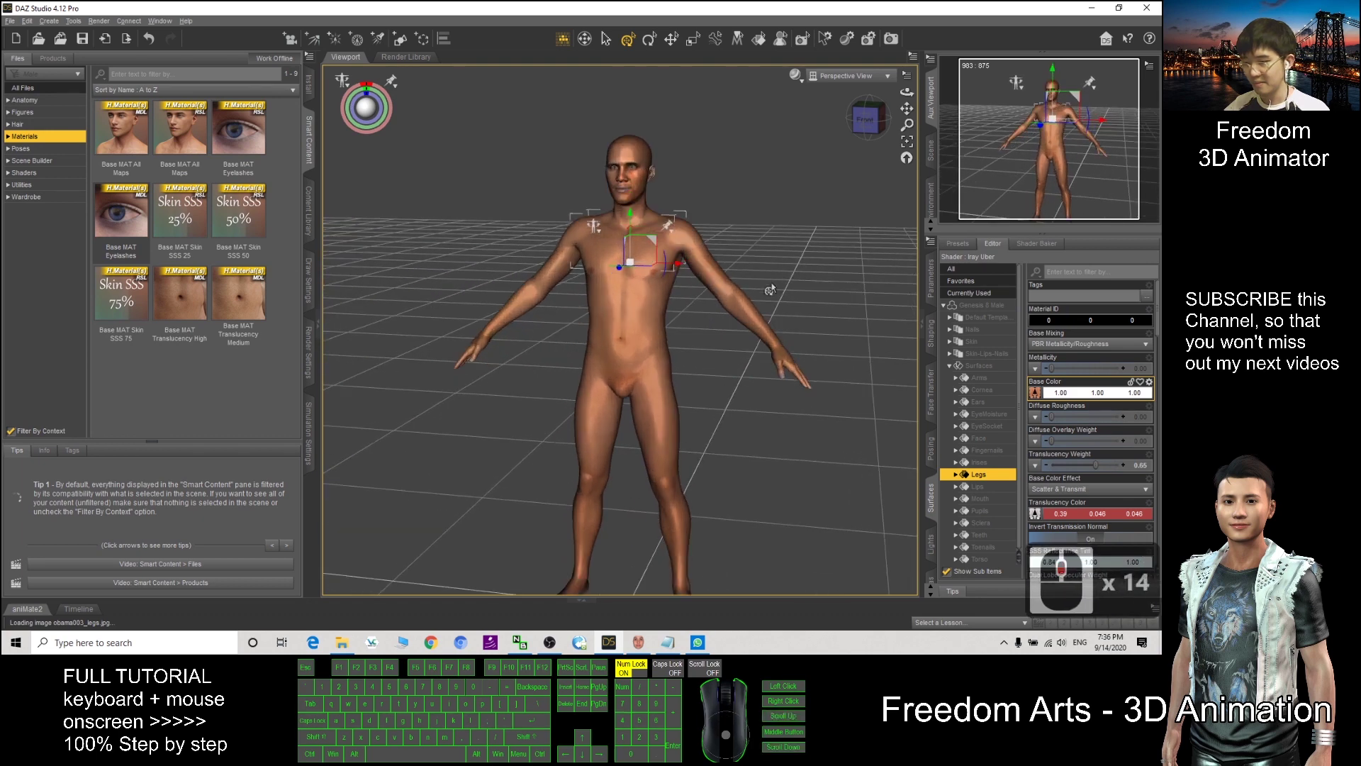
{"action": "scroll", "coordinate": [771, 290], "scroll_direction": "up", "scroll_amount": 16}
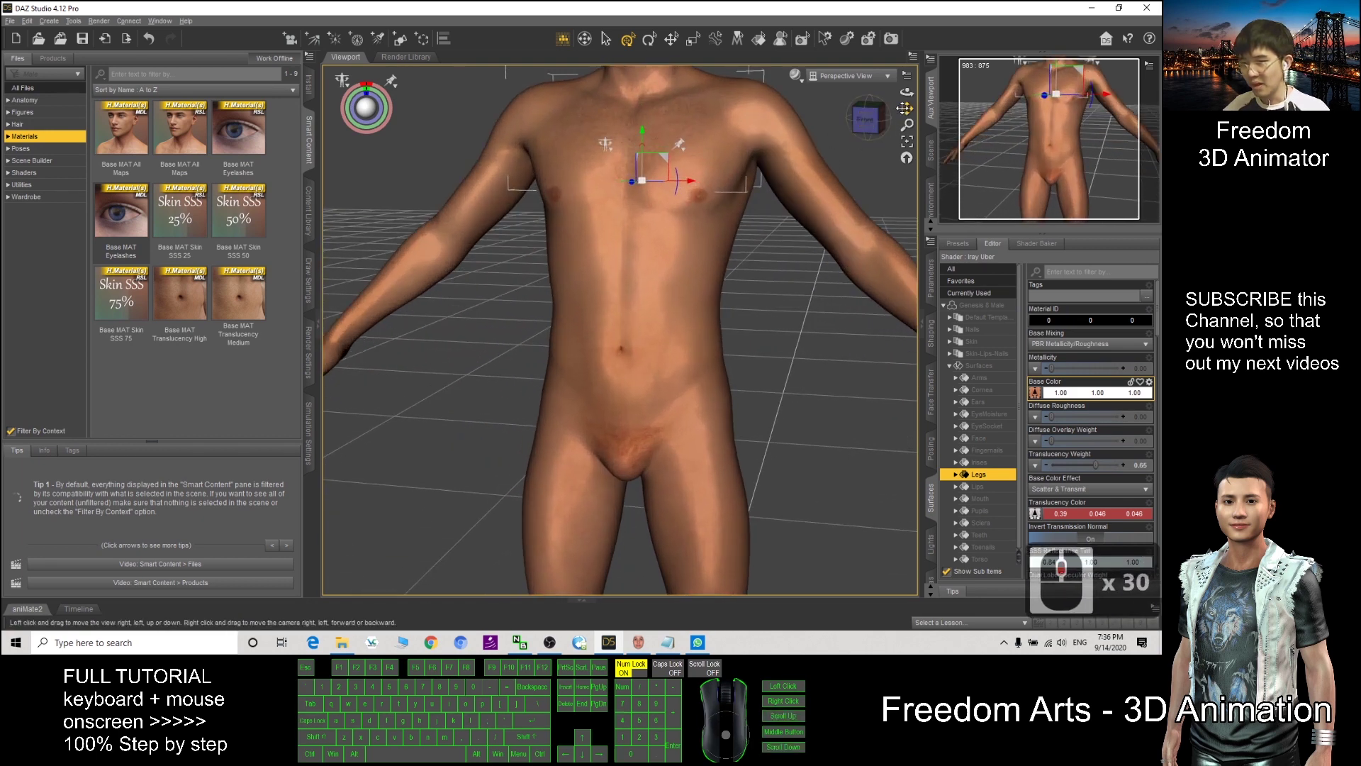
{"action": "left_click_drag", "start_coordinate": [904, 108], "coordinate": [900, 141]}
{"action": "scroll", "coordinate": [704, 227], "scroll_direction": "up", "scroll_amount": 12}
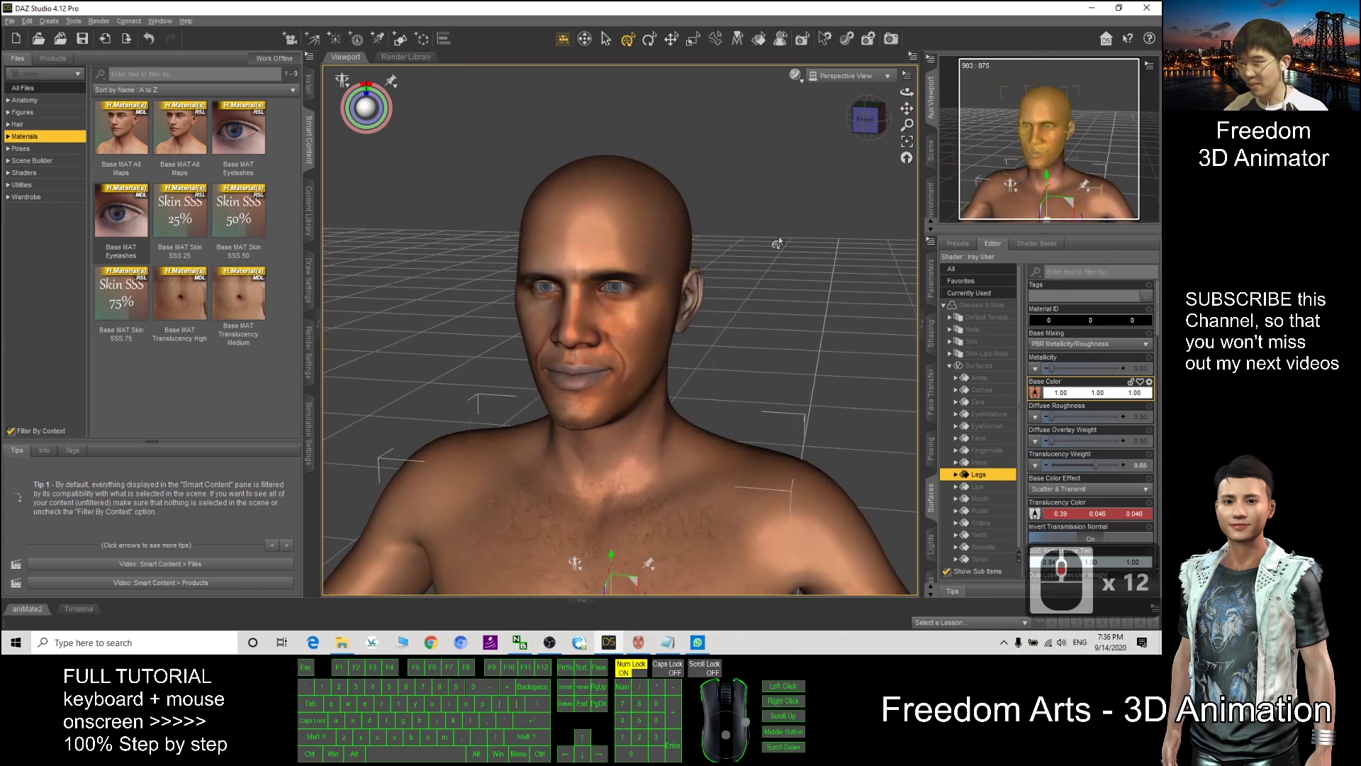
{"action": "left_click_drag", "start_coordinate": [777, 243], "coordinate": [654, 291]}
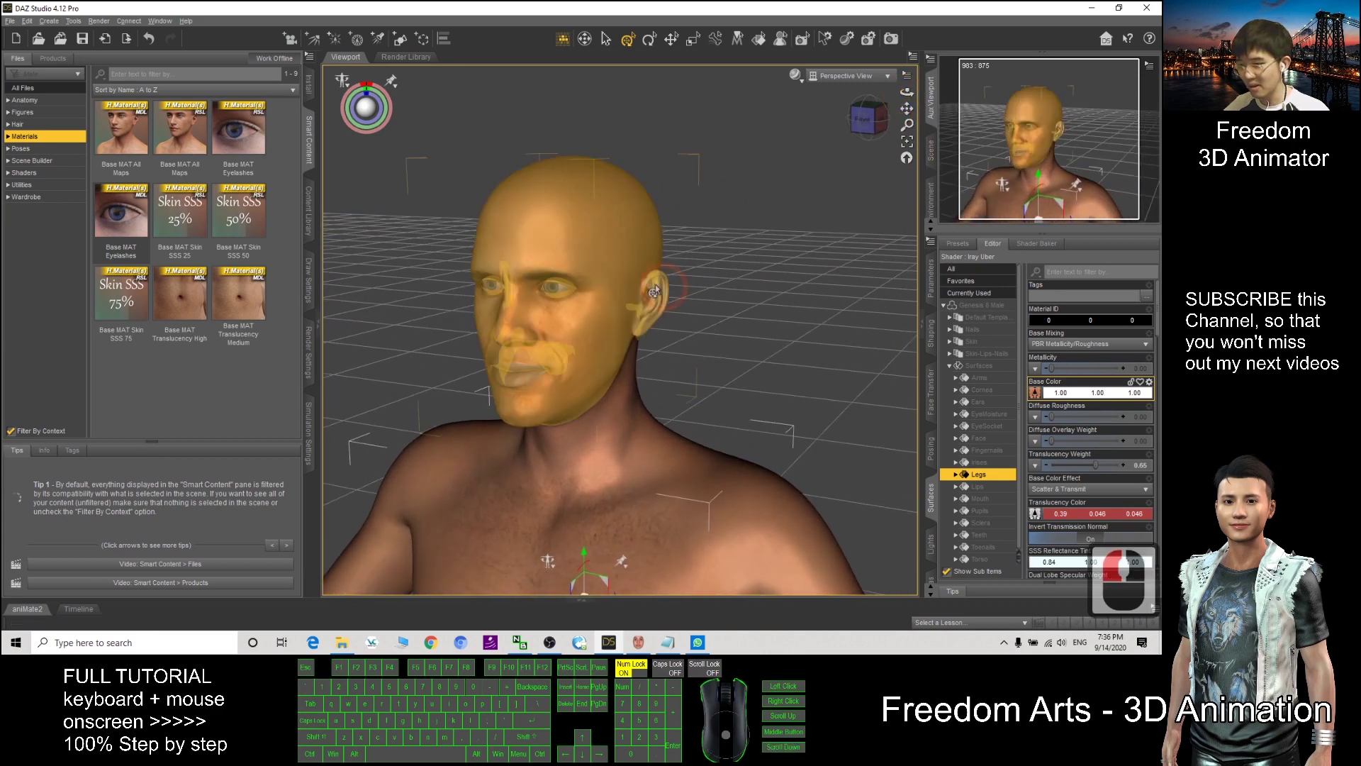
{"action": "left_click", "coordinate": [978, 402]}
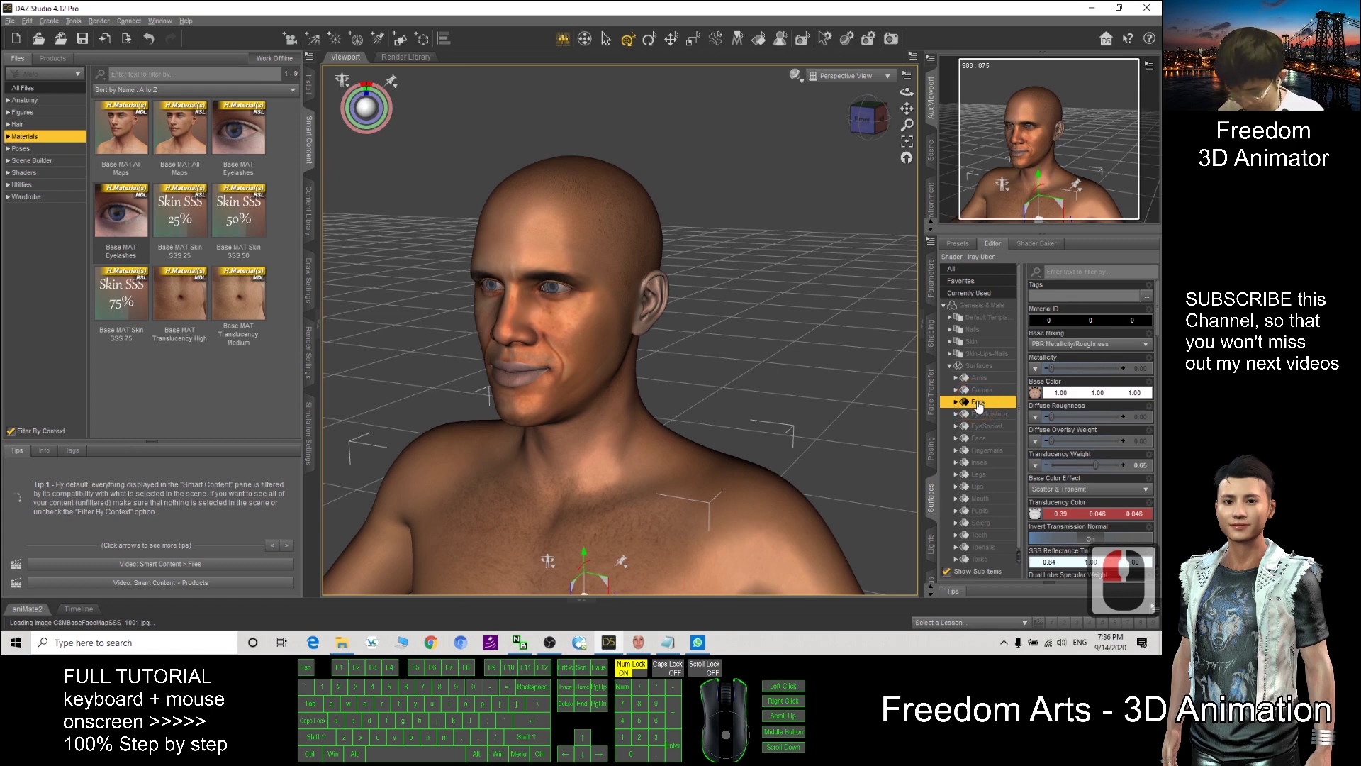
{"action": "left_click", "coordinate": [1035, 392]}
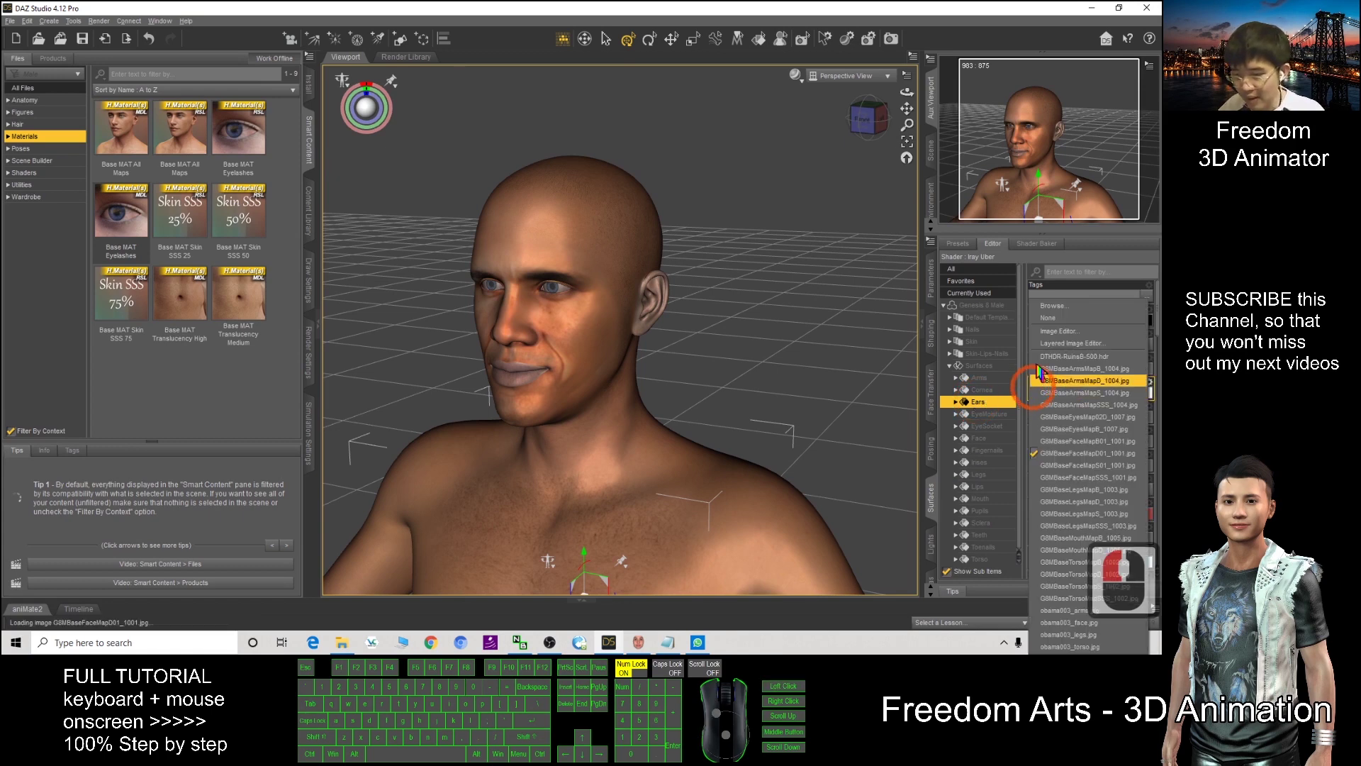
{"action": "left_click", "coordinate": [1055, 306]}
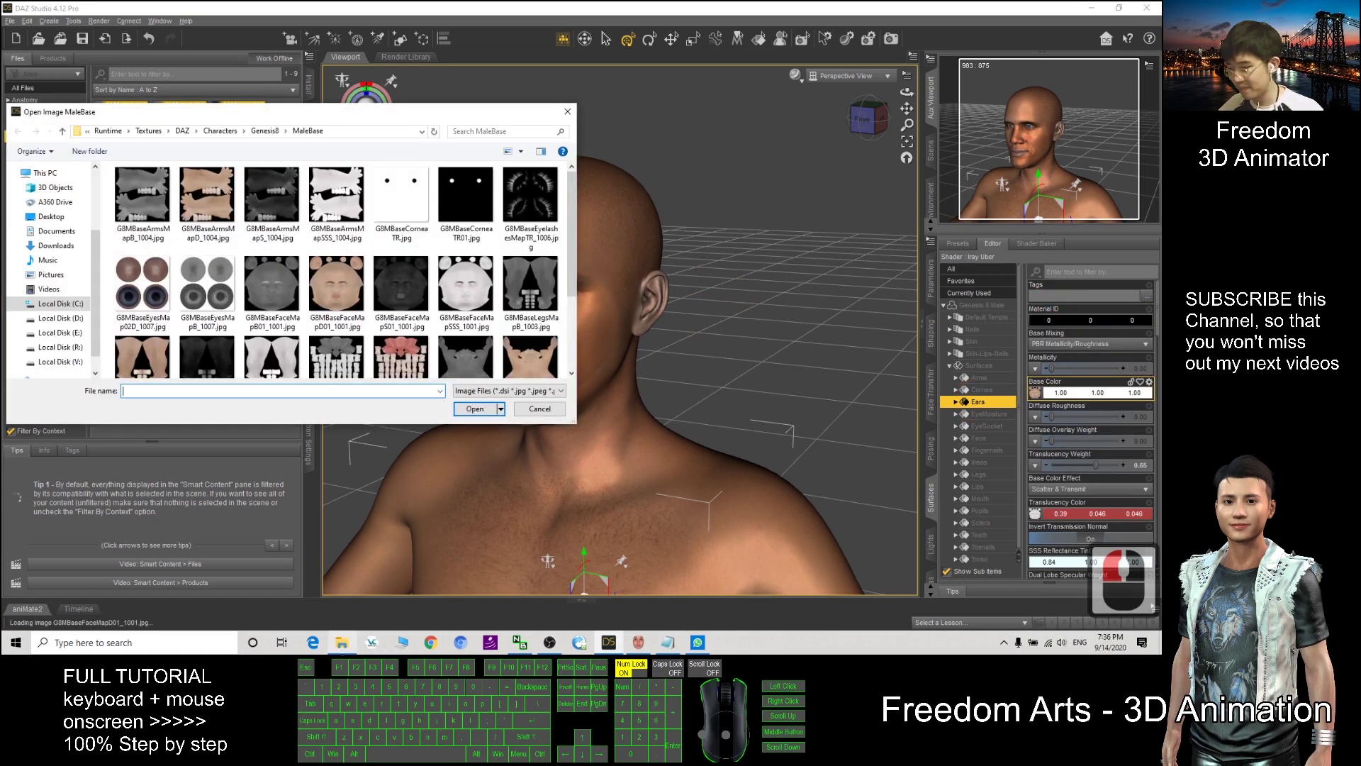
{"action": "left_click", "coordinate": [342, 643]}
{"action": "left_click", "coordinate": [343, 643]}
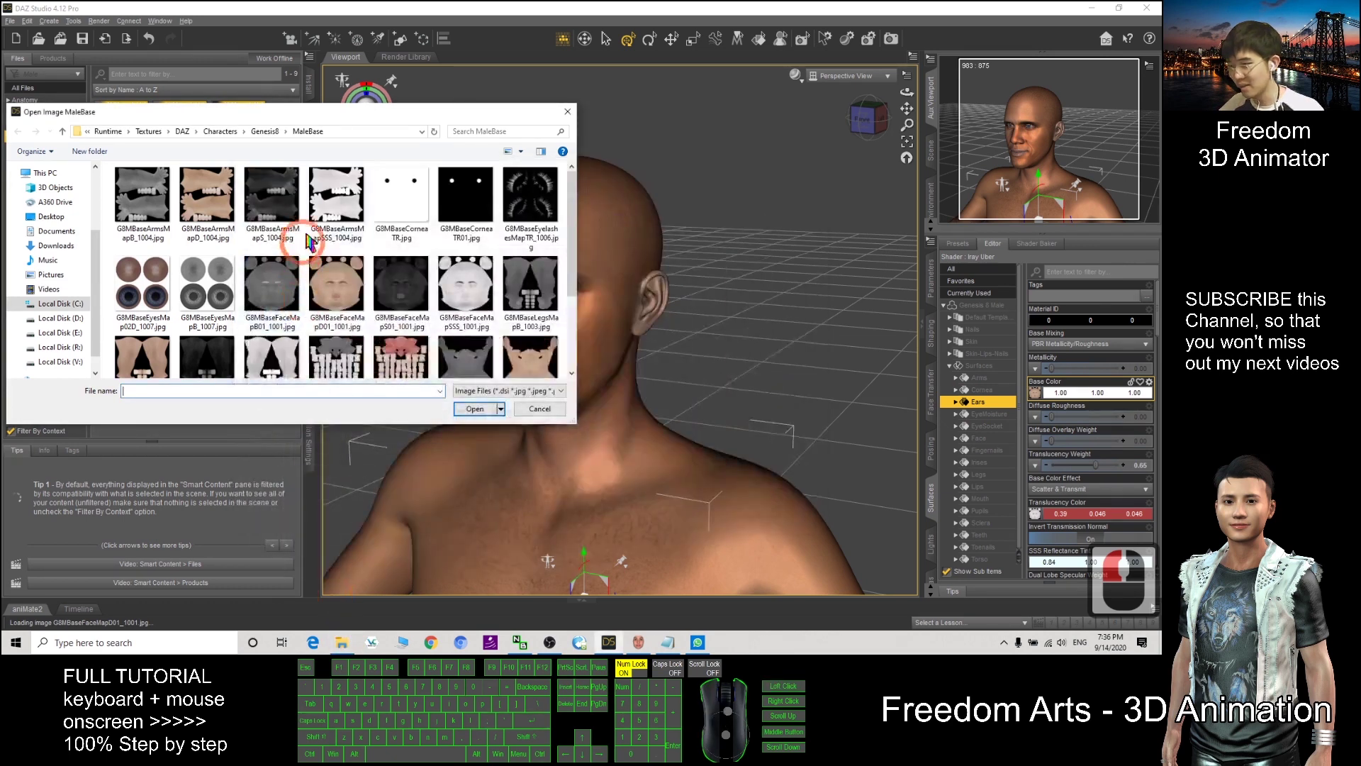
{"action": "left_click", "coordinate": [377, 133]}
{"action": "key", "text": "ctrl+v"}
{"action": "key", "text": "Return"}
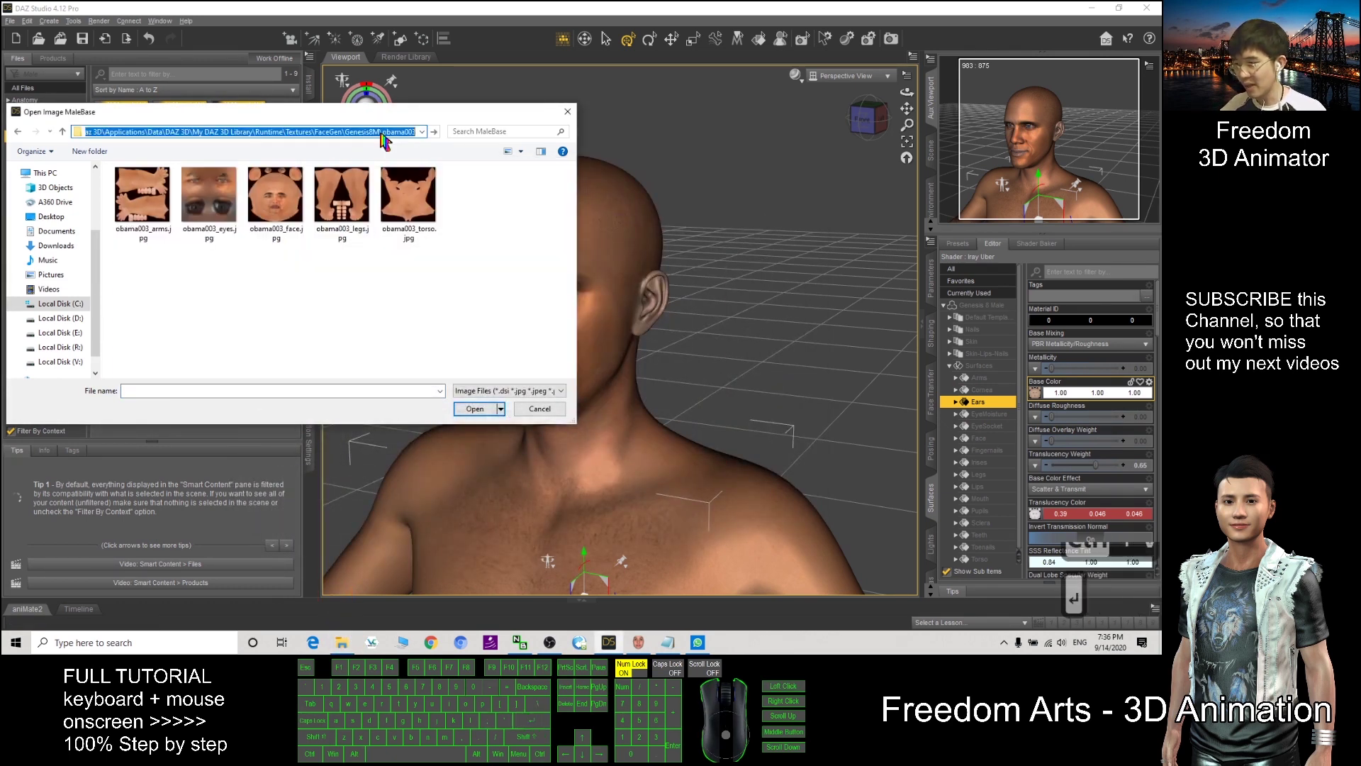
{"action": "double_click", "coordinate": [284, 204]}
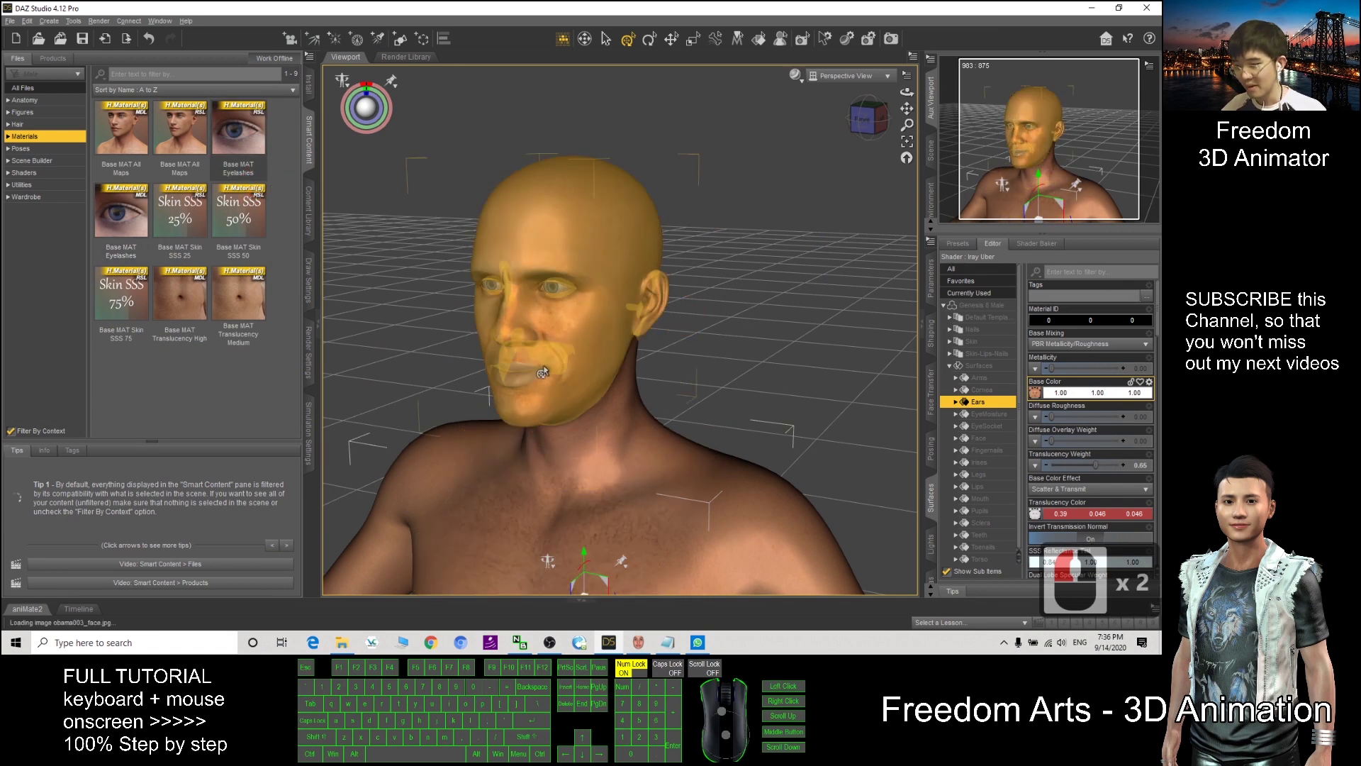
Set the Lips surface's Base Color image to obama003_face.jpg from the copied obama003 folder path, and check the face from the front.
{"action": "left_click", "coordinate": [977, 488]}
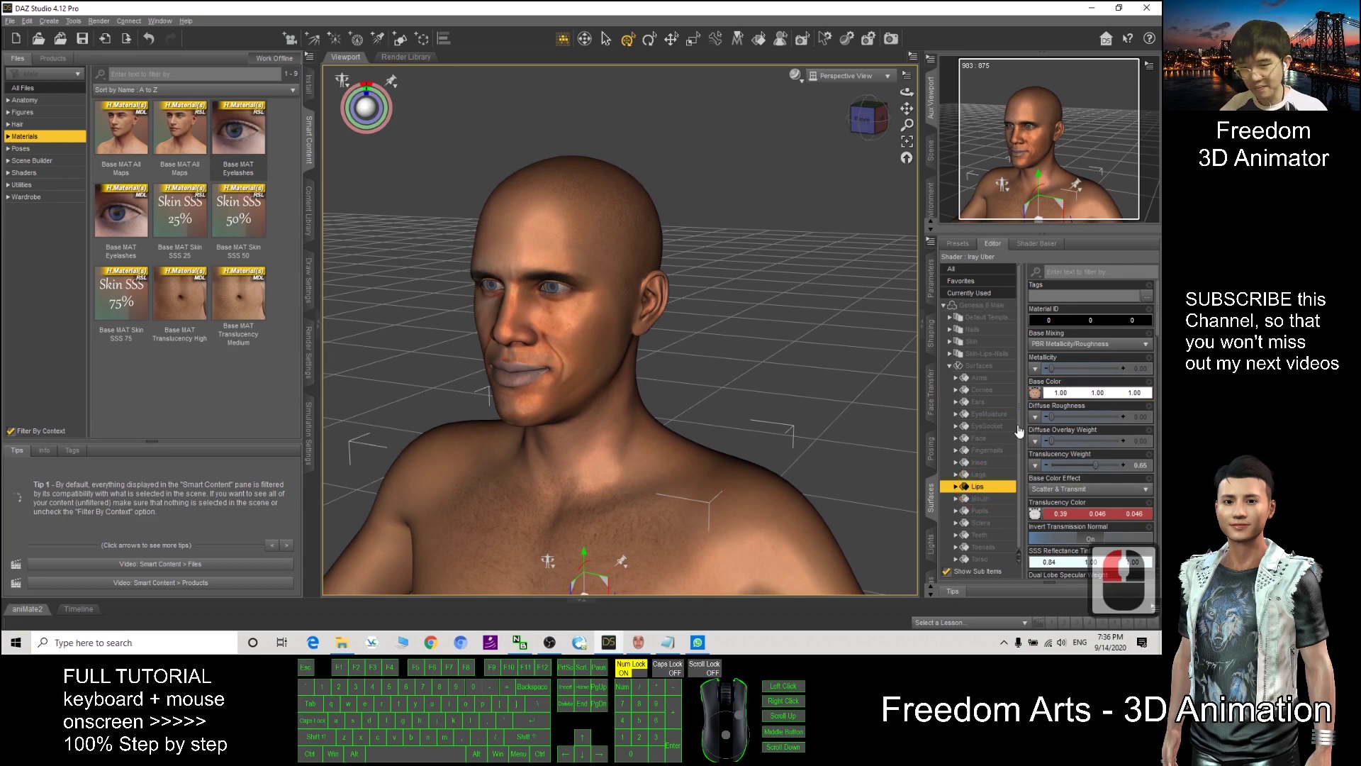
{"action": "left_click", "coordinate": [1036, 394]}
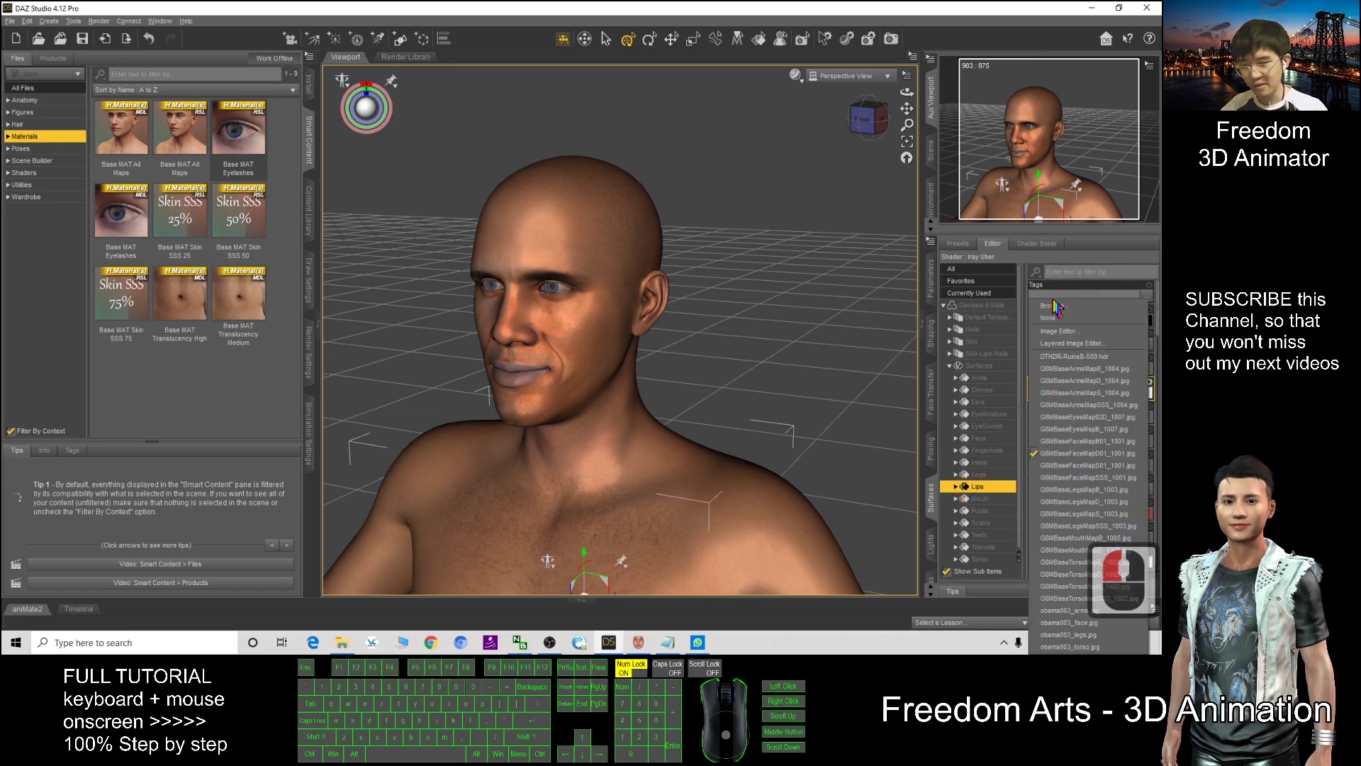
{"action": "left_click", "coordinate": [1050, 306]}
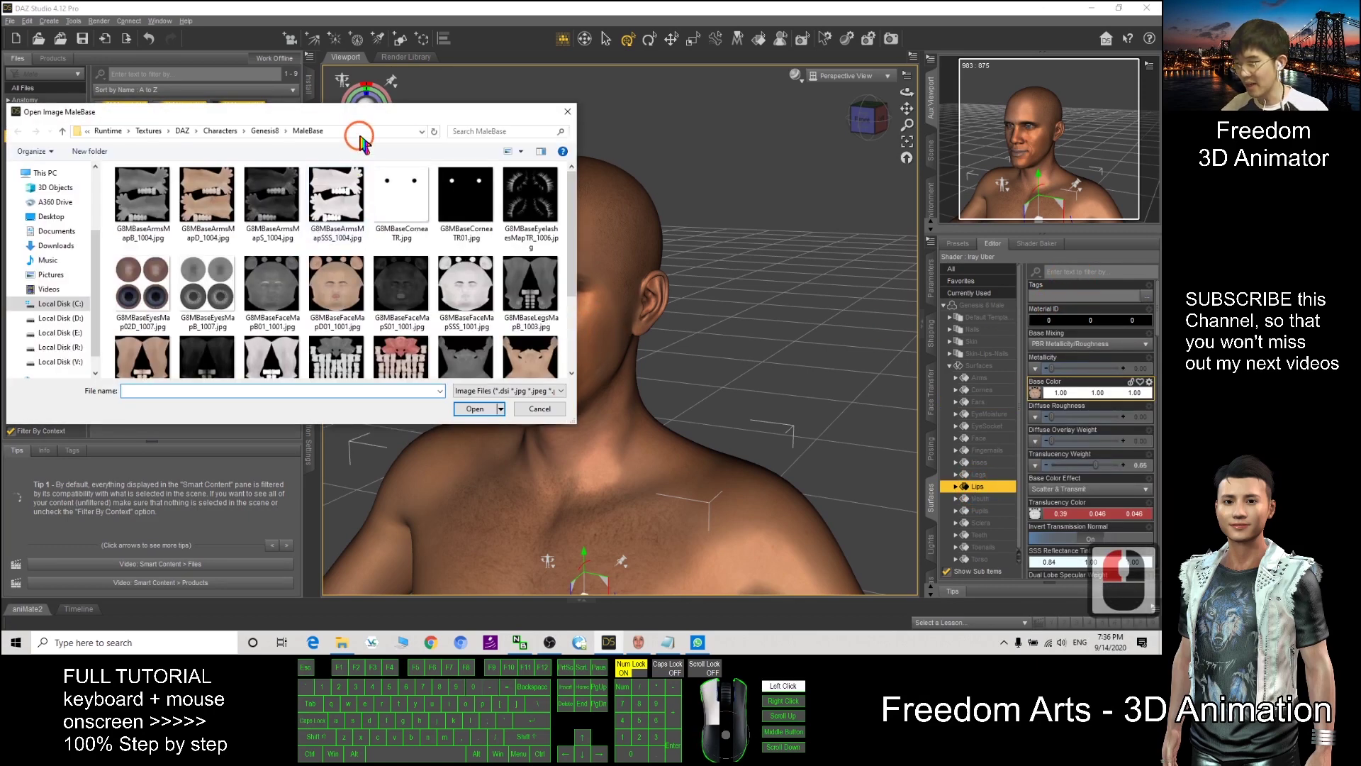
{"action": "left_click", "coordinate": [361, 133]}
{"action": "key", "text": "ctrl+v"}
{"action": "key", "text": "Return"}
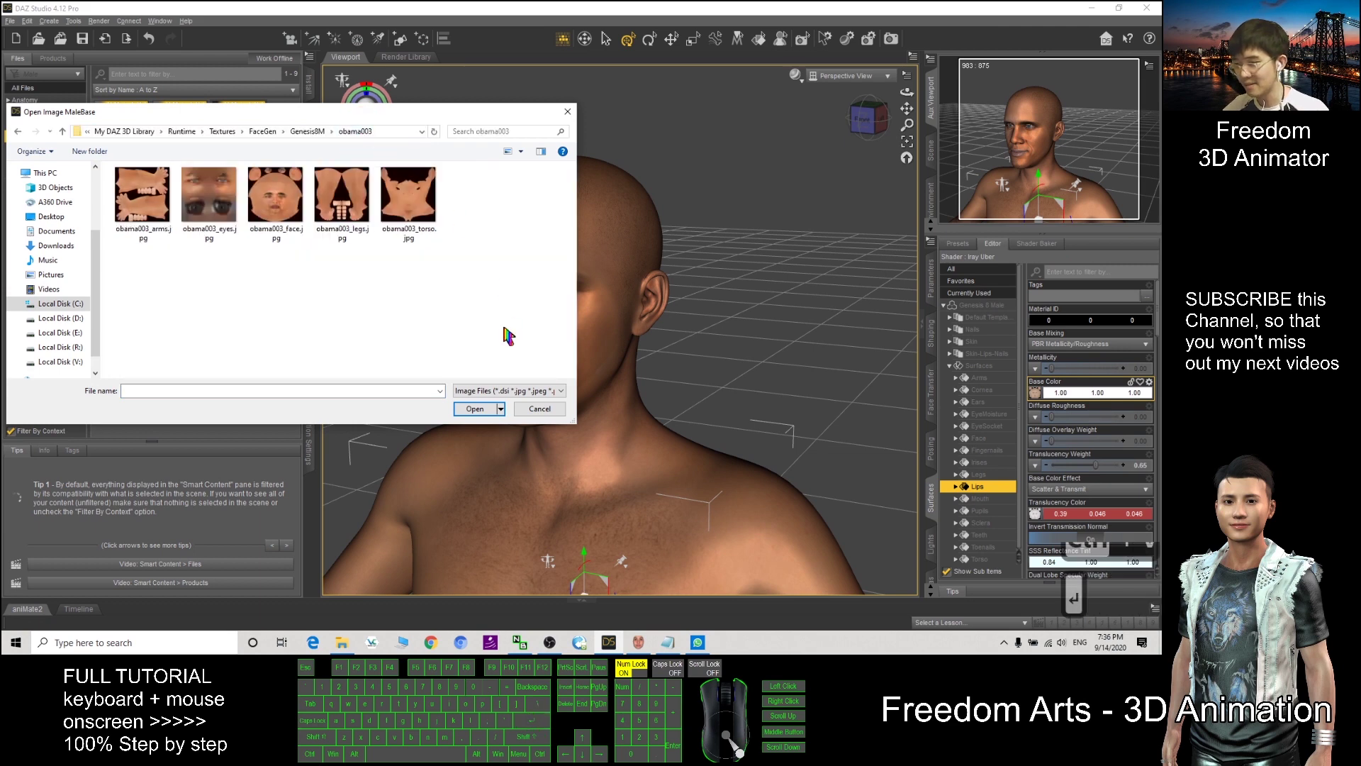
{"action": "double_click", "coordinate": [275, 195]}
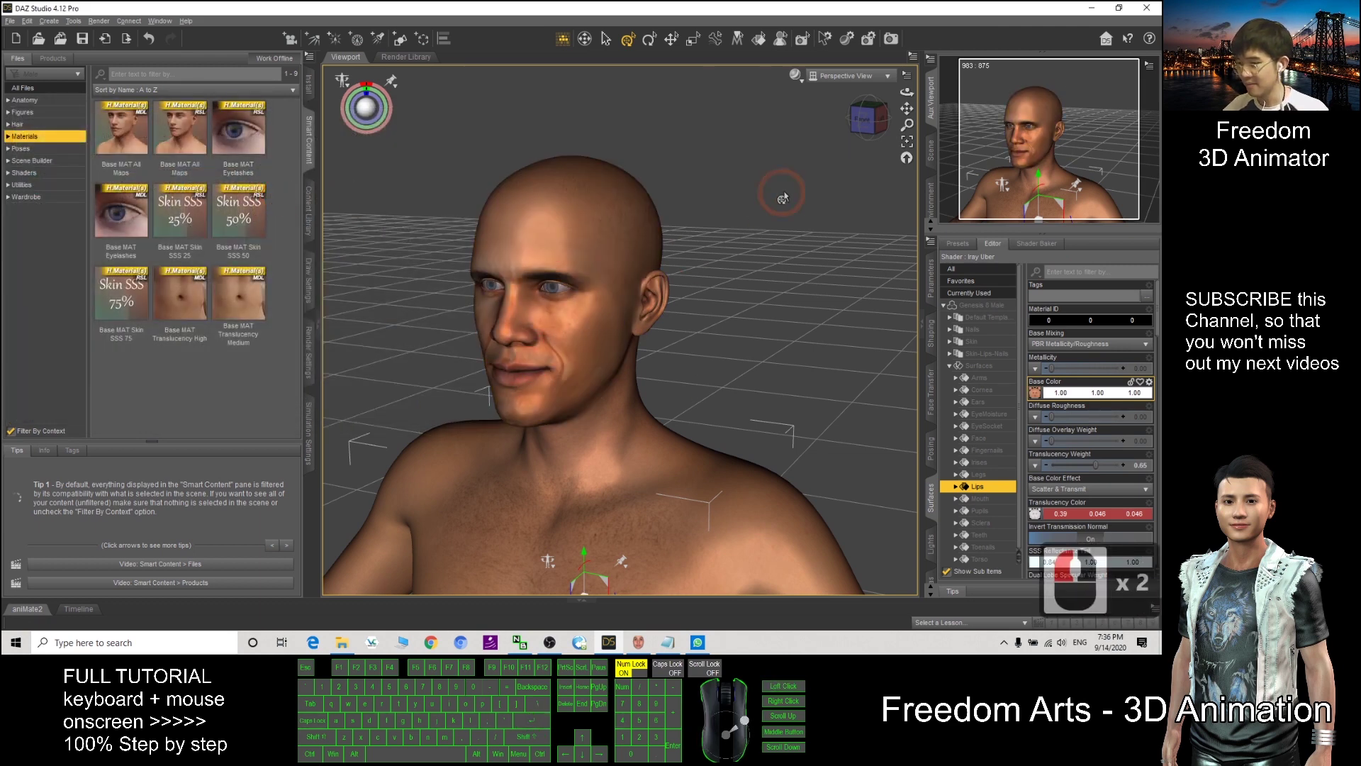
{"action": "scroll", "coordinate": [783, 213], "scroll_direction": "up", "scroll_amount": 4}
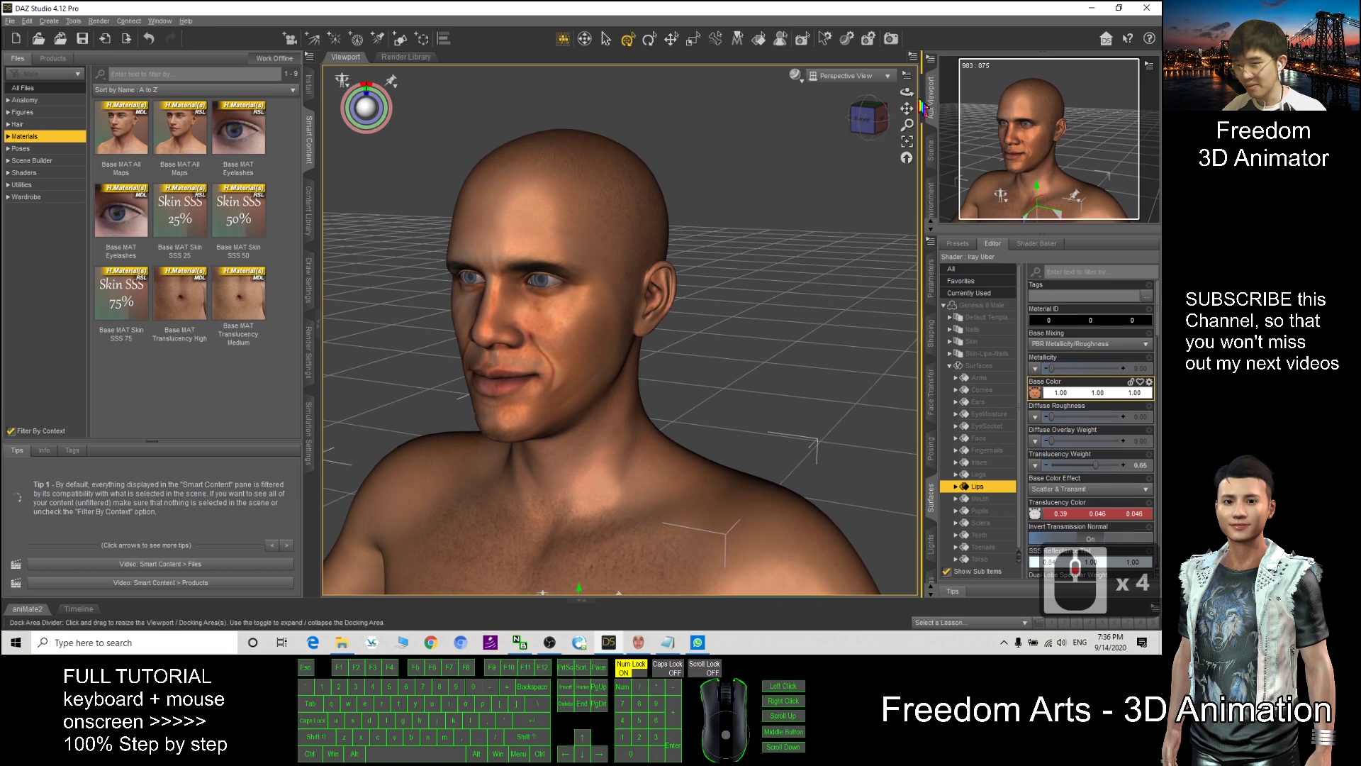
{"action": "left_click", "coordinate": [863, 119]}
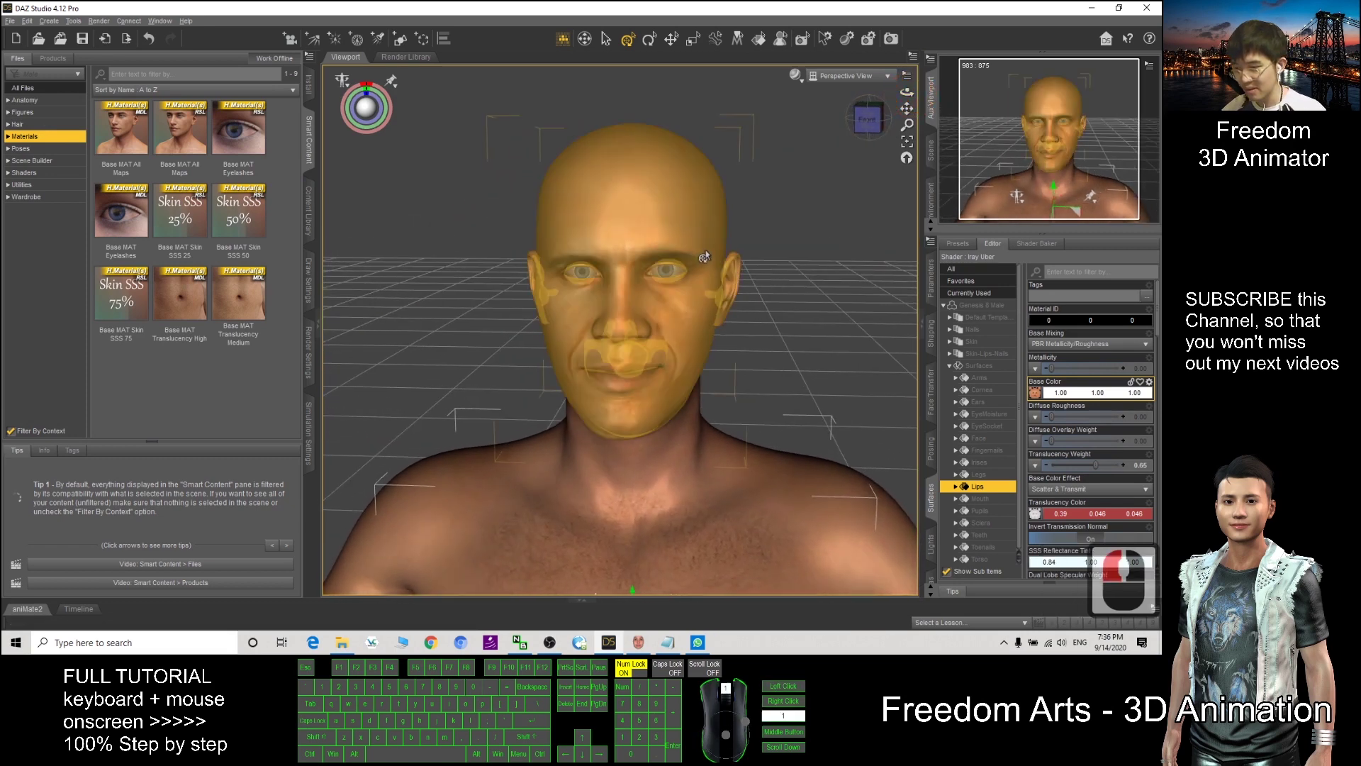
{"action": "scroll", "coordinate": [705, 249], "scroll_direction": "up", "scroll_amount": 4}
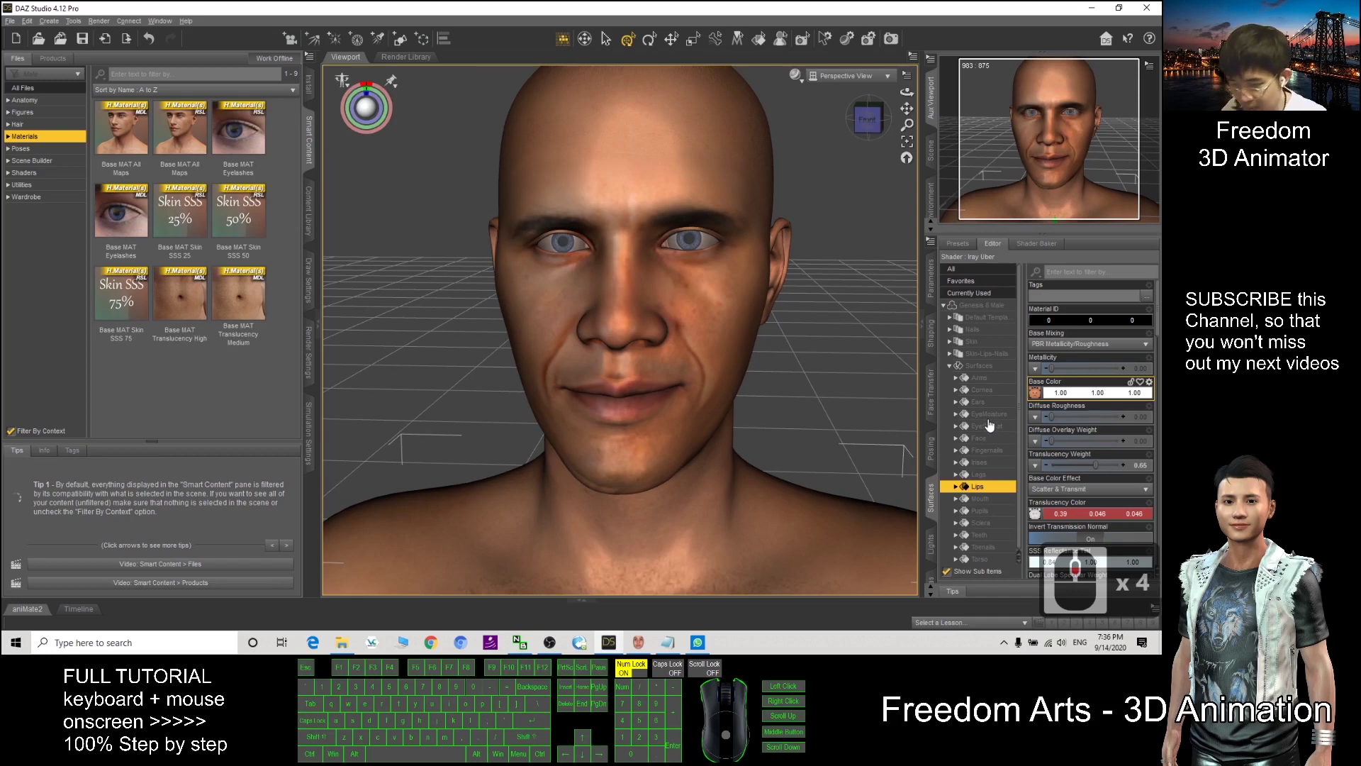
Set the EyeSocket surface's Base Color image to obama003_face.jpg, browsing to the obama003 folder with the copied path.
{"action": "scroll", "coordinate": [982, 523], "scroll_direction": "down", "scroll_amount": 2}
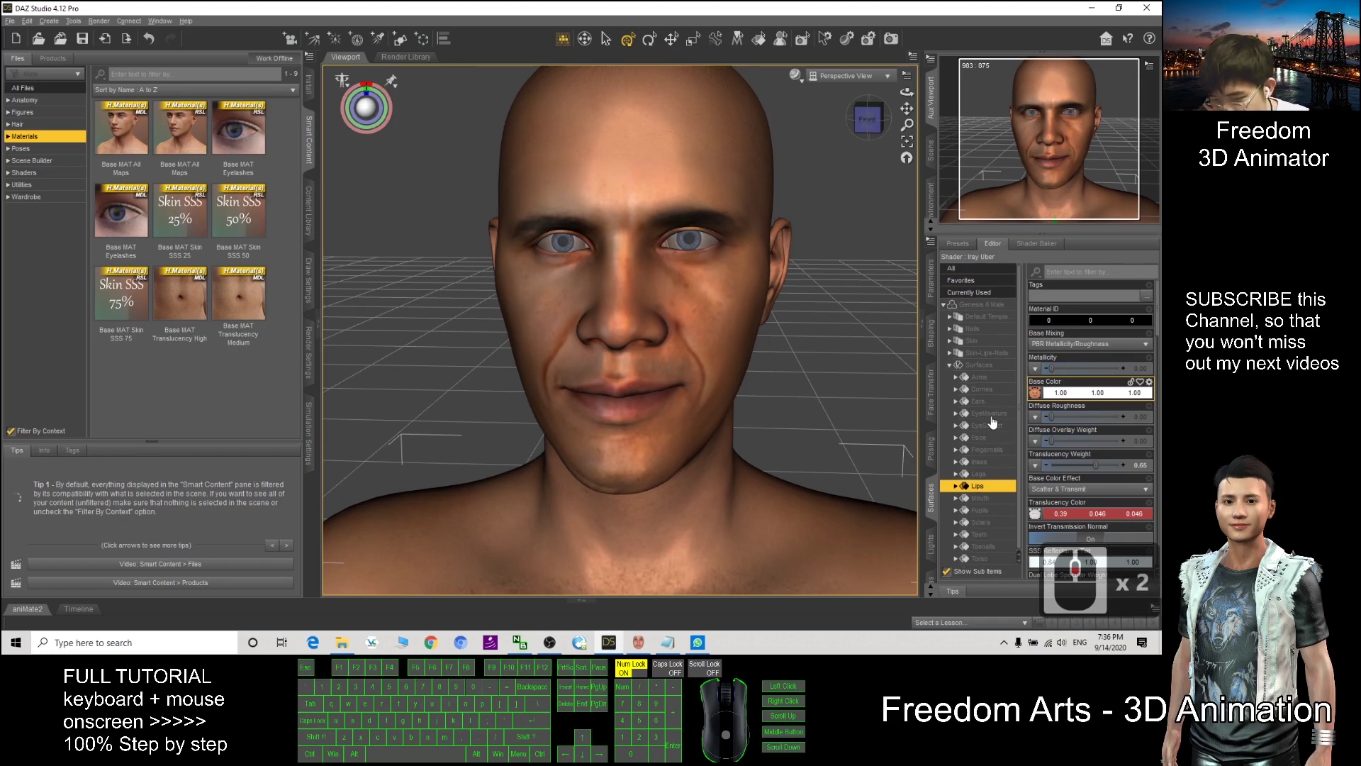
{"action": "left_click", "coordinate": [982, 389]}
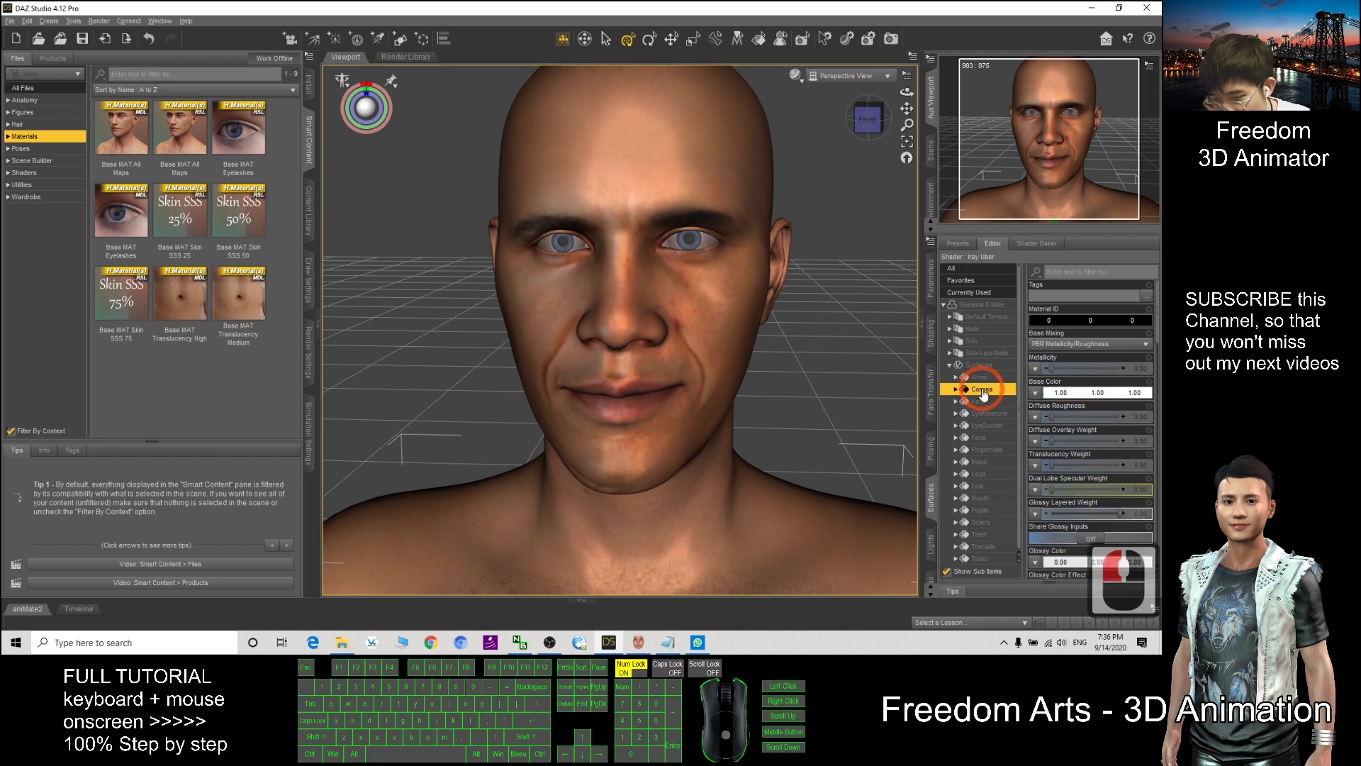
{"action": "scroll", "coordinate": [1096, 398], "scroll_direction": "down", "scroll_amount": 6}
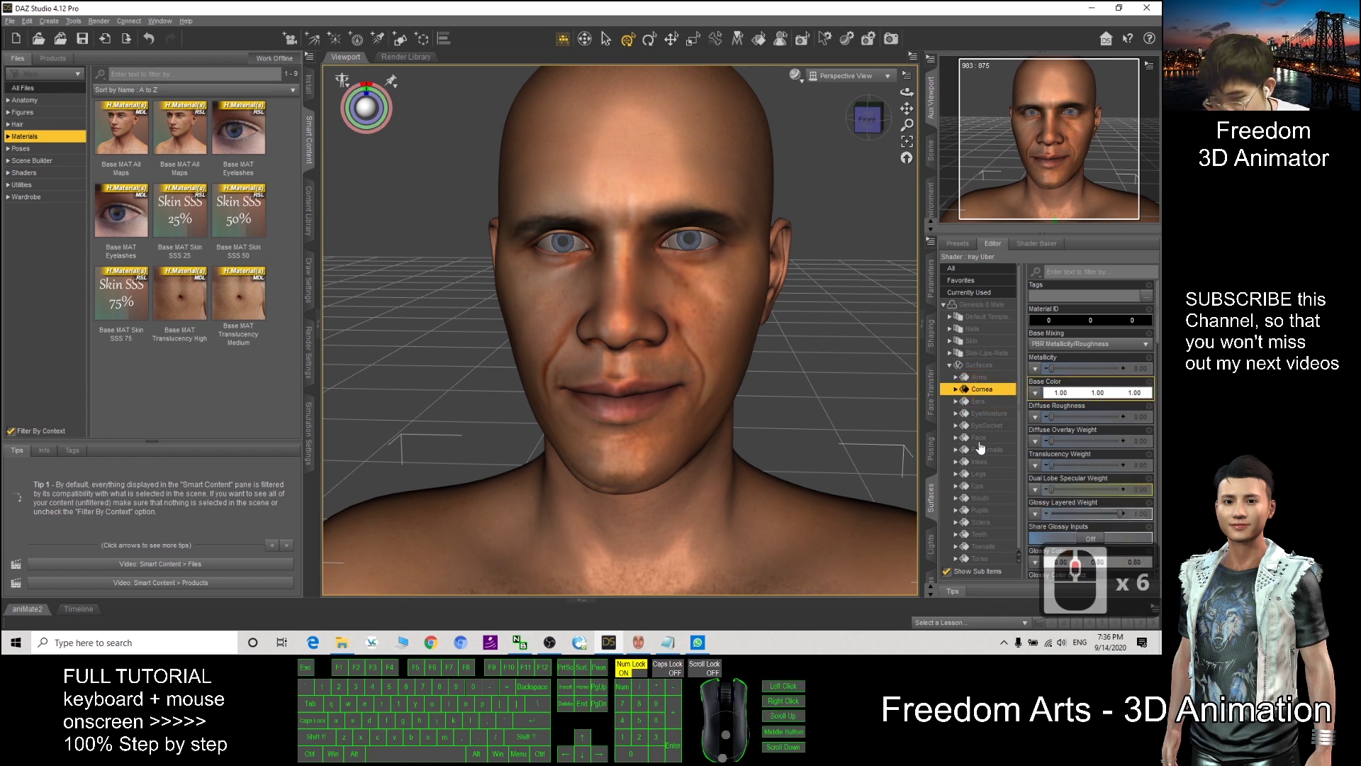
{"action": "left_click", "coordinate": [989, 427]}
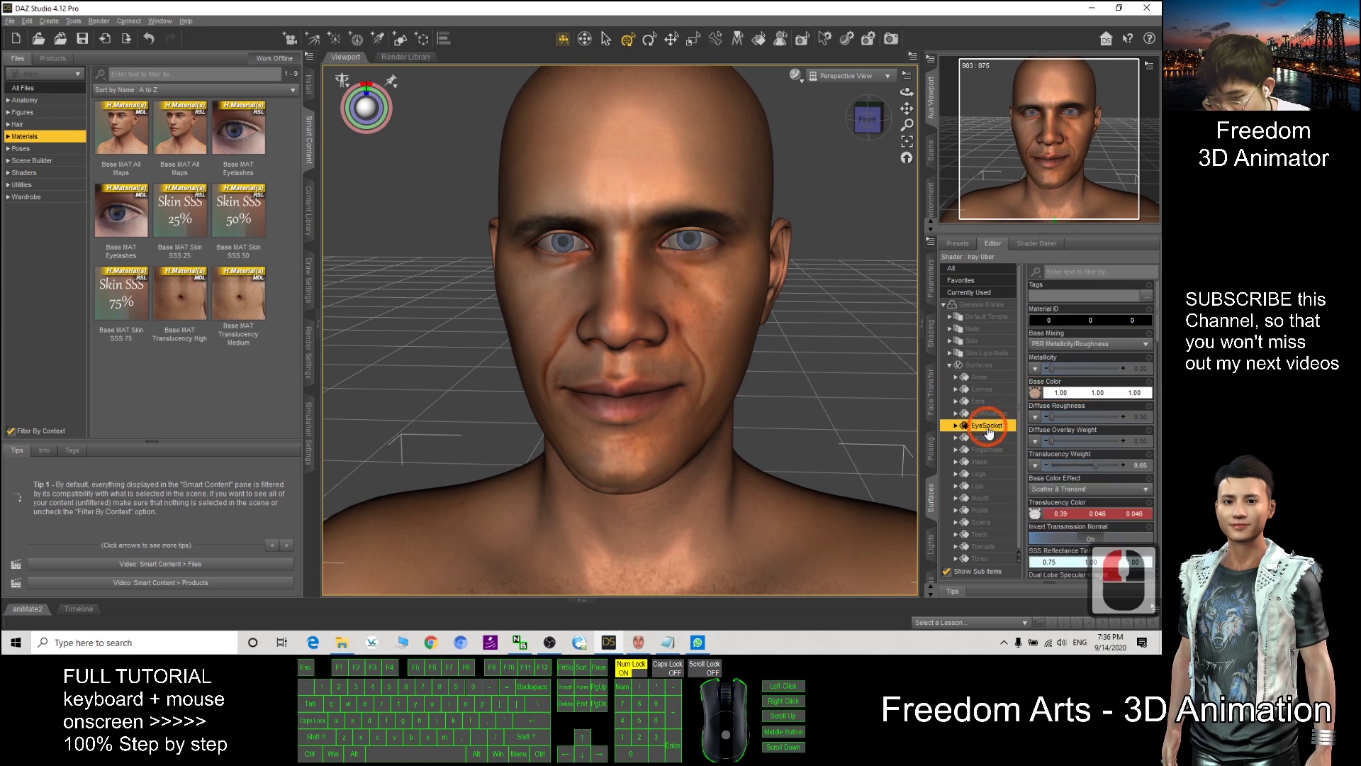
{"action": "left_click", "coordinate": [1036, 395]}
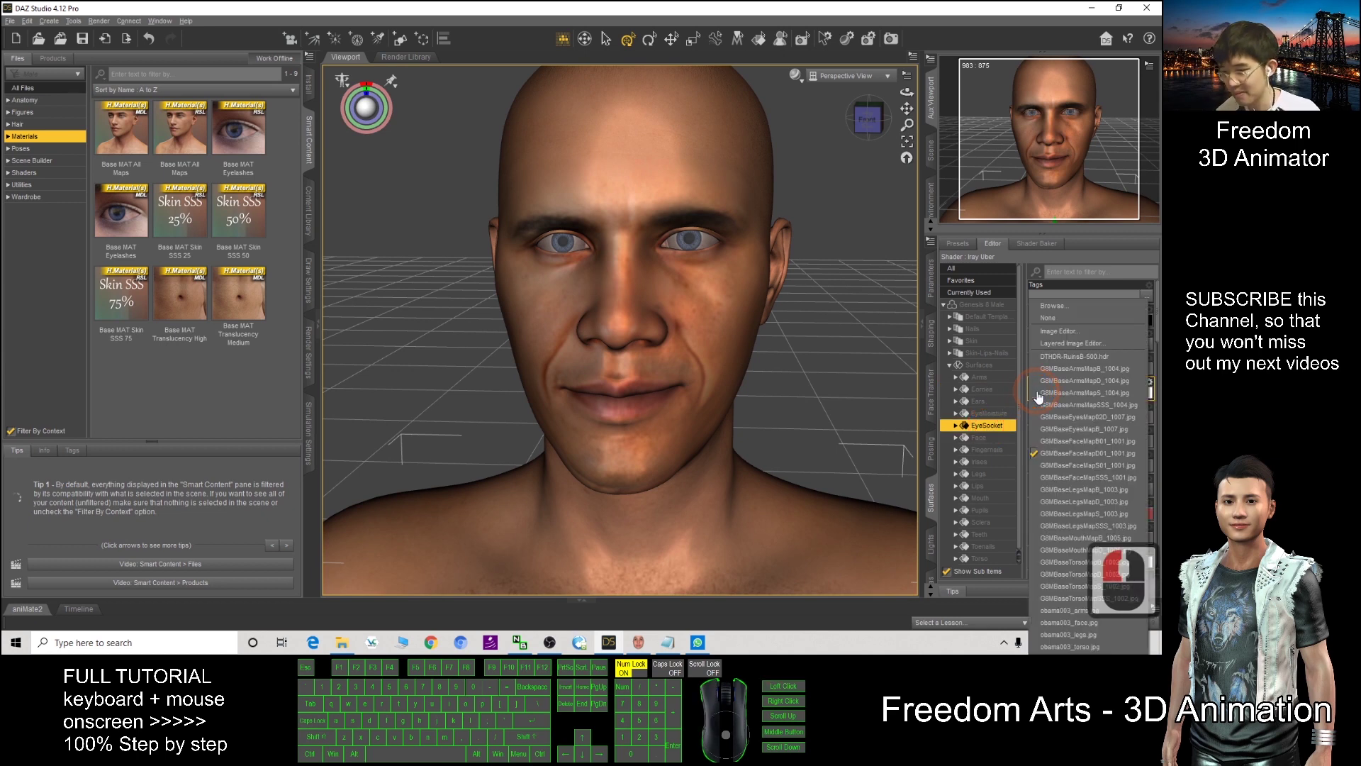
{"action": "left_click", "coordinate": [1053, 305]}
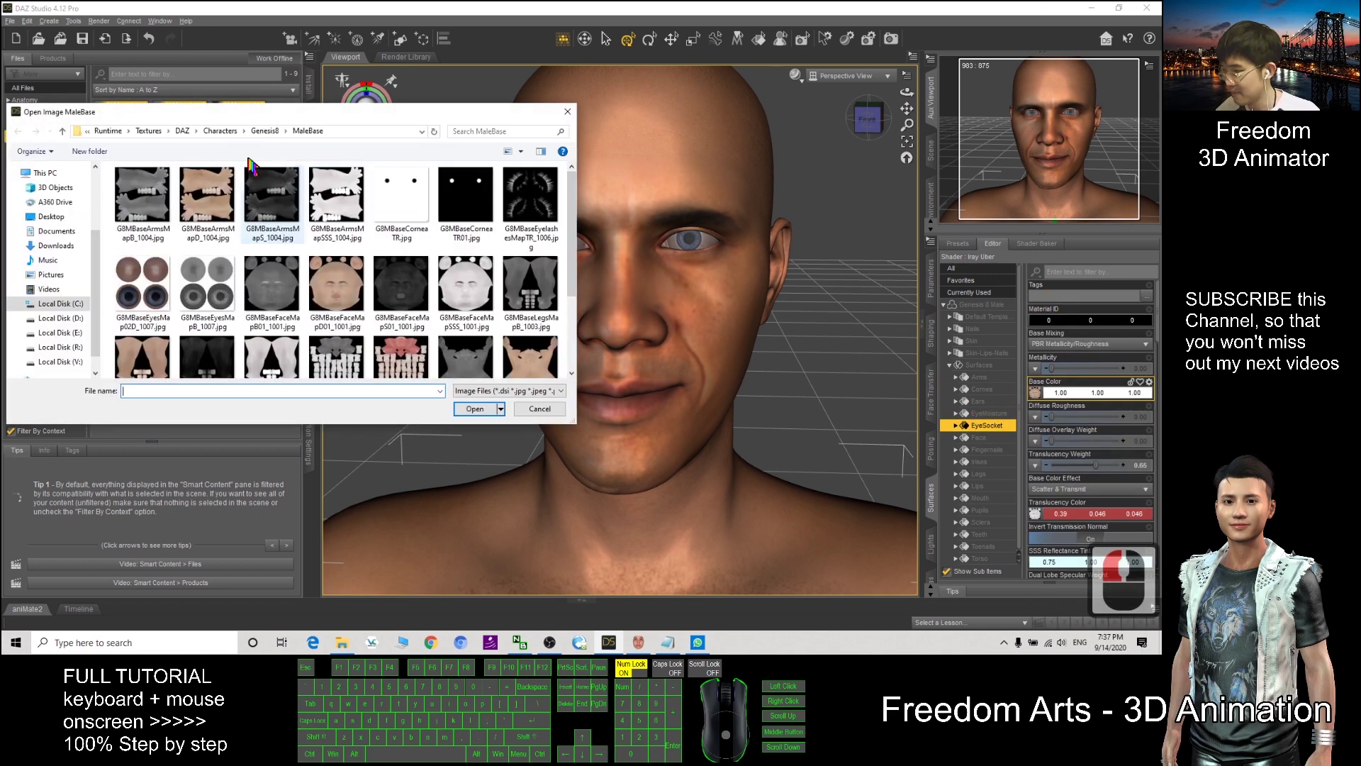
{"action": "left_click", "coordinate": [358, 131]}
{"action": "key", "text": "ctrl+v"}
{"action": "key", "text": "Return"}
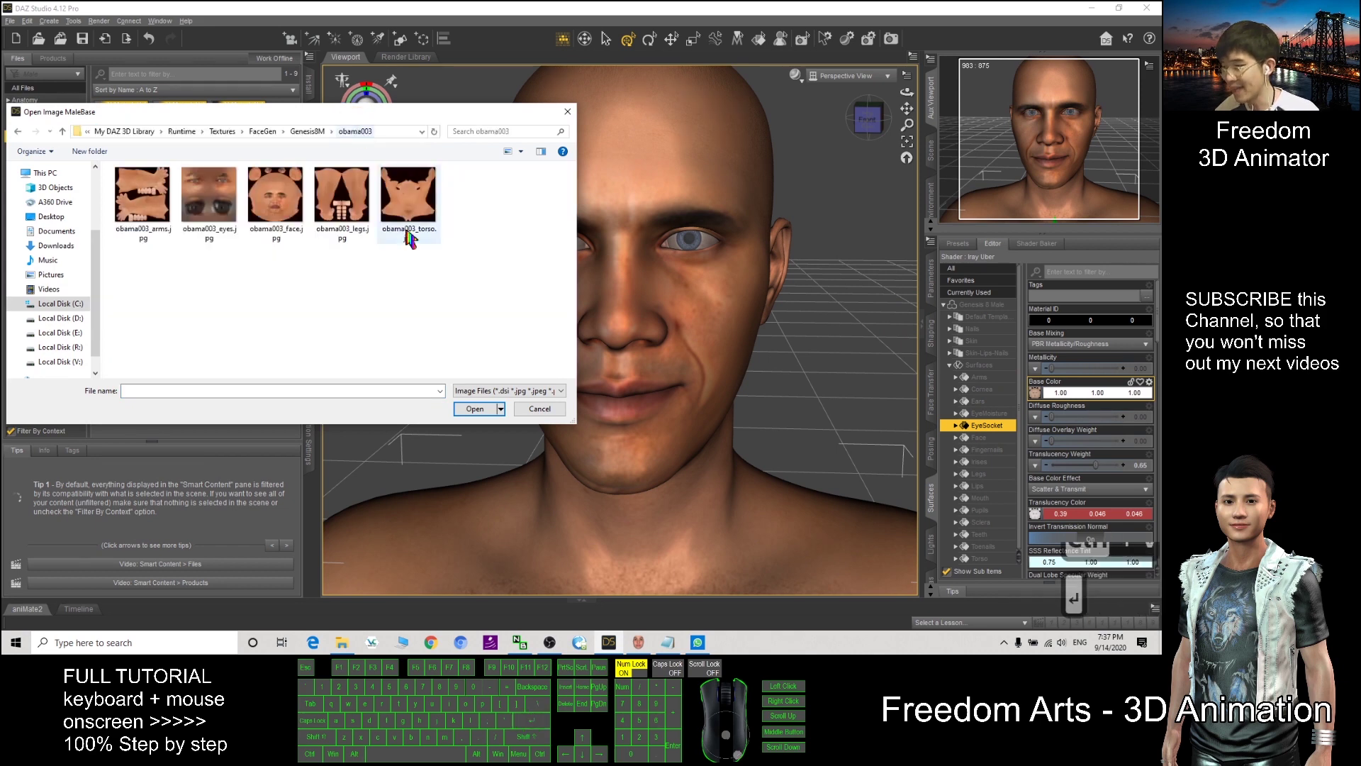
{"action": "double_click", "coordinate": [275, 199]}
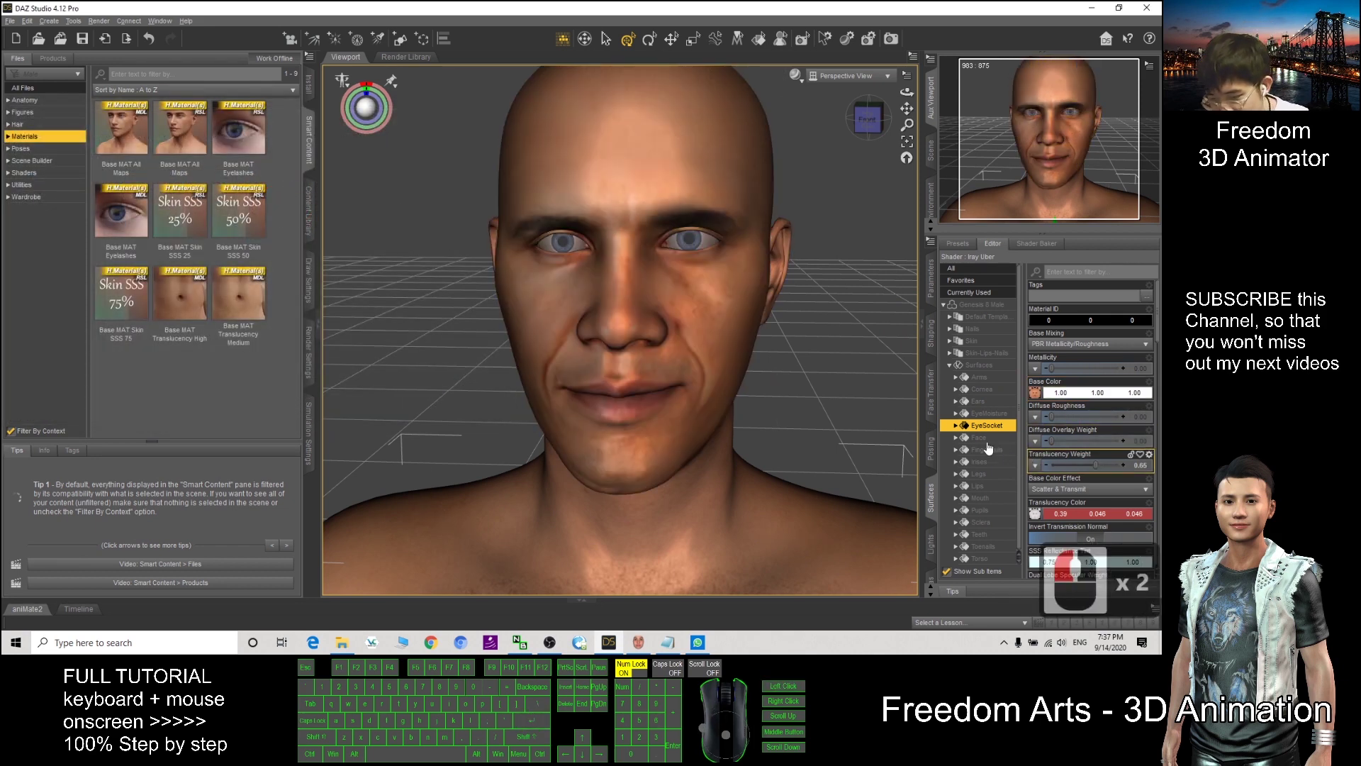
Replace the Irises surface's Base Color image with obama003_eyes.jpg from the obama003 texture folder.
{"action": "left_click", "coordinate": [981, 465]}
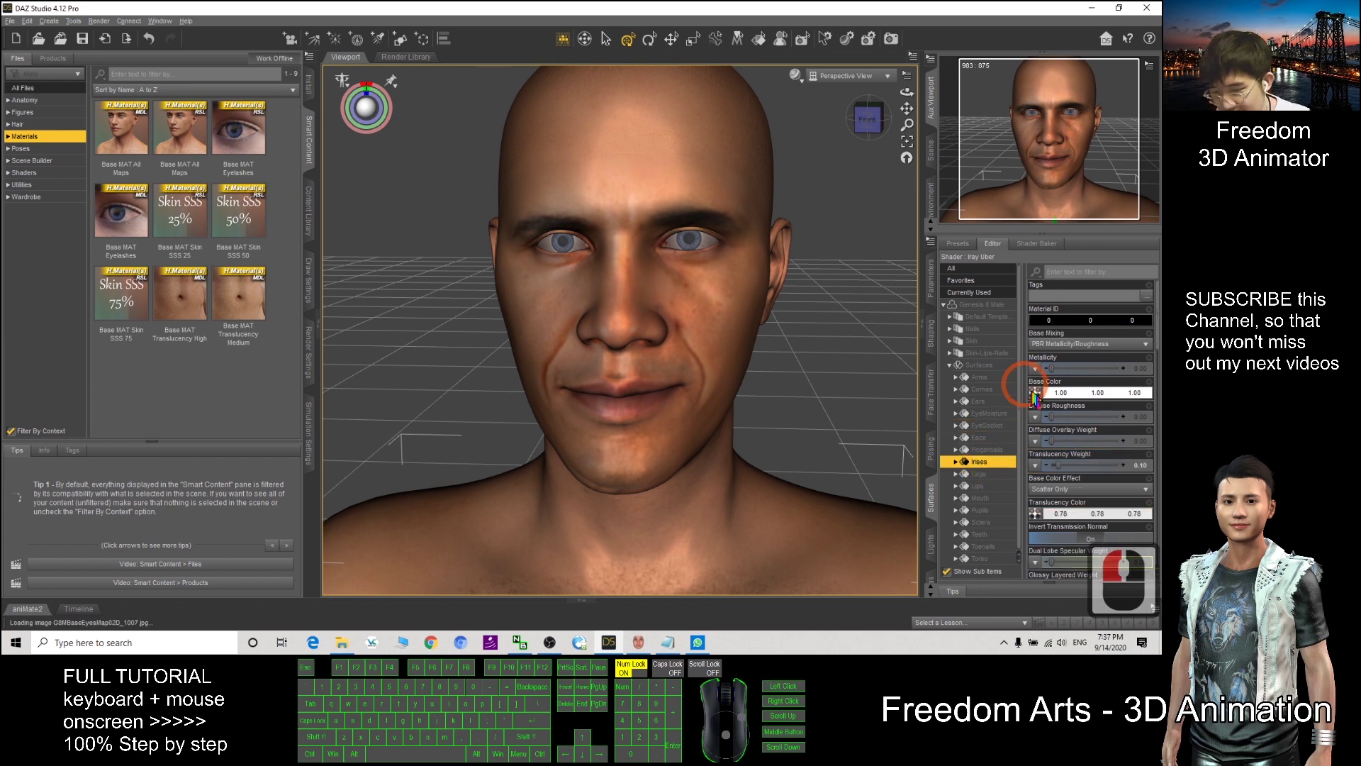
{"action": "left_click", "coordinate": [1036, 398]}
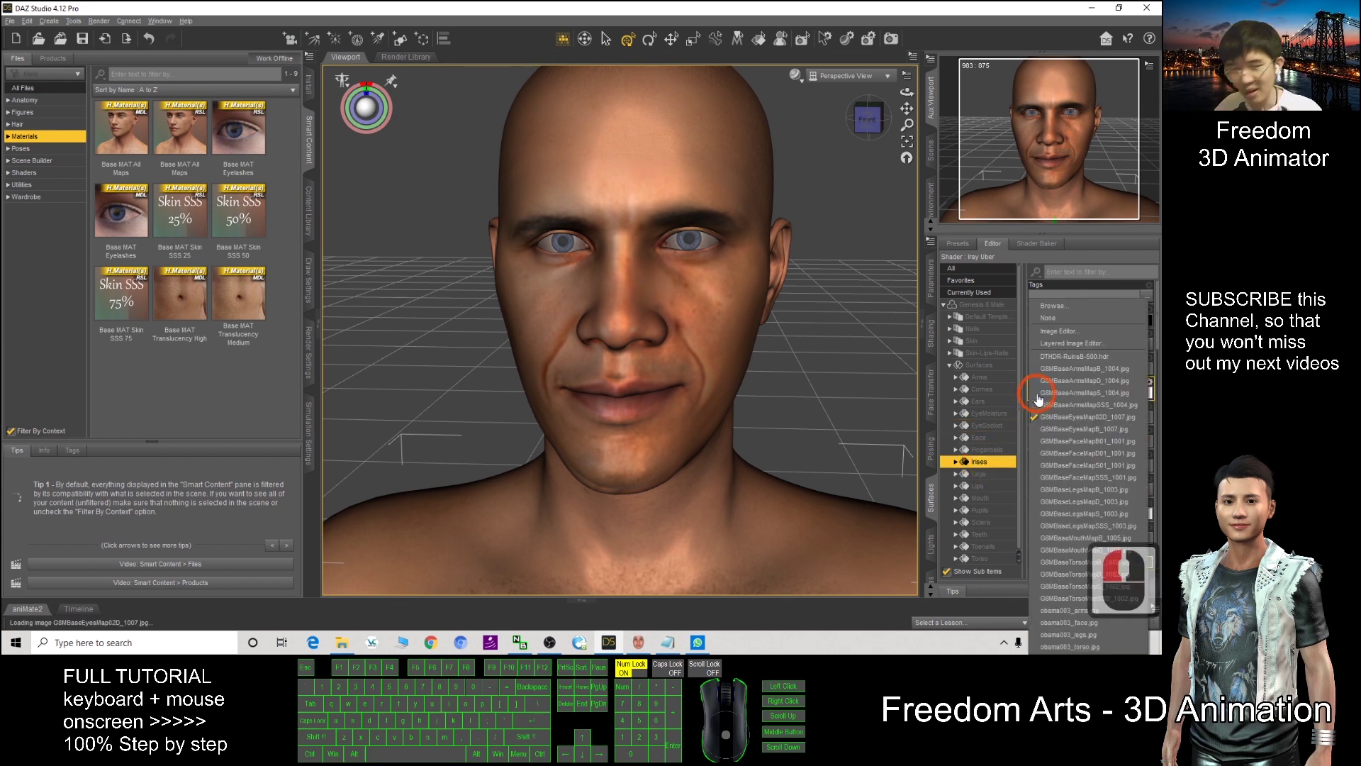
{"action": "left_click", "coordinate": [1052, 309]}
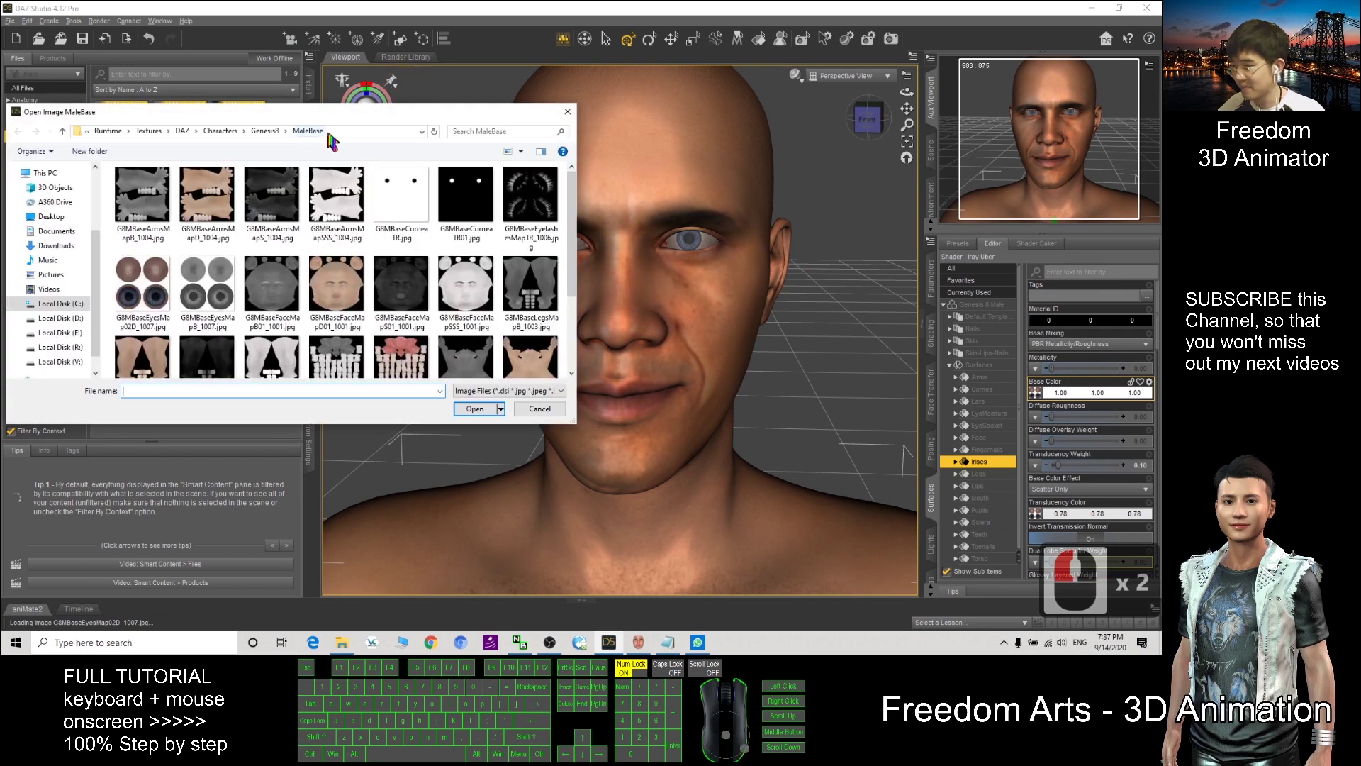
{"action": "left_click", "coordinate": [355, 131]}
{"action": "key", "text": "ctrl+c"}
{"action": "key", "text": "Return"}
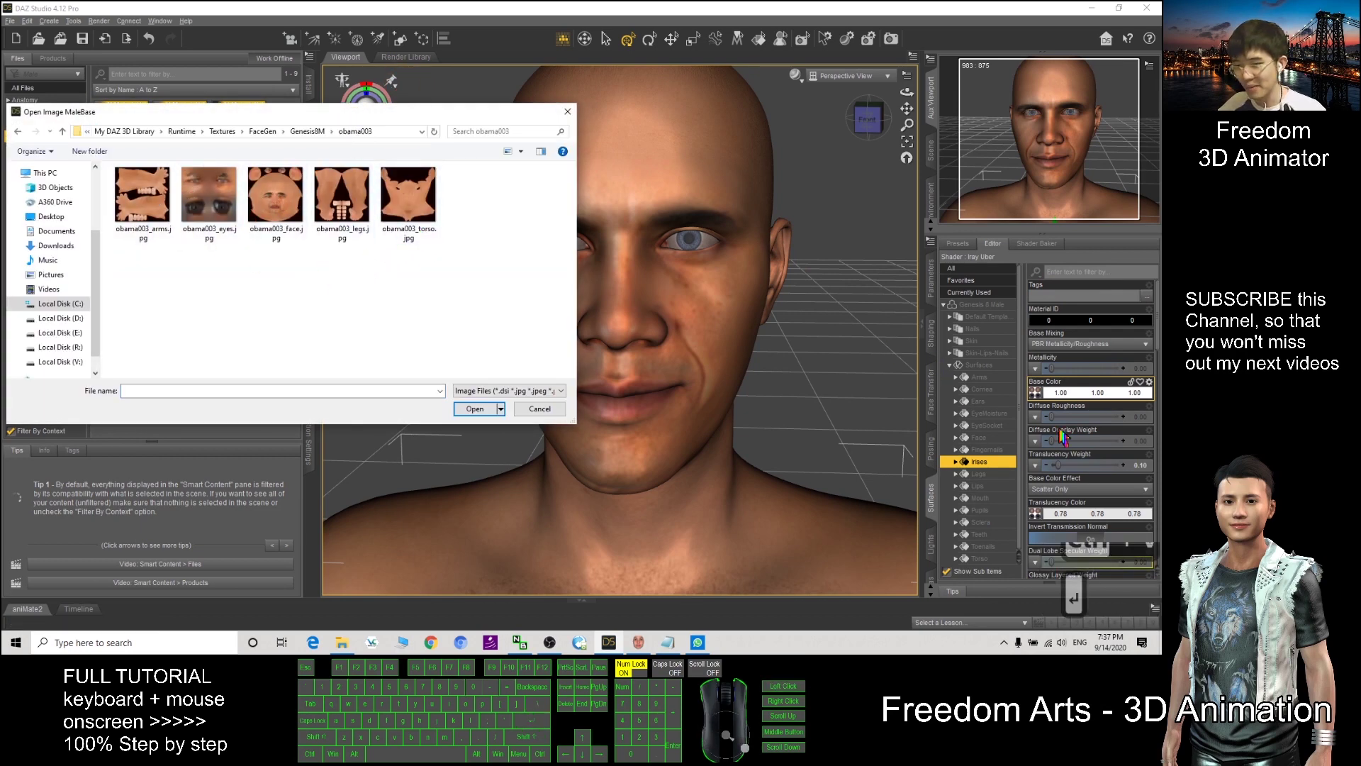
{"action": "double_click", "coordinate": [209, 195]}
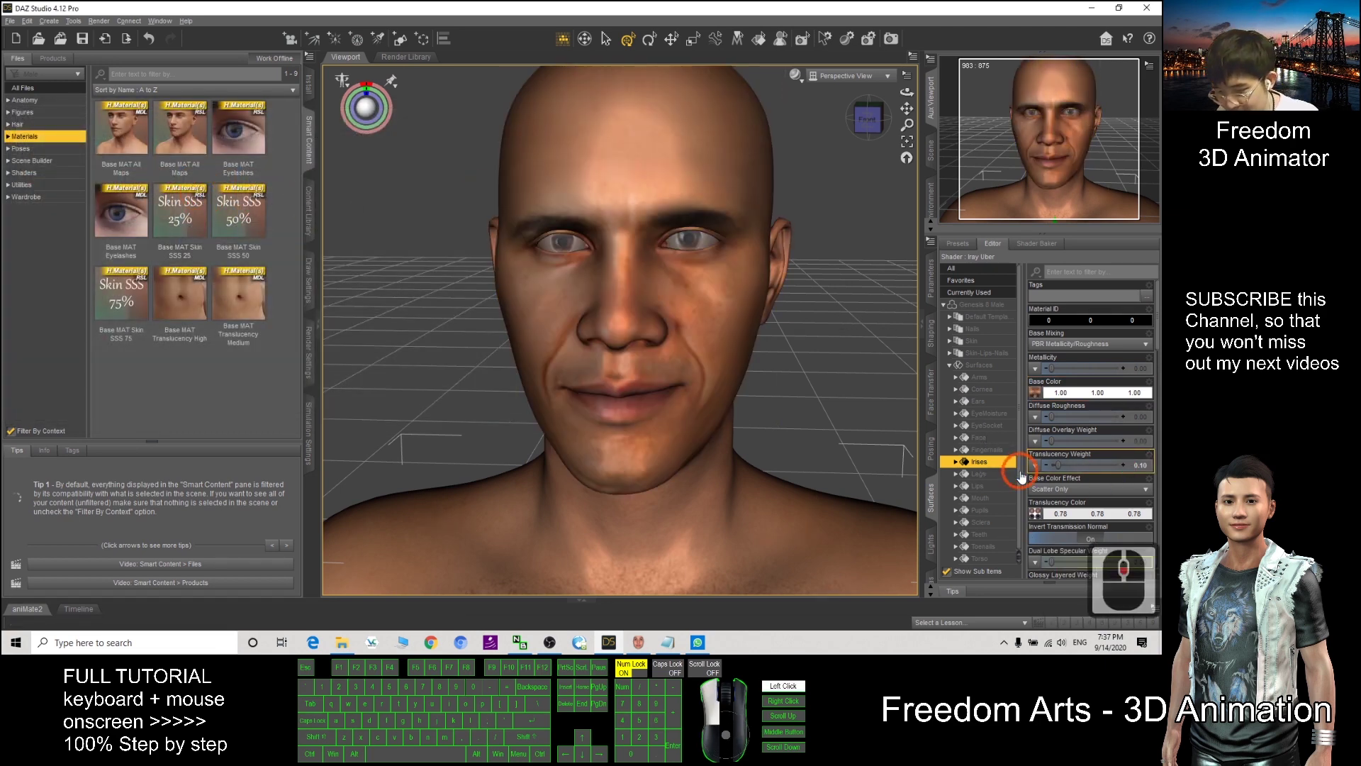
Set the Pupils surface's Base Color image to obama003_eyes.jpg from the copied obama003 folder path.
{"action": "double_click", "coordinate": [979, 510]}
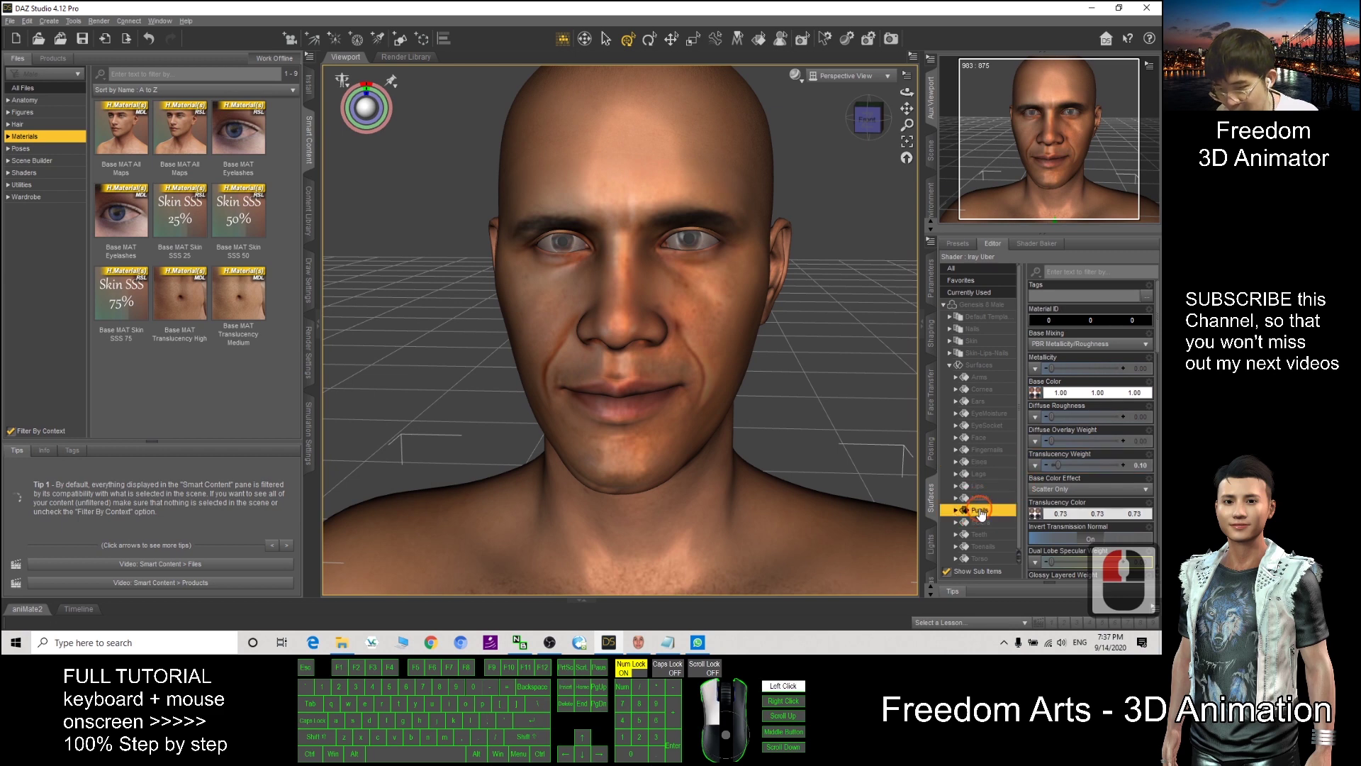
{"action": "left_click", "coordinate": [1034, 396]}
{"action": "left_click", "coordinate": [1066, 295]}
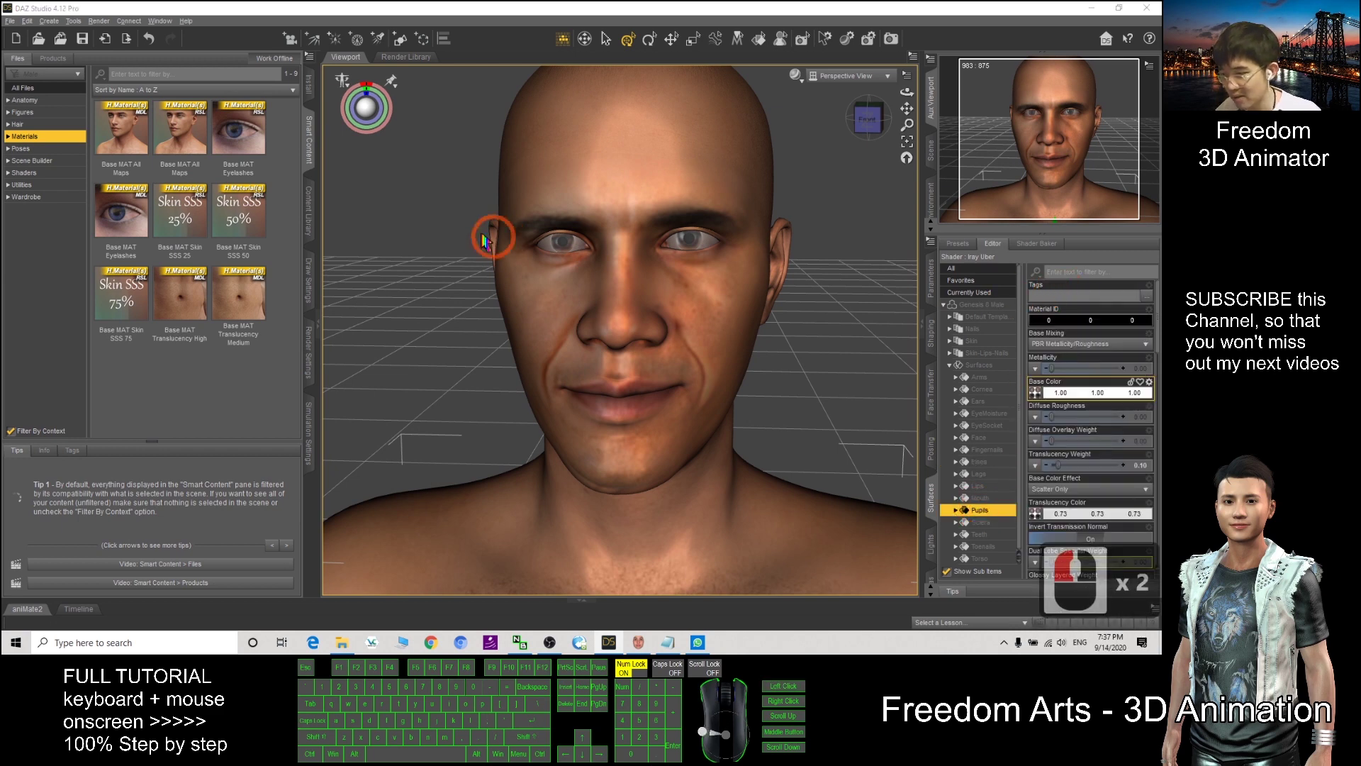
{"action": "left_click", "coordinate": [368, 127]}
{"action": "key", "text": "ctrl+v"}
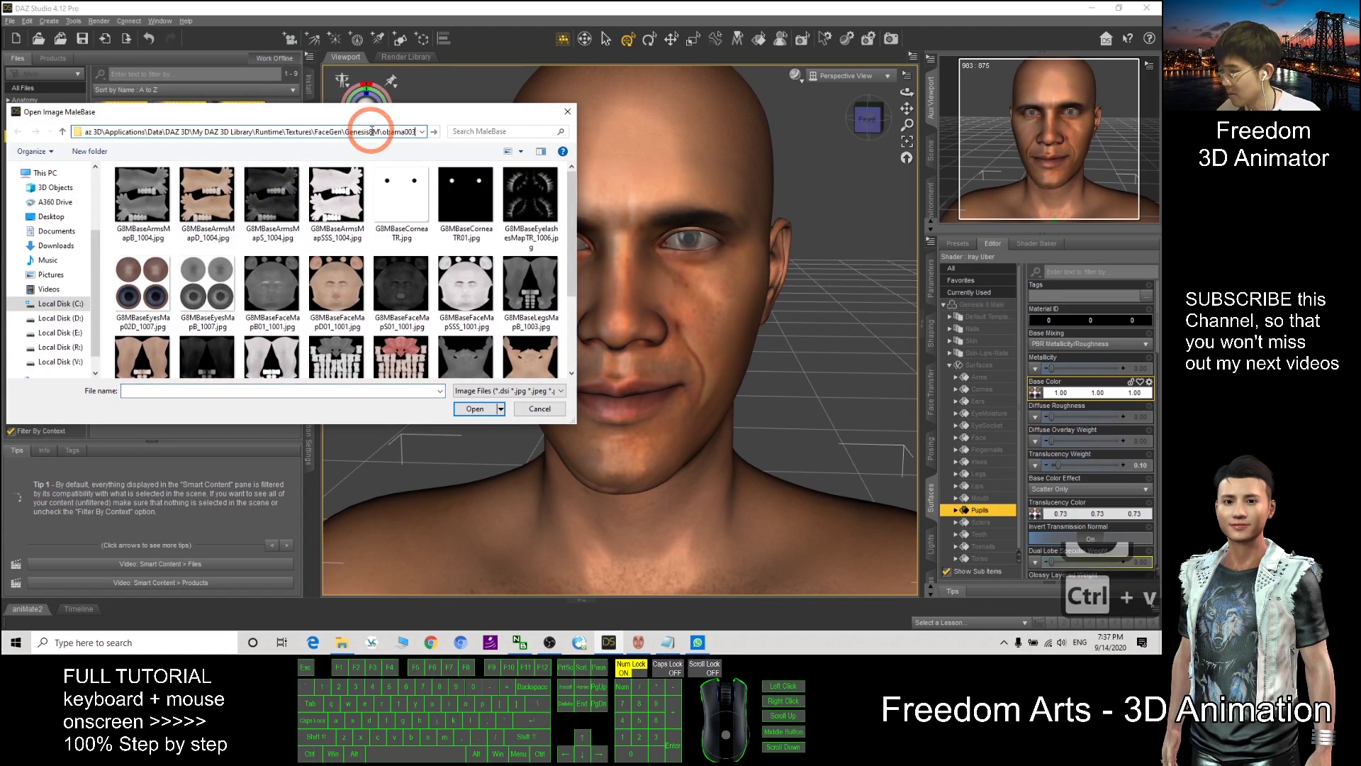
{"action": "key", "text": "Return"}
{"action": "double_click", "coordinate": [289, 225]}
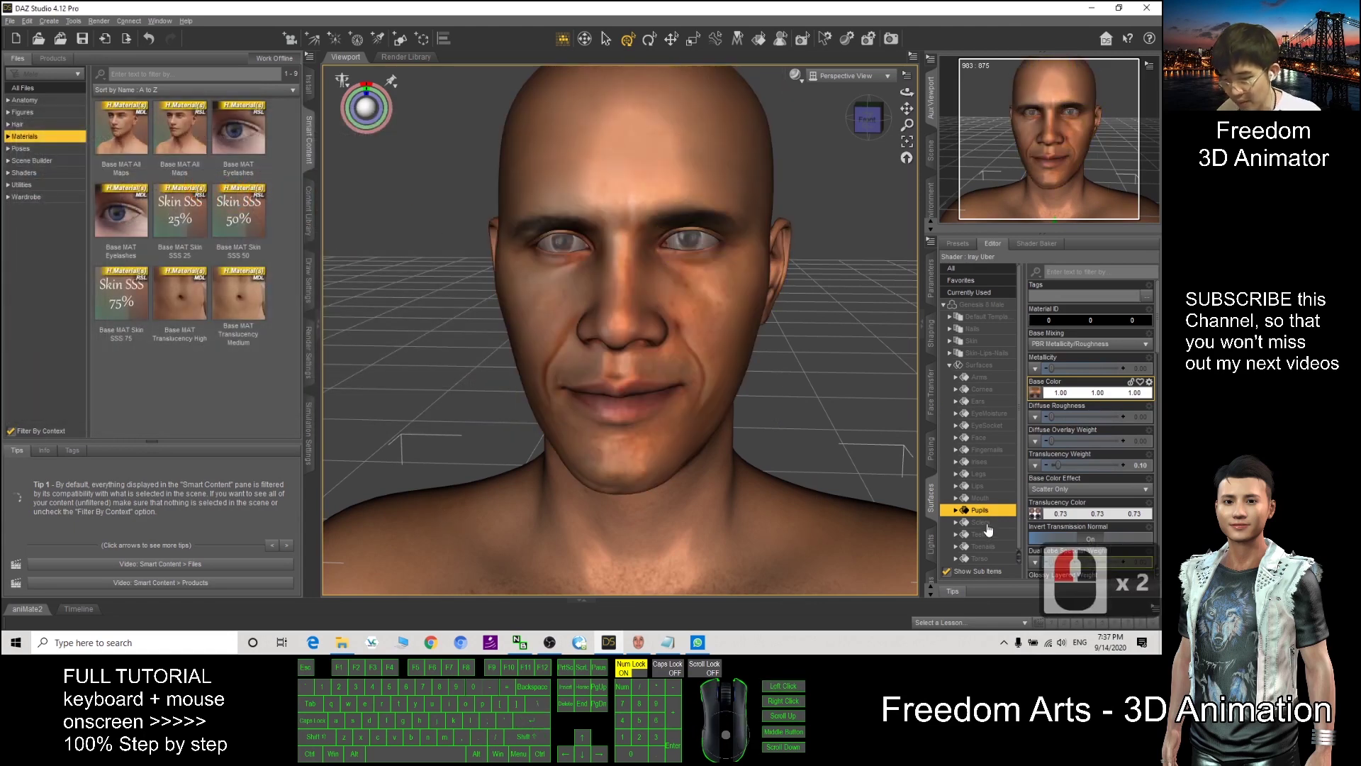
Set the Sclera surface's Base Color image to obama003_eyes.jpg, using the copied obama003 folder path.
{"action": "left_click", "coordinate": [981, 523]}
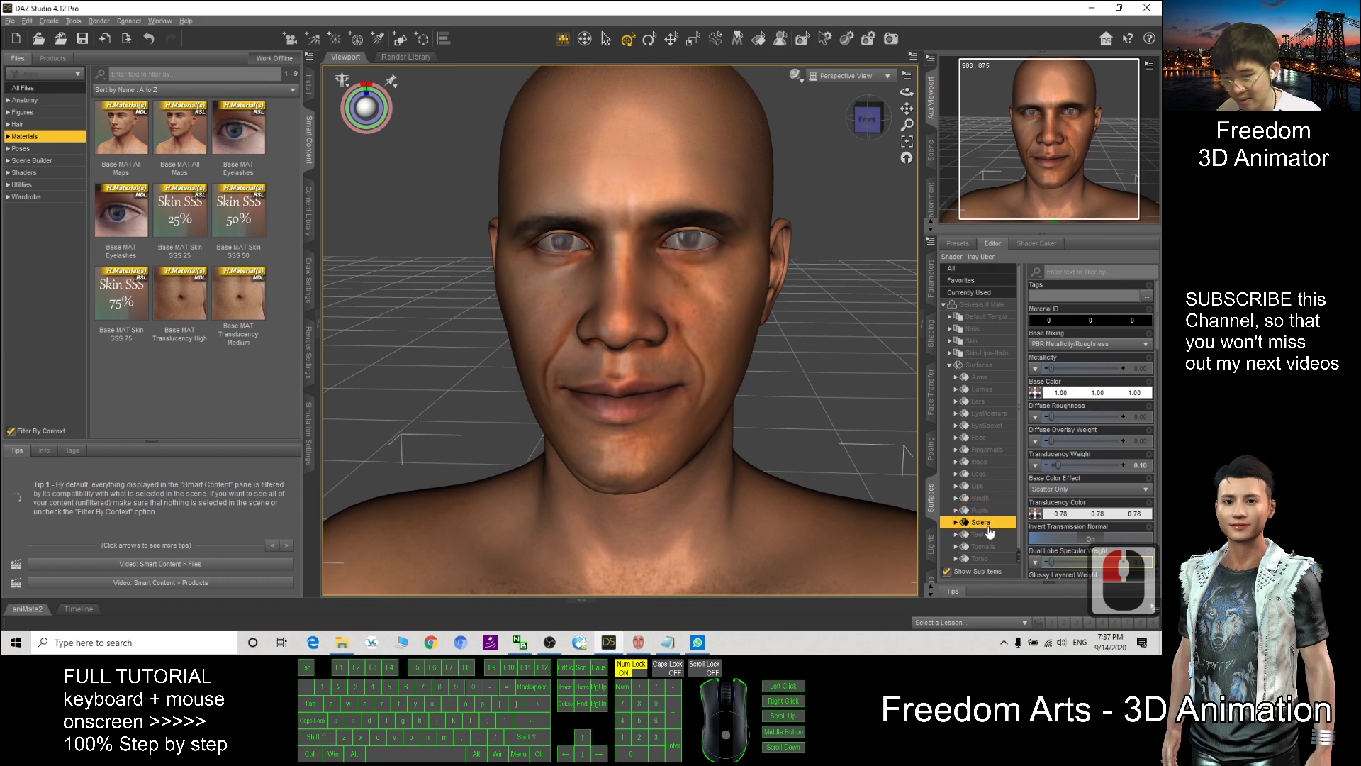
{"action": "left_click", "coordinate": [1037, 395]}
{"action": "left_click", "coordinate": [1049, 296]}
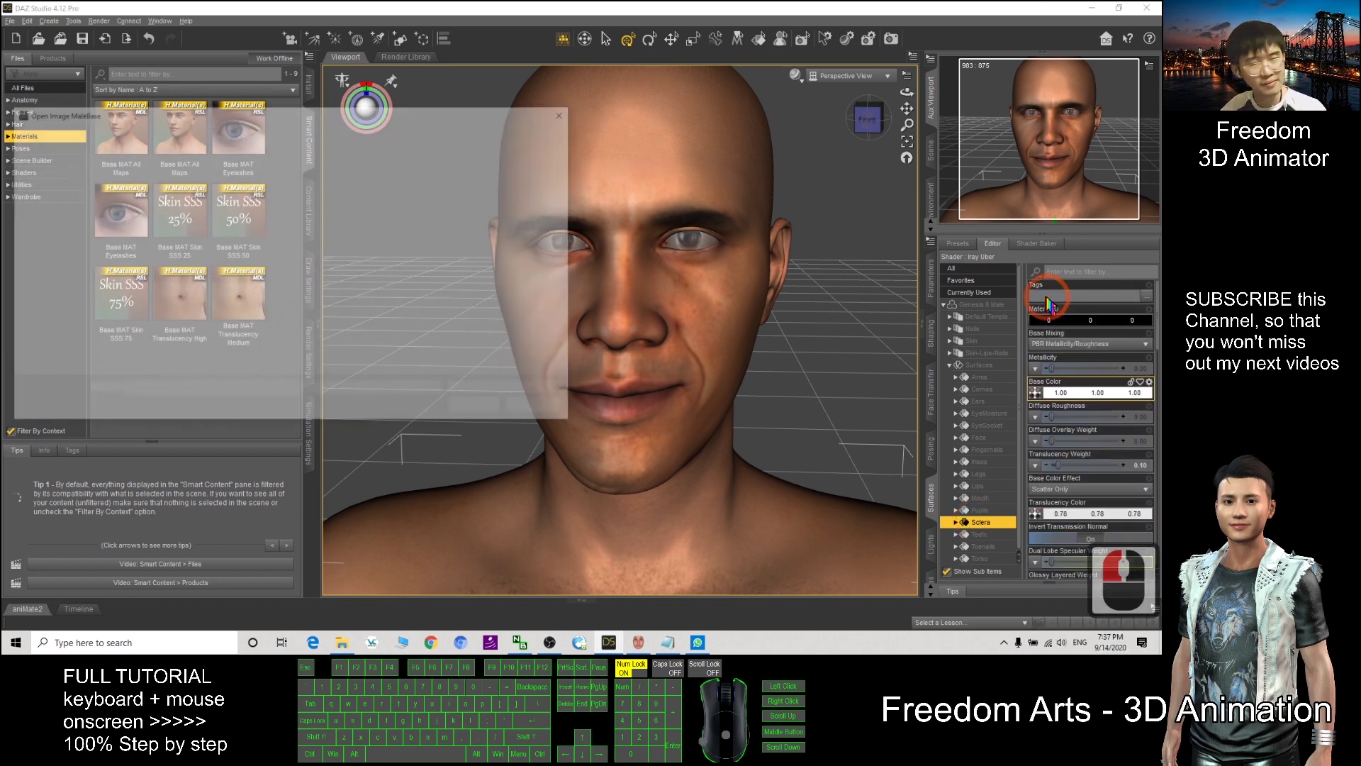
{"action": "left_click", "coordinate": [359, 133]}
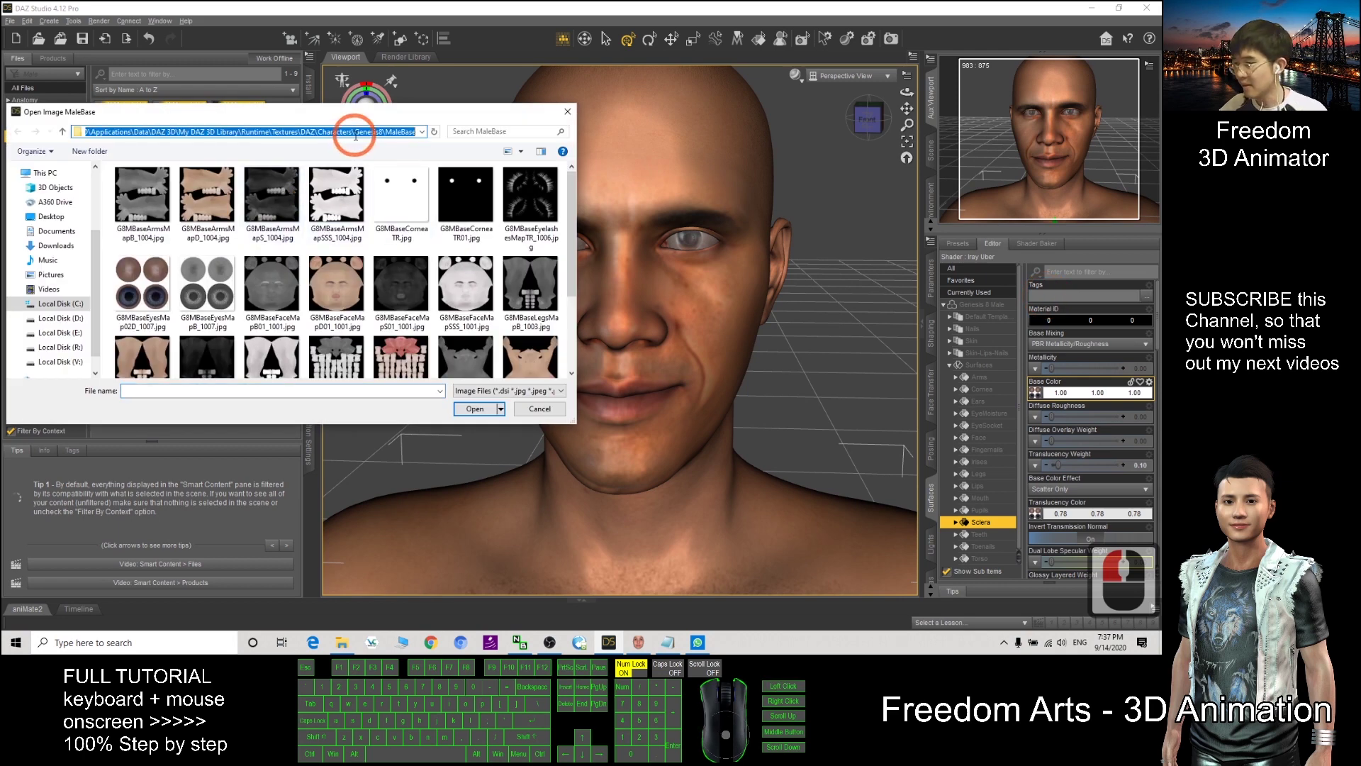
{"action": "key", "text": "ctrl+v"}
{"action": "key", "text": "Return"}
{"action": "double_click", "coordinate": [208, 195]}
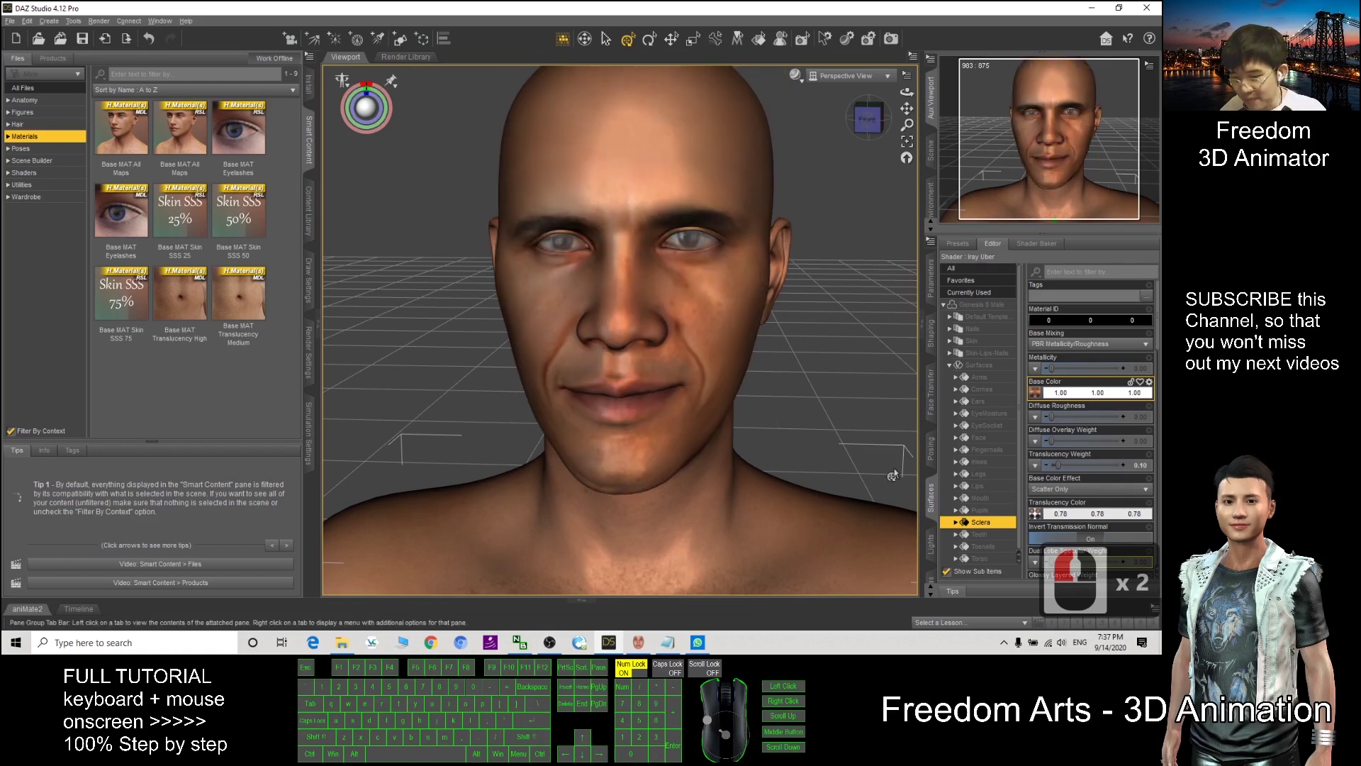
Inspect the textured head at an angle, shrink the DAZ Studio window, and open the desktop's Picture folder with the Obama reference photos.
{"action": "scroll", "coordinate": [787, 395], "scroll_direction": "down", "scroll_amount": 15}
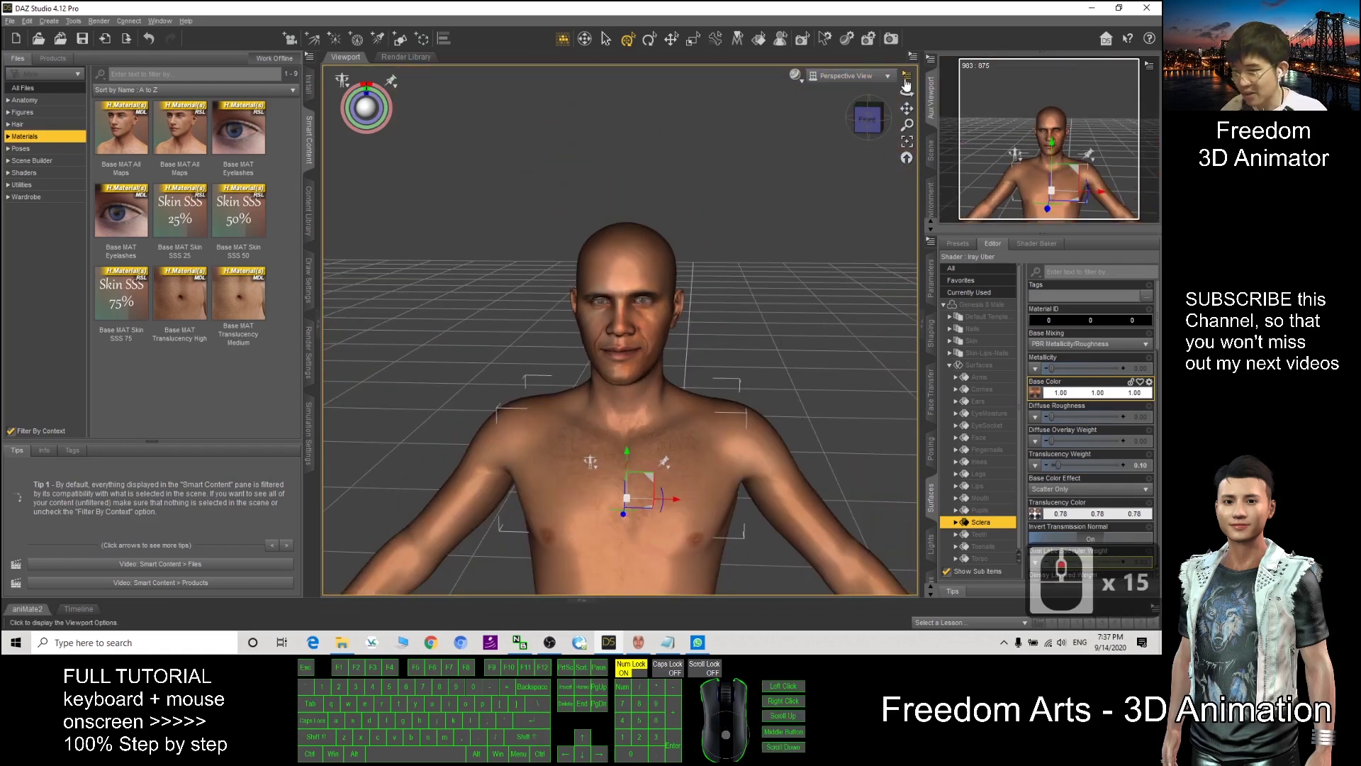
{"action": "left_click_drag", "start_coordinate": [906, 91], "coordinate": [687, 309]}
{"action": "scroll", "coordinate": [687, 309], "scroll_direction": "up", "scroll_amount": 4}
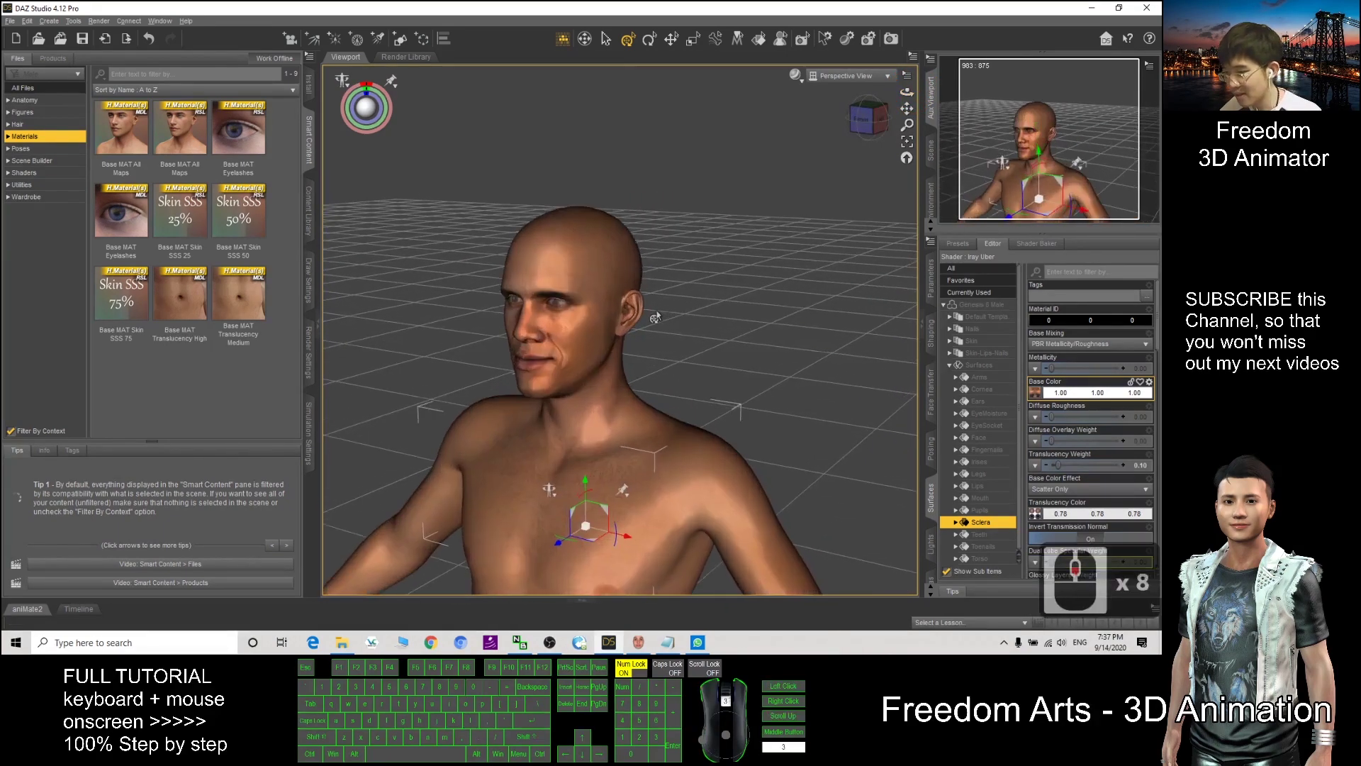
{"action": "scroll", "coordinate": [659, 319], "scroll_direction": "up", "scroll_amount": 16}
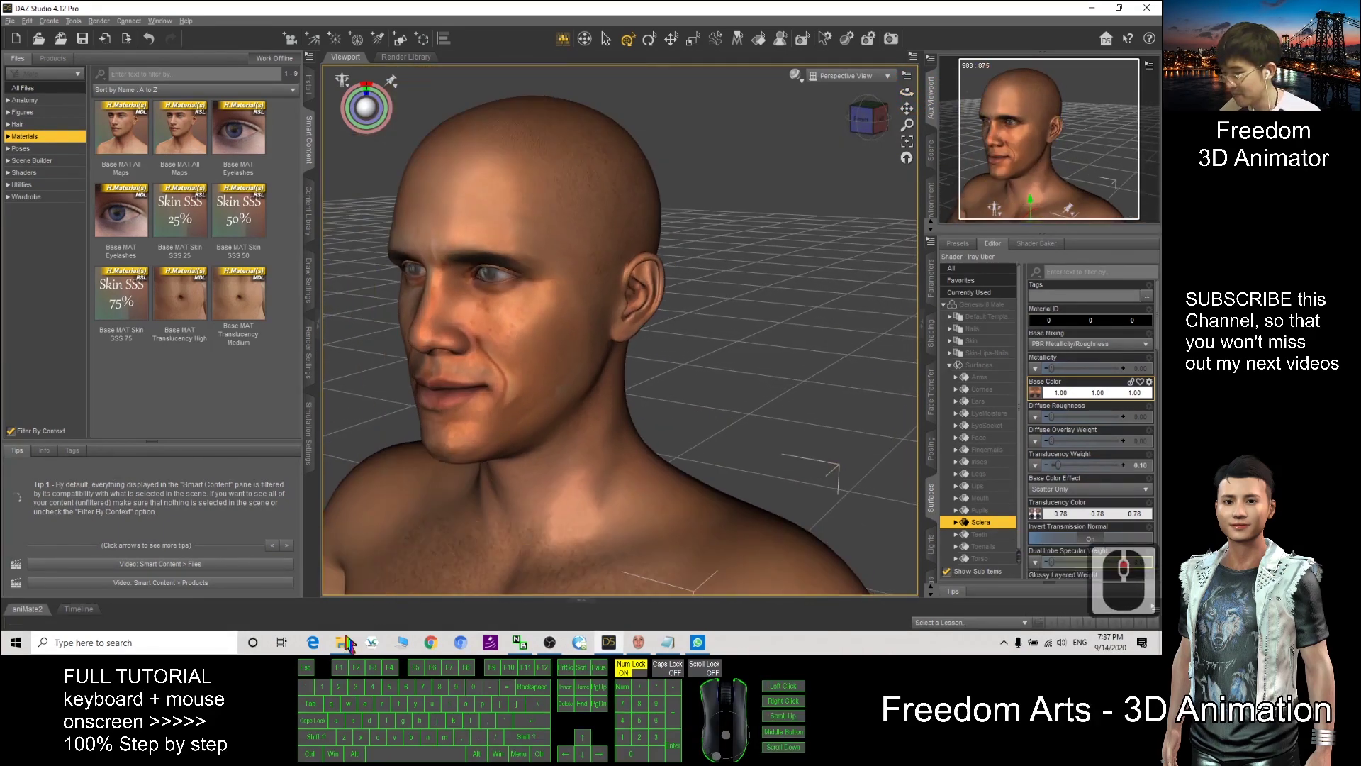
{"action": "left_click", "coordinate": [342, 642]}
{"action": "left_click", "coordinate": [879, 9]}
{"action": "left_click_drag", "start_coordinate": [880, 8], "coordinate": [598, 51]}
{"action": "double_click", "coordinate": [22, 88]}
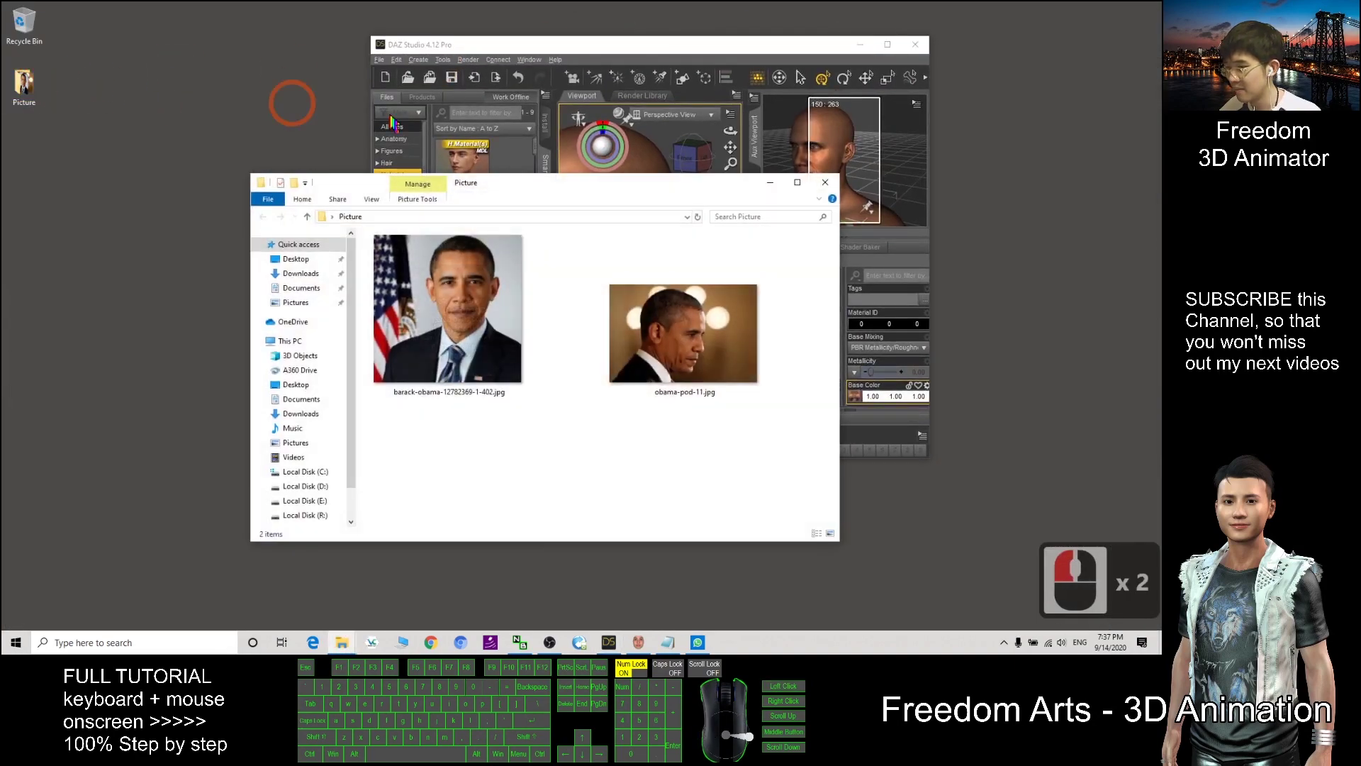
Arrange the Picture folder and DAZ Studio windows side by side and frame the figure's head and chest for comparison with the photos.
{"action": "left_click_drag", "start_coordinate": [631, 196], "coordinate": [397, 146]}
{"action": "left_click_drag", "start_coordinate": [663, 44], "coordinate": [793, 45]}
{"action": "left_click", "coordinate": [747, 296]}
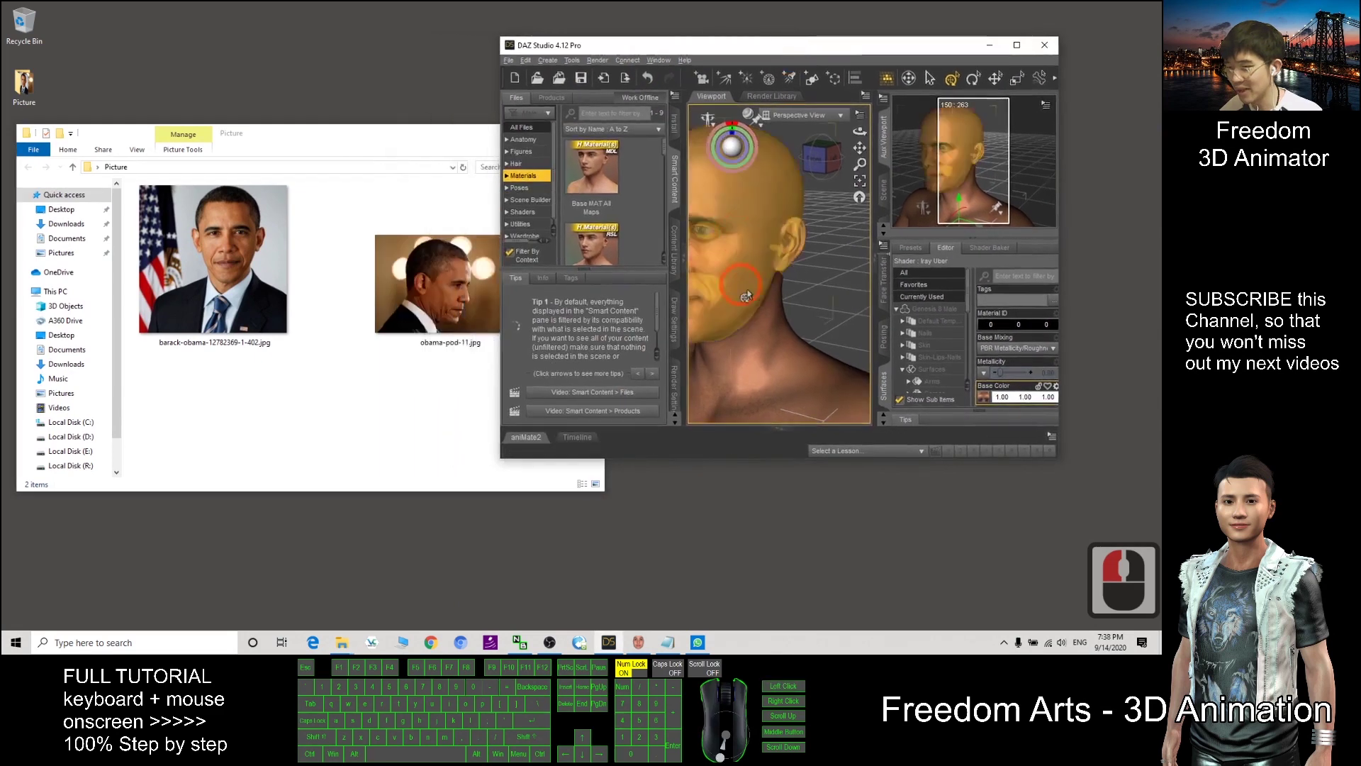
{"action": "key", "text": "ctrl+f"}
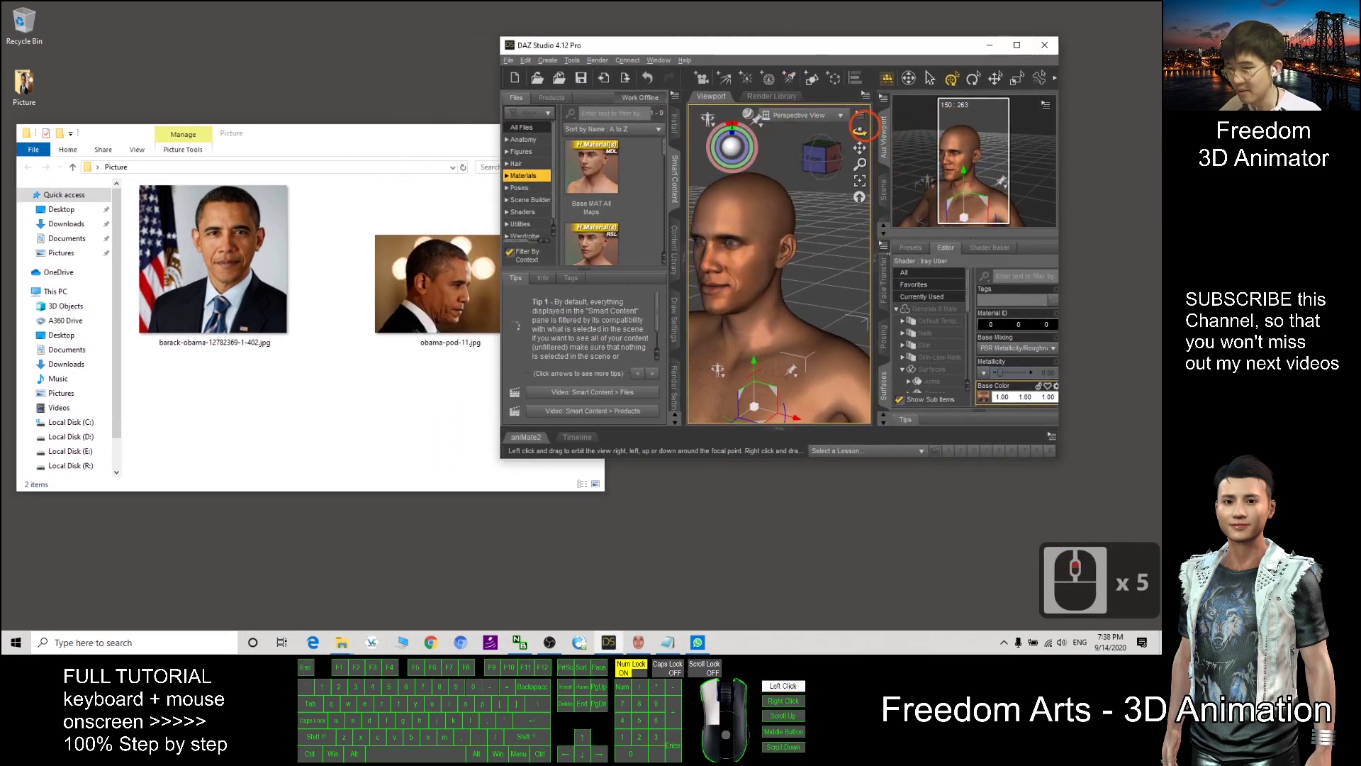
Orbit around the textured head, maximize the DAZ Studio window and view the figure's whole upper body.
{"action": "left_click", "coordinate": [859, 129]}
{"action": "left_click_drag", "start_coordinate": [859, 130], "coordinate": [776, 133]}
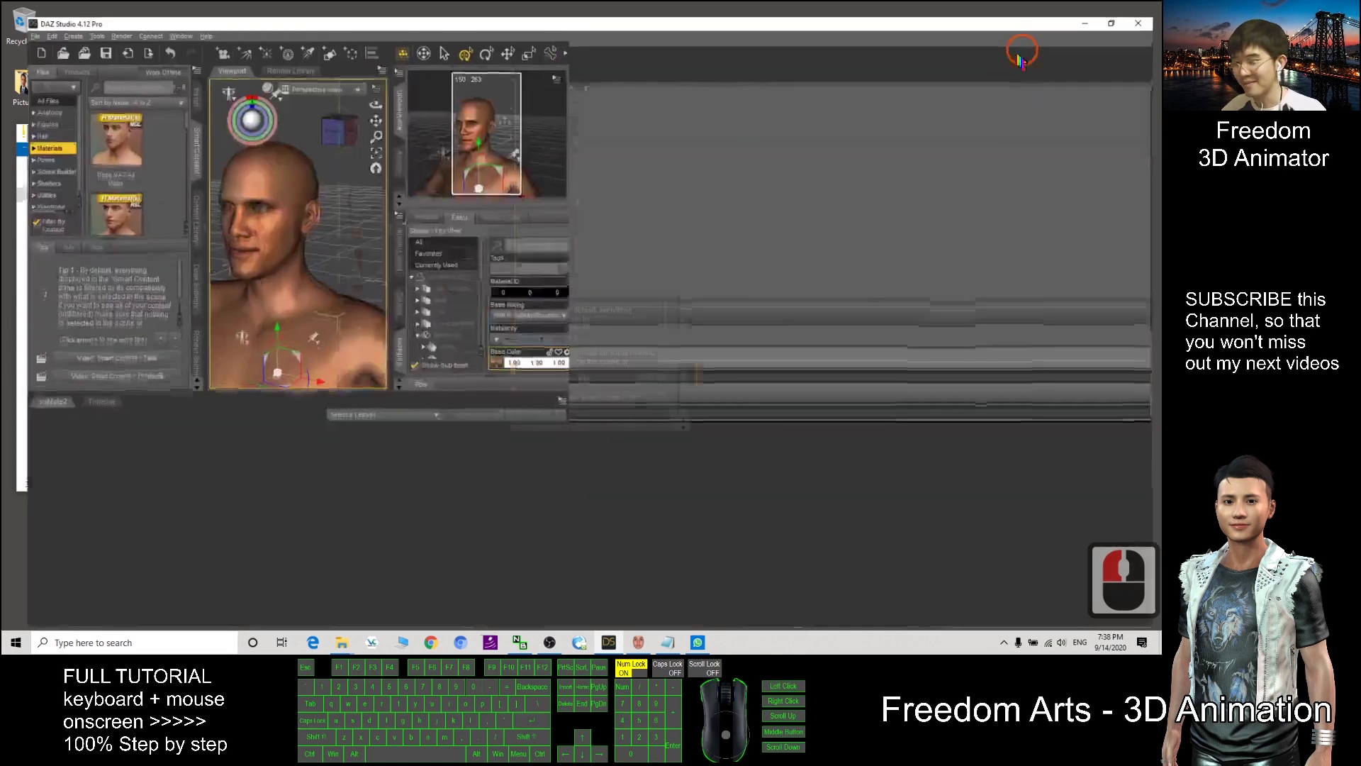
{"action": "scroll", "coordinate": [743, 366], "scroll_direction": "down", "scroll_amount": 10}
{"action": "scroll", "coordinate": [743, 366], "scroll_direction": "down", "scroll_amount": 6}
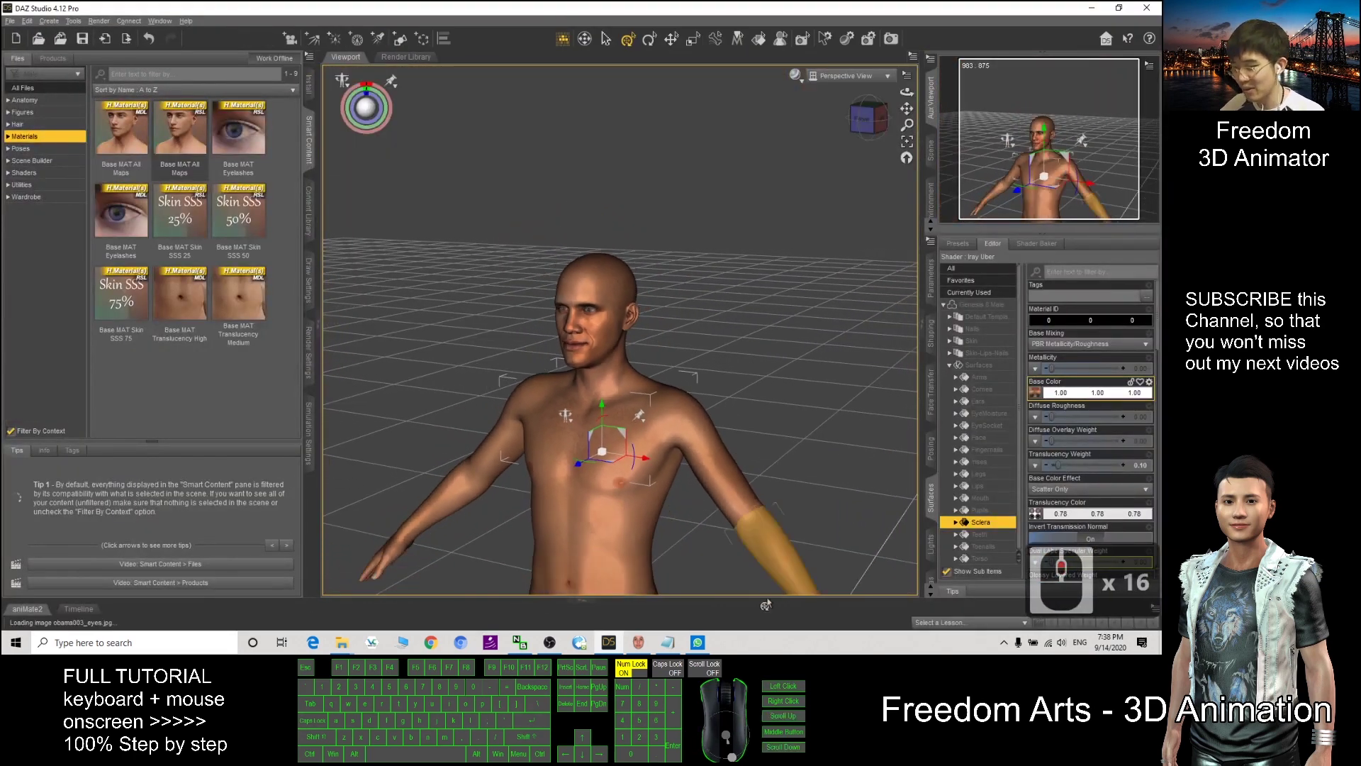
Switch to FaceGen Artist Pro to review the Genesis 8 Male export instructions, and minimize its window.
{"action": "left_click", "coordinate": [640, 643]}
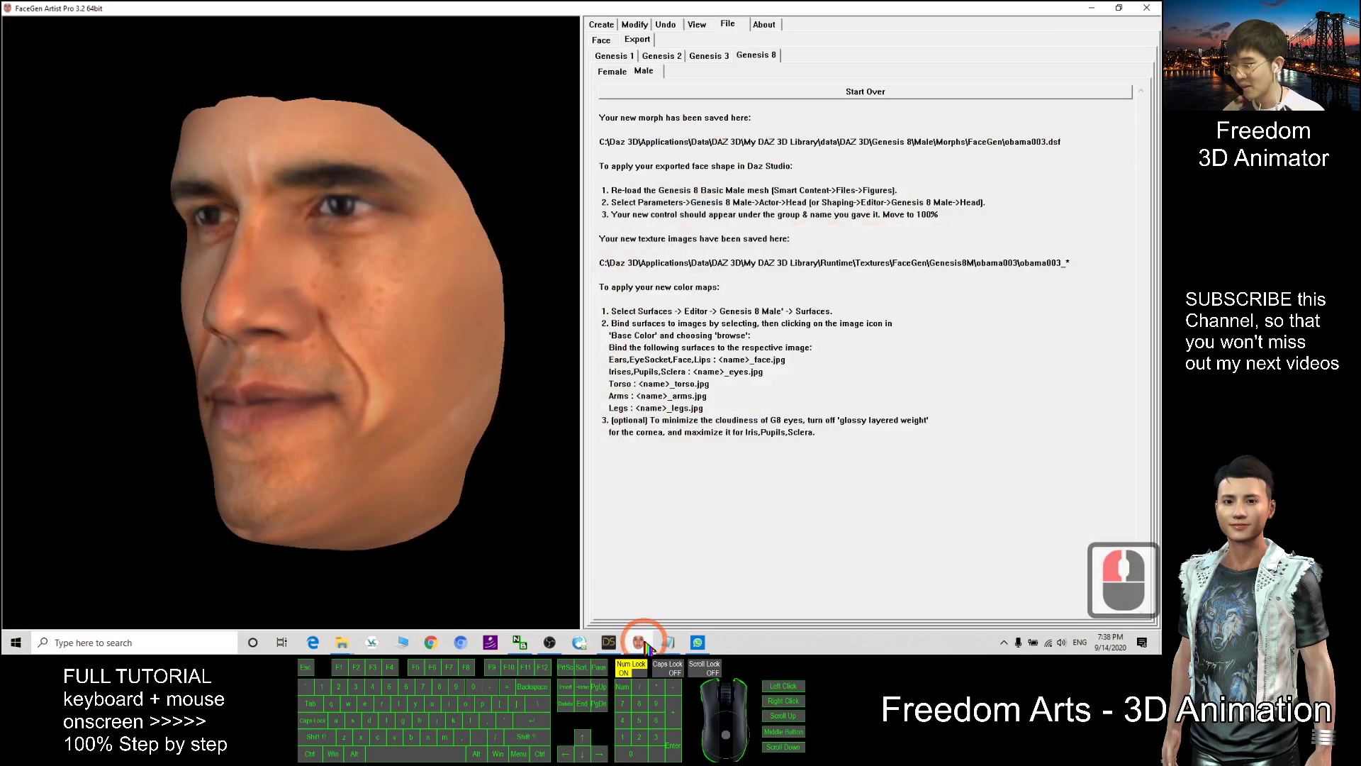
{"action": "scroll", "coordinate": [397, 379], "scroll_direction": "down", "scroll_amount": 6}
{"action": "left_click", "coordinate": [1145, 7]}
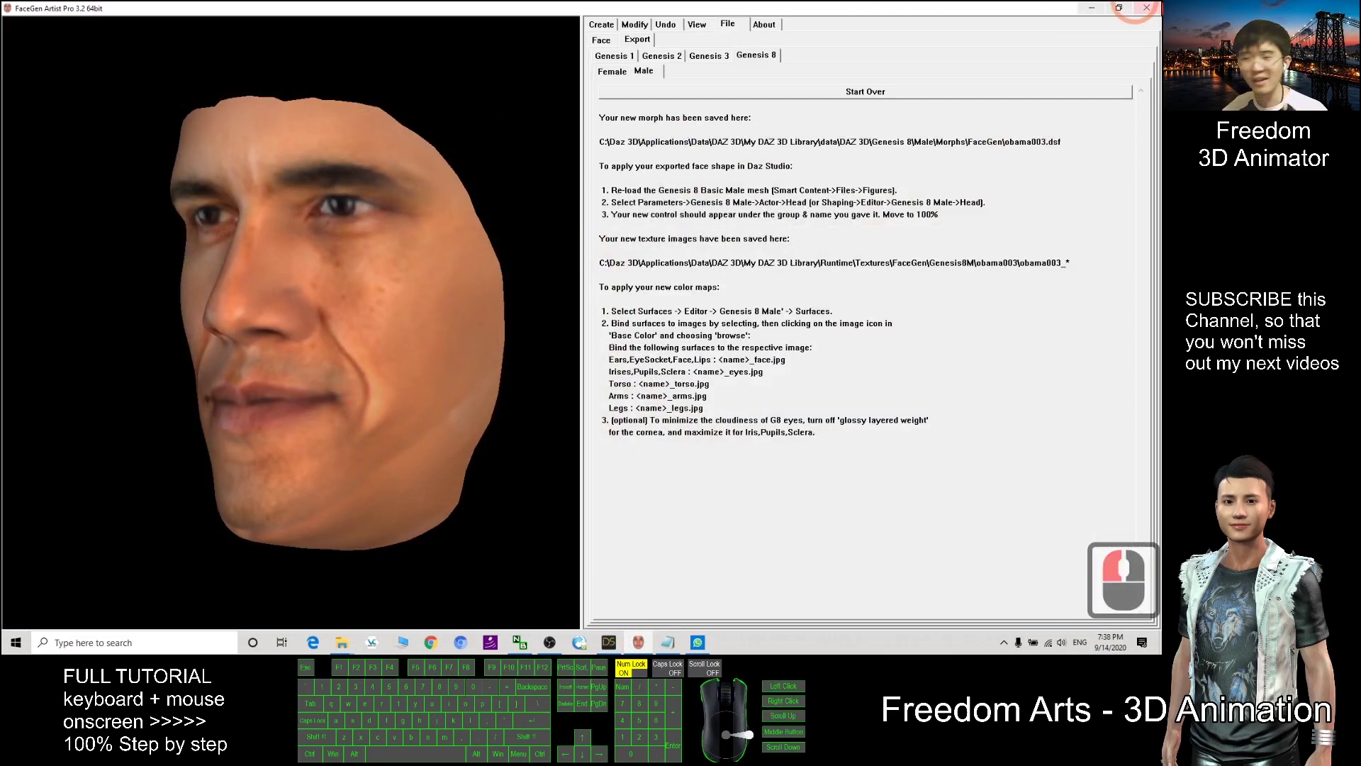
{"action": "left_click", "coordinate": [1092, 9]}
{"action": "left_click", "coordinate": [640, 126]}
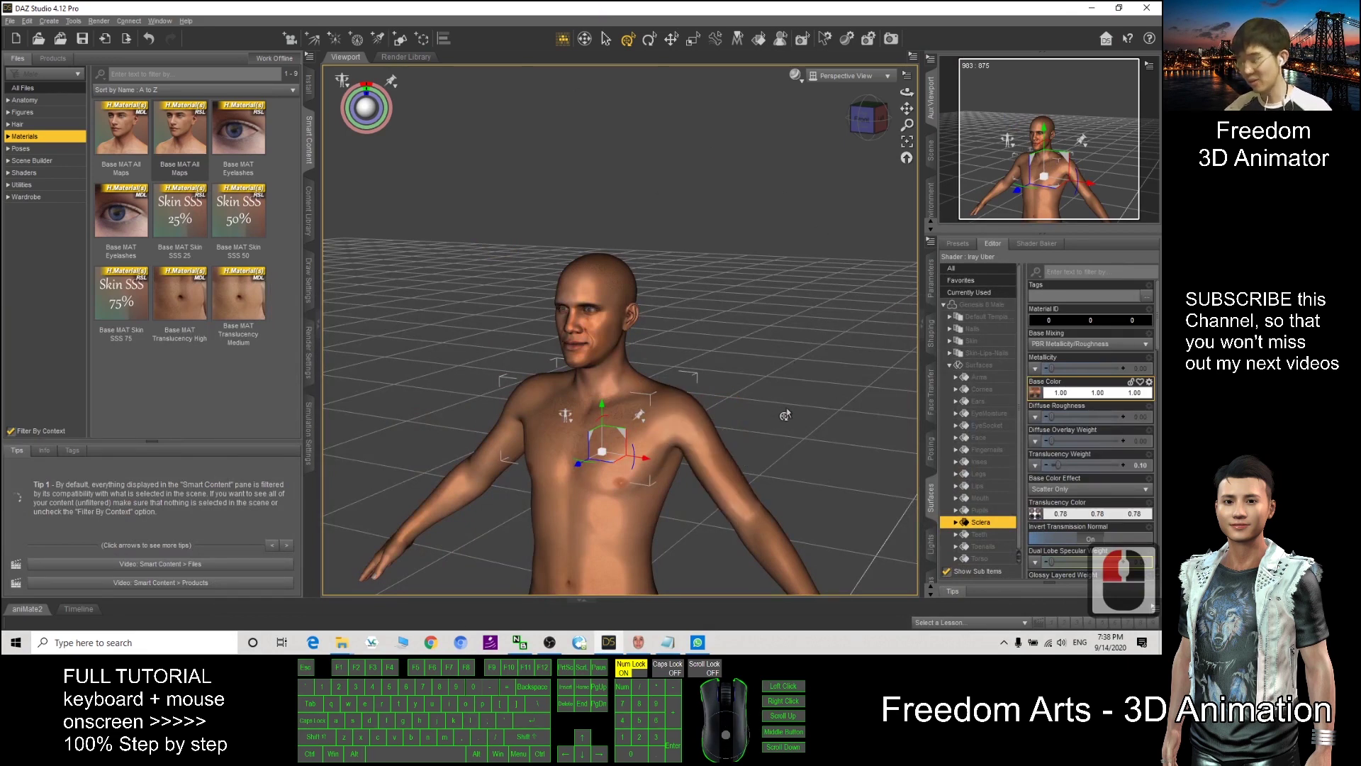
Shrink the DAZ Studio window to reveal the desktop and close the Picture folder window.
{"action": "key", "text": "x"}
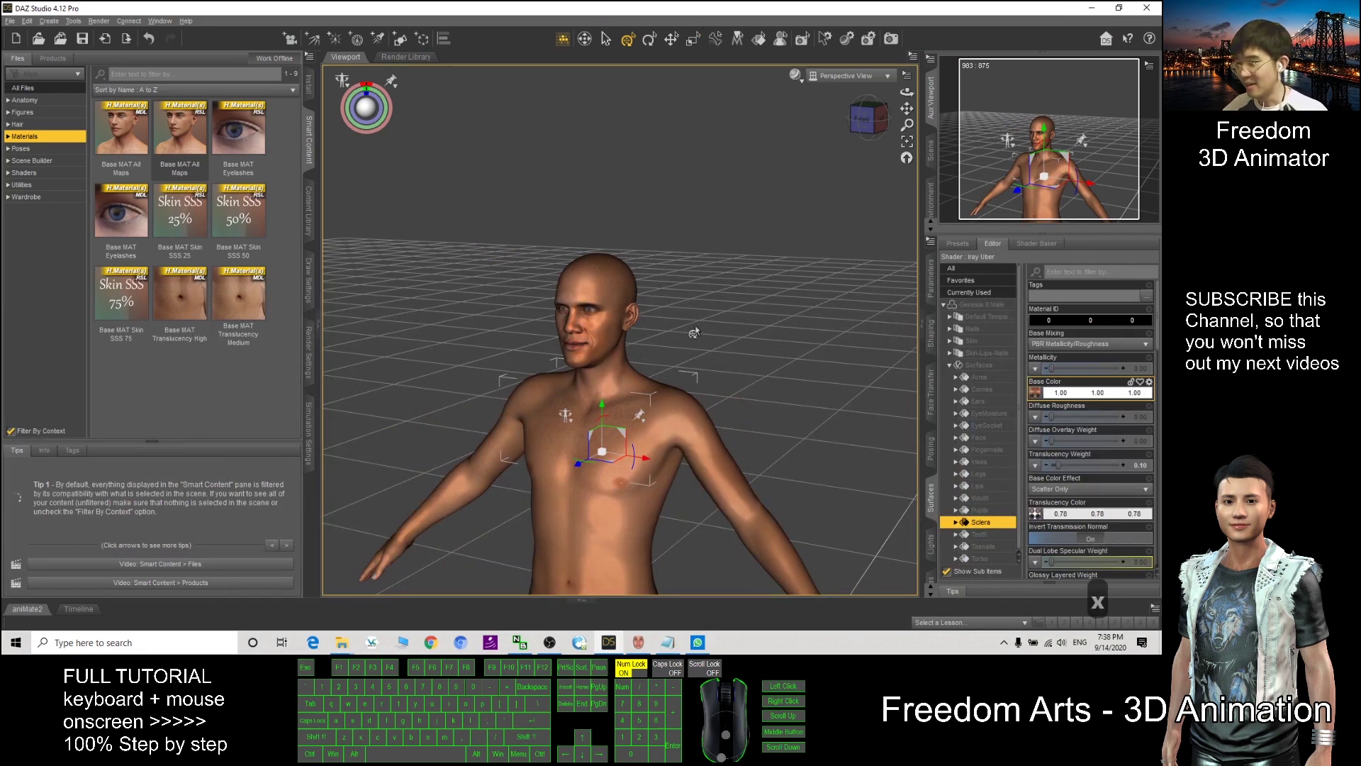
{"action": "scroll", "coordinate": [739, 347], "scroll_direction": "down", "scroll_amount": 15}
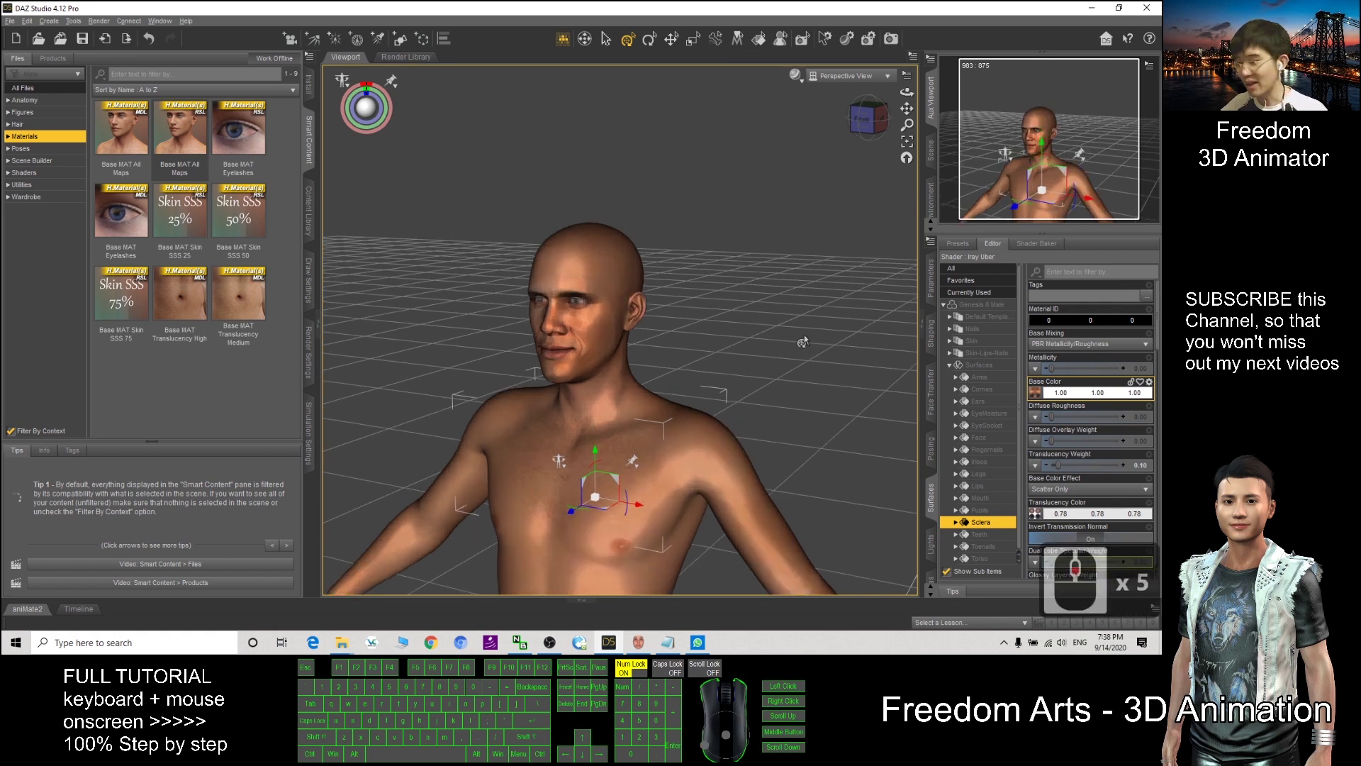
{"action": "left_click_drag", "start_coordinate": [354, 8], "coordinate": [354, 29]}
{"action": "left_click_drag", "start_coordinate": [653, 79], "coordinate": [721, 59]}
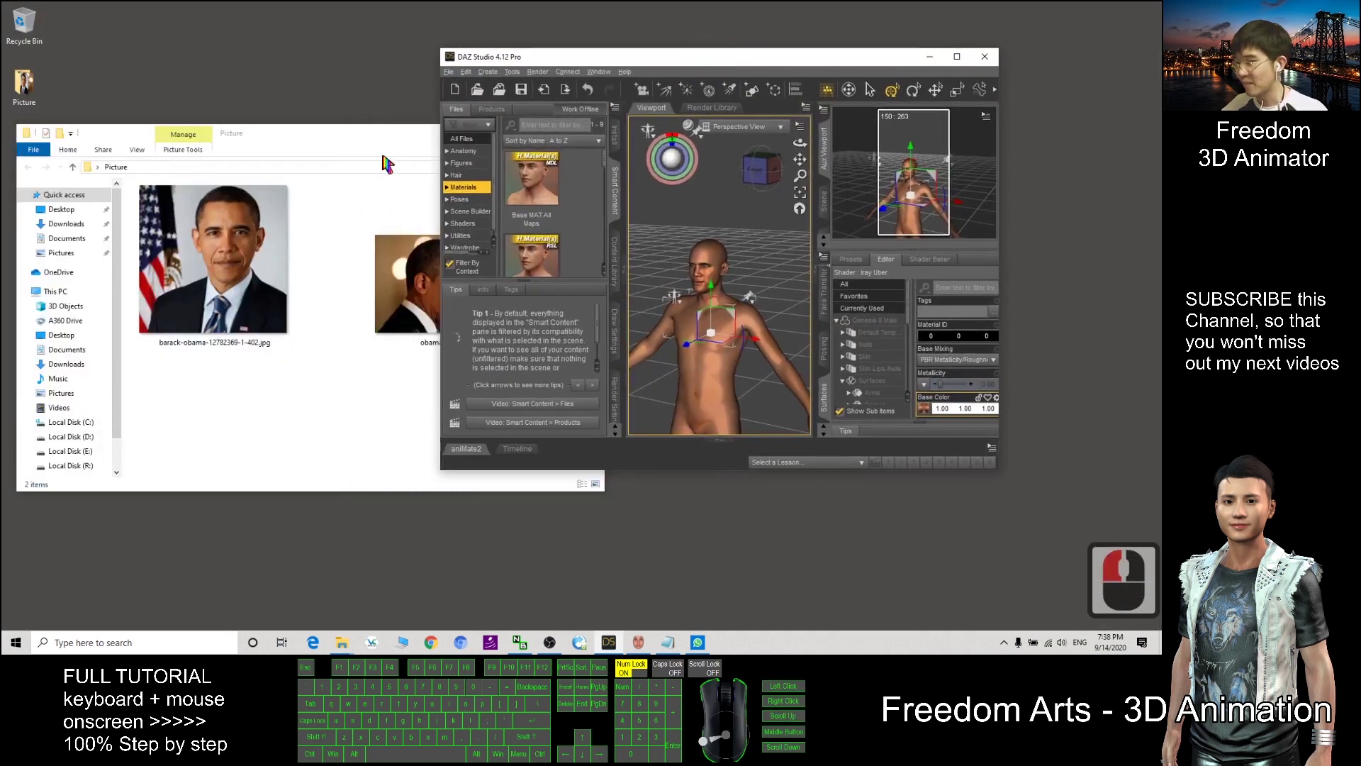
{"action": "left_click", "coordinate": [371, 136]}
{"action": "left_click", "coordinate": [565, 135]}
{"action": "left_click", "coordinate": [81, 115]}
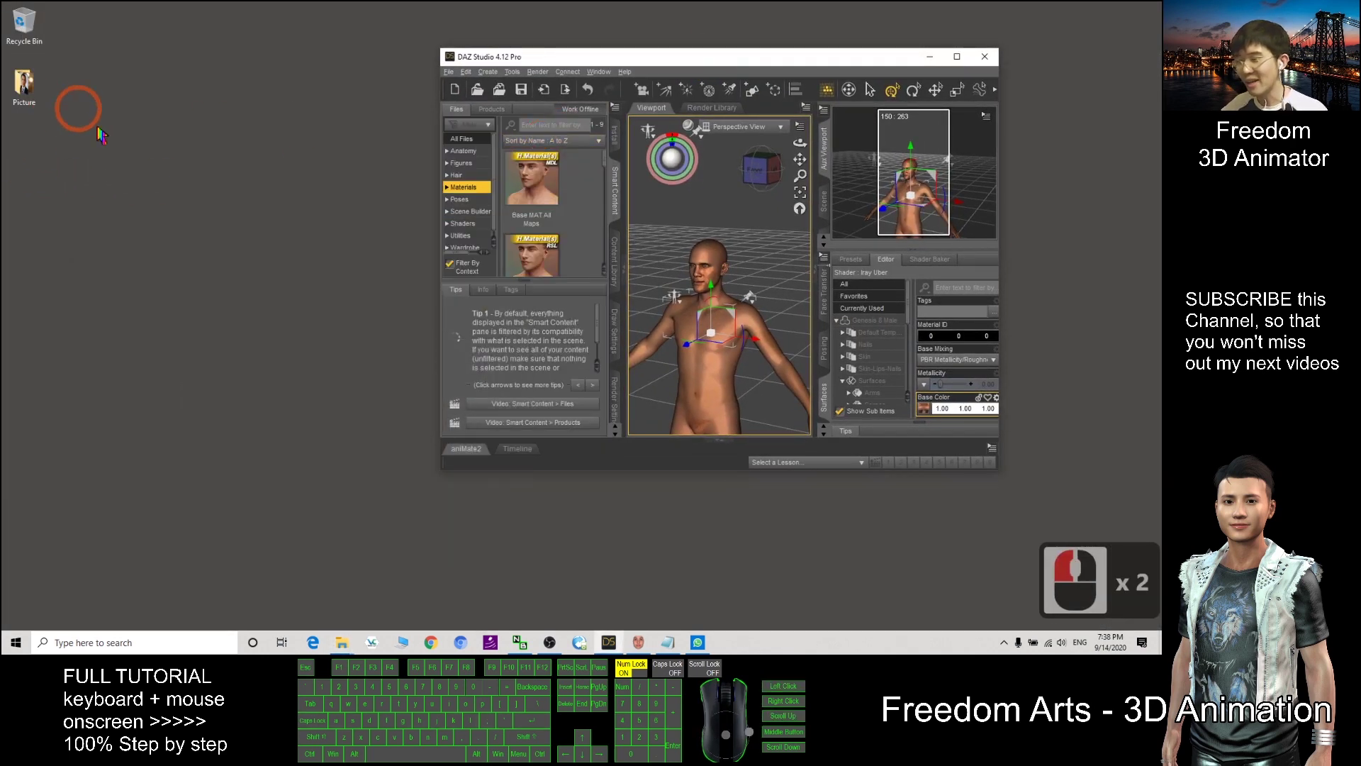
{"action": "left_click", "coordinate": [457, 71]}
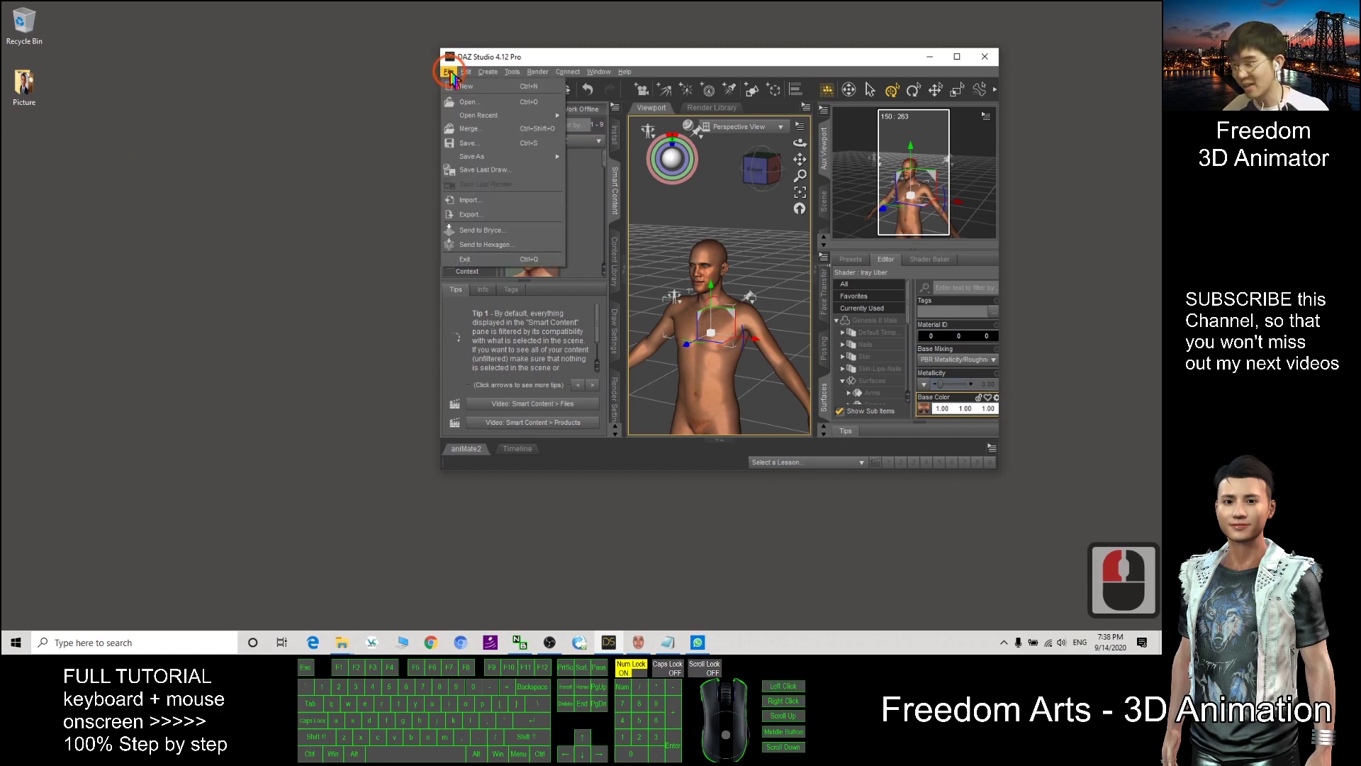
{"action": "left_click", "coordinate": [495, 216]}
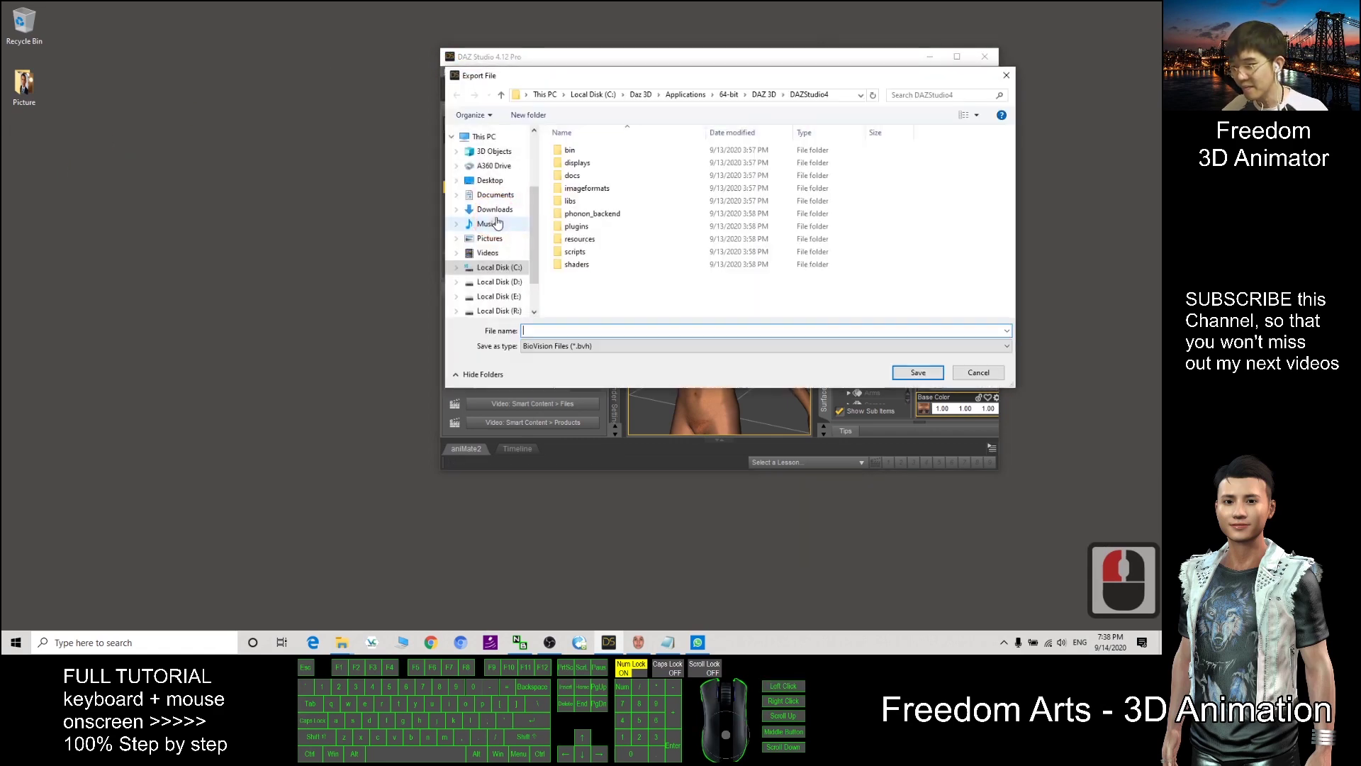
{"action": "left_click", "coordinate": [572, 346]}
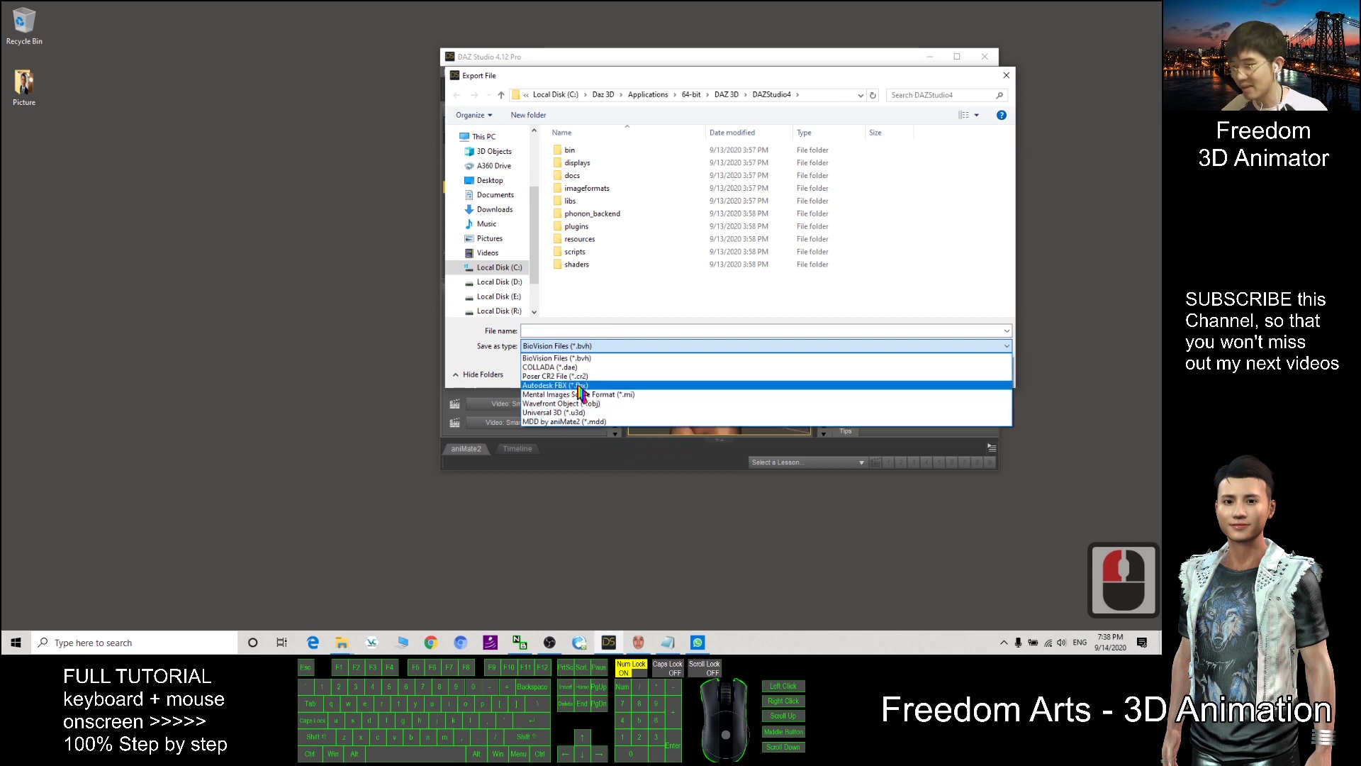
{"action": "left_click", "coordinate": [611, 77]}
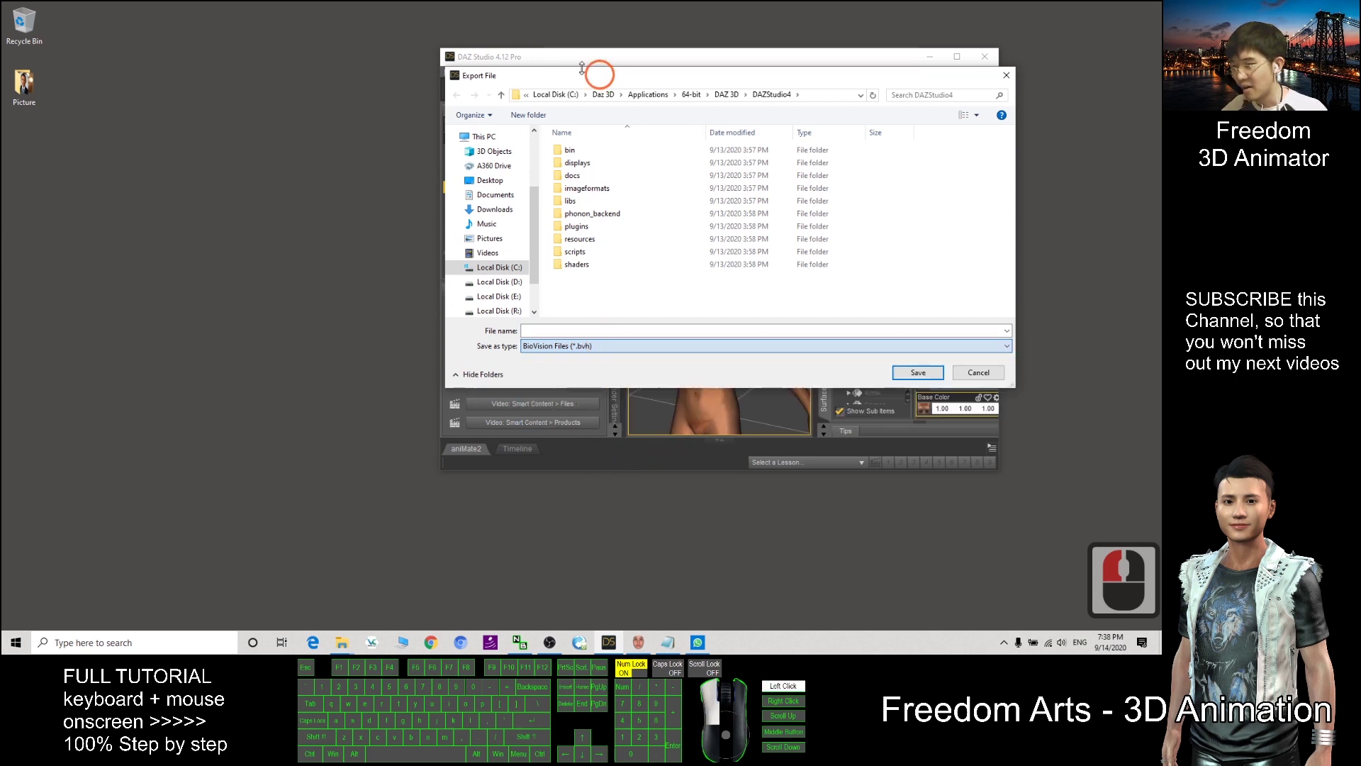
{"action": "left_click_drag", "start_coordinate": [653, 81], "coordinate": [499, 124]}
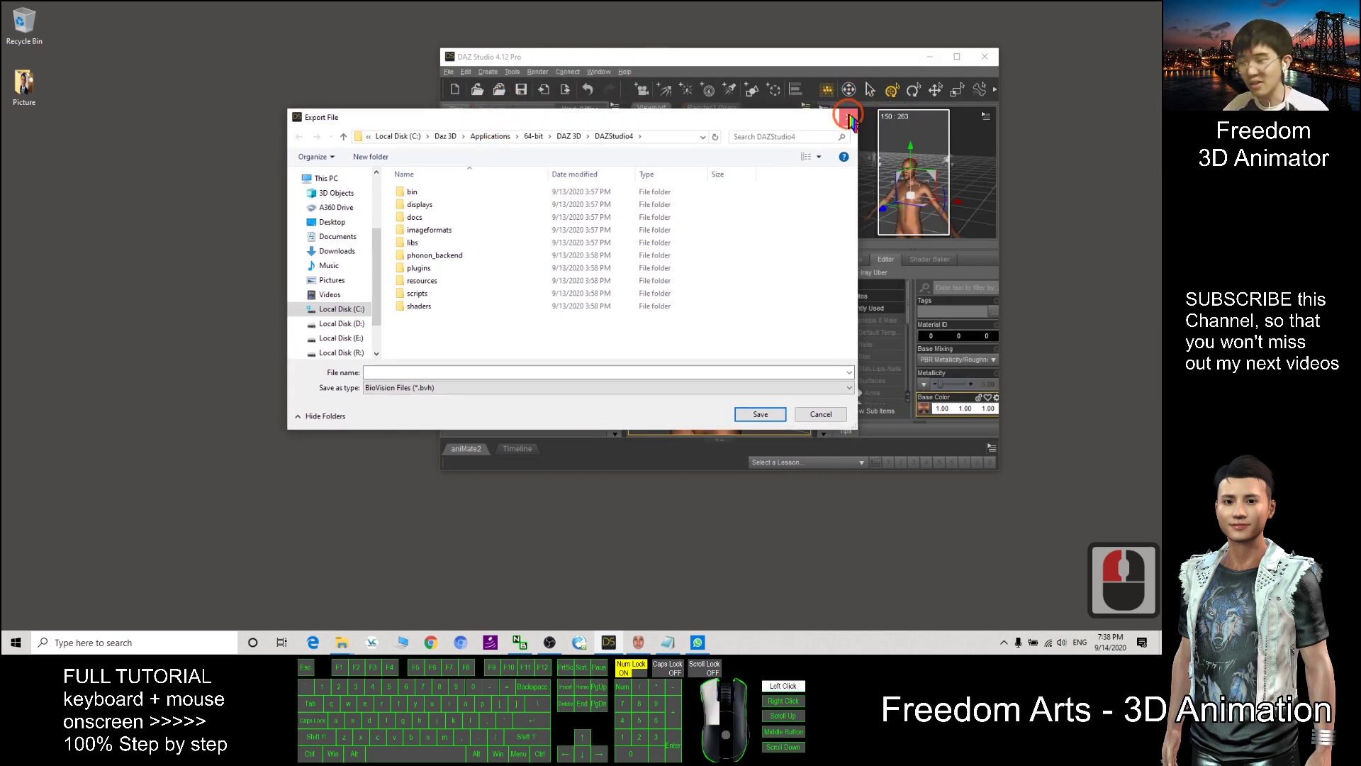
{"action": "left_click_drag", "start_coordinate": [744, 119], "coordinate": [598, 227]}
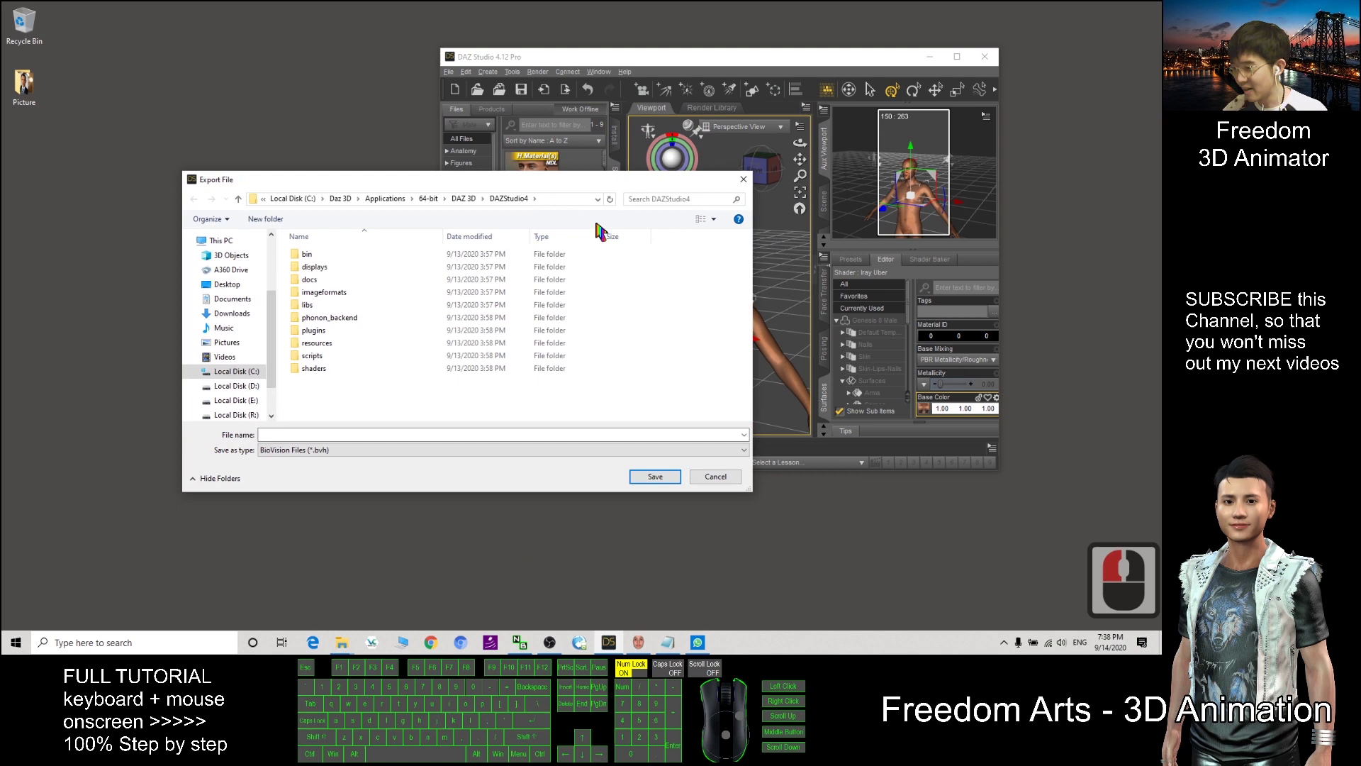
{"action": "left_click", "coordinate": [358, 451]}
{"action": "left_click", "coordinate": [330, 489]}
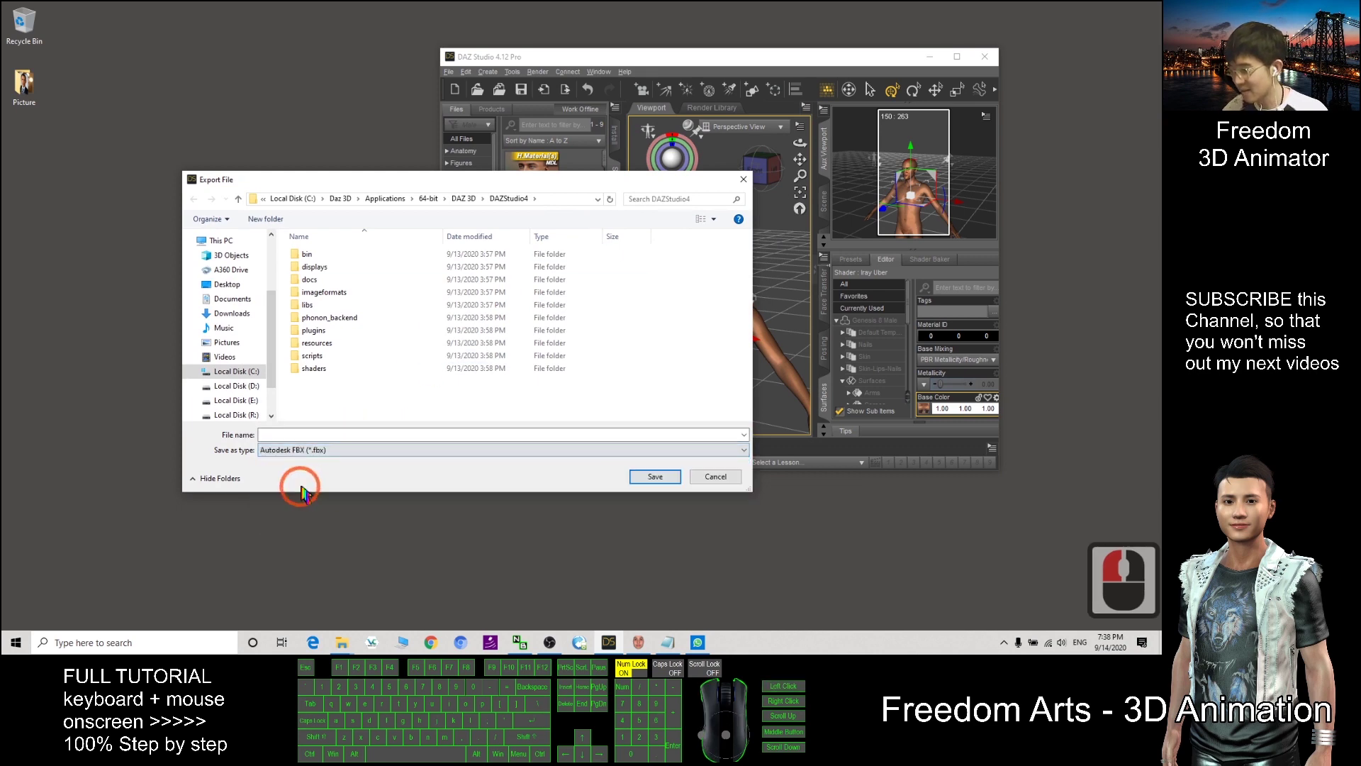
{"action": "left_click", "coordinate": [714, 477]}
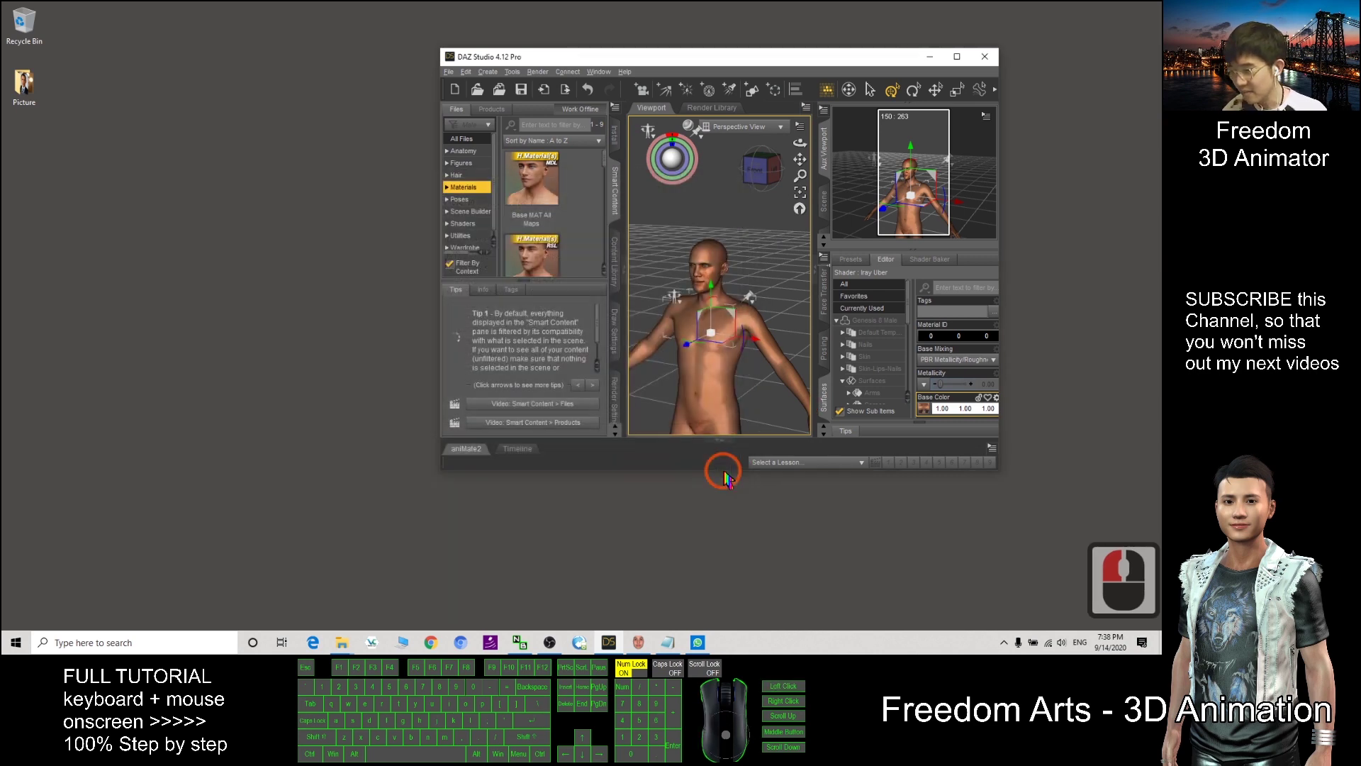
Maximize DAZ Studio to view the figure closer, check the open Character Creator project and return to DAZ Studio.
{"action": "left_click", "coordinate": [957, 56]}
{"action": "scroll", "coordinate": [618, 329], "scroll_direction": "up", "scroll_amount": 19}
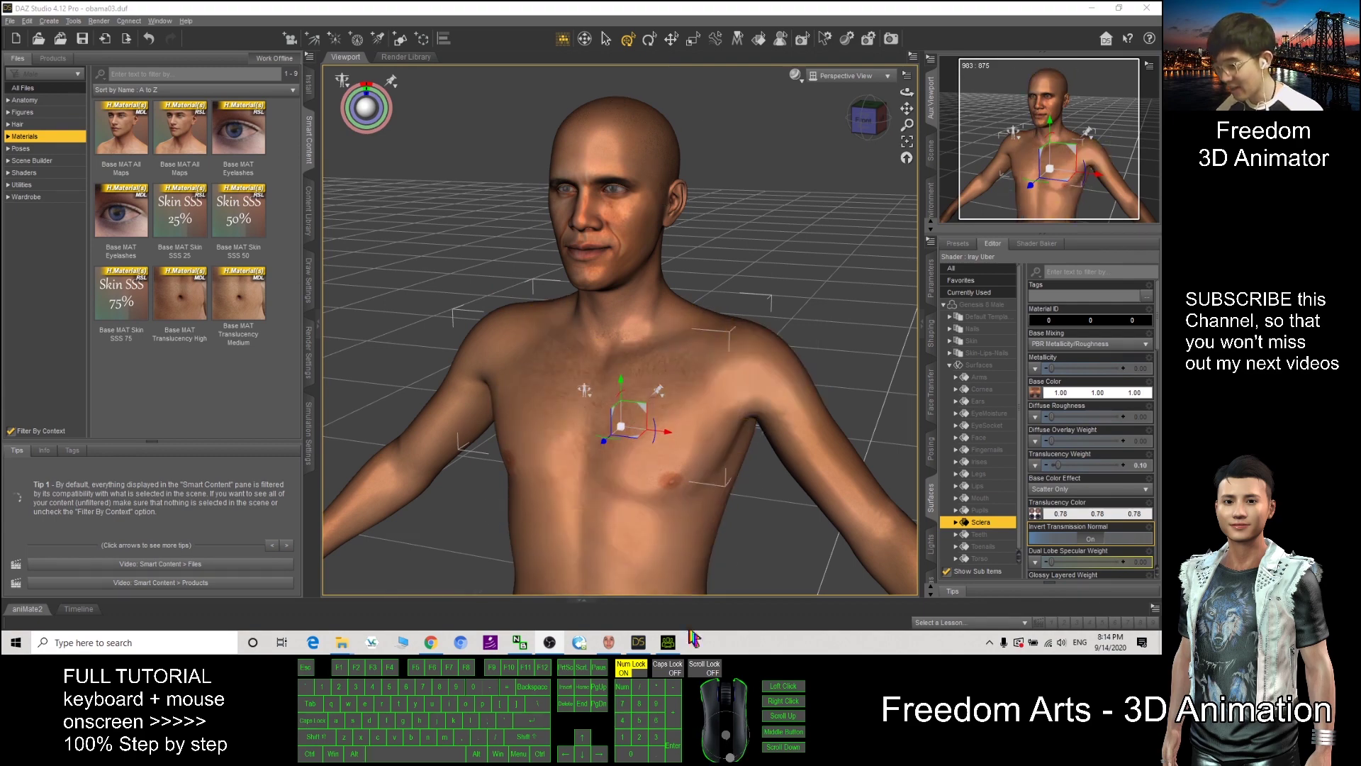
{"action": "left_click", "coordinate": [668, 642]}
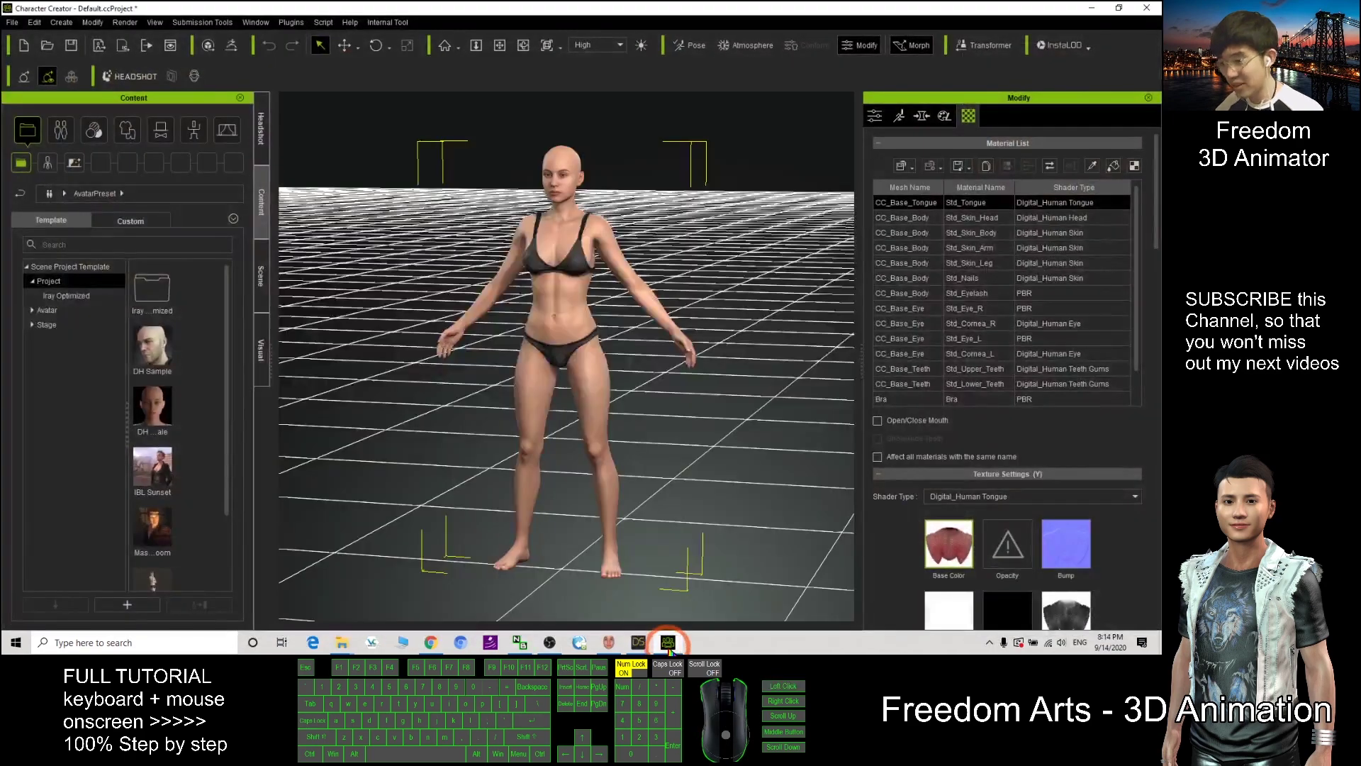
{"action": "left_click", "coordinate": [638, 642]}
Export the Genesis 8 Male figure to the Desktop as an Autodesk FBX file named "character demo 001", accepting the FBX export options.
{"action": "left_click_drag", "start_coordinate": [556, 9], "coordinate": [632, 50]}
{"action": "left_click", "coordinate": [363, 70]}
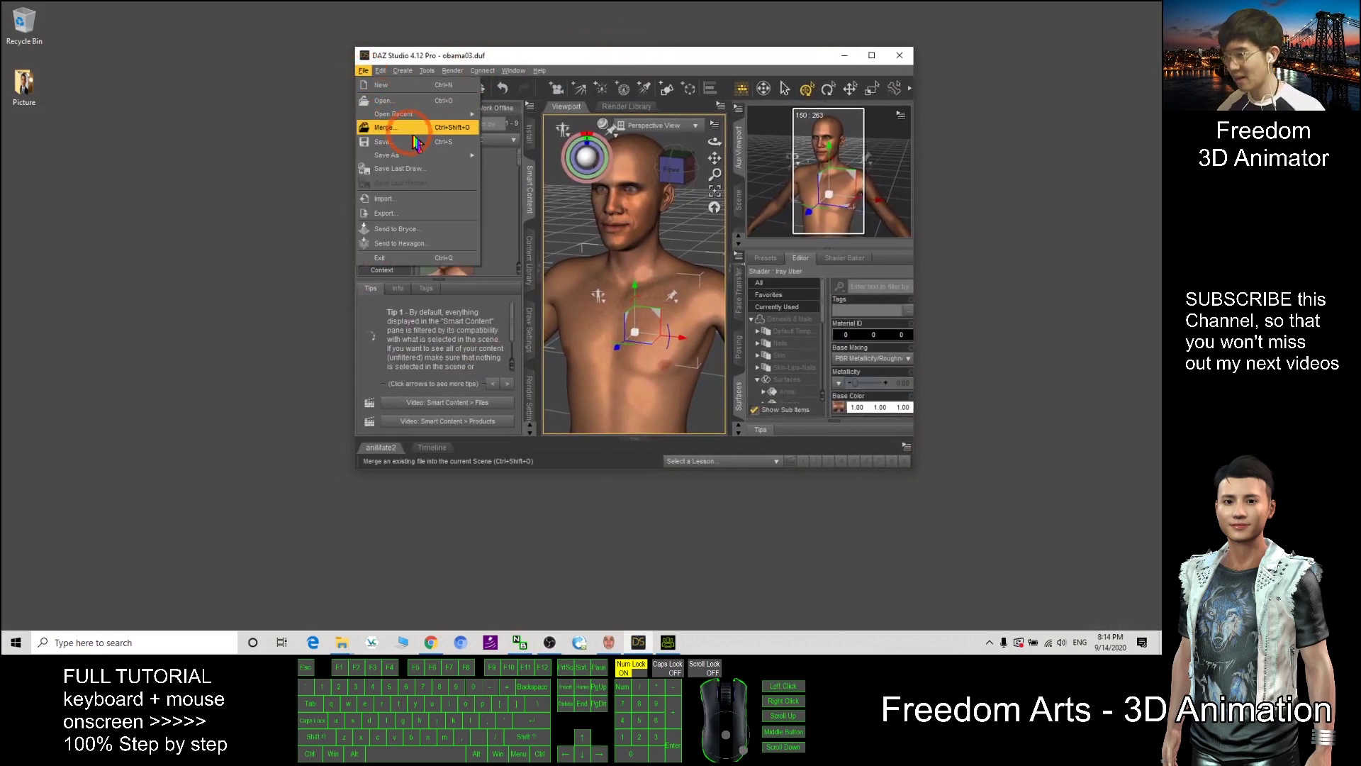
{"action": "left_click", "coordinate": [412, 214]}
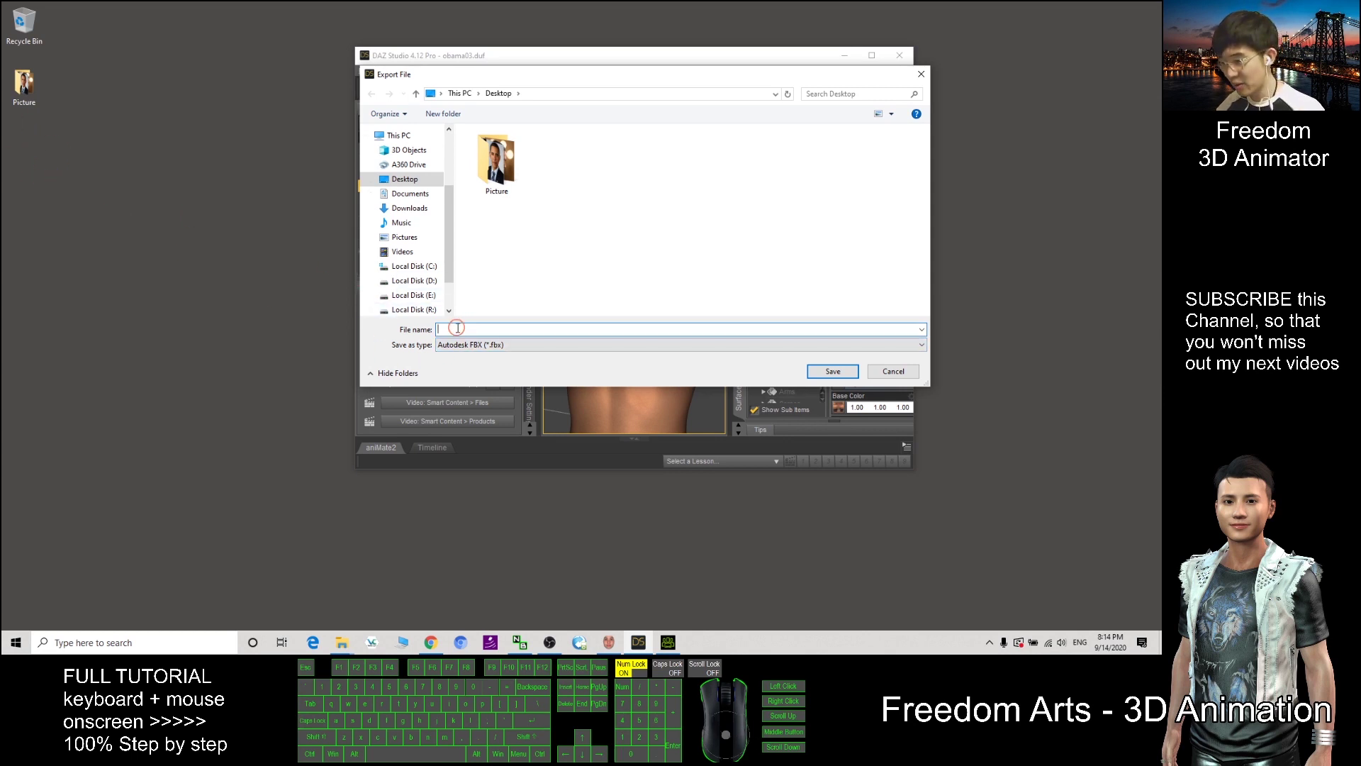
{"action": "type", "text": "chara"}
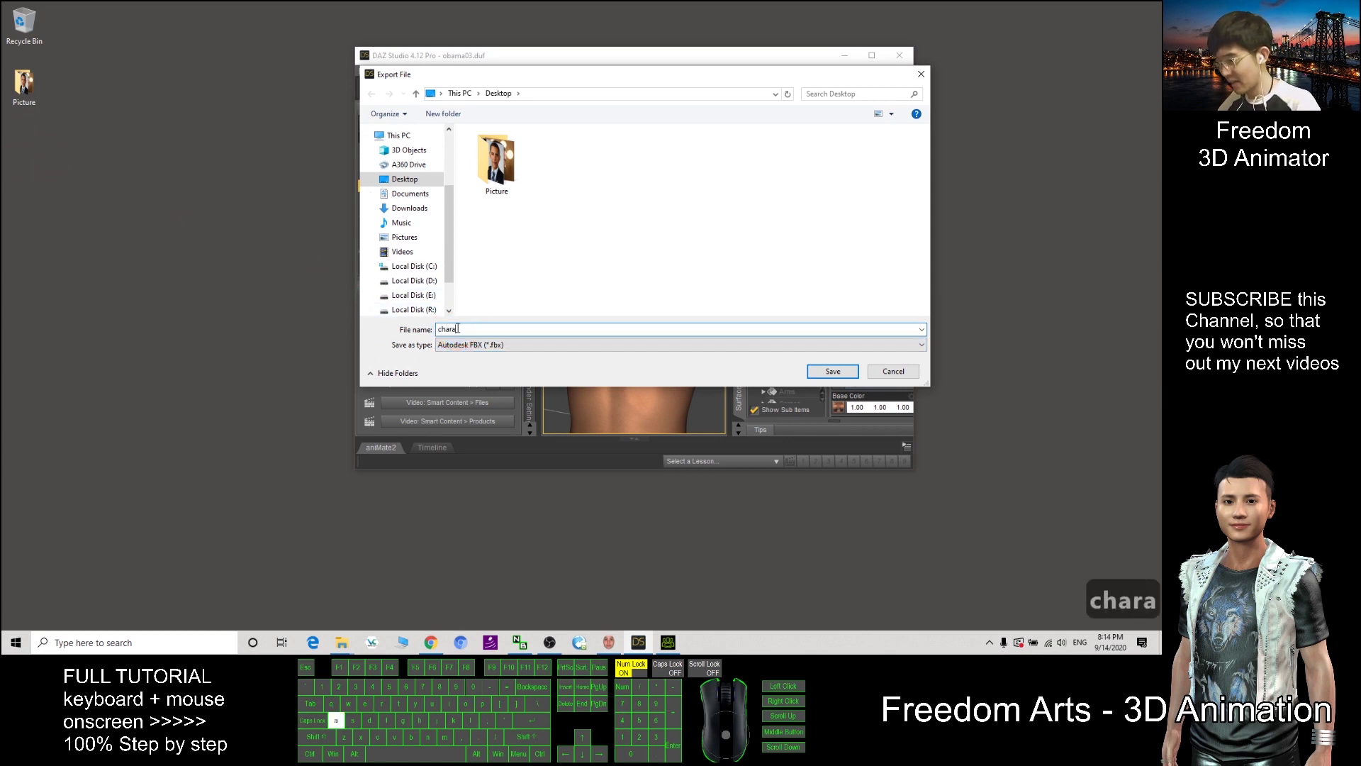
{"action": "type", "text": "cter "}
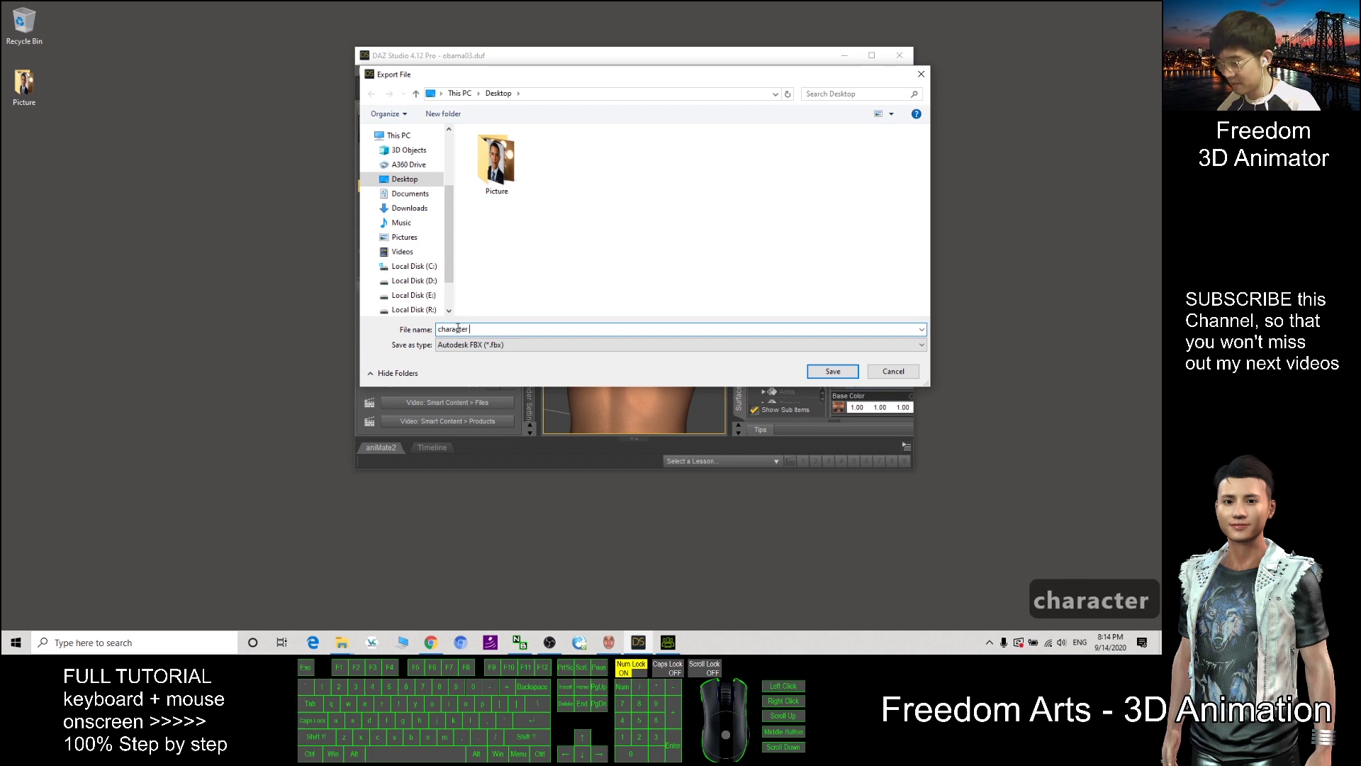
{"action": "type", "text": "demo 0"}
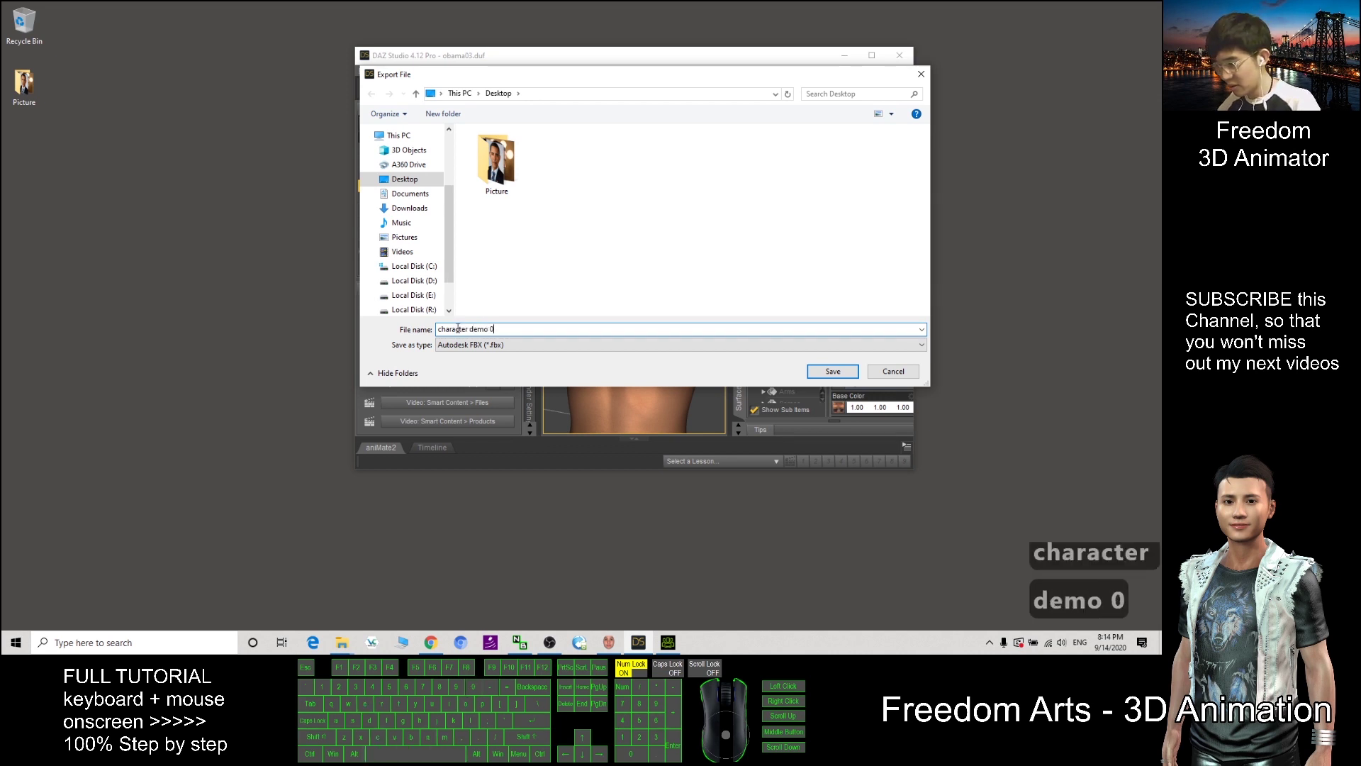
{"action": "type", "text": "01"}
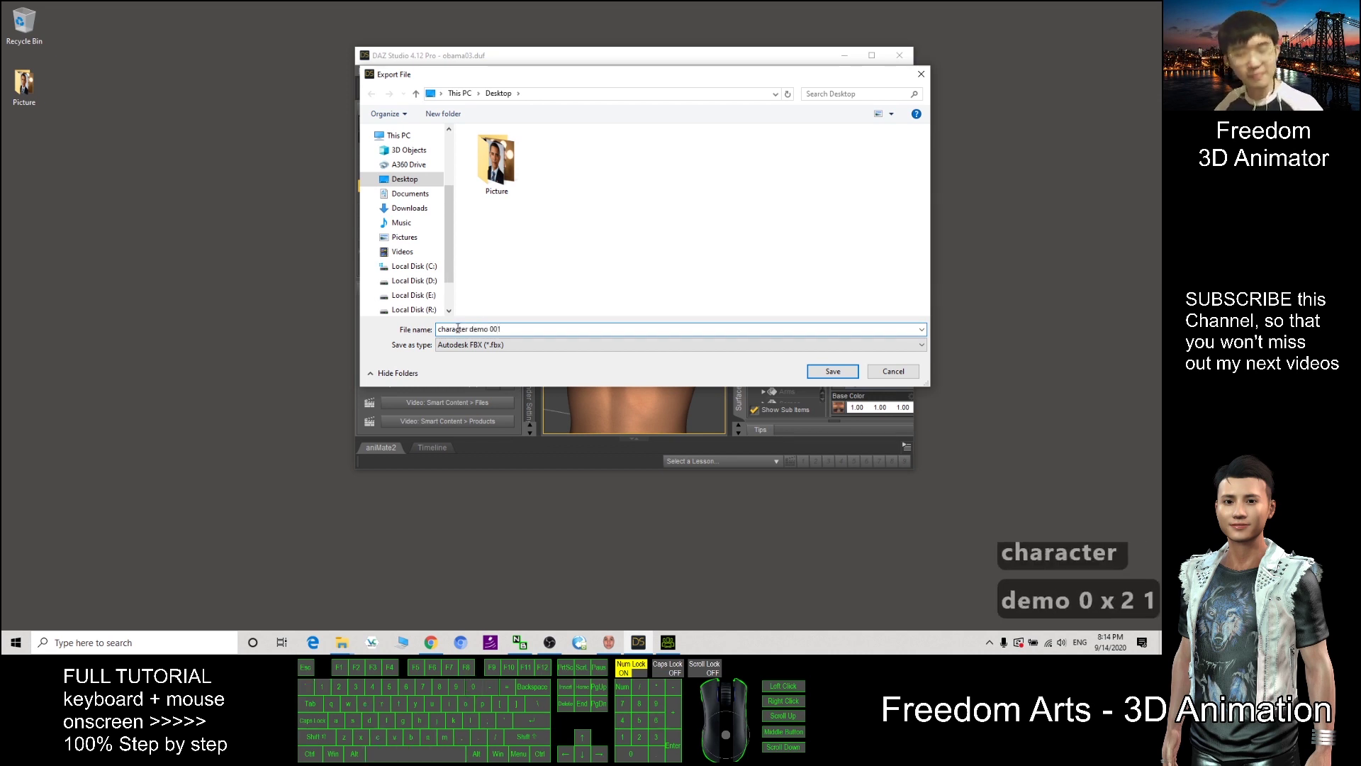
{"action": "left_click", "coordinate": [828, 373]}
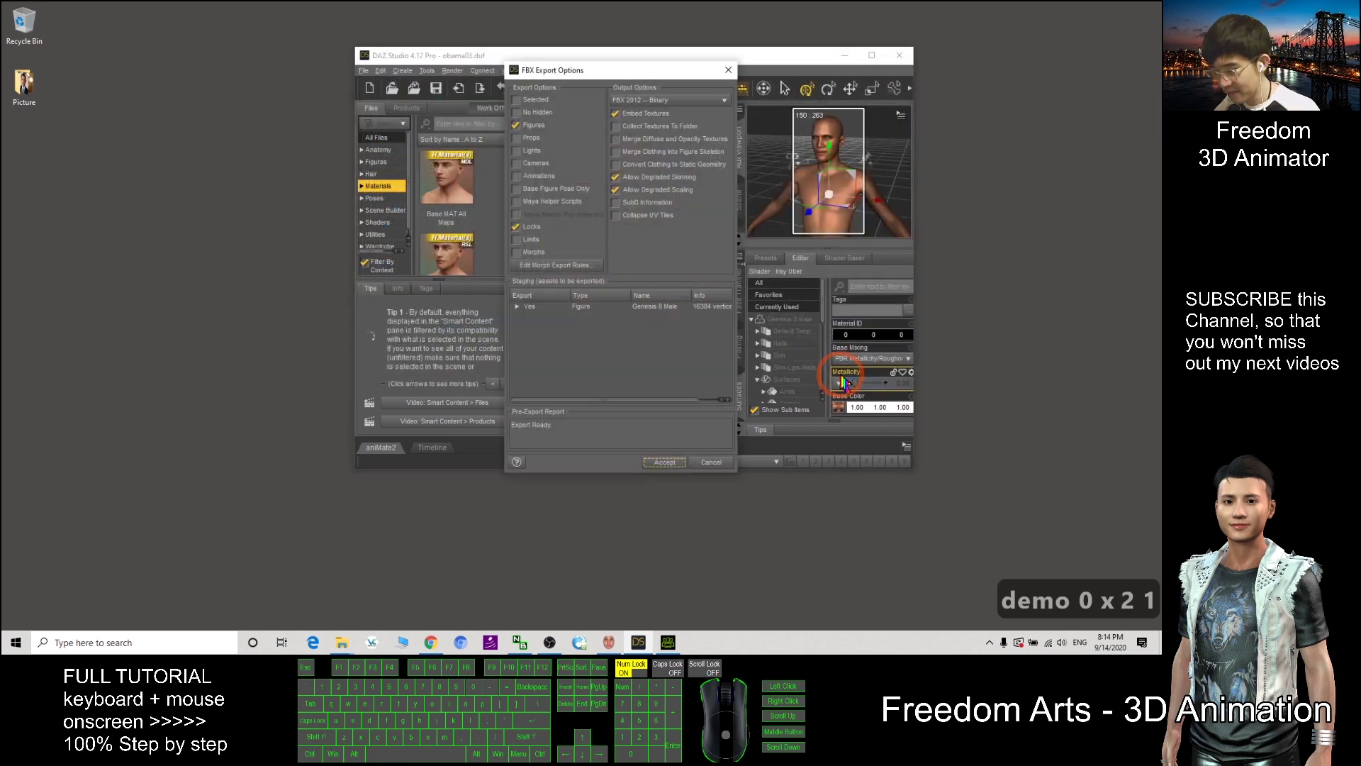
{"action": "left_click", "coordinate": [665, 464]}
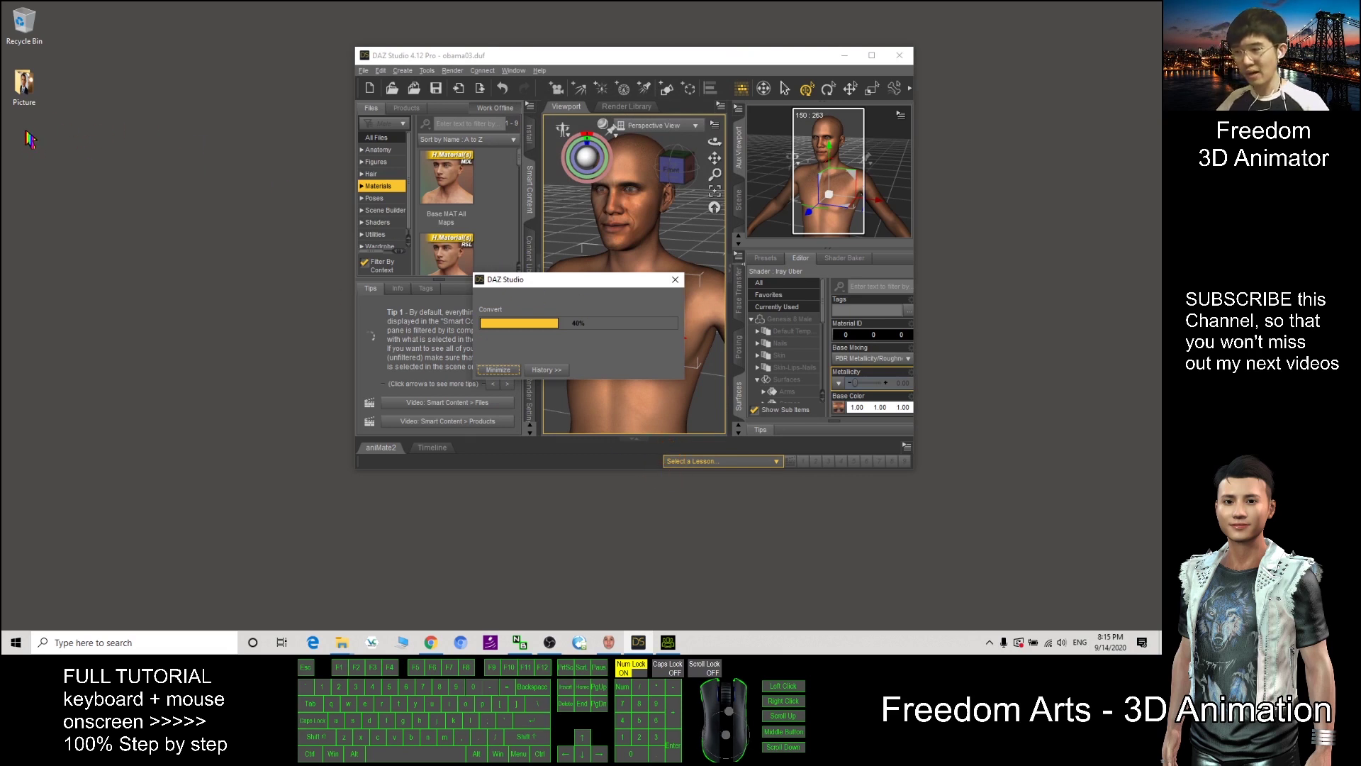
{"action": "left_click", "coordinate": [26, 172]}
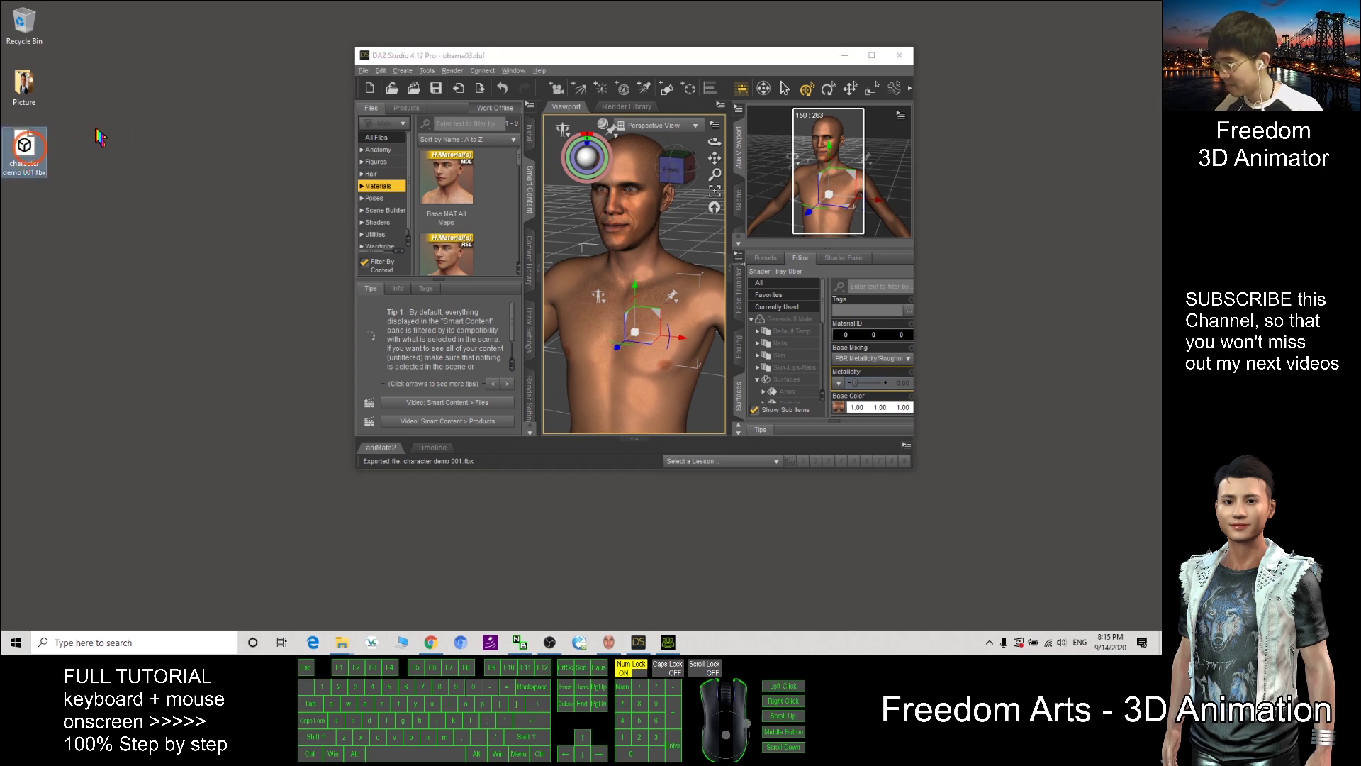
{"action": "left_click", "coordinate": [621, 445]}
Switch to Character Creator and load character demo 001.fbx from the Desktop with Transformer, using the Advanced texture option.
{"action": "left_click", "coordinate": [667, 642]}
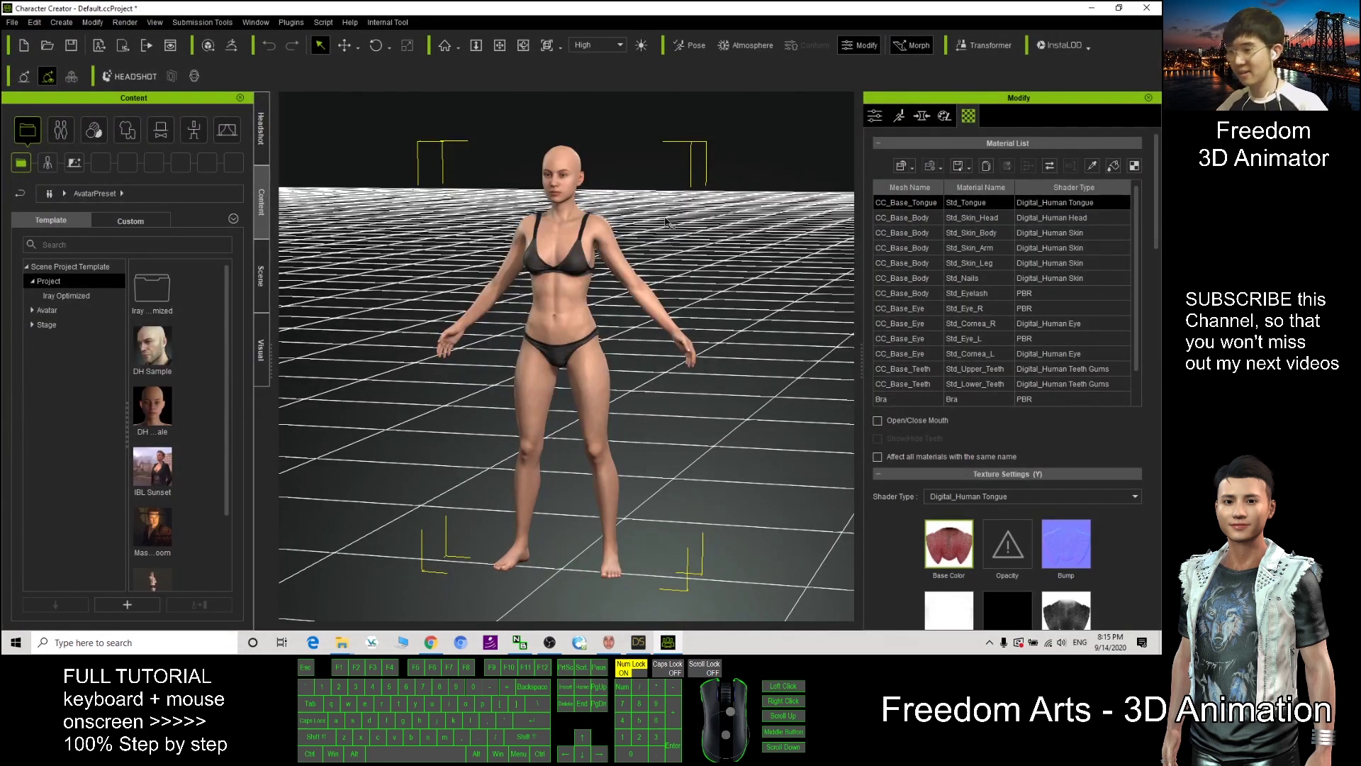
{"action": "mouse_move", "coordinate": [697, 9]}
{"action": "left_mouse_down"}
{"action": "mouse_move", "coordinate": [730, 36]}
{"action": "mouse_move", "coordinate": [716, 2]}
{"action": "left_mouse_up"}
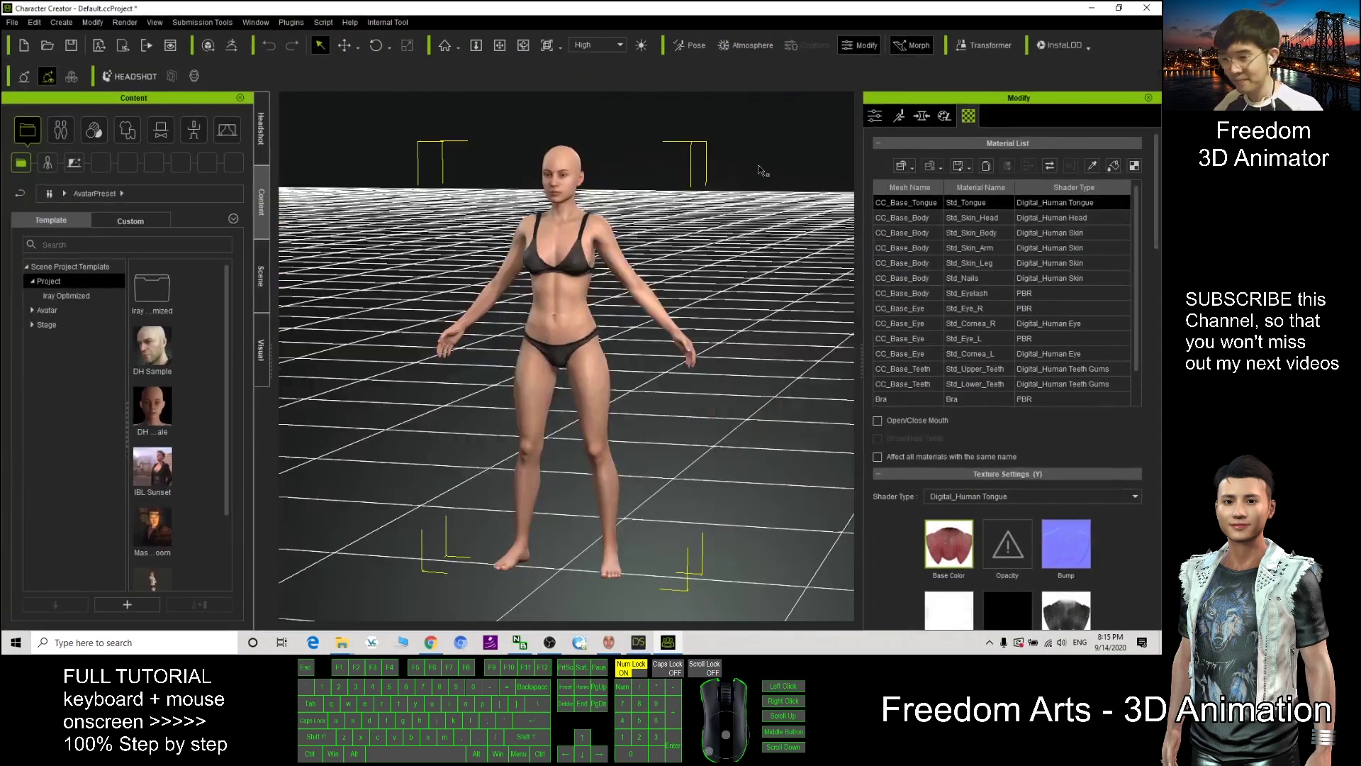
{"action": "left_click", "coordinate": [996, 50]}
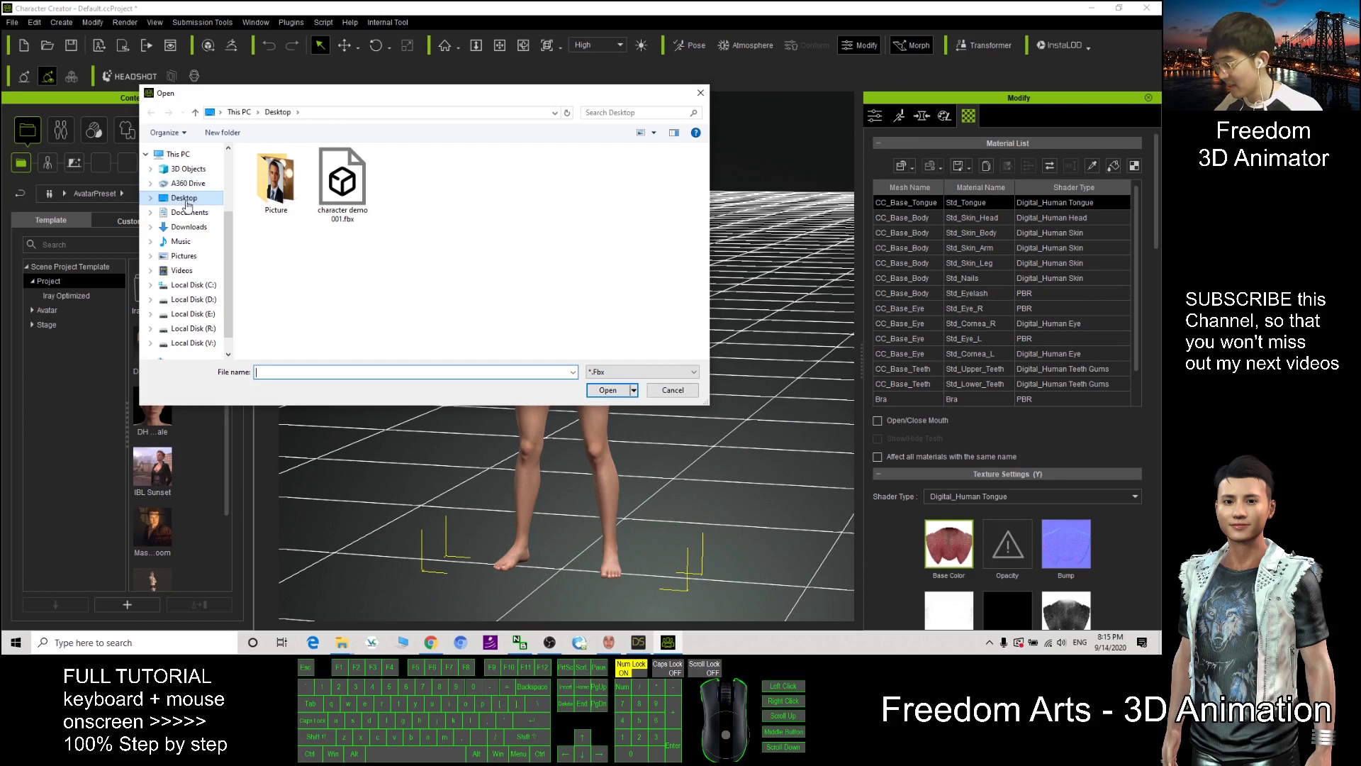
{"action": "left_click", "coordinate": [333, 208]}
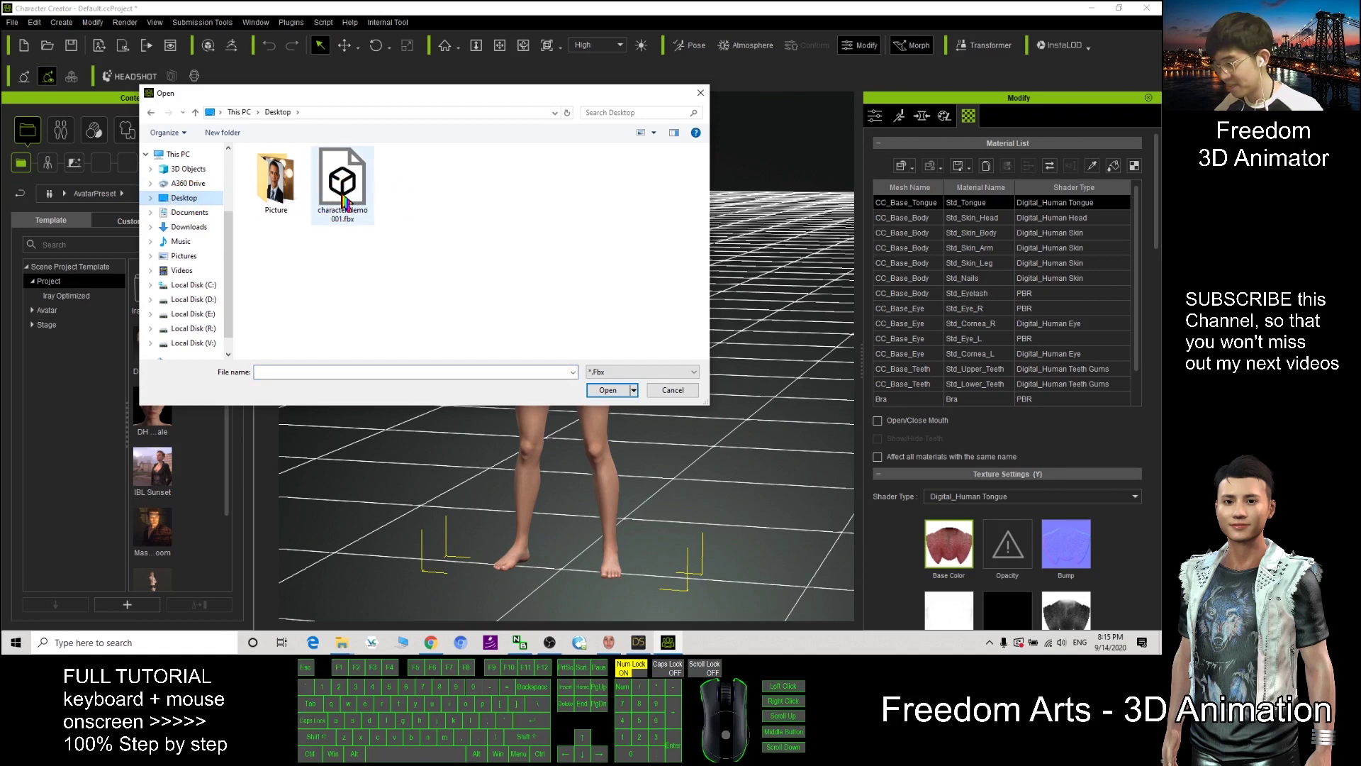
{"action": "left_click", "coordinate": [401, 212]}
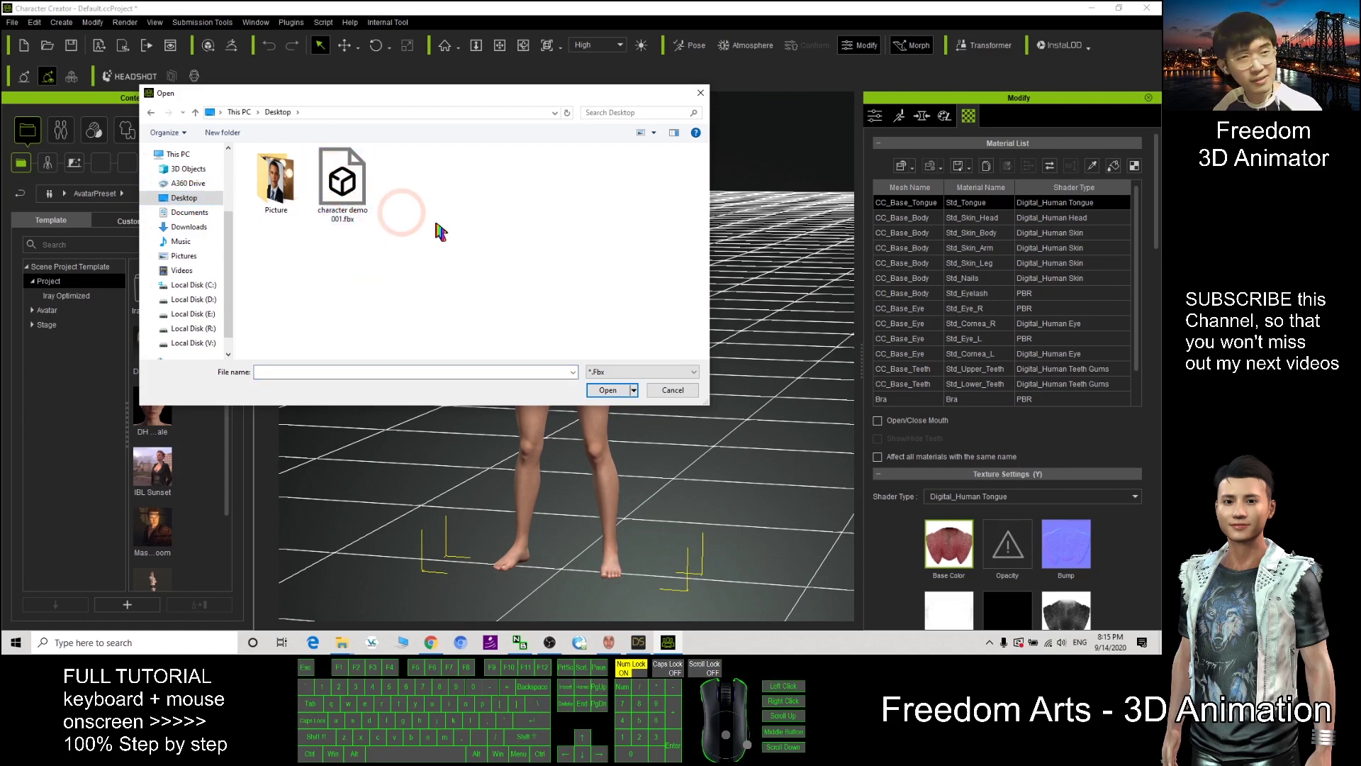
{"action": "double_click", "coordinate": [334, 177]}
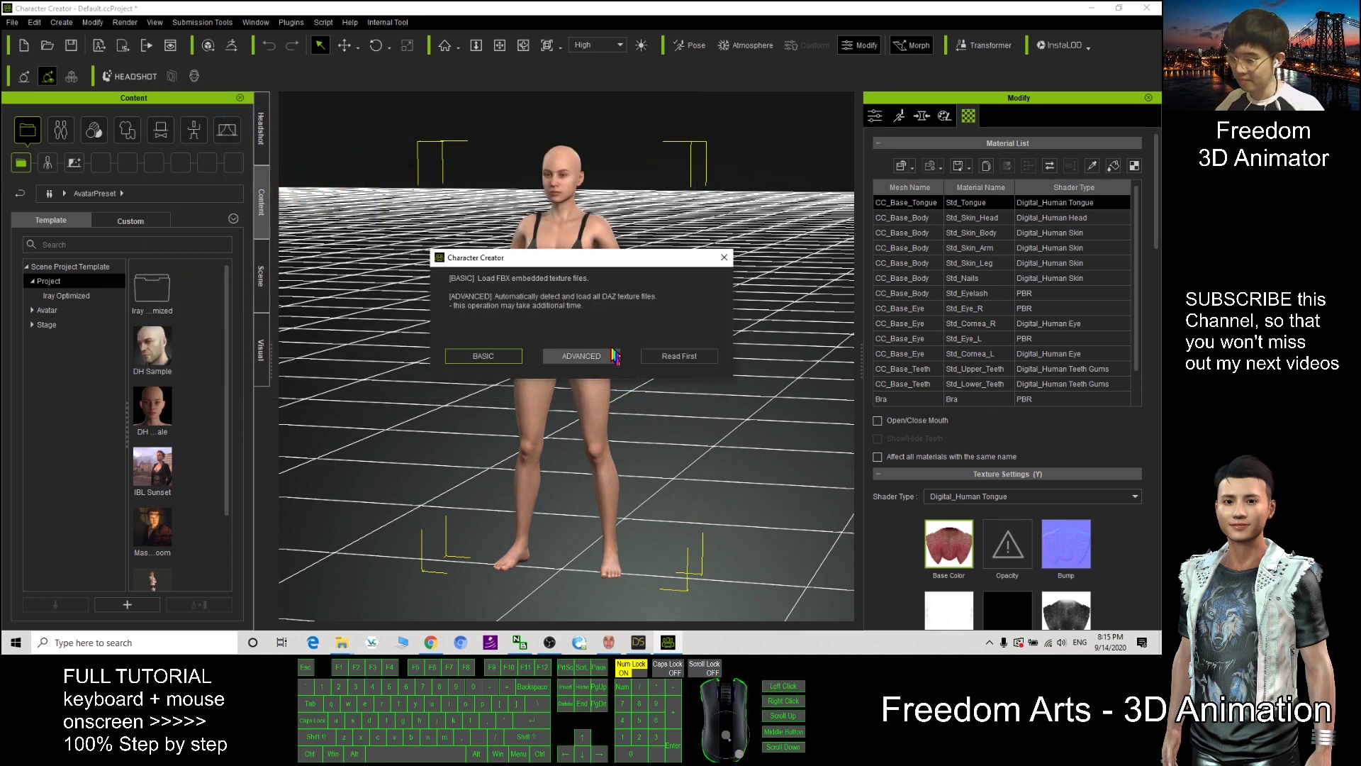
{"action": "left_click", "coordinate": [597, 359]}
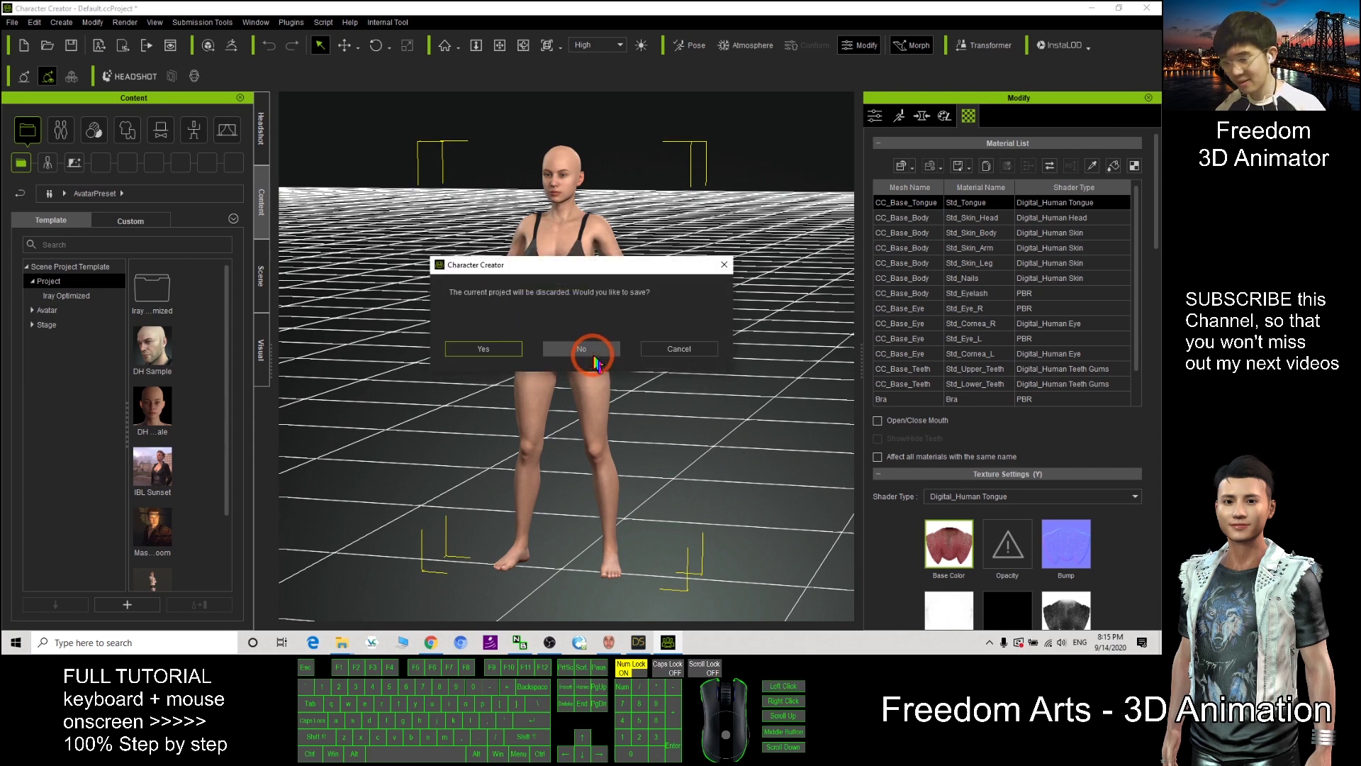